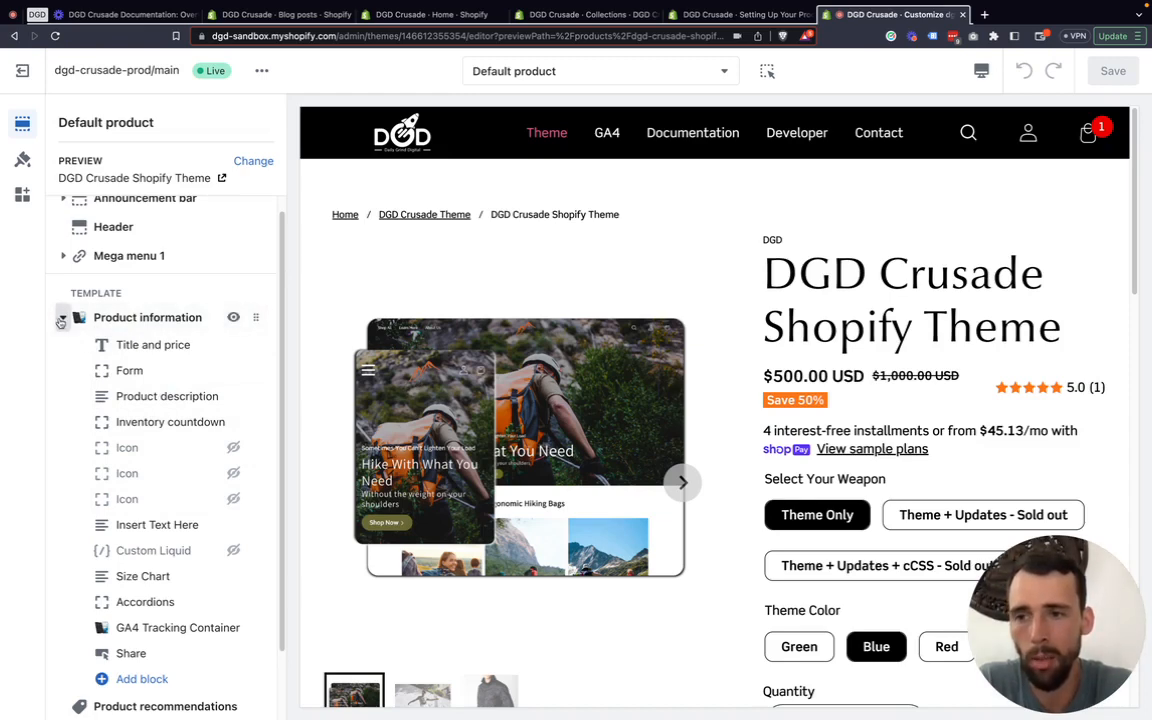
Collapse the Product information section and examine the product page preview from its header down to the recommendations area
click(62, 317)
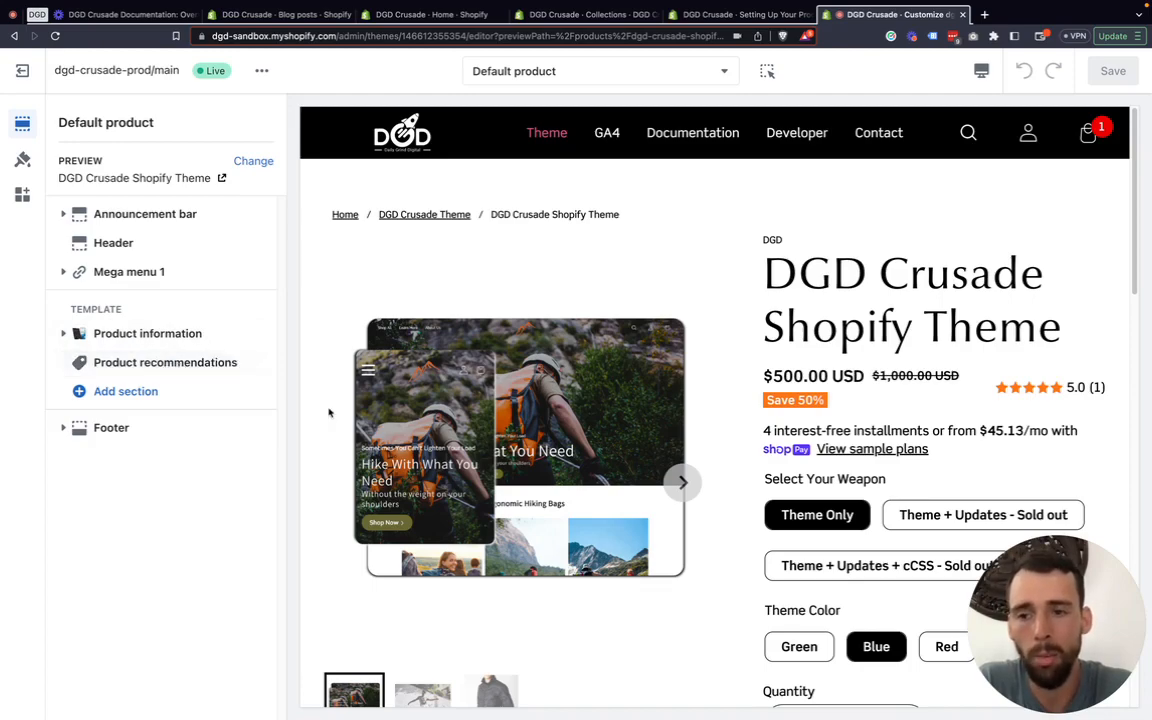
scroll(587, 532, down, 12)
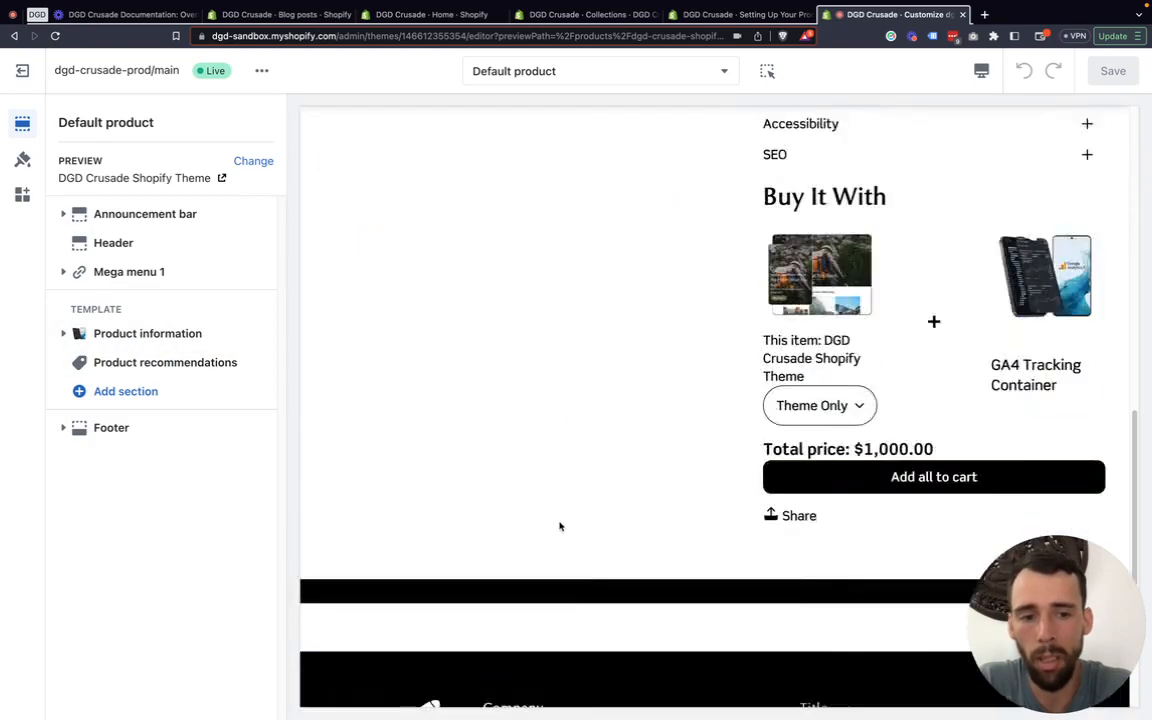
scroll(525, 405, down, 2)
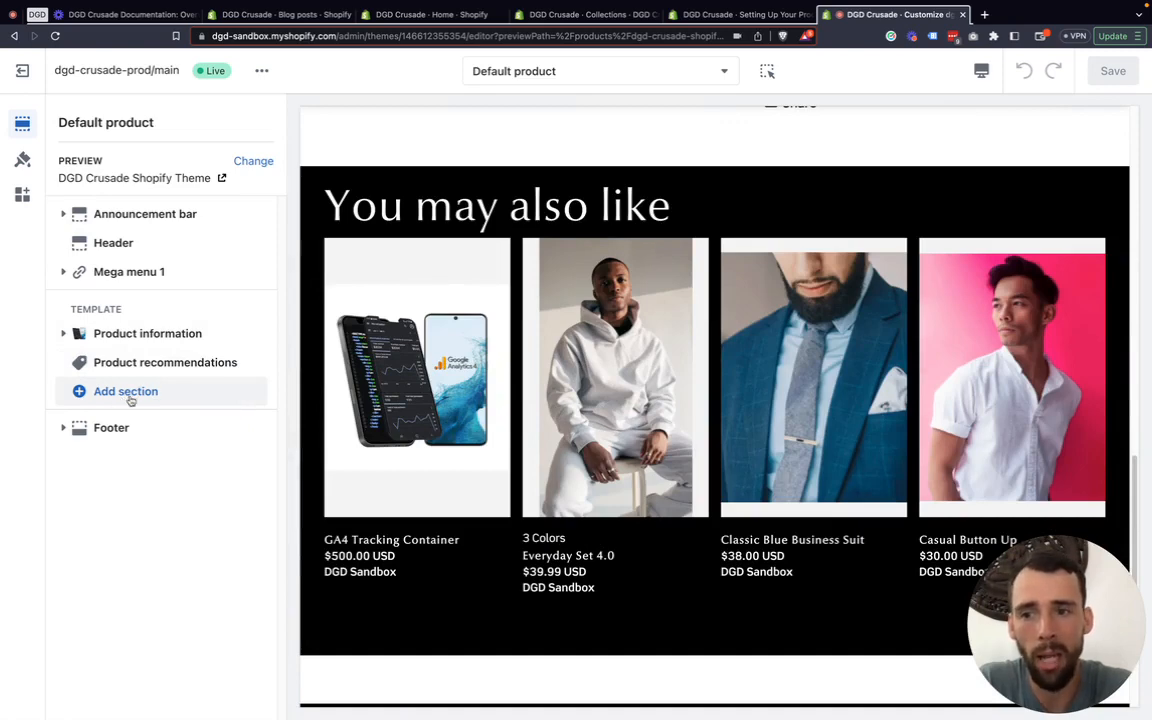
drag(265, 362, 220, 366)
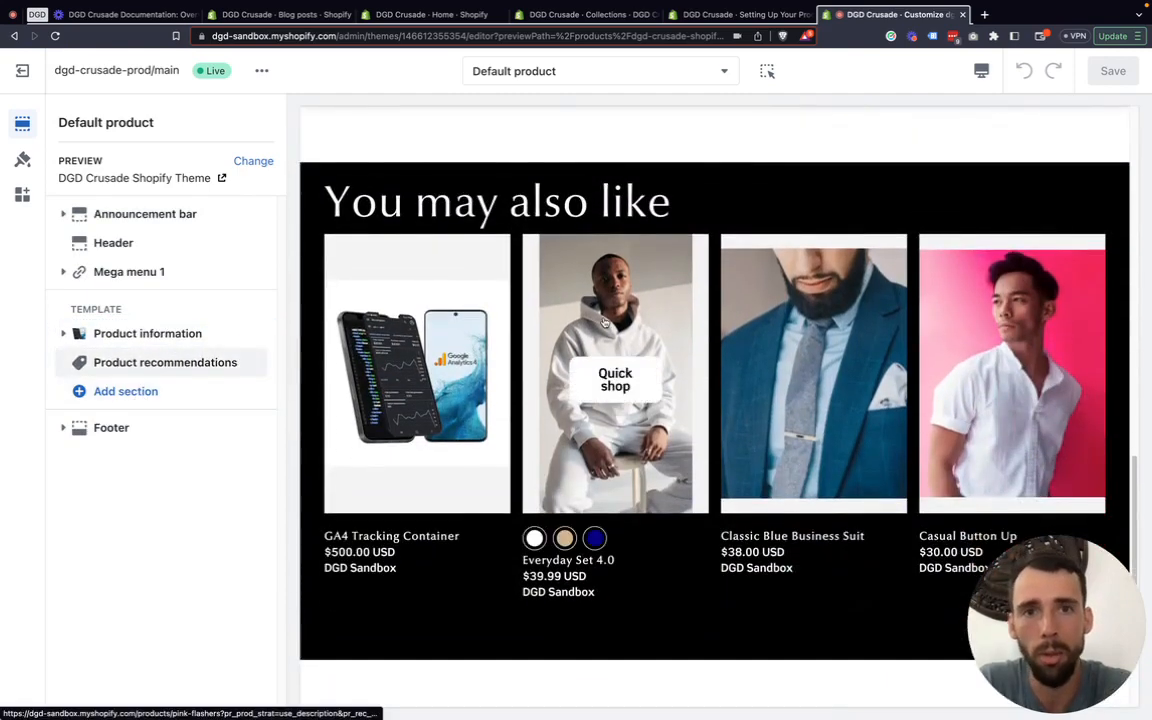
scroll(612, 390, up, 5)
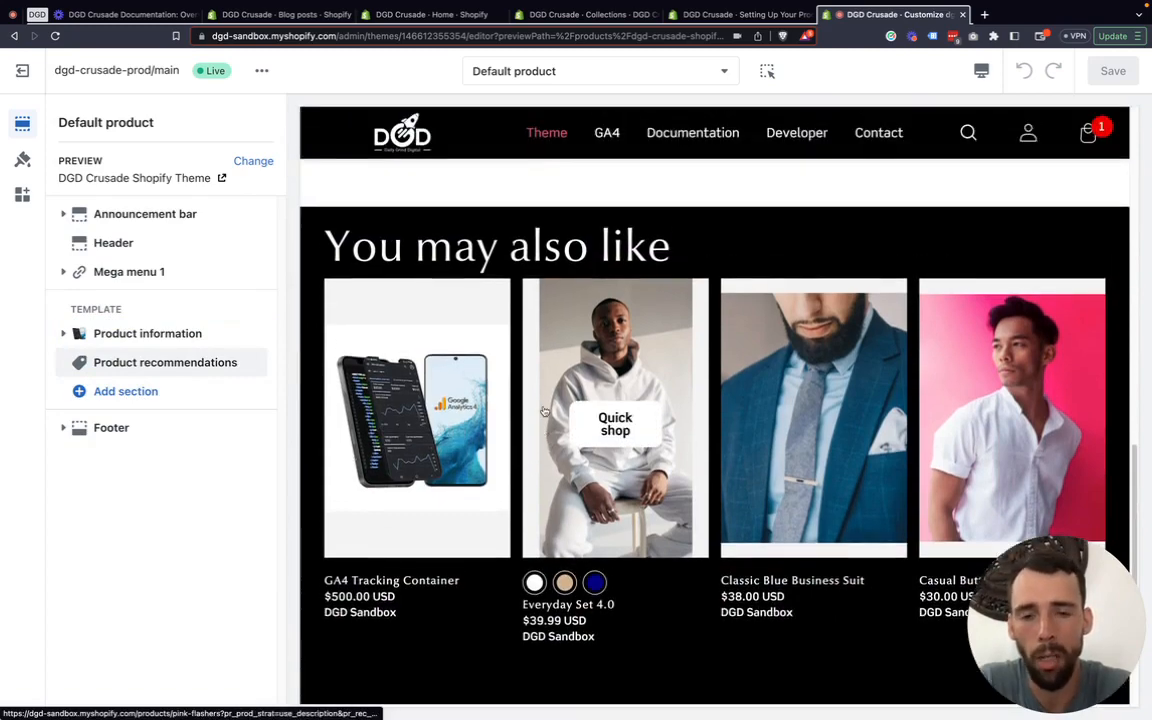
scroll(484, 378, up, 10)
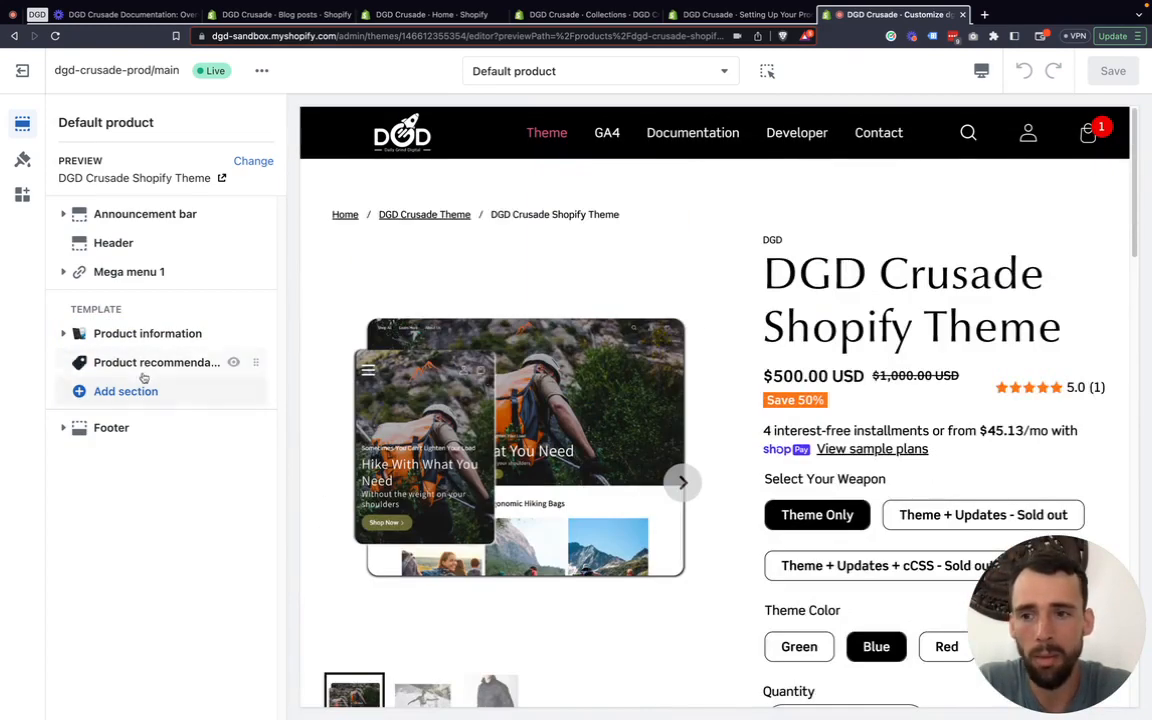
scroll(522, 450, down, 15)
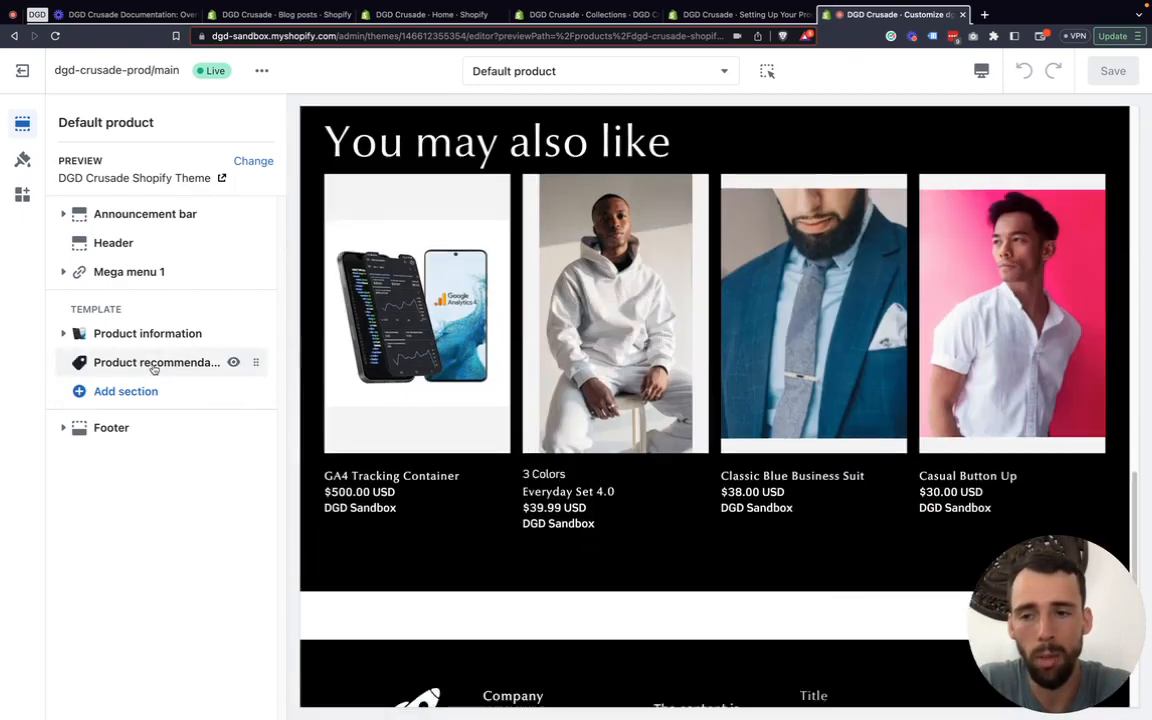
Review the settings of the Product recommendations section and return to the template's section list
click(150, 368)
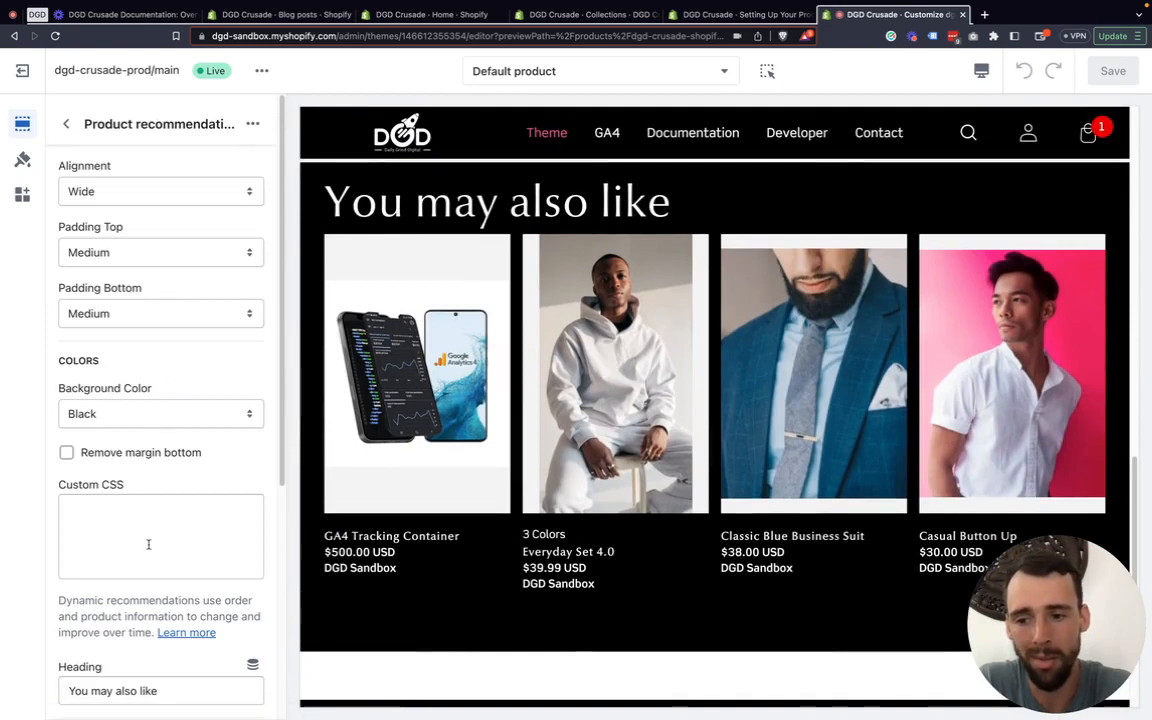
scroll(147, 543, down, 5)
scroll(159, 441, up, 4)
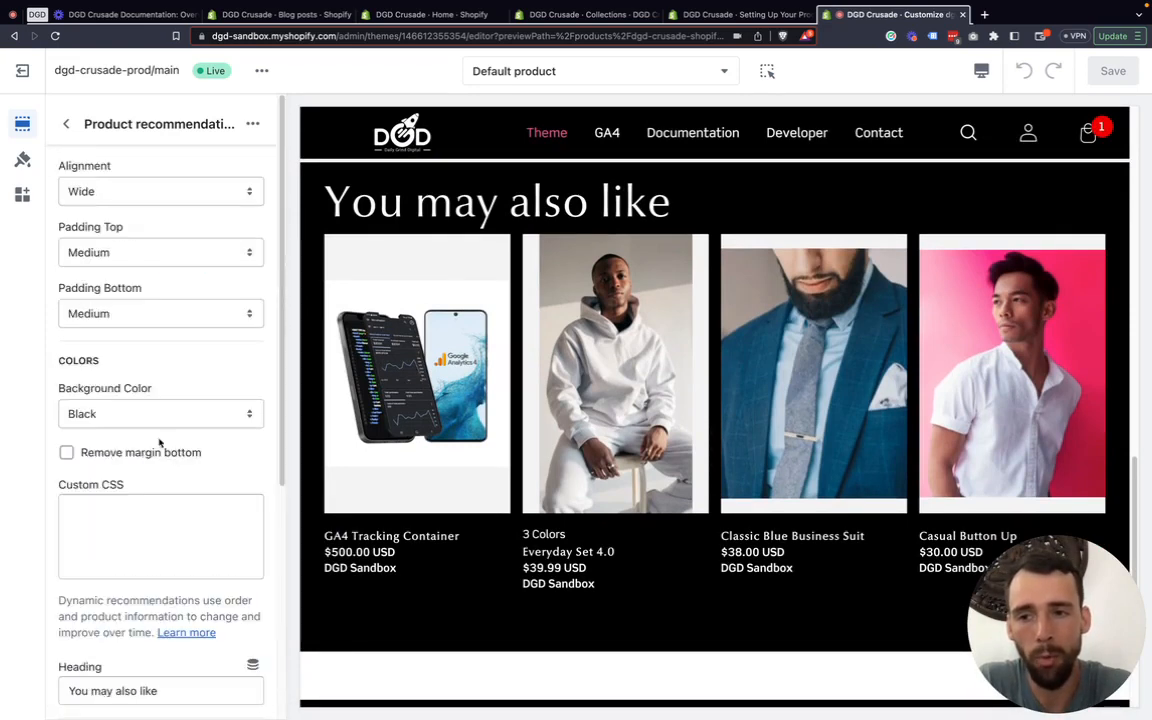
click(66, 123)
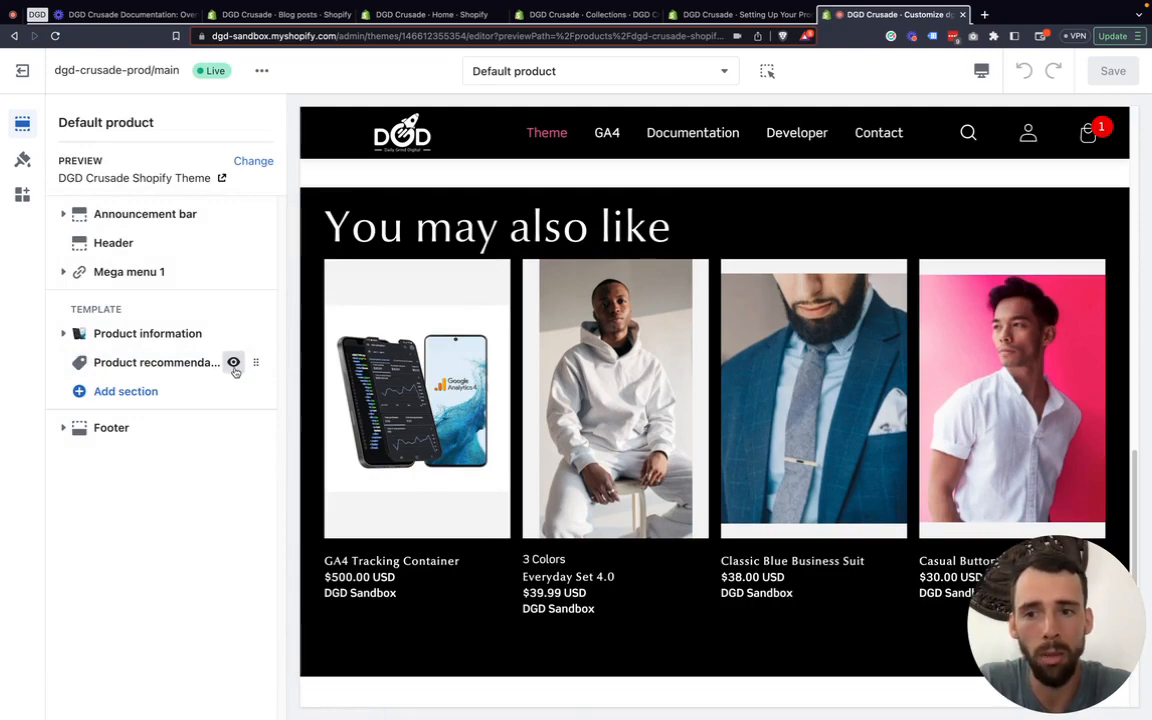
Hide the Product recommendations section, check the page preview without it, and show the section again
click(234, 364)
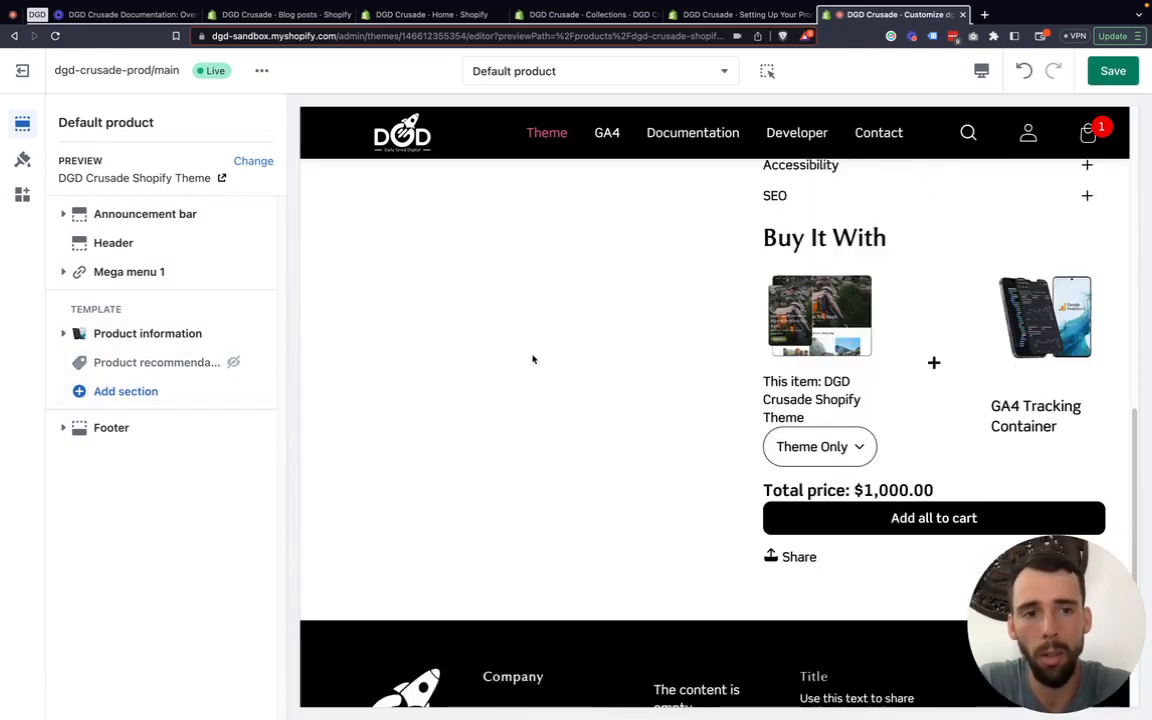
scroll(534, 362, up, 2)
scroll(530, 393, down, 3)
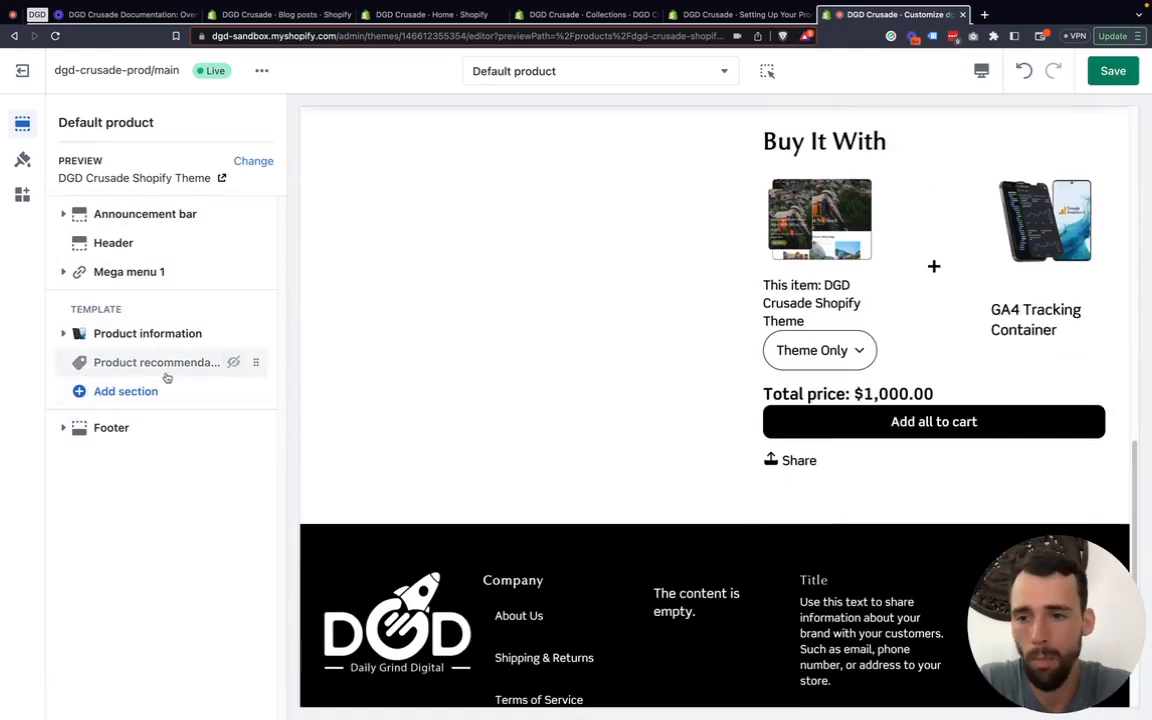
click(233, 362)
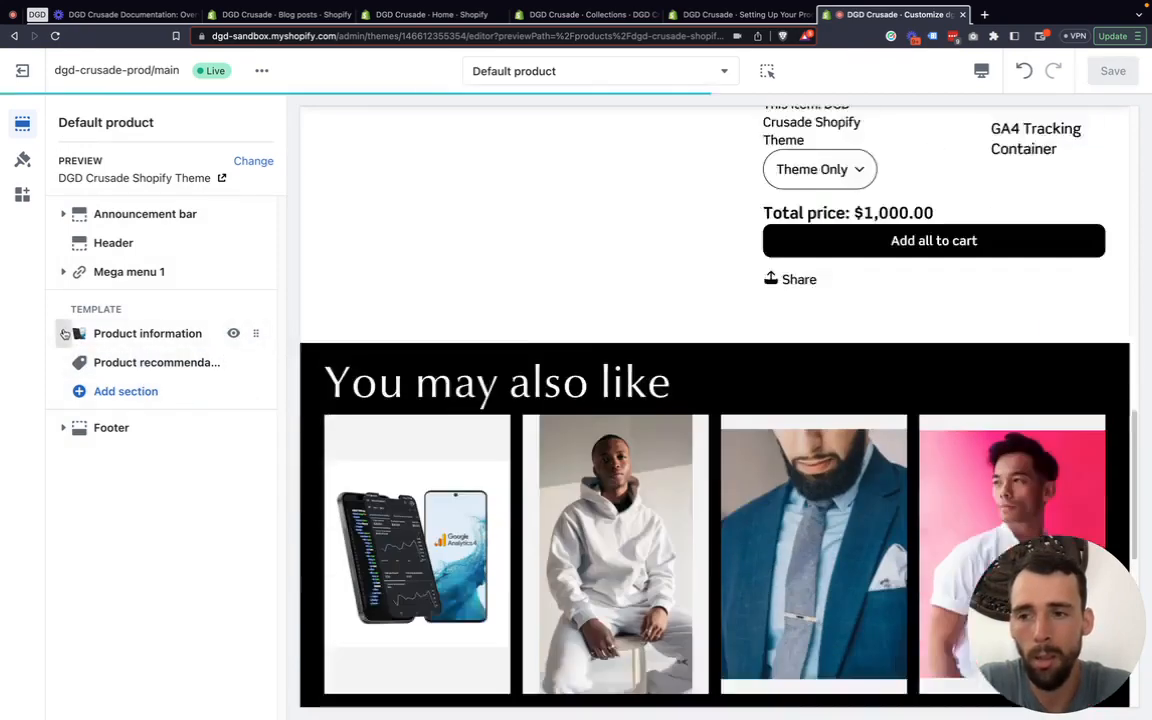
Expand the Product information section and look through its blocks and the matching product details in the preview
click(63, 334)
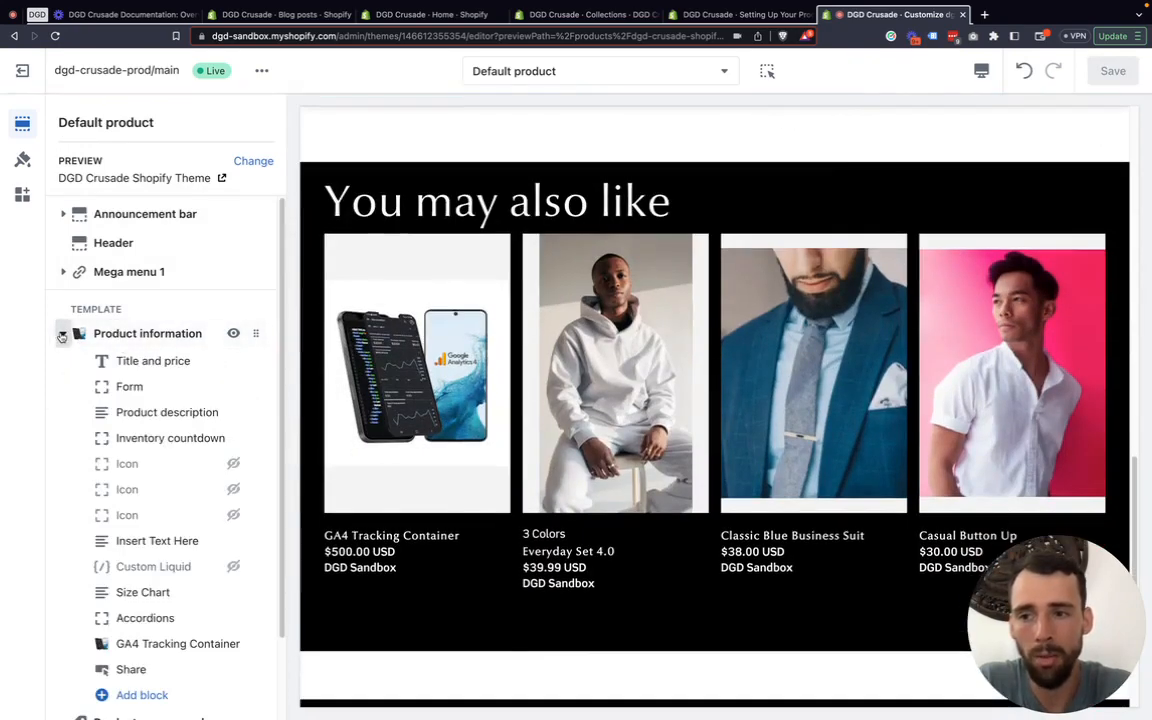
click(62, 335)
click(63, 334)
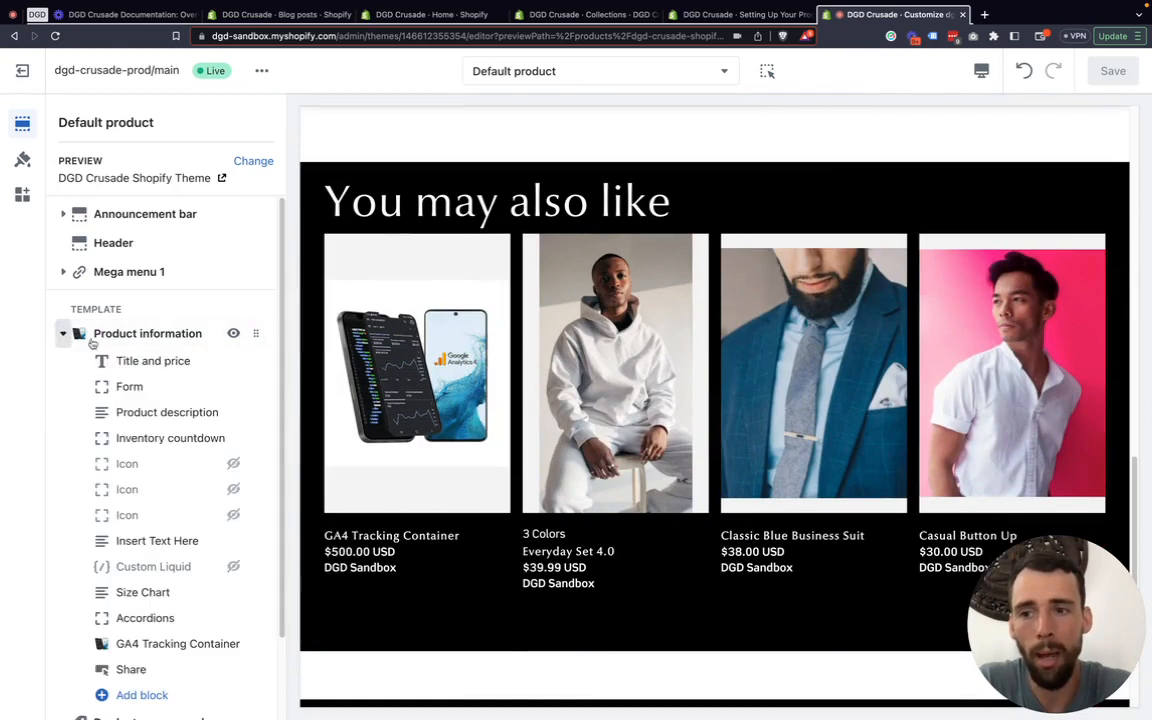
scroll(145, 450, down, 2)
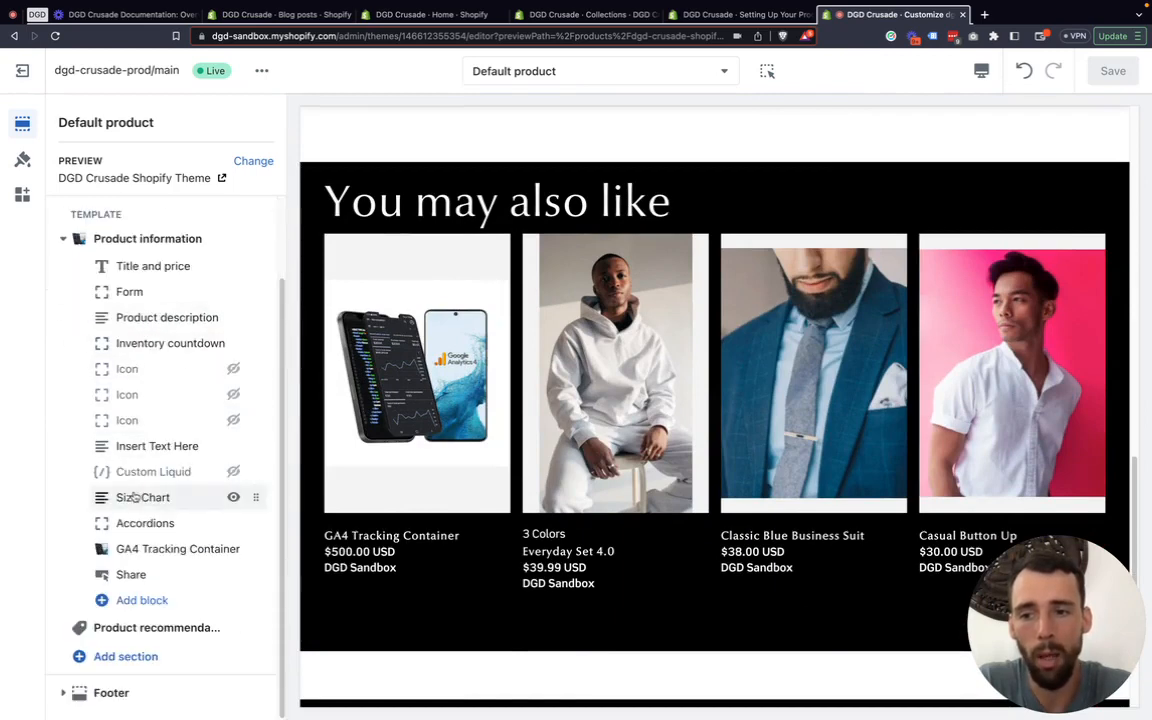
scroll(160, 485, up, 2)
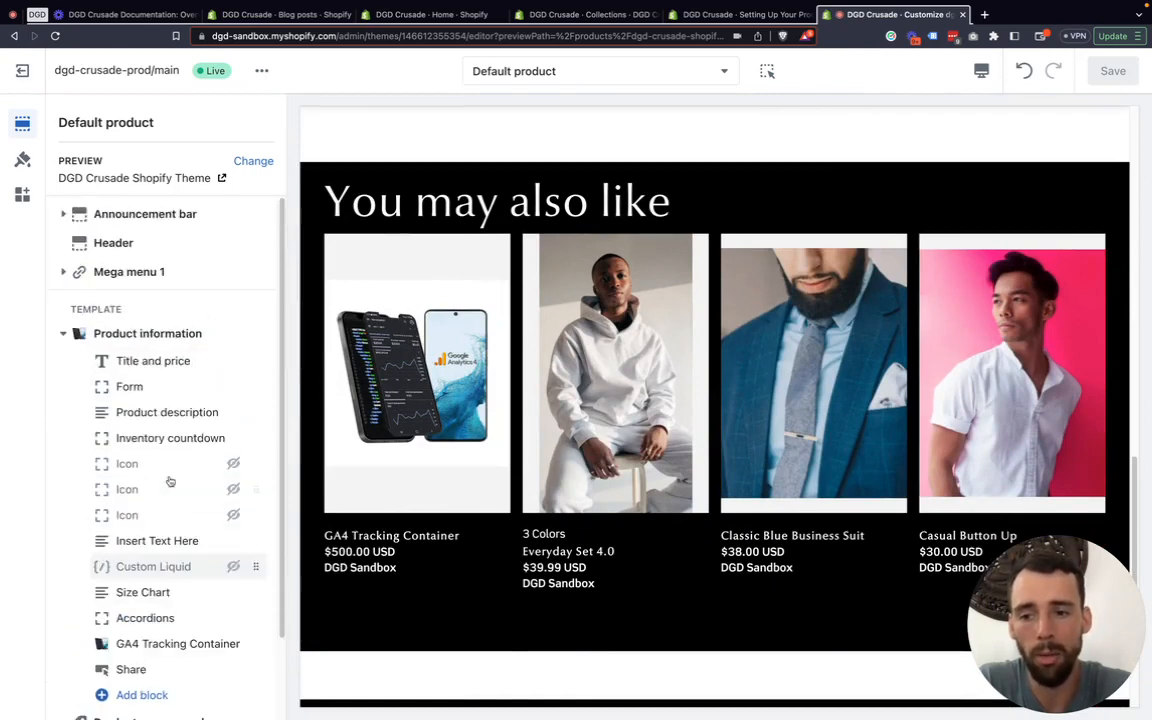
click(159, 340)
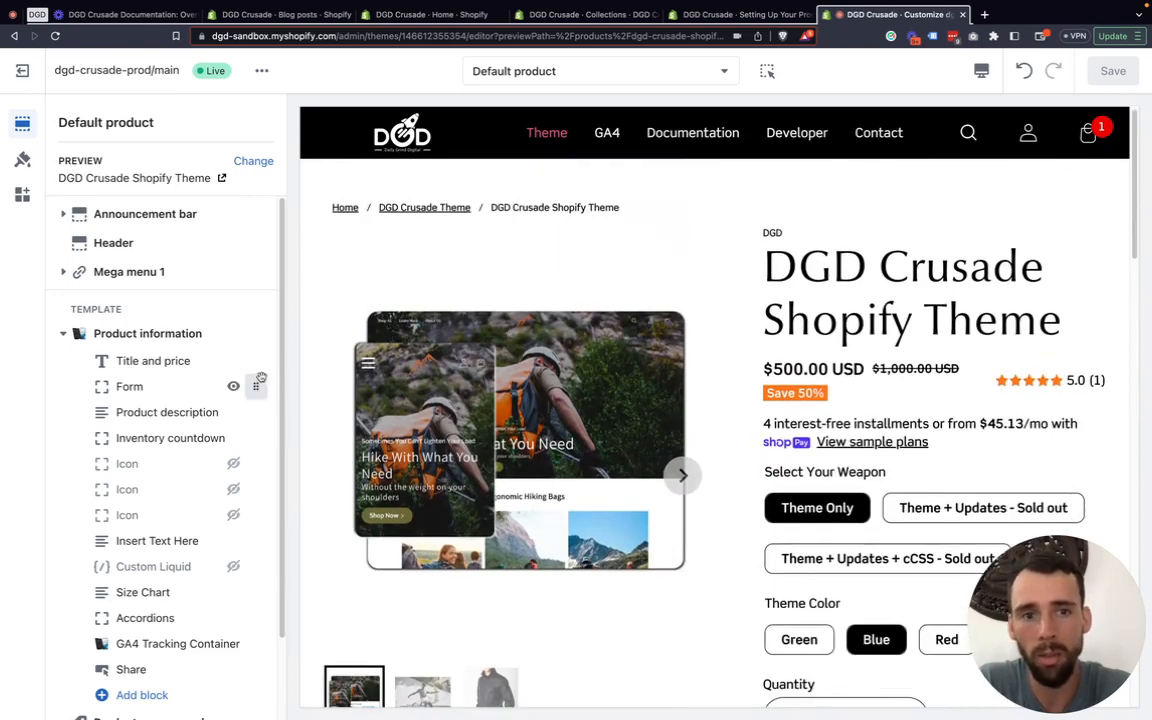
scroll(870, 295, down, 3)
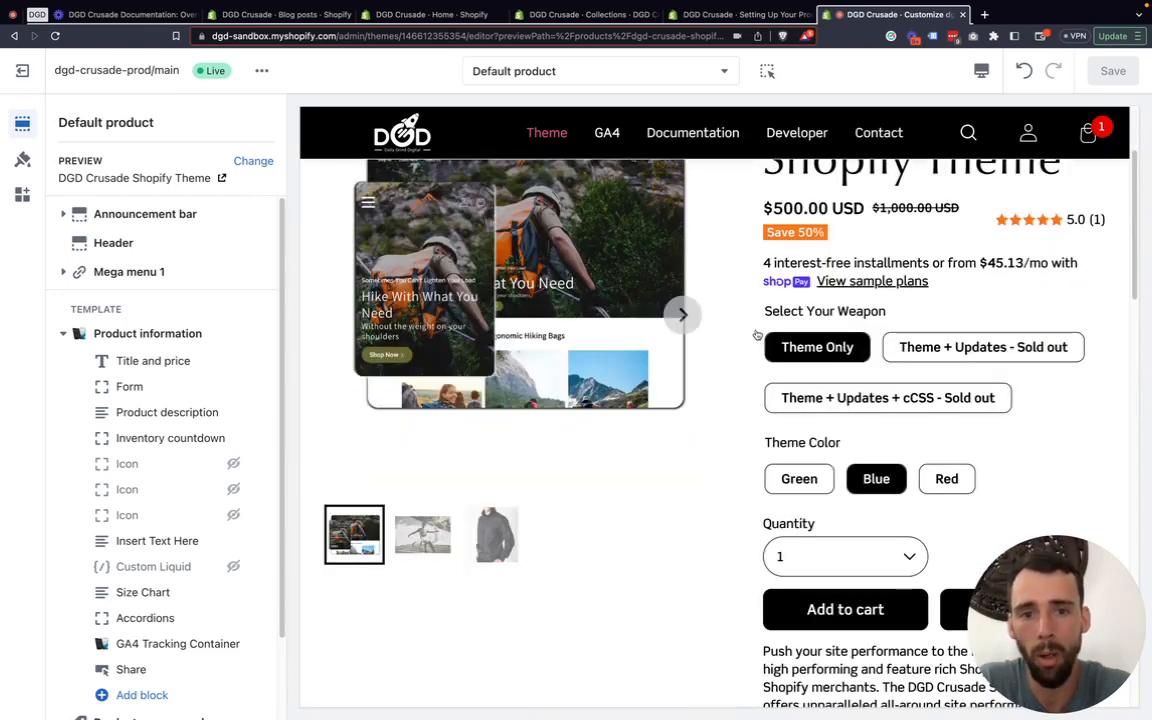
scroll(993, 406, up, 3)
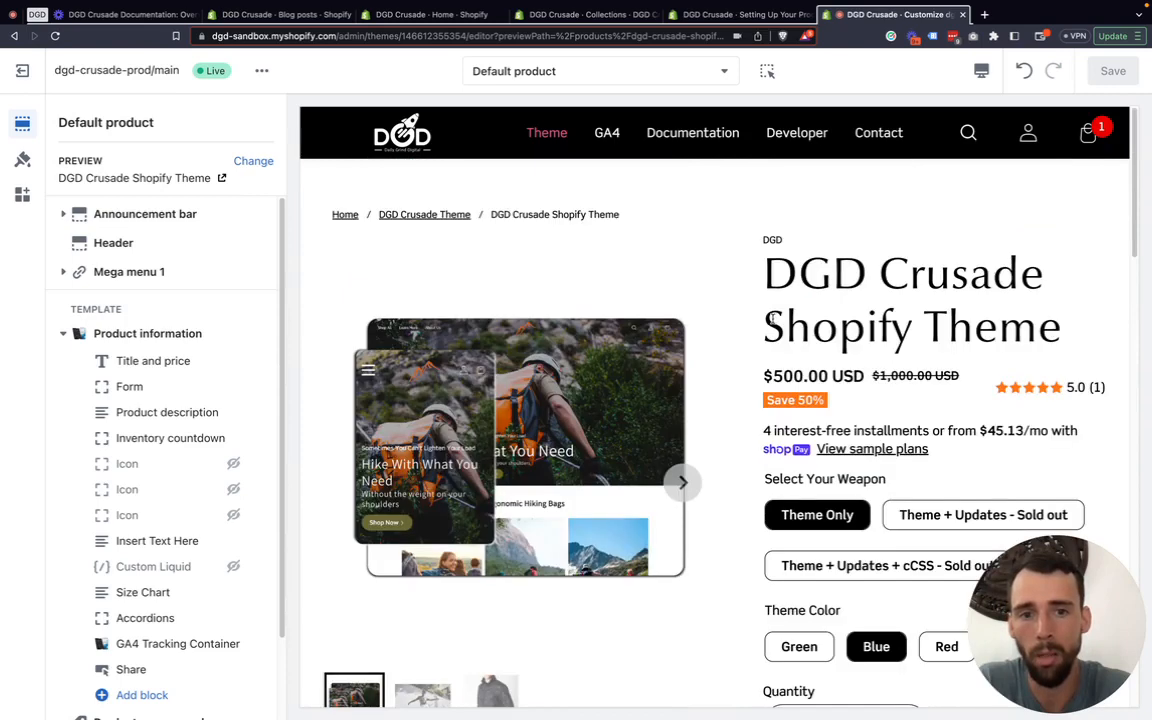
Open the Product information section's settings and inspect the available Alignment options, keeping Wide
click(118, 333)
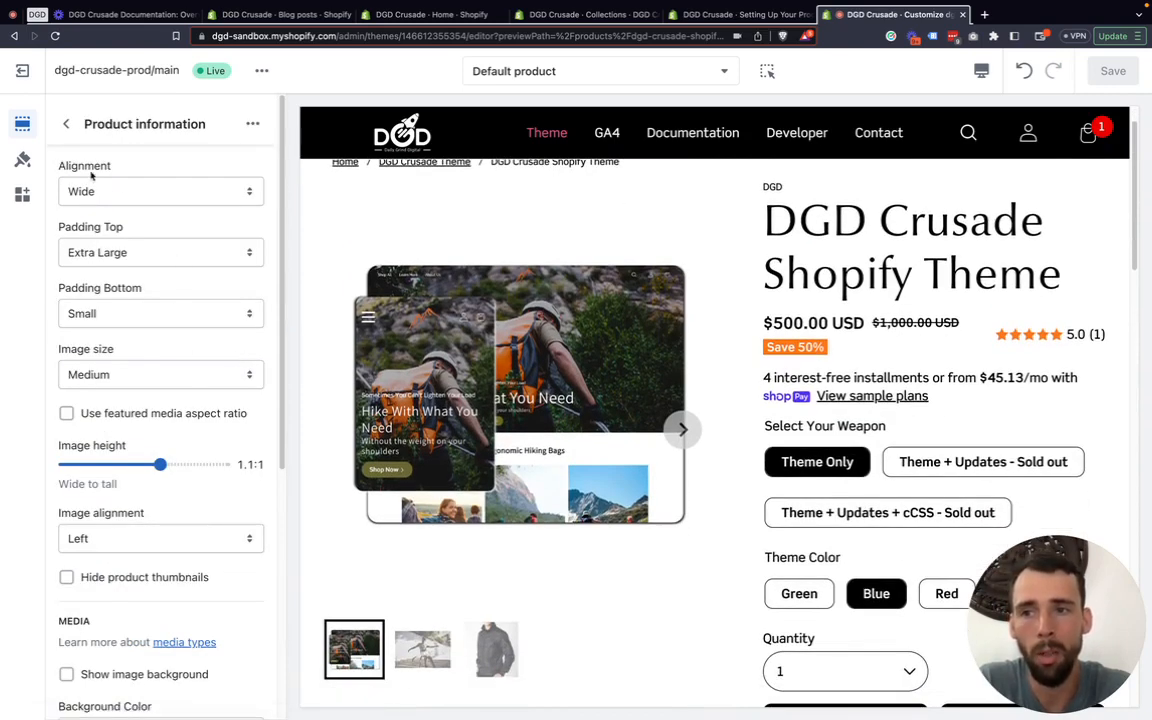
click(115, 190)
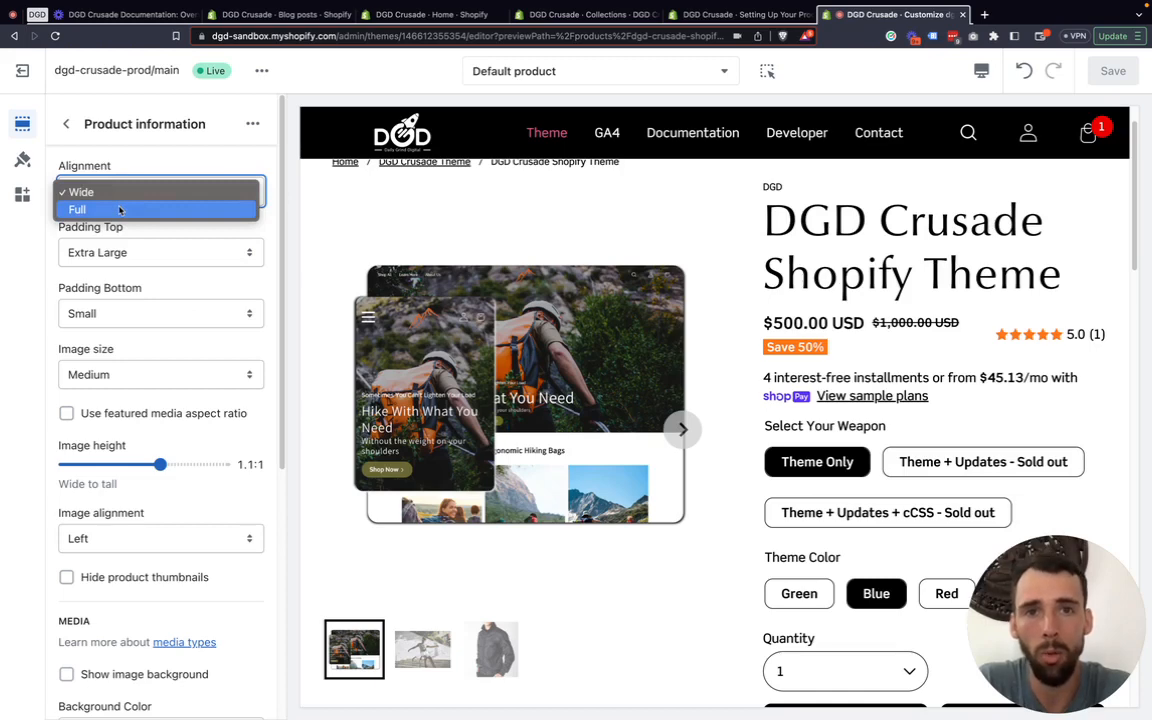
click(33, 251)
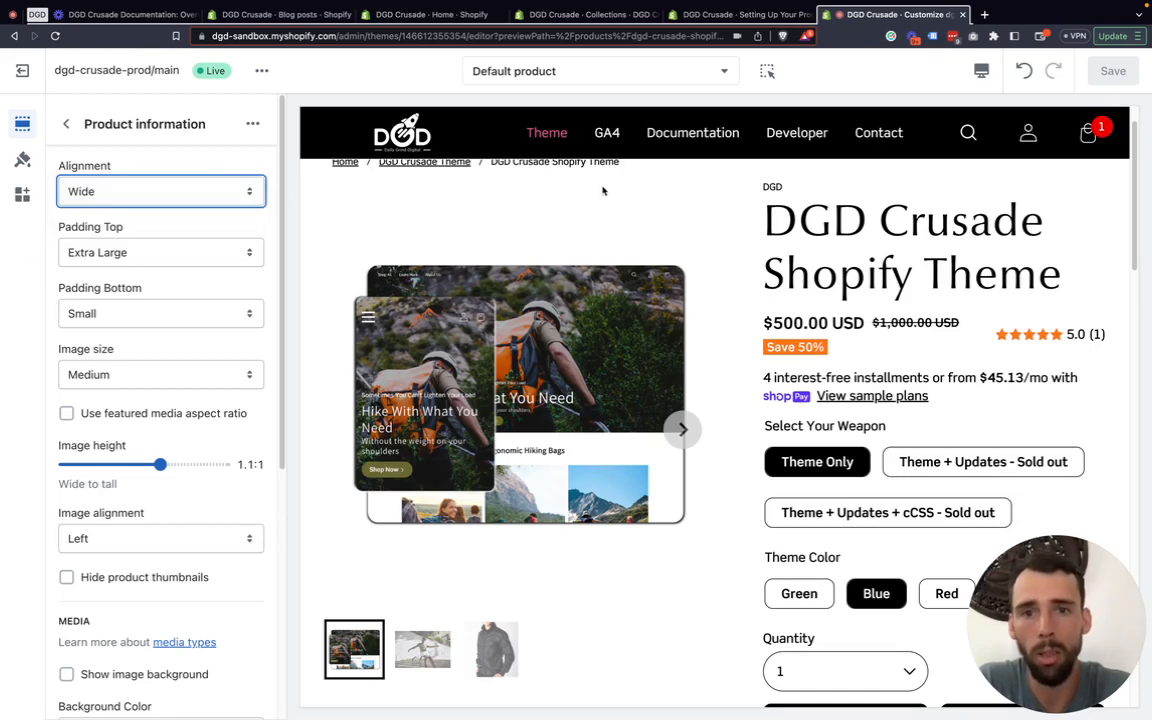
click(122, 190)
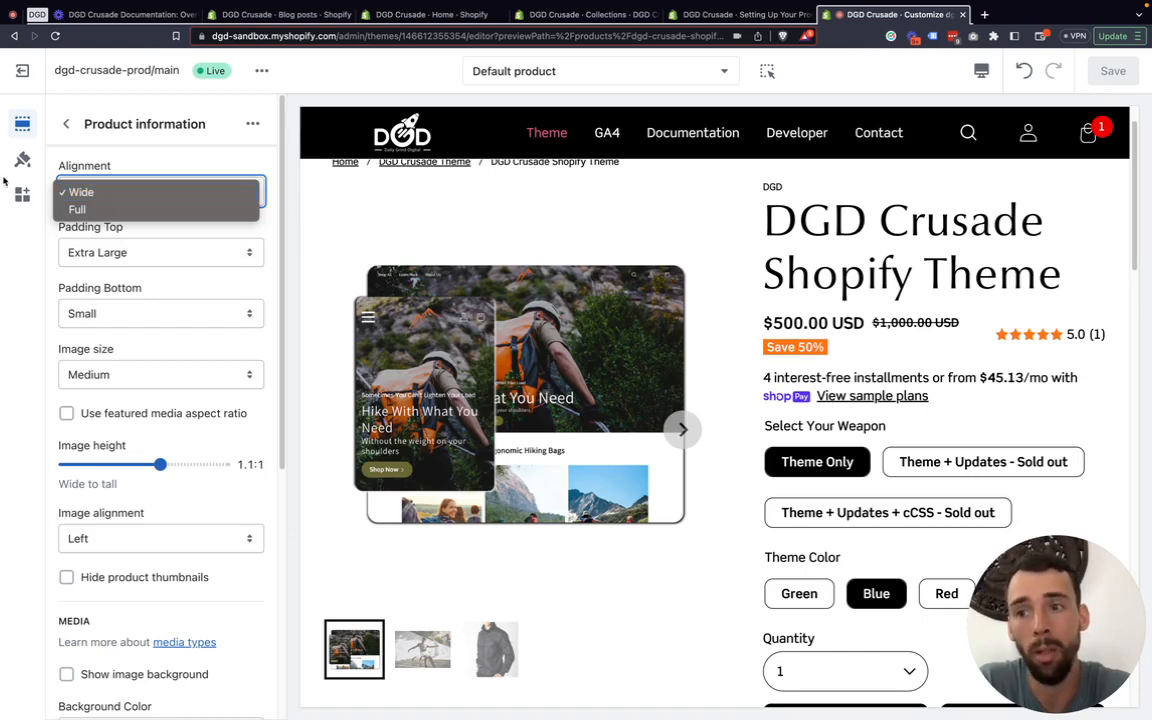
click(21, 265)
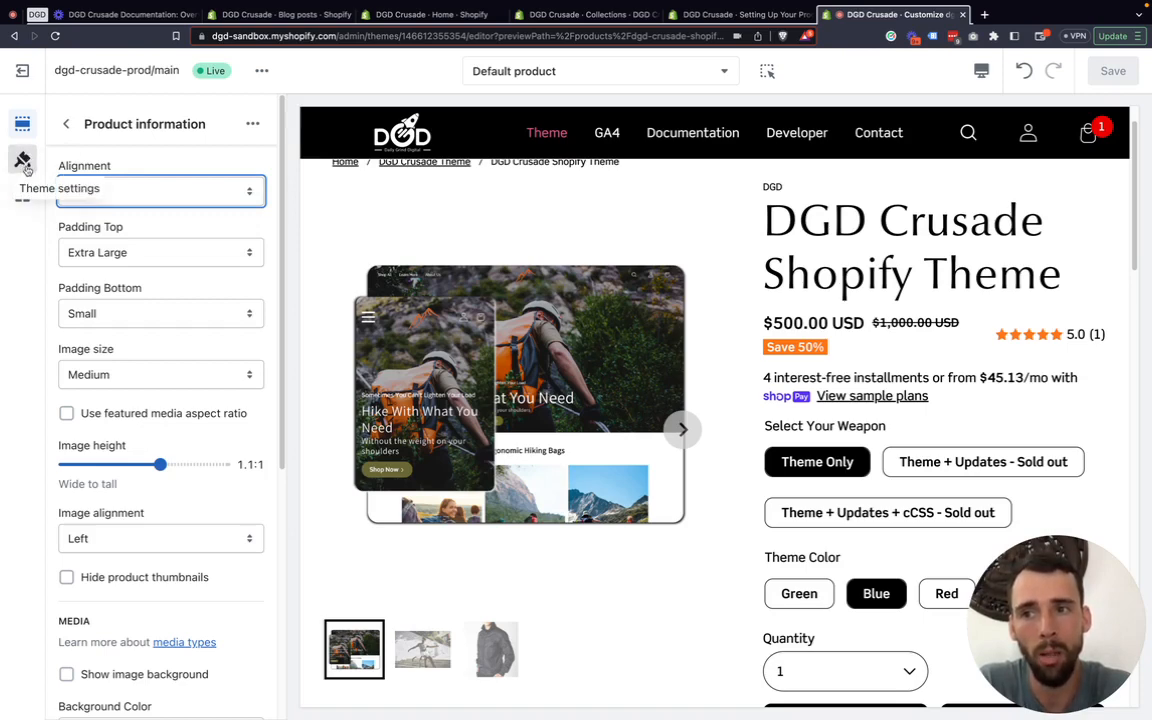
click(38, 289)
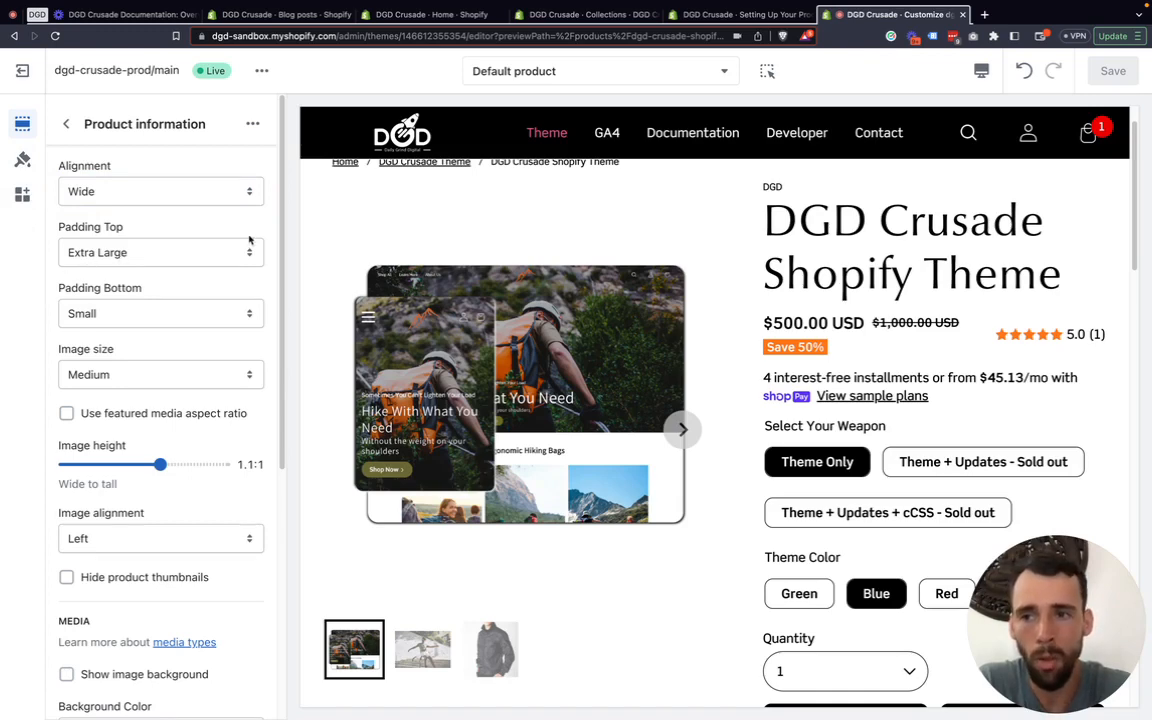
Preview the Wide-aligned product page in fullscreen and return to the desktop view
scroll(517, 264, up, 2)
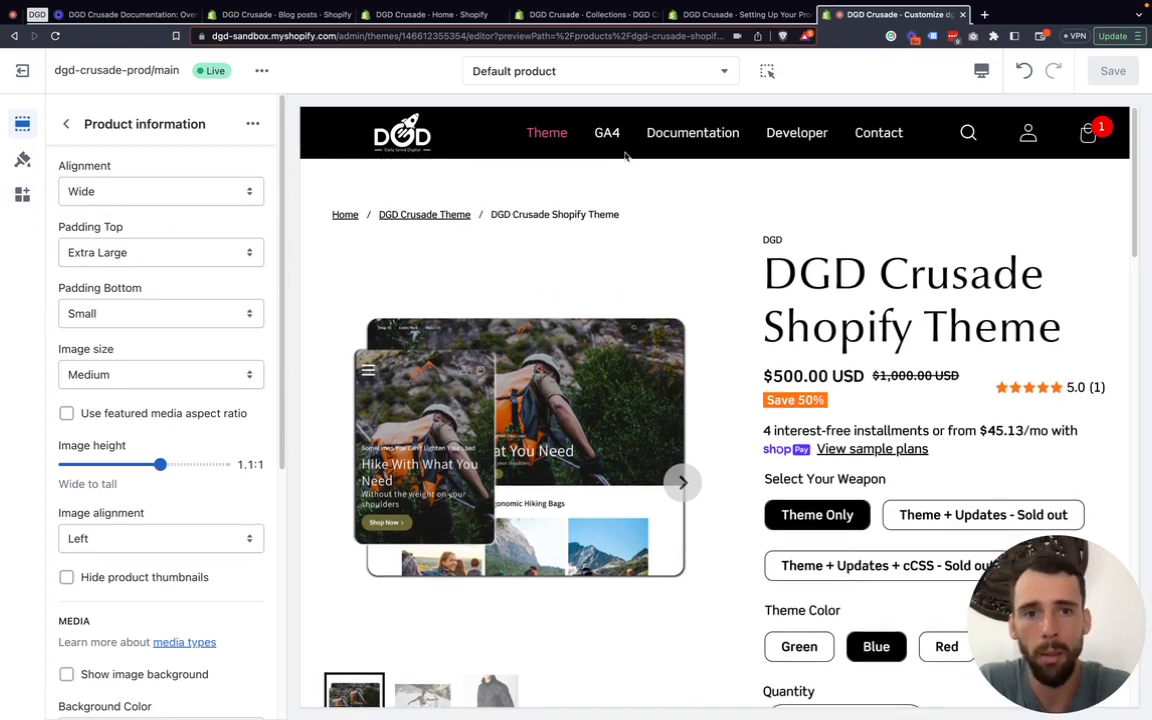
click(981, 70)
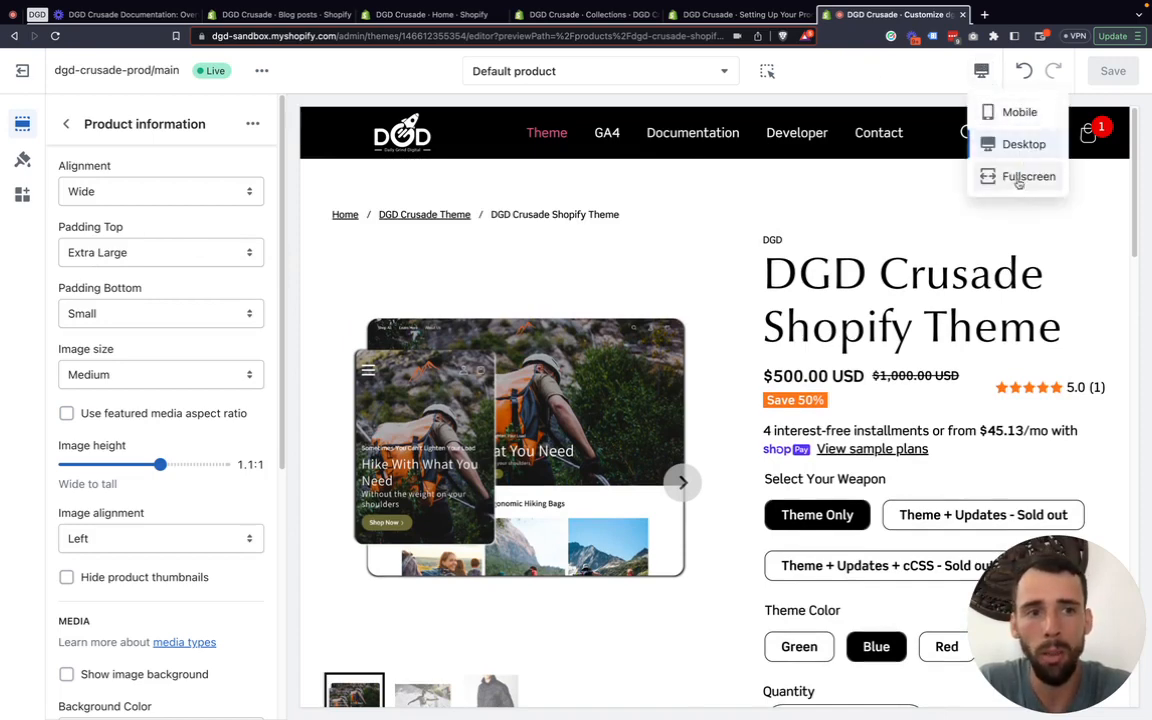
click(1018, 178)
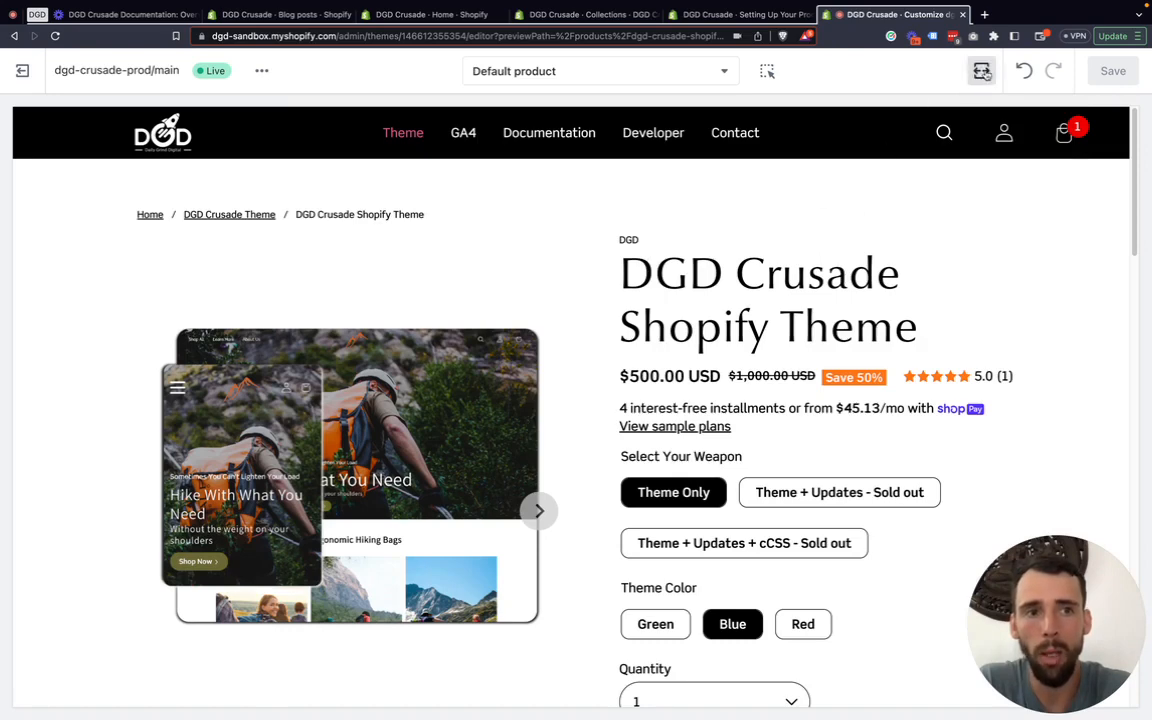
click(981, 70)
click(1015, 143)
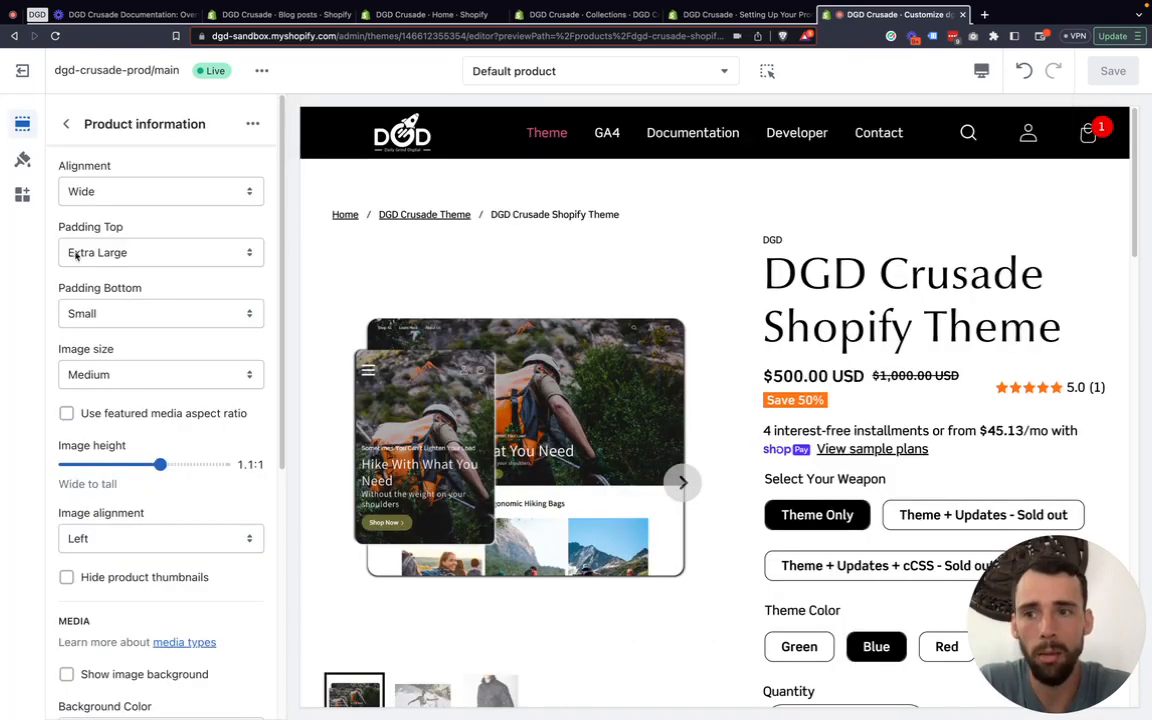
Set the Product information section's alignment to Full, check it in the fullscreen preview, and return to the desktop view
click(73, 187)
click(95, 212)
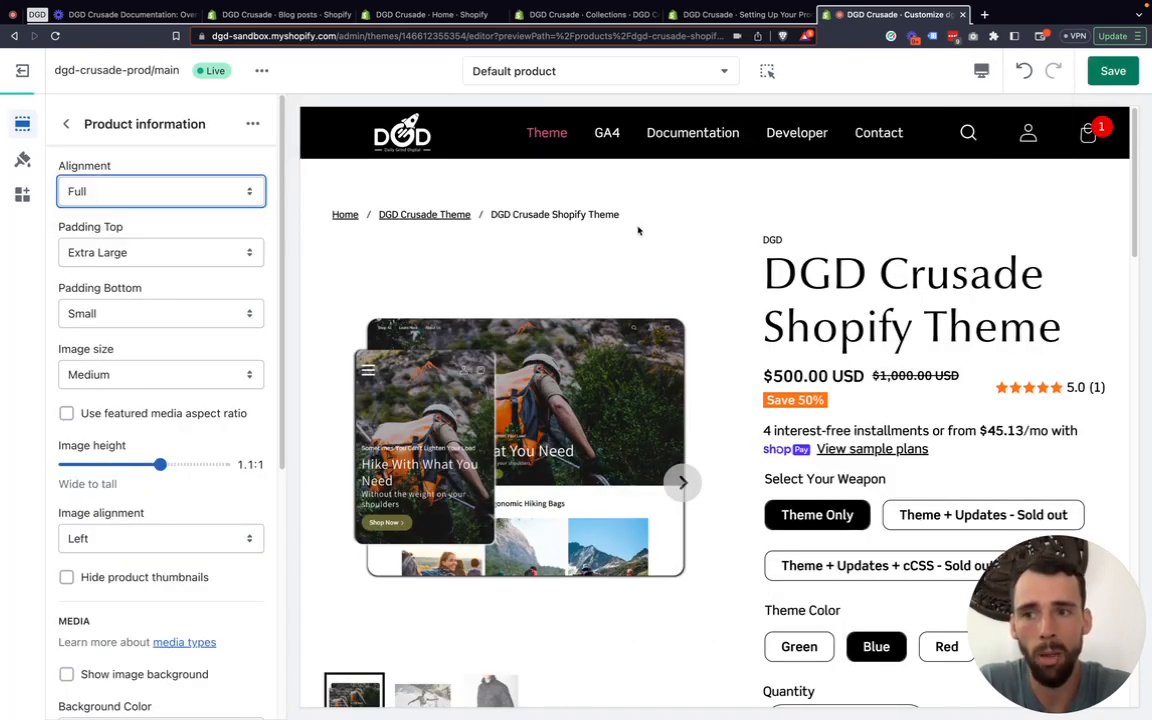
click(982, 71)
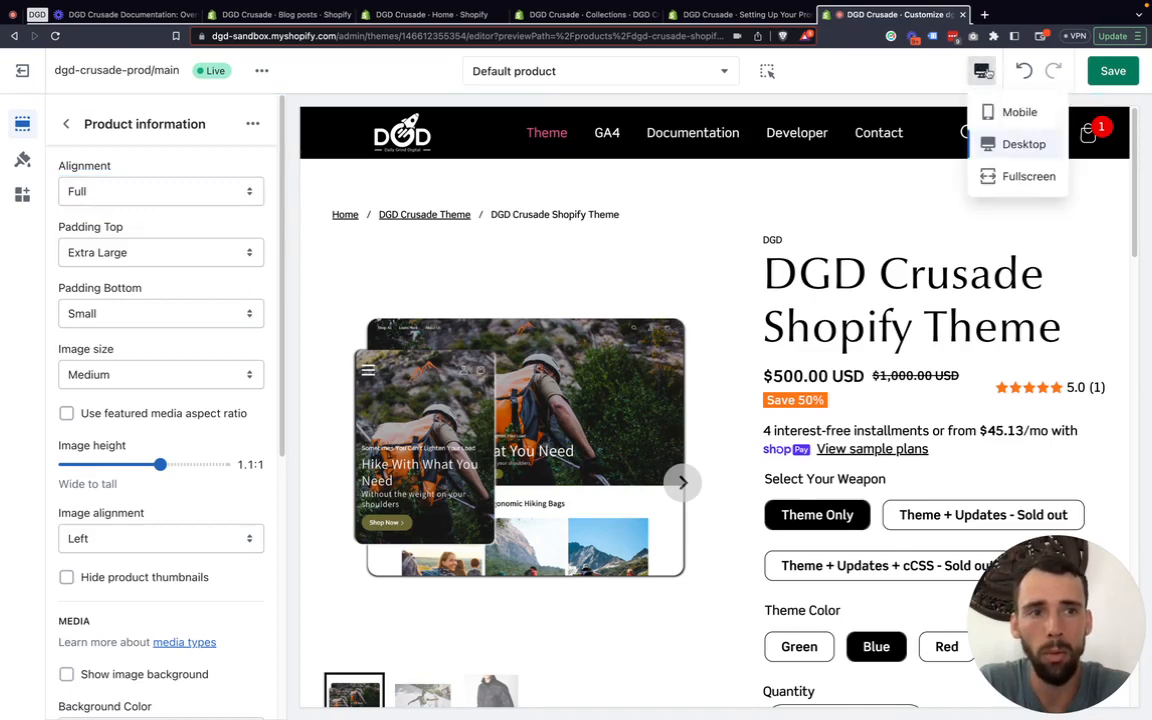
click(1016, 177)
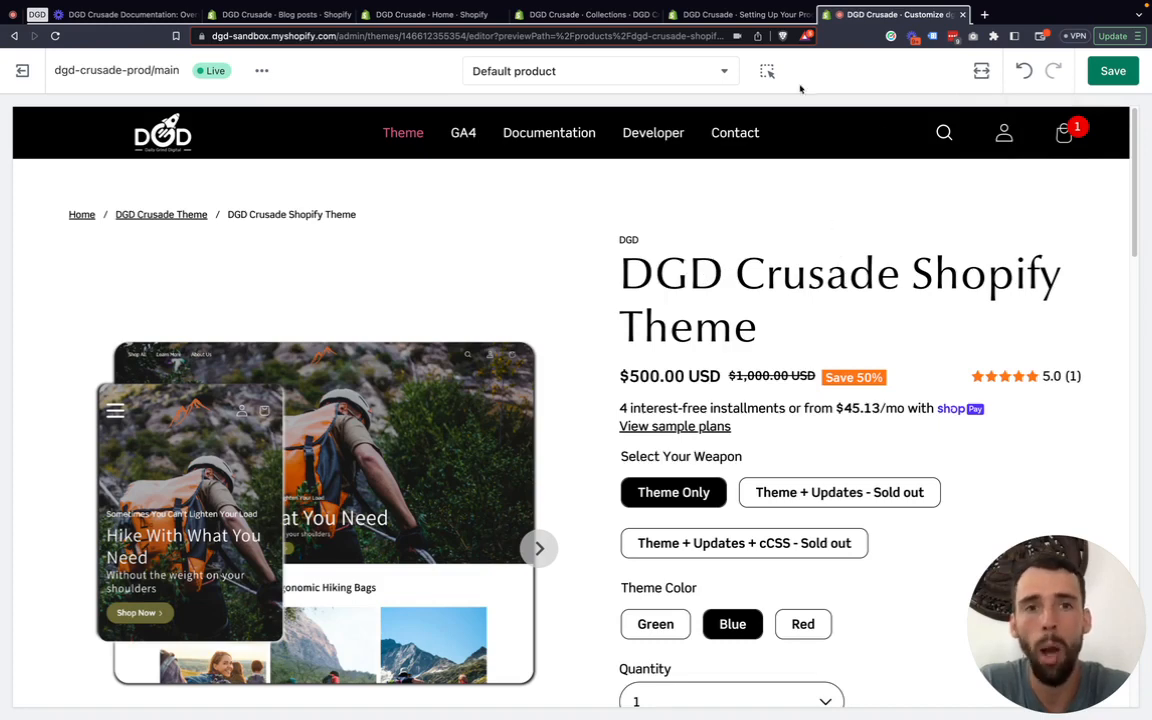
click(982, 71)
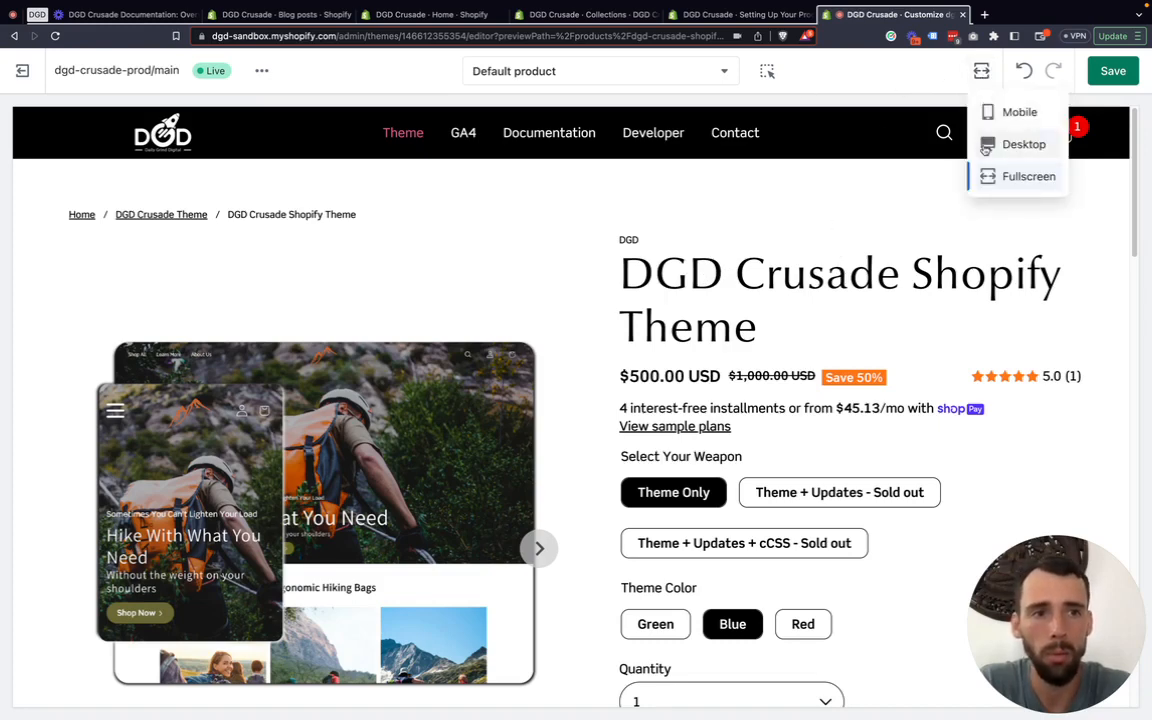
click(1022, 145)
Set the Product information section's alignment back to Wide
click(137, 192)
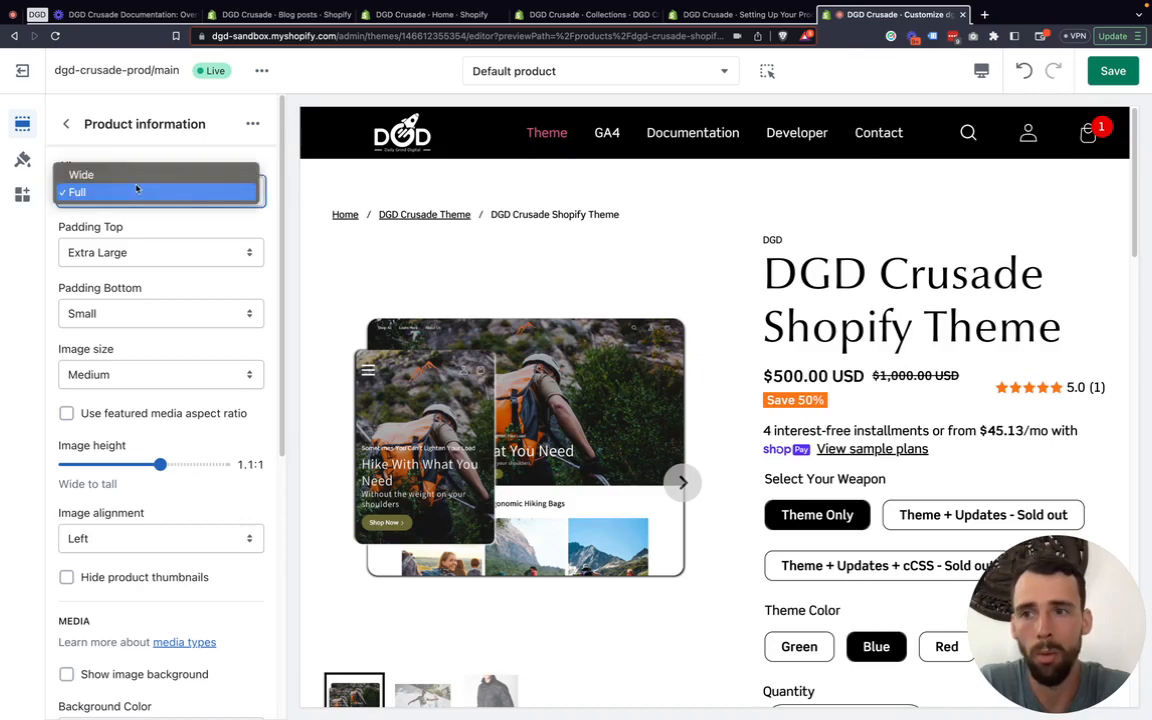
click(137, 189)
click(128, 186)
click(128, 176)
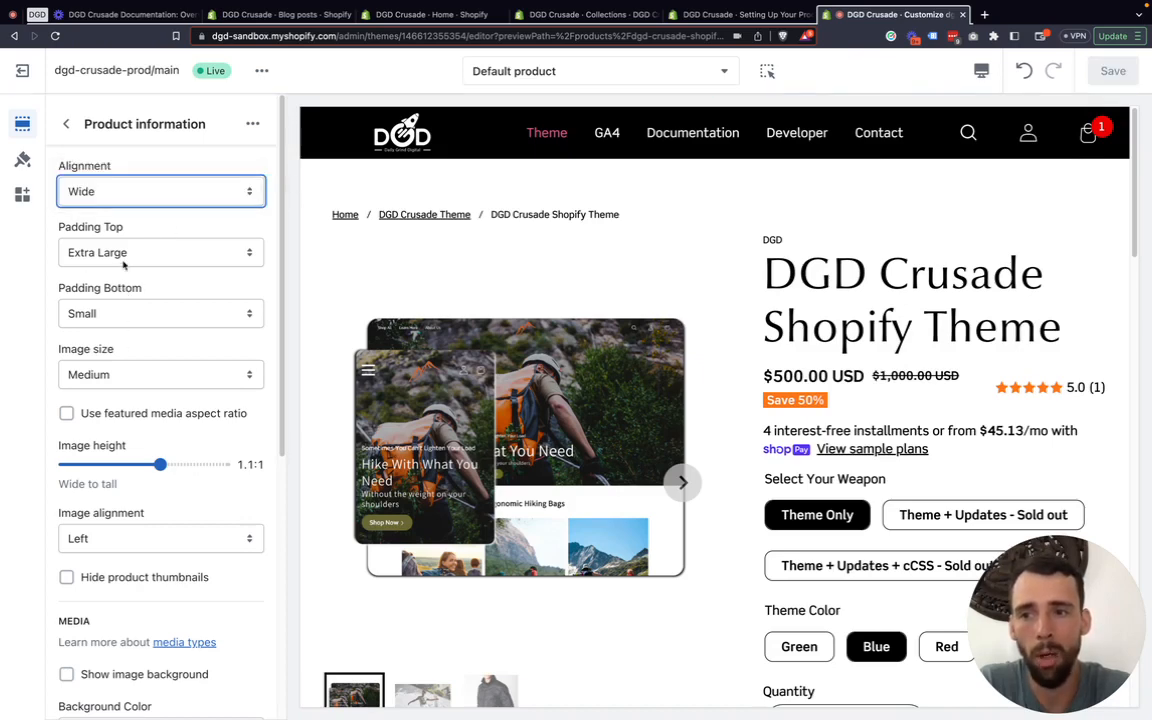
Try Small and Large for the section's top padding, and return it to Extra Large
click(134, 250)
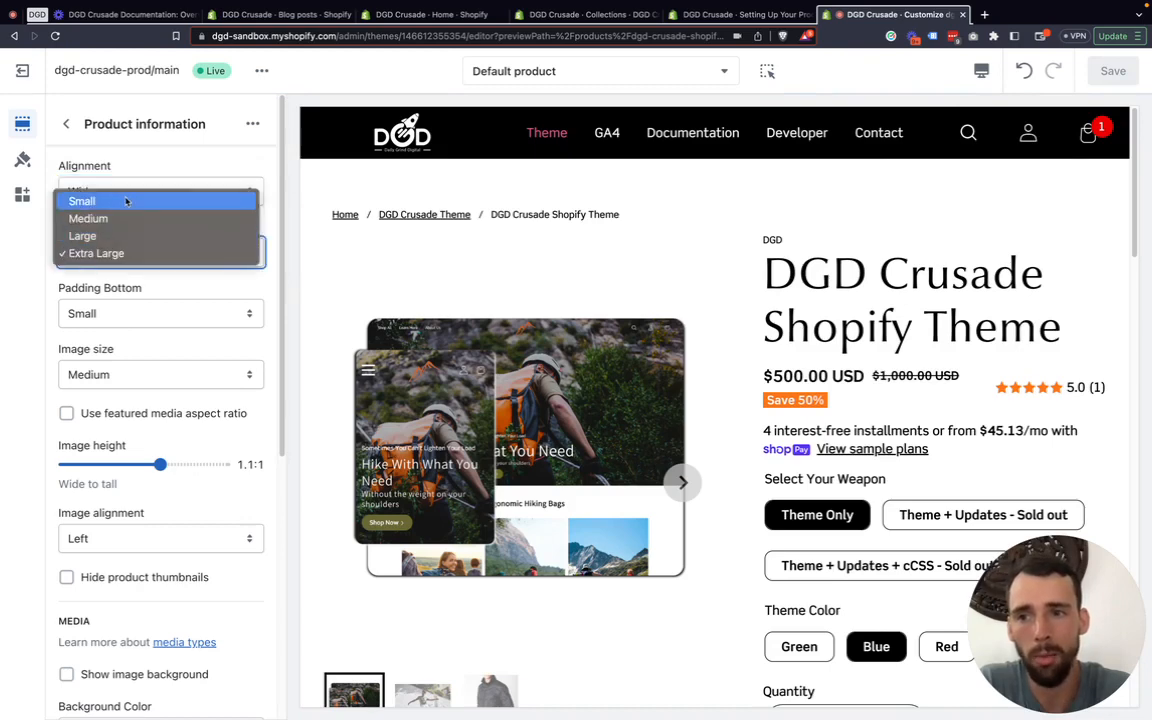
click(124, 200)
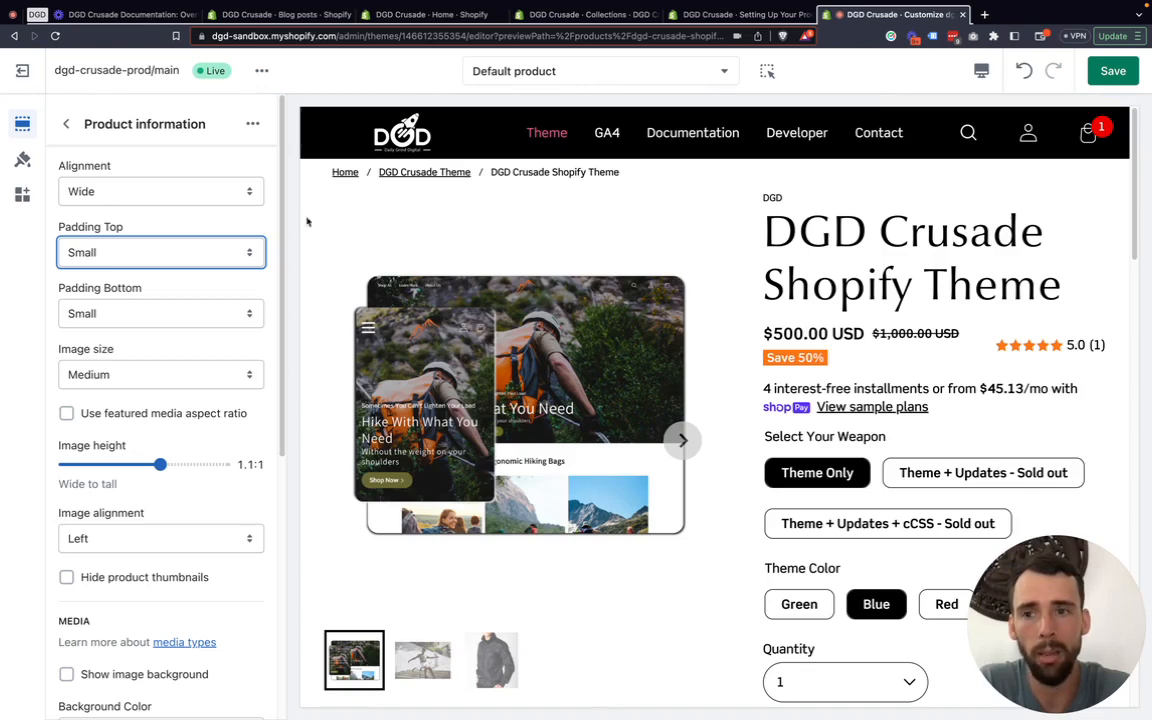
click(140, 252)
click(110, 292)
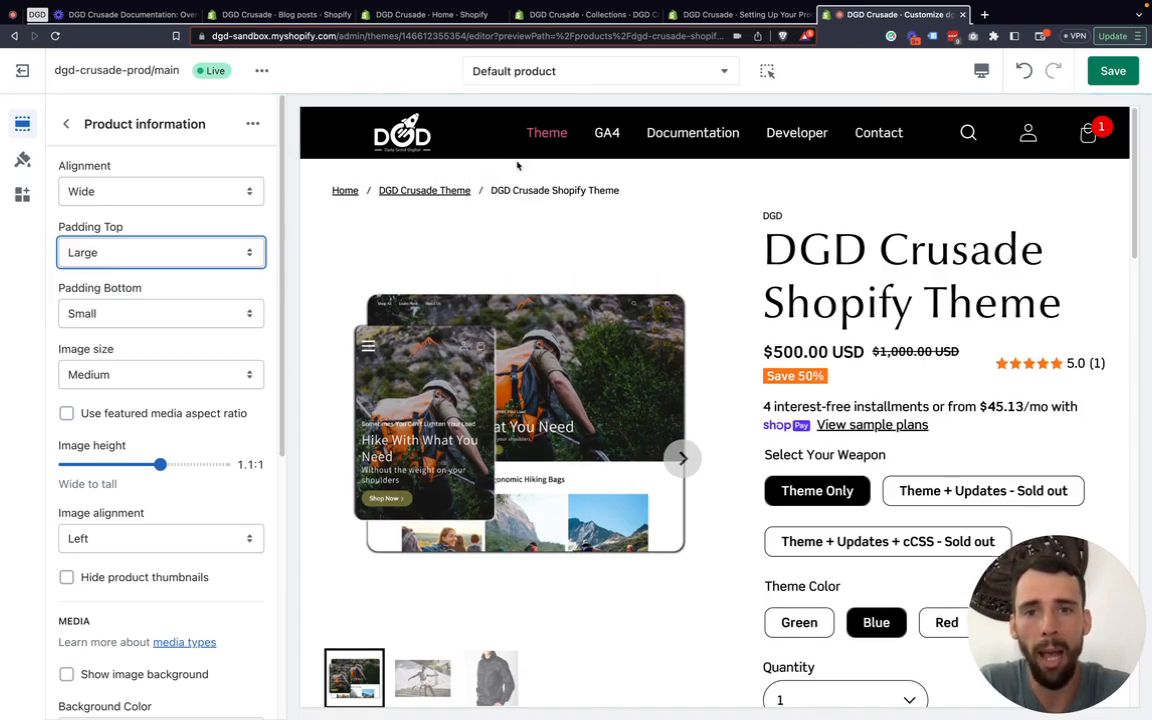
click(147, 252)
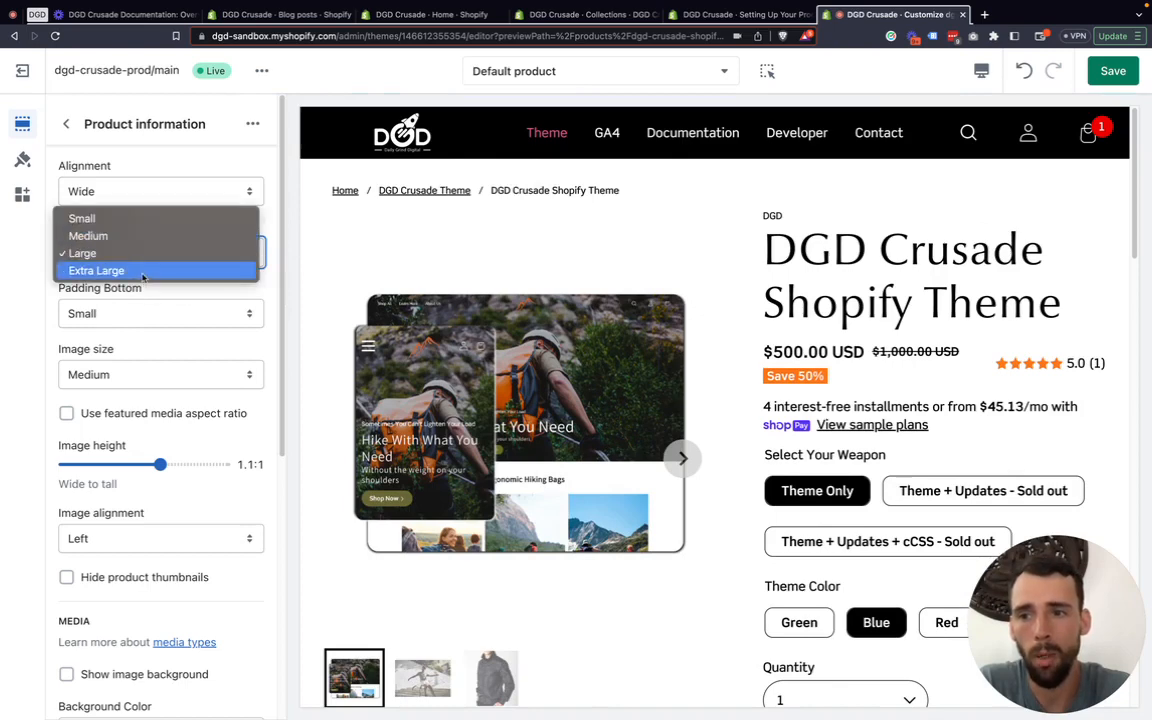
key(Return)
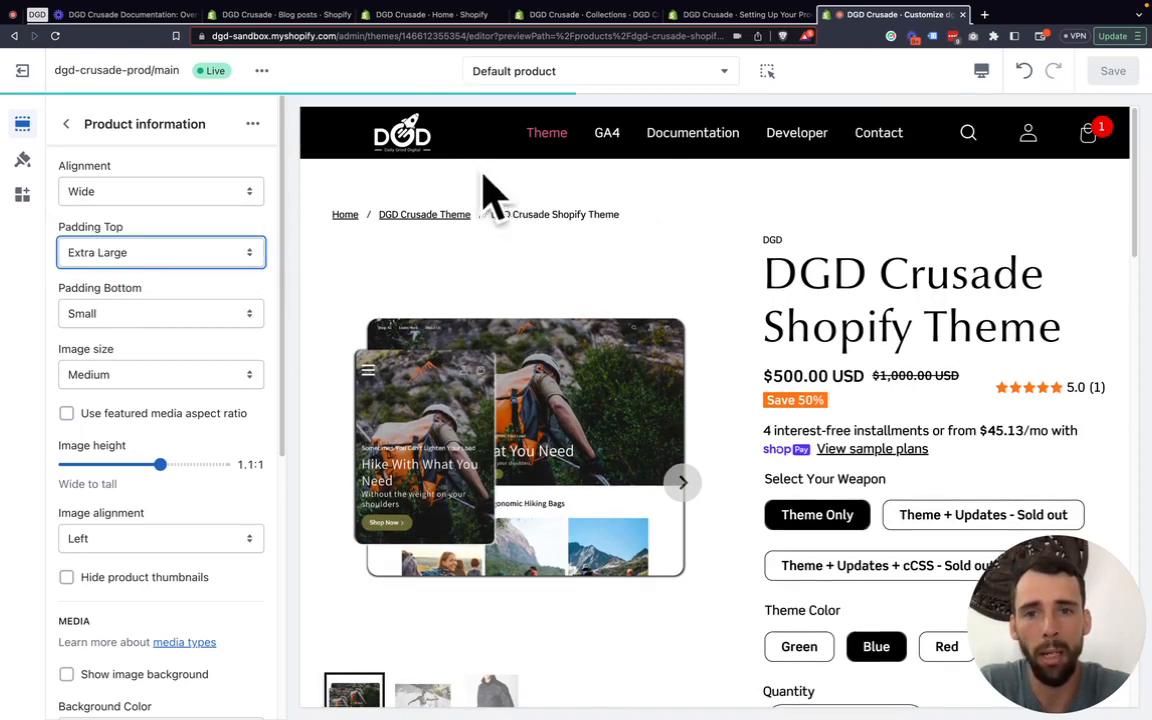
Try the Small and Large product image sizes, and return the image size to Medium
scroll(439, 263, down, 3)
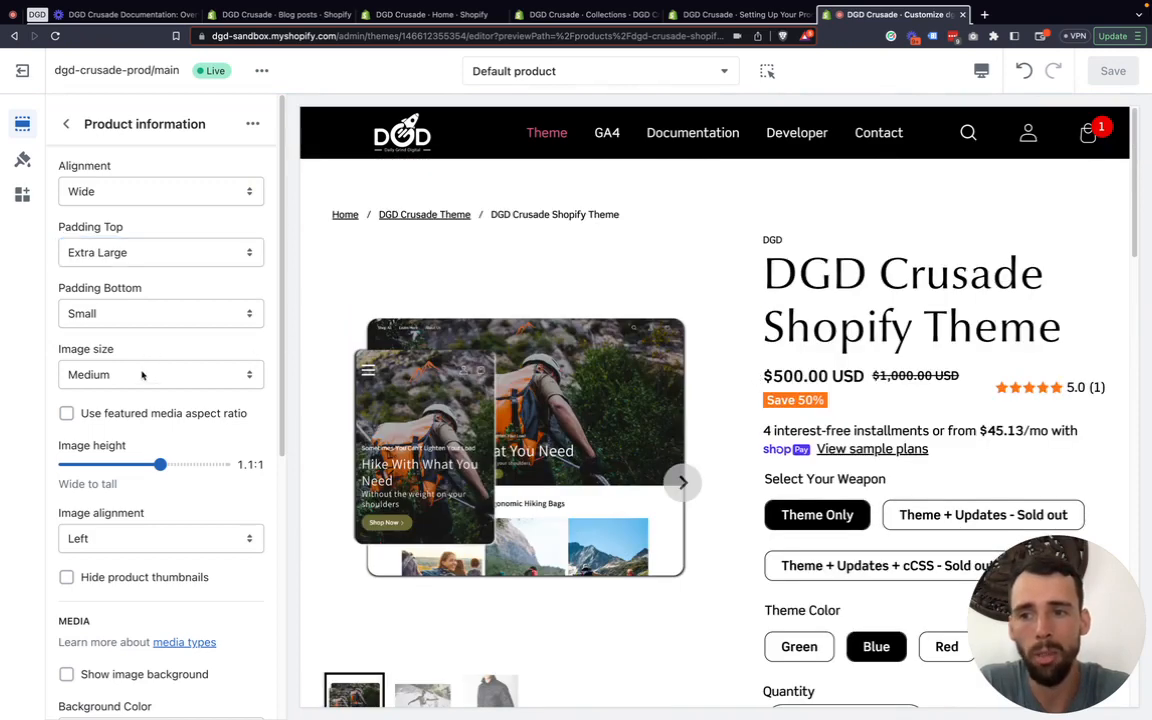
click(137, 374)
click(116, 358)
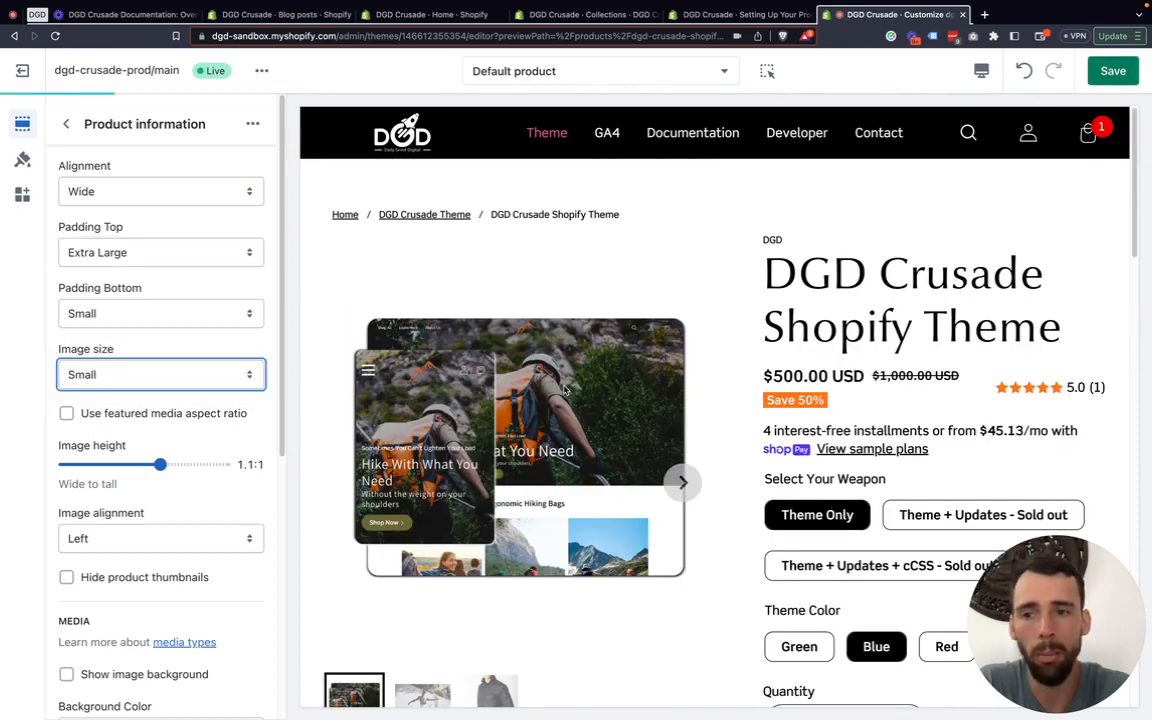
click(80, 374)
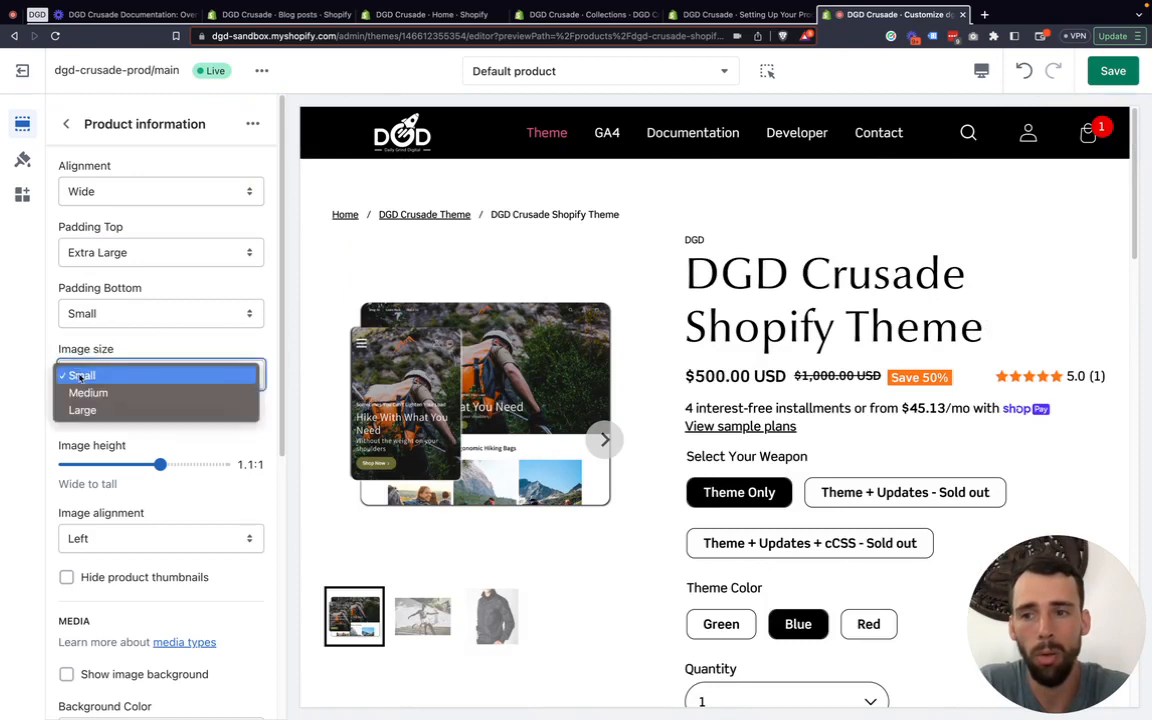
click(116, 409)
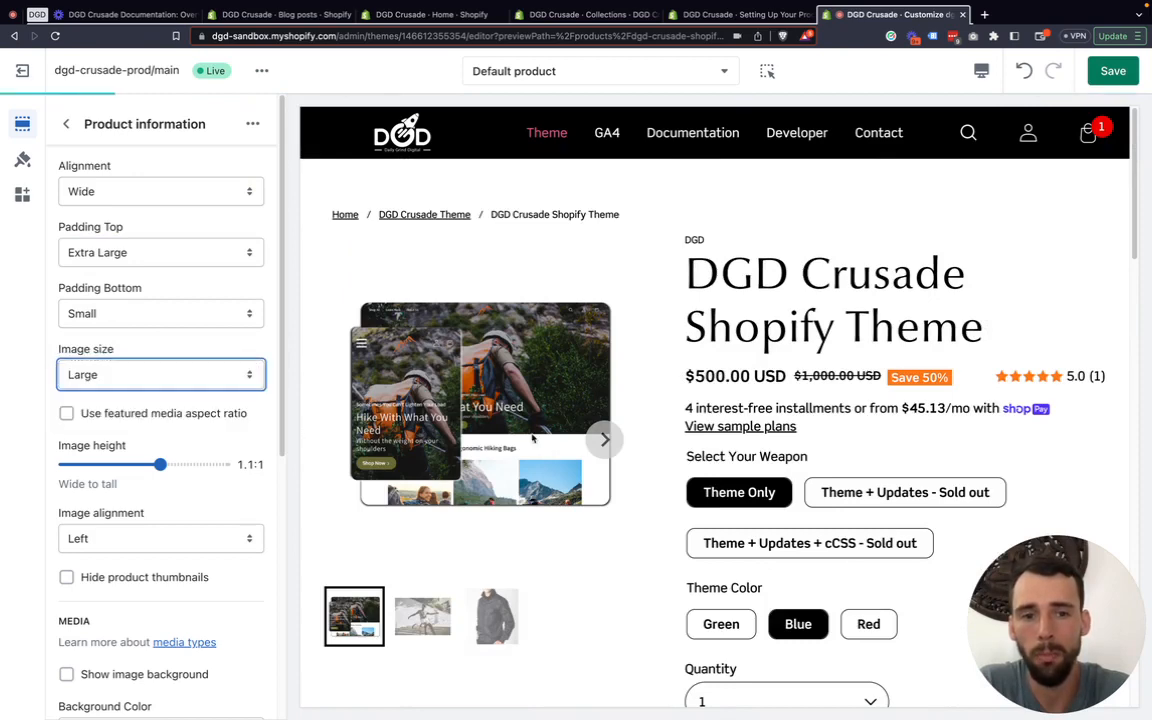
click(152, 374)
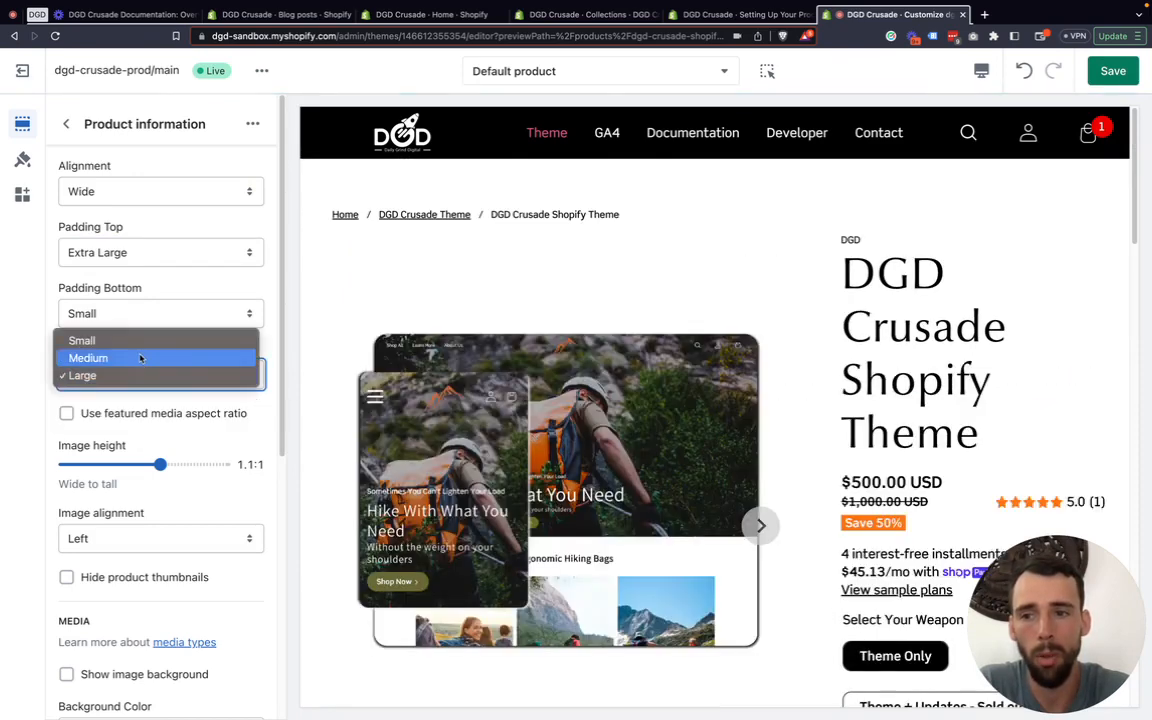
click(141, 358)
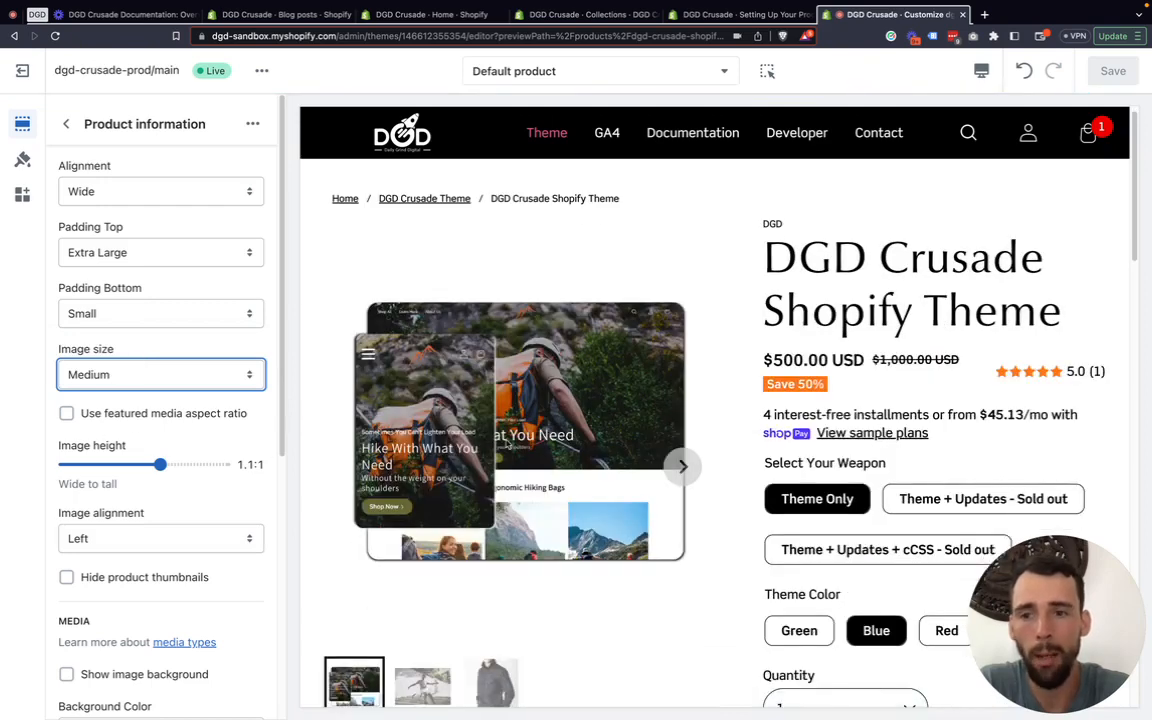
Check the product media in the preview and enable the featured media aspect ratio option
scroll(506, 444, down, 3)
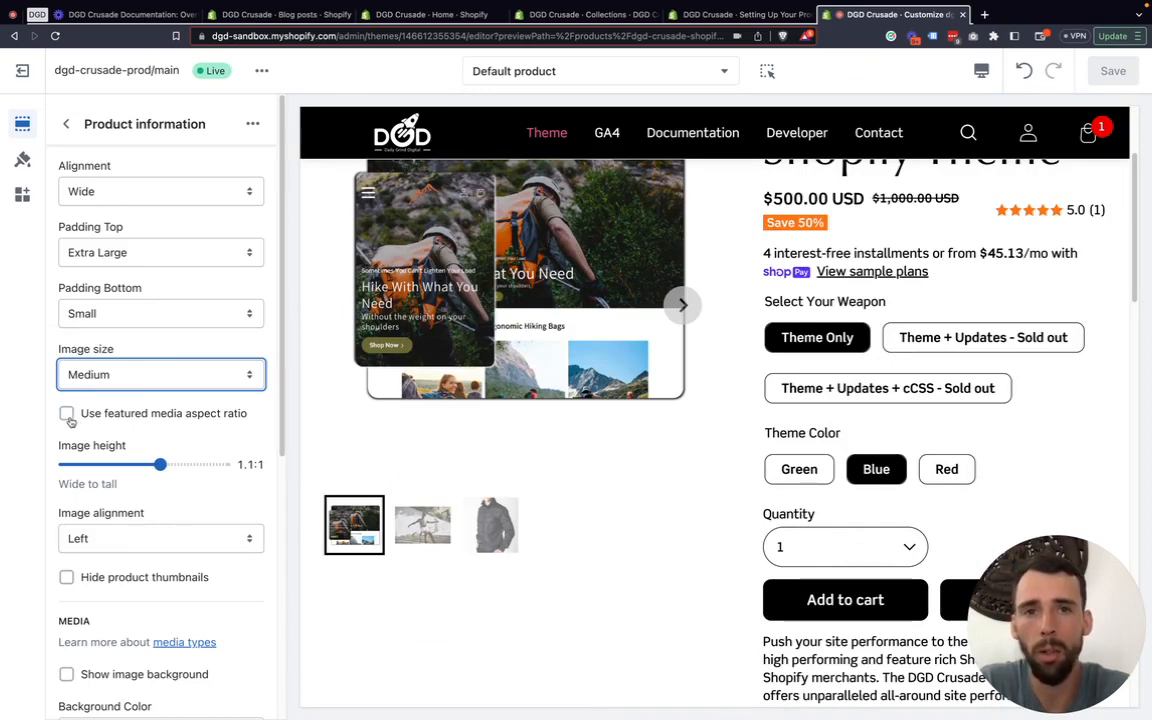
scroll(483, 429, up, 2)
scroll(481, 427, up, 1)
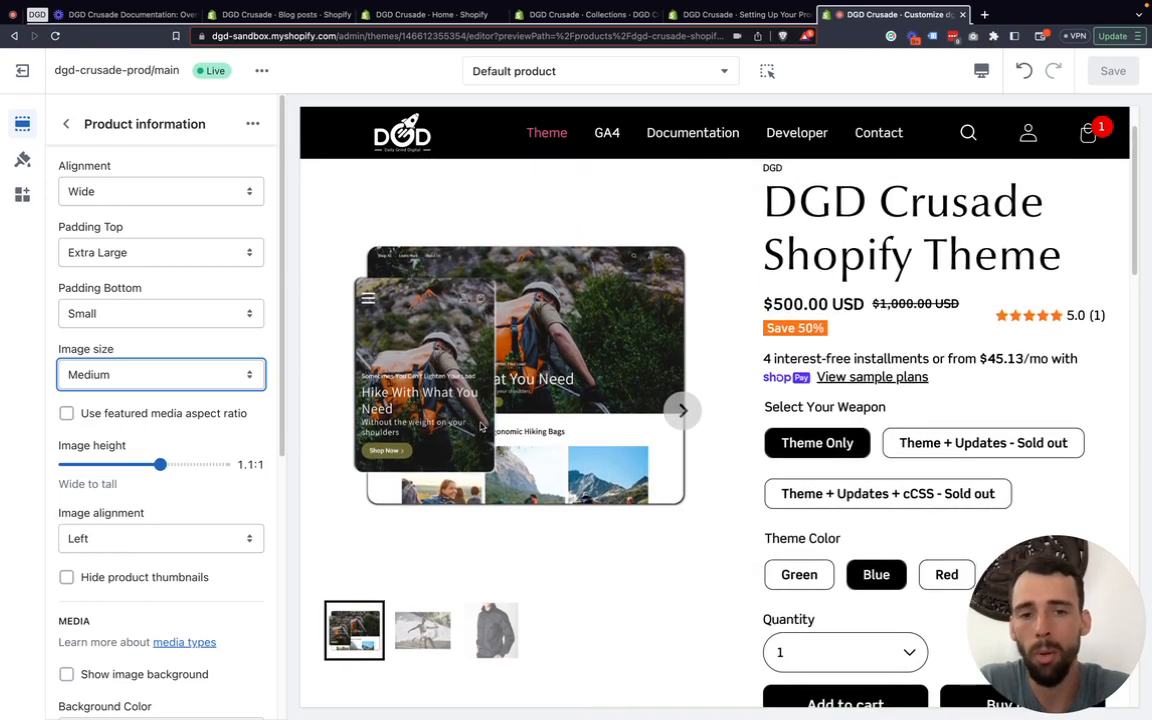
click(97, 417)
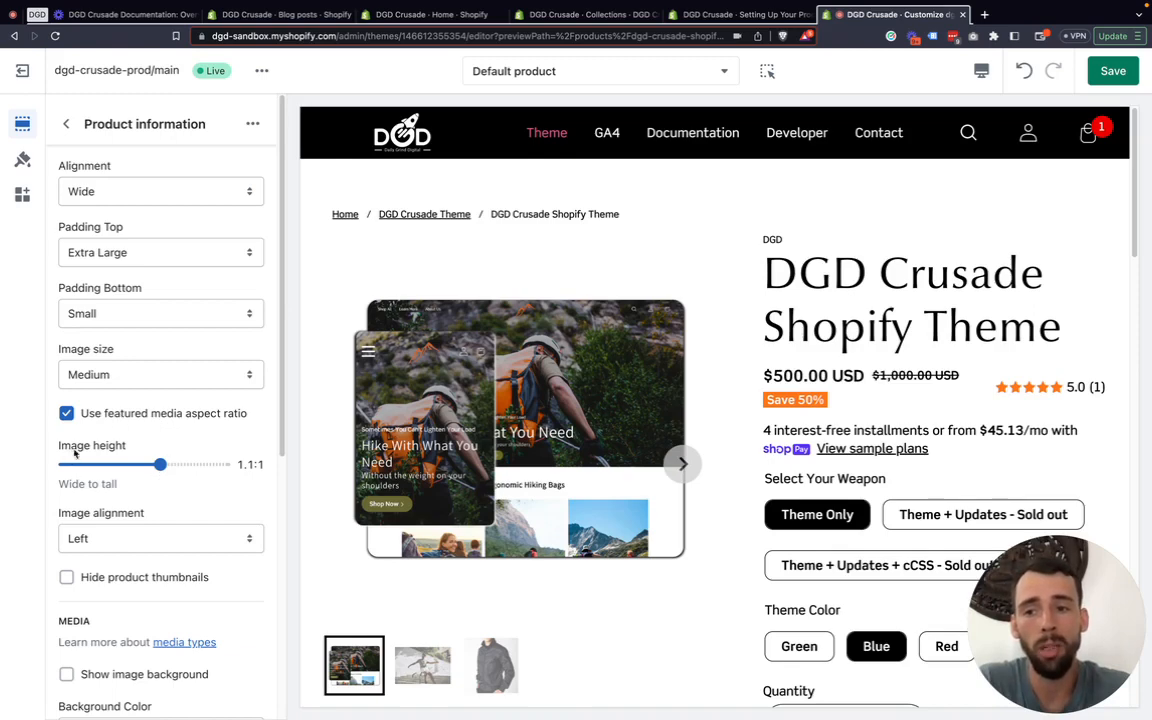
With the featured media aspect ratio enabled, try image heights of 1.5:1 and 1:1
drag(126, 446, 55, 447)
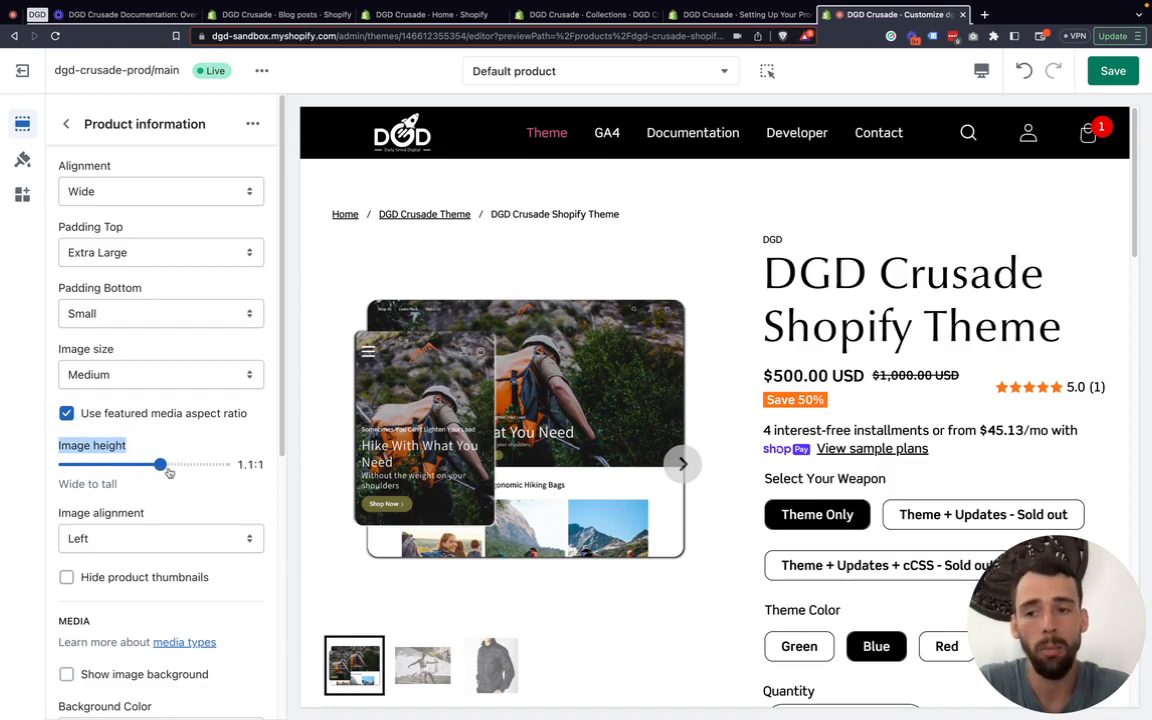
drag(169, 472, 256, 482)
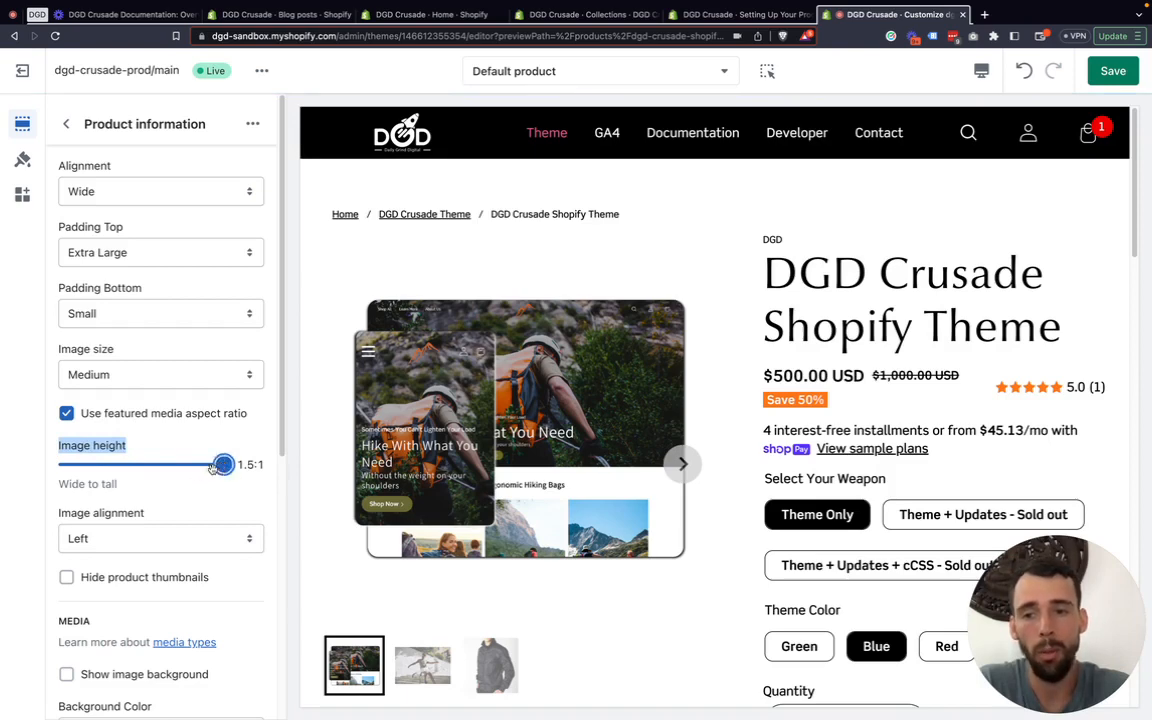
drag(212, 470, 149, 466)
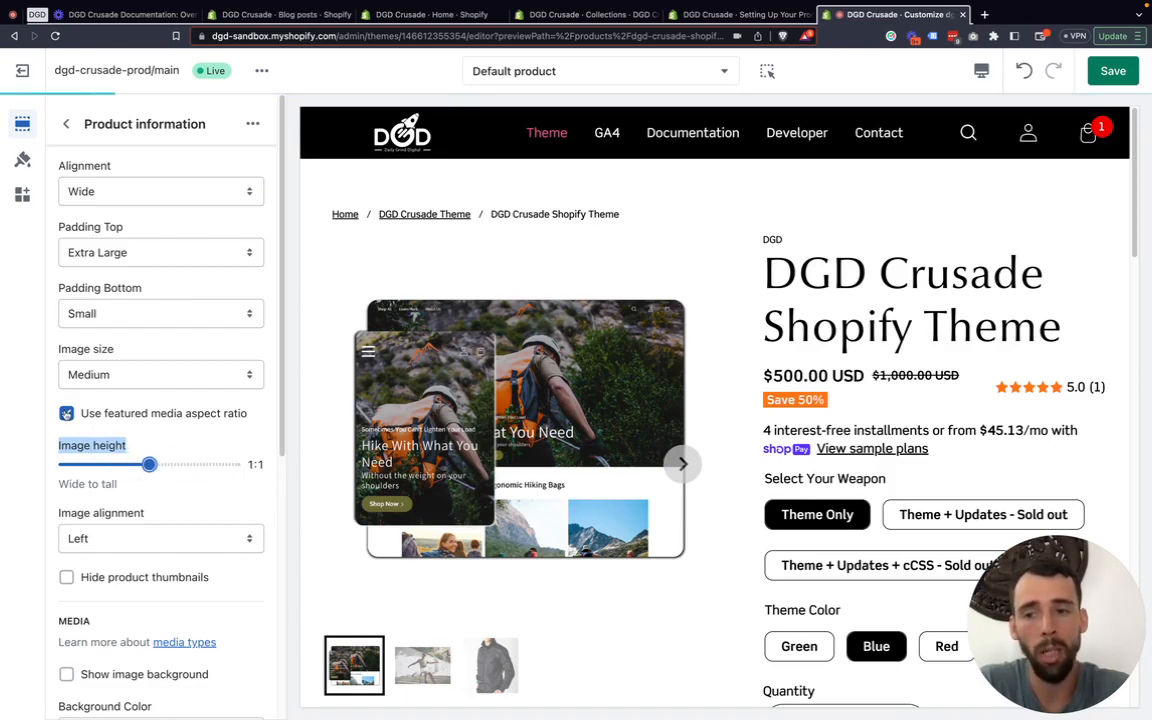
Show the image background in the media settings and turn off the featured media aspect ratio option
scroll(150, 480, down, 5)
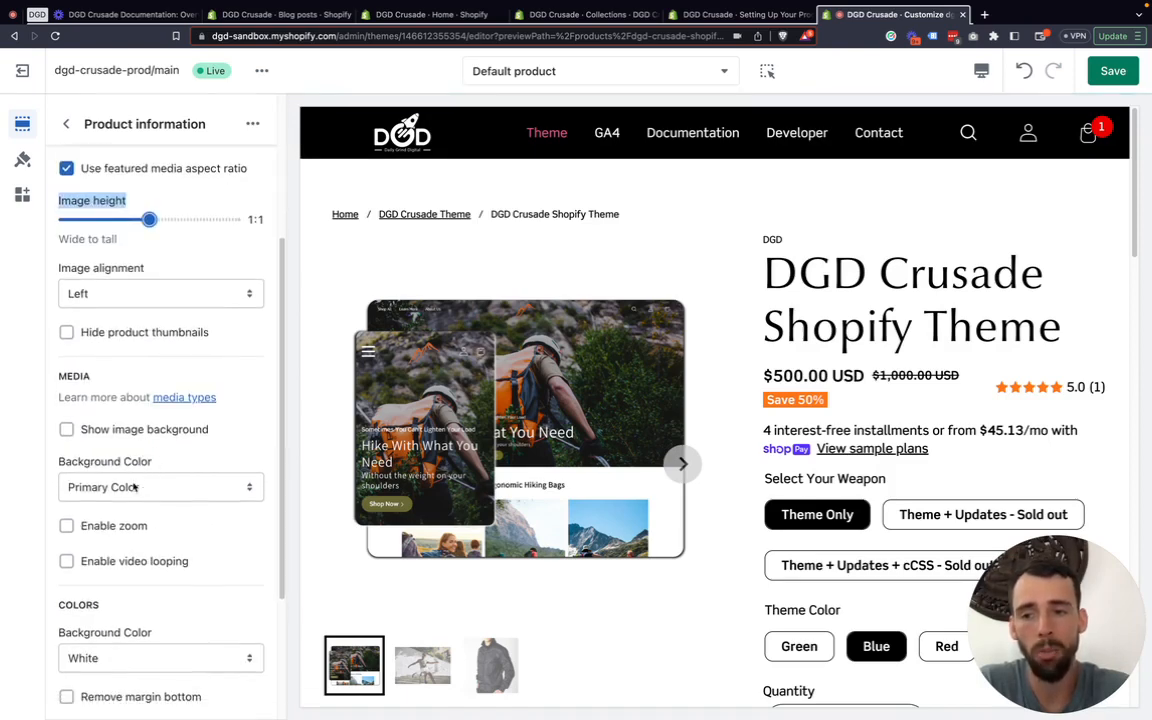
click(66, 429)
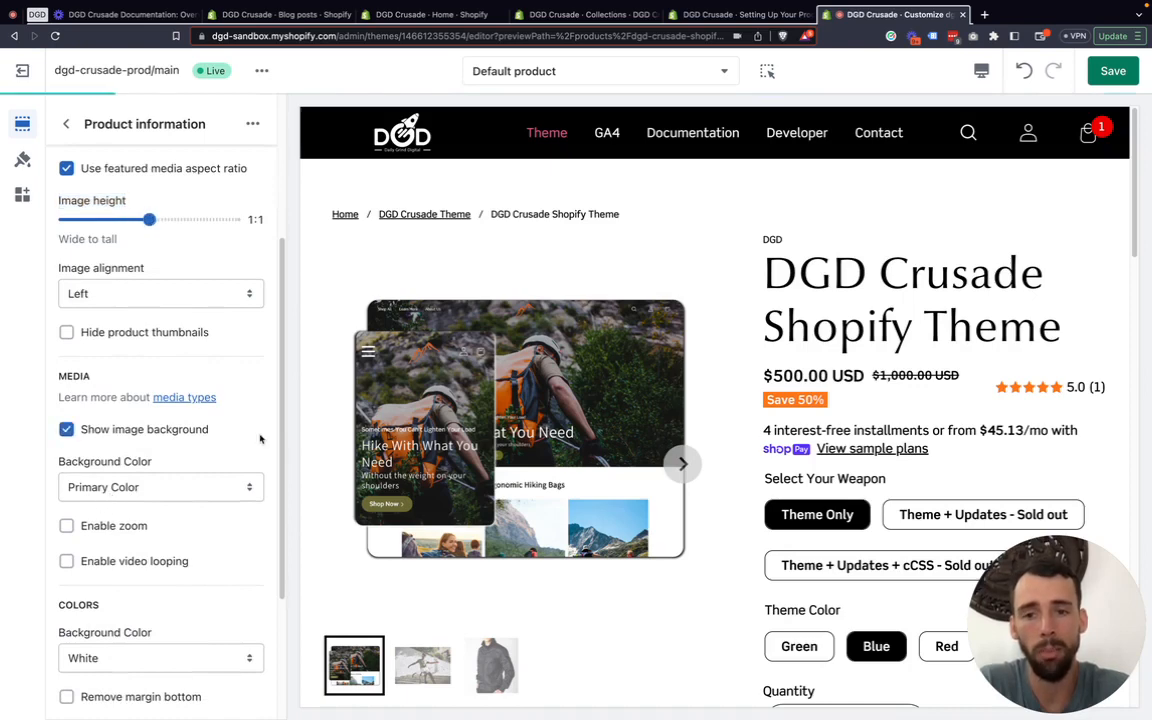
scroll(141, 365, up, 3)
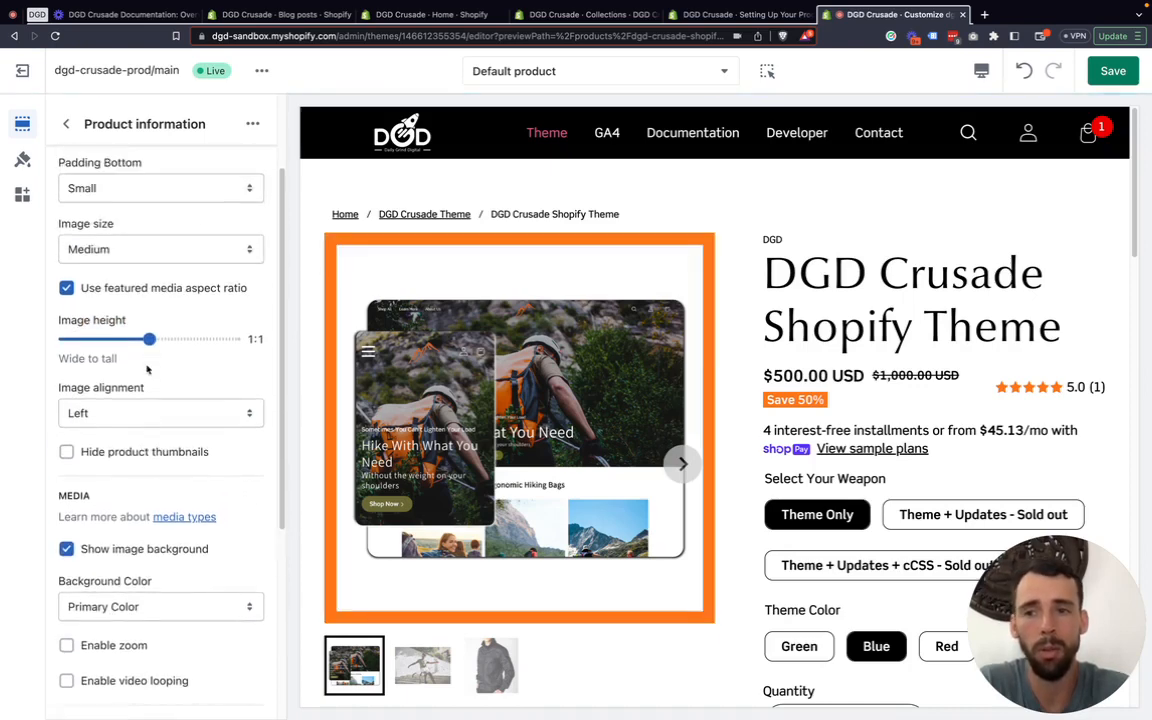
scroll(147, 370, up, 1)
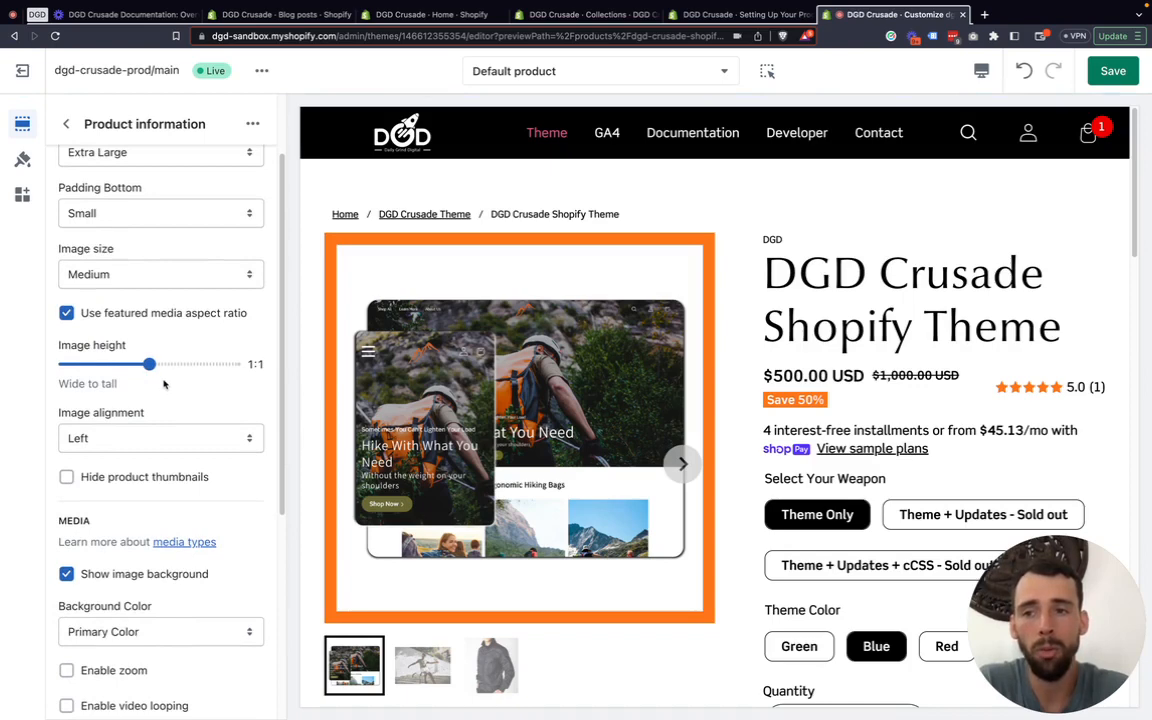
scroll(160, 380, up, 1)
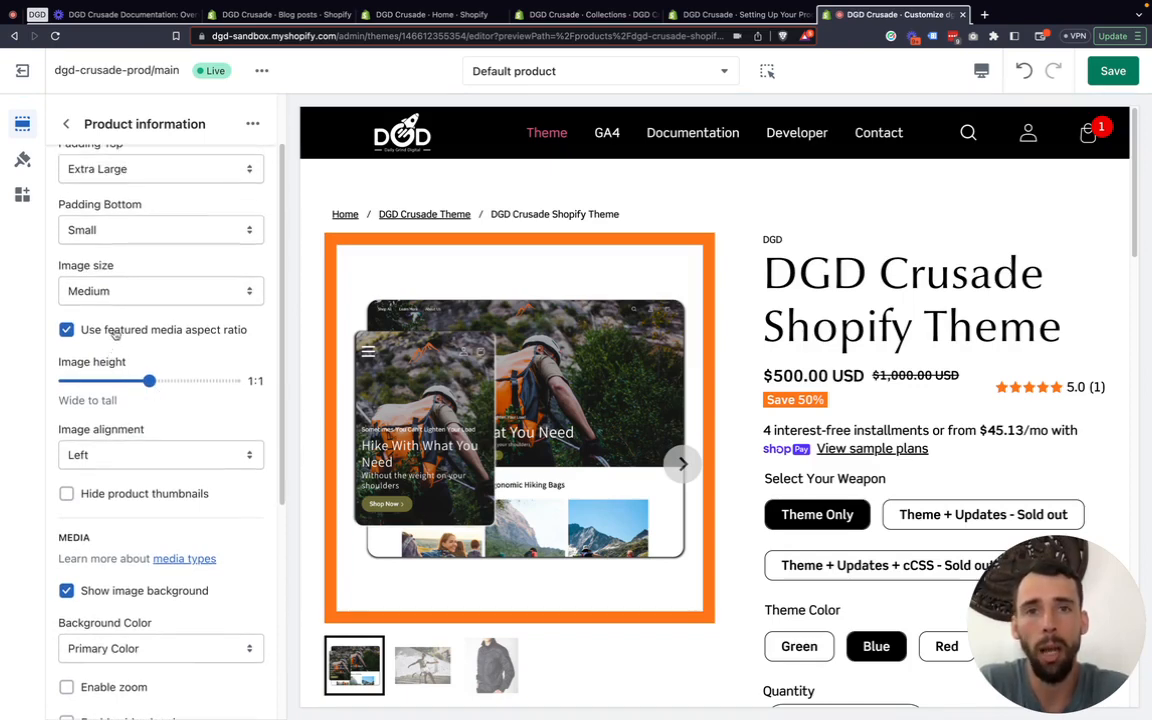
click(115, 332)
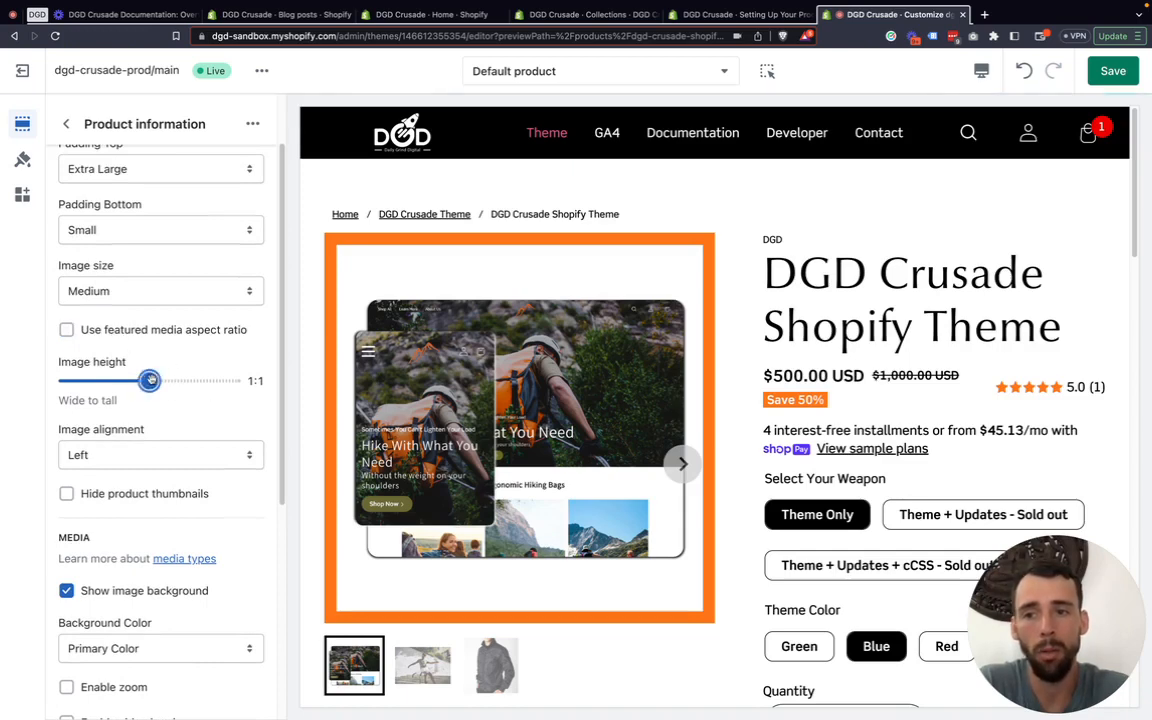
Compare image heights of 1.5:1 and 0.5:1 in the preview, and set the image height to 1.1:1
drag(150, 381, 224, 381)
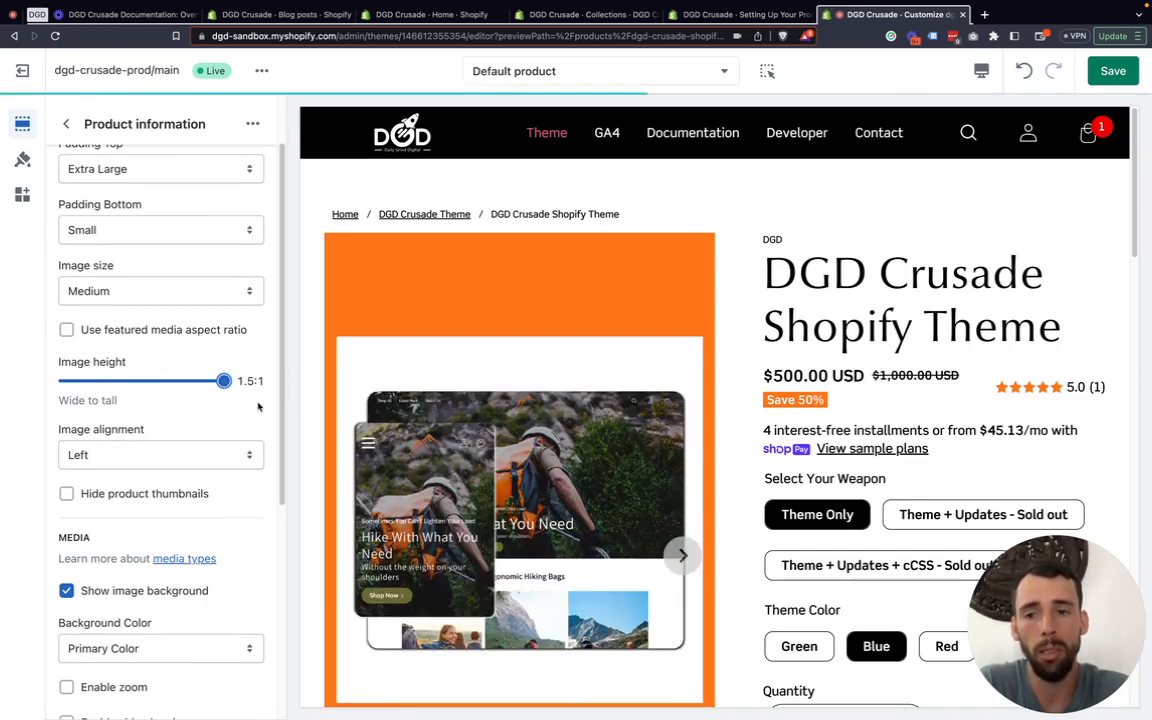
scroll(416, 420, down, 3)
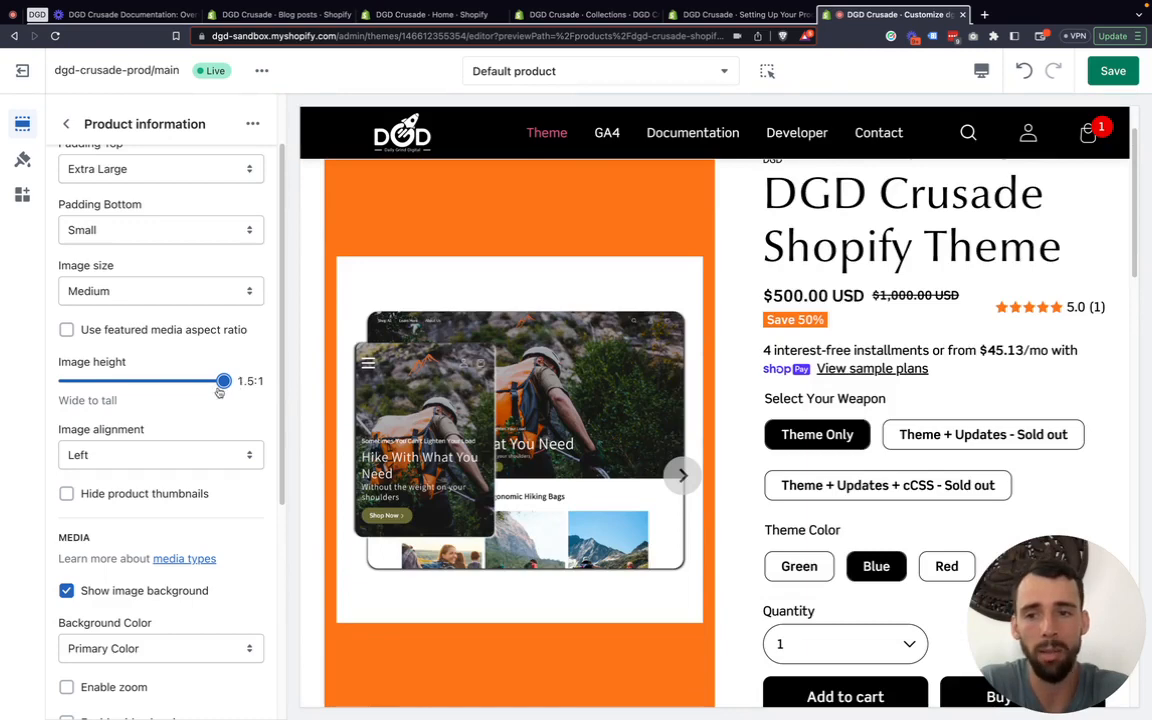
drag(222, 381, 40, 390)
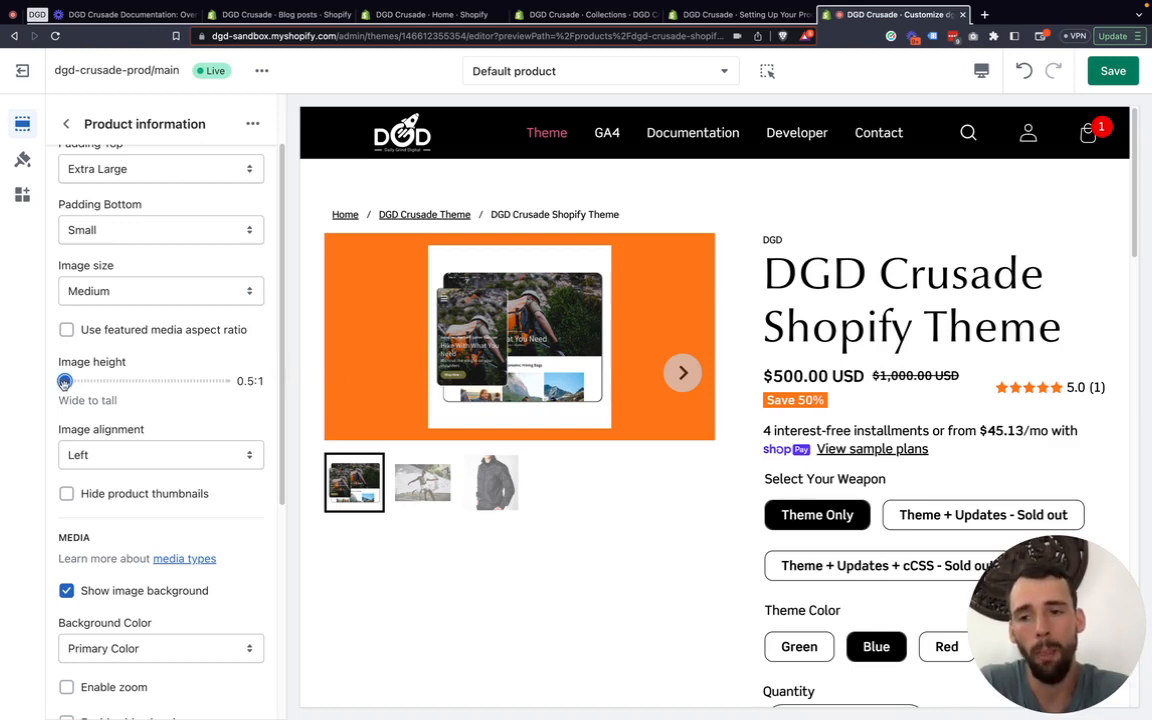
drag(64, 381, 222, 381)
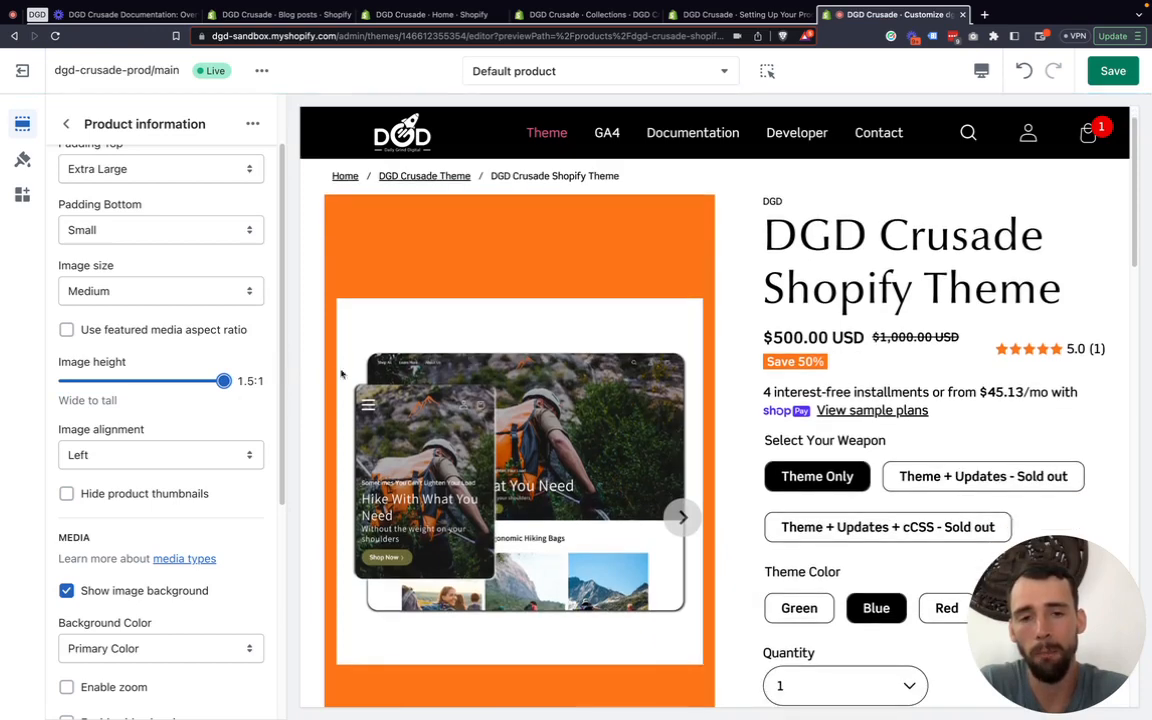
drag(223, 381, 161, 381)
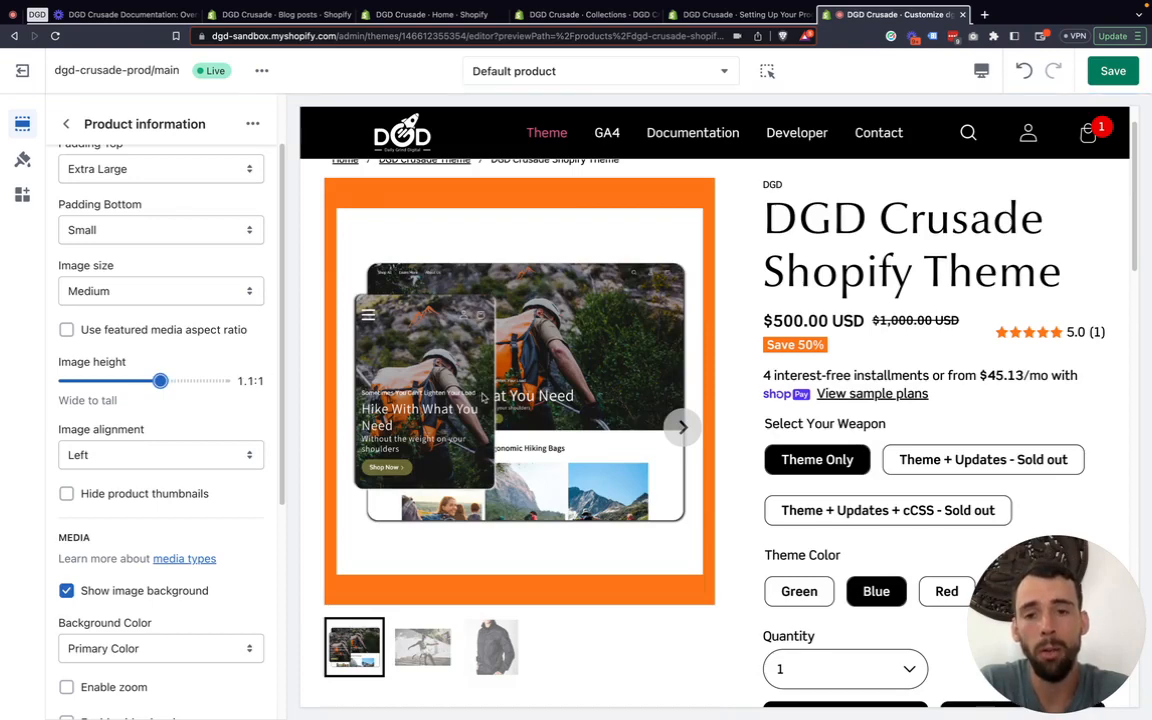
Turn off the image background in the section's media settings
scroll(484, 398, up, 1)
scroll(136, 345, up, 1)
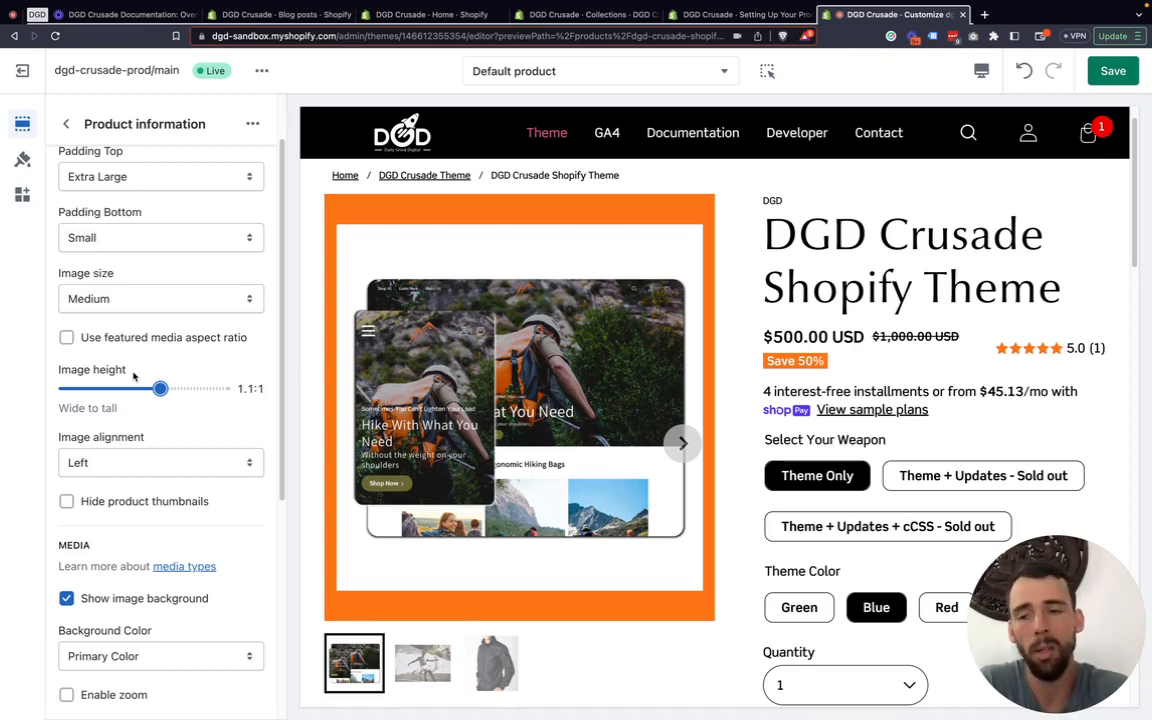
click(112, 600)
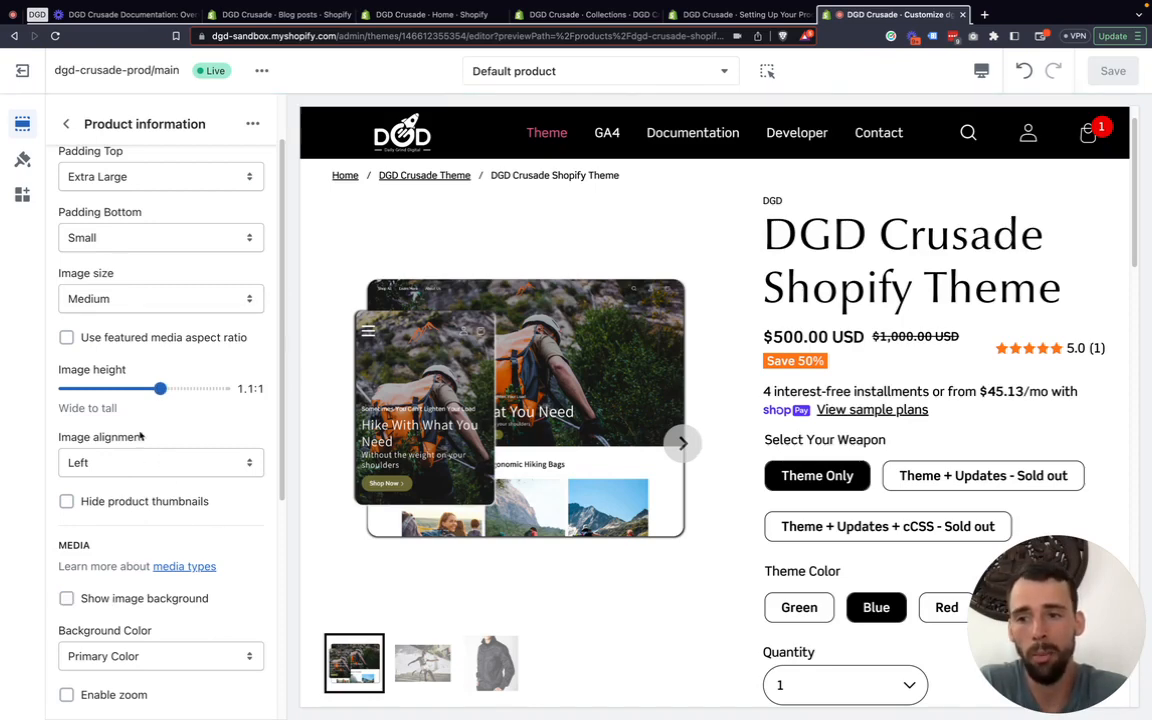
Set the product image alignment to Right in the Product information section
scroll(145, 437, up, 1)
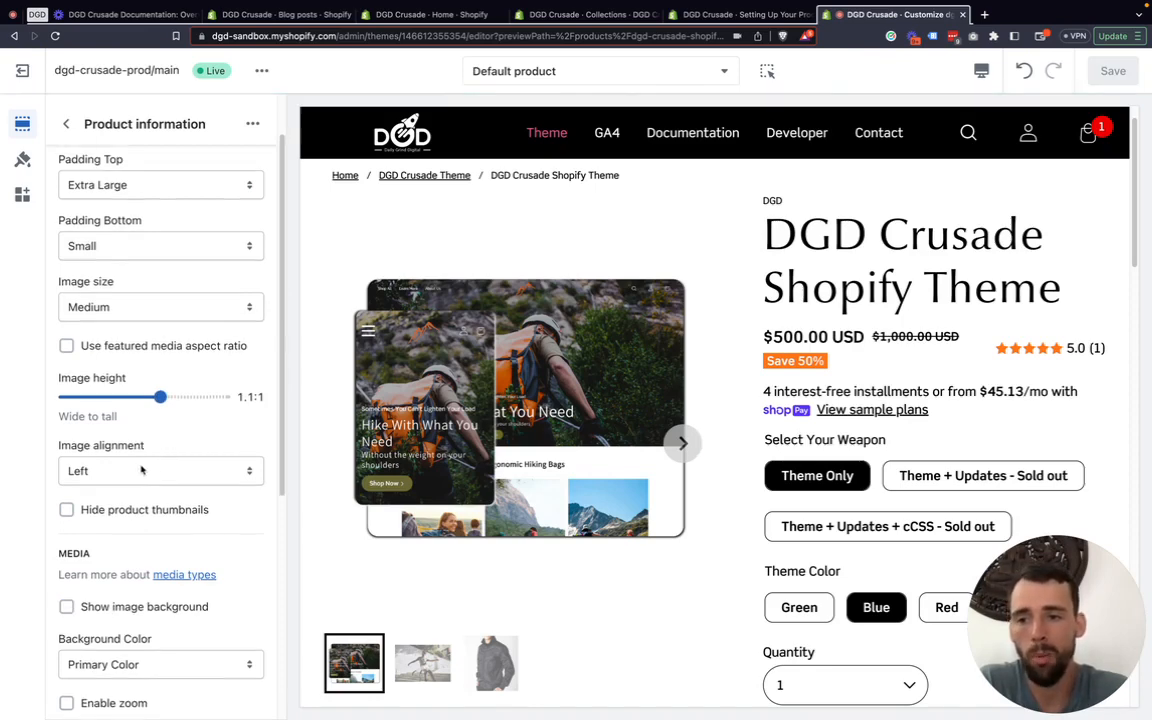
click(141, 469)
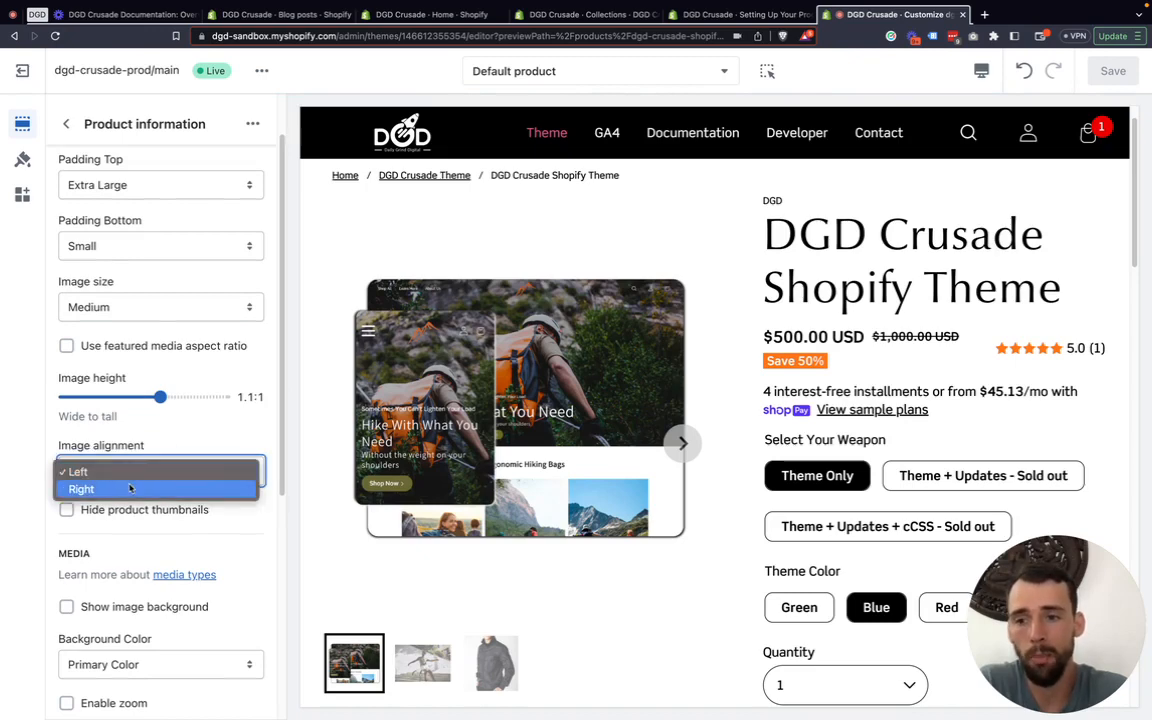
click(130, 488)
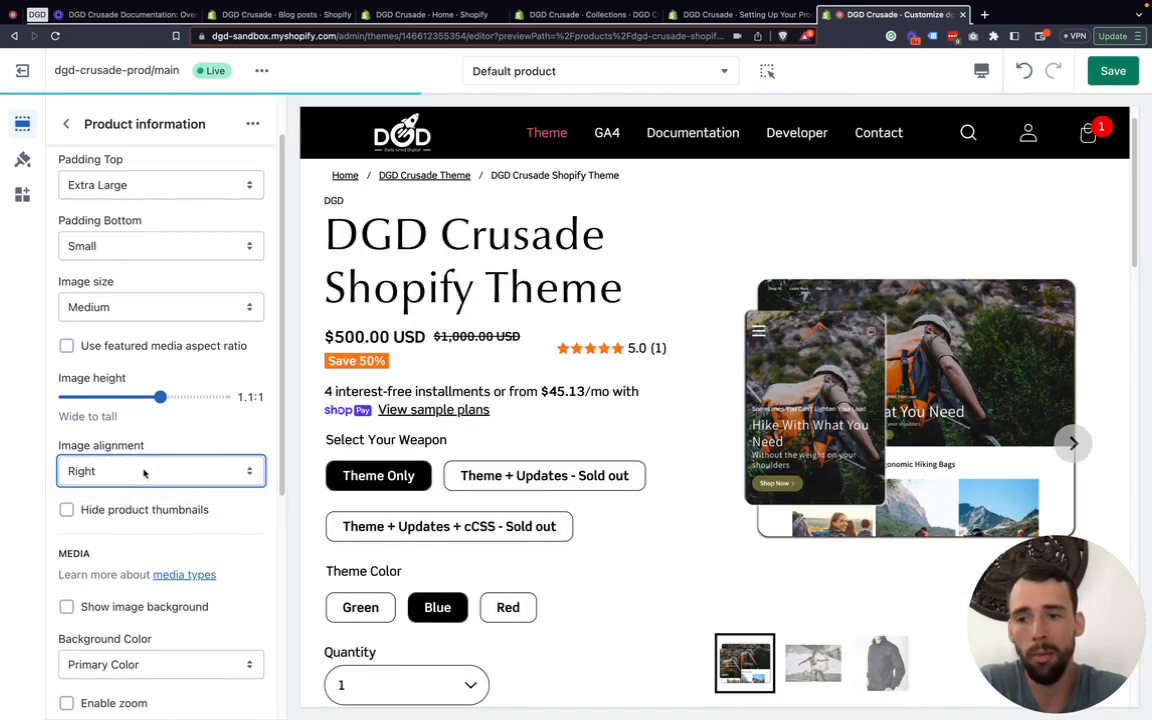
Set the product image alignment to Left and page forward and back through the product images in the preview
click(144, 471)
click(134, 454)
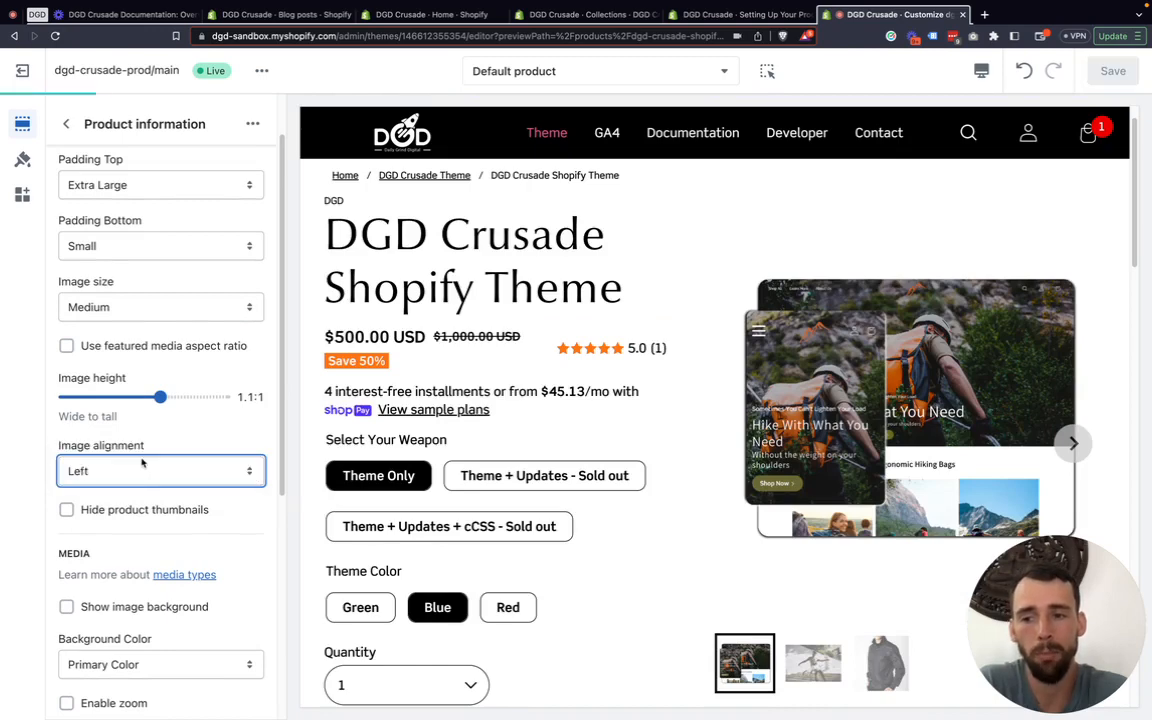
scroll(435, 442, down, 3)
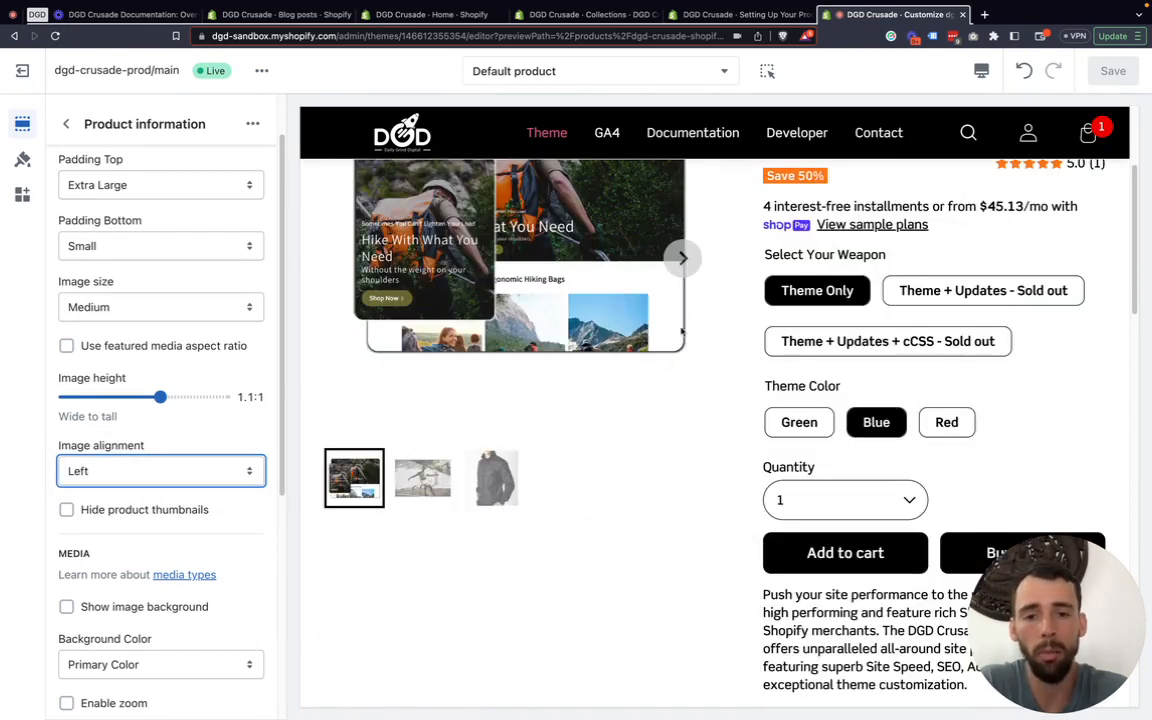
scroll(615, 299, up, 1)
click(685, 315)
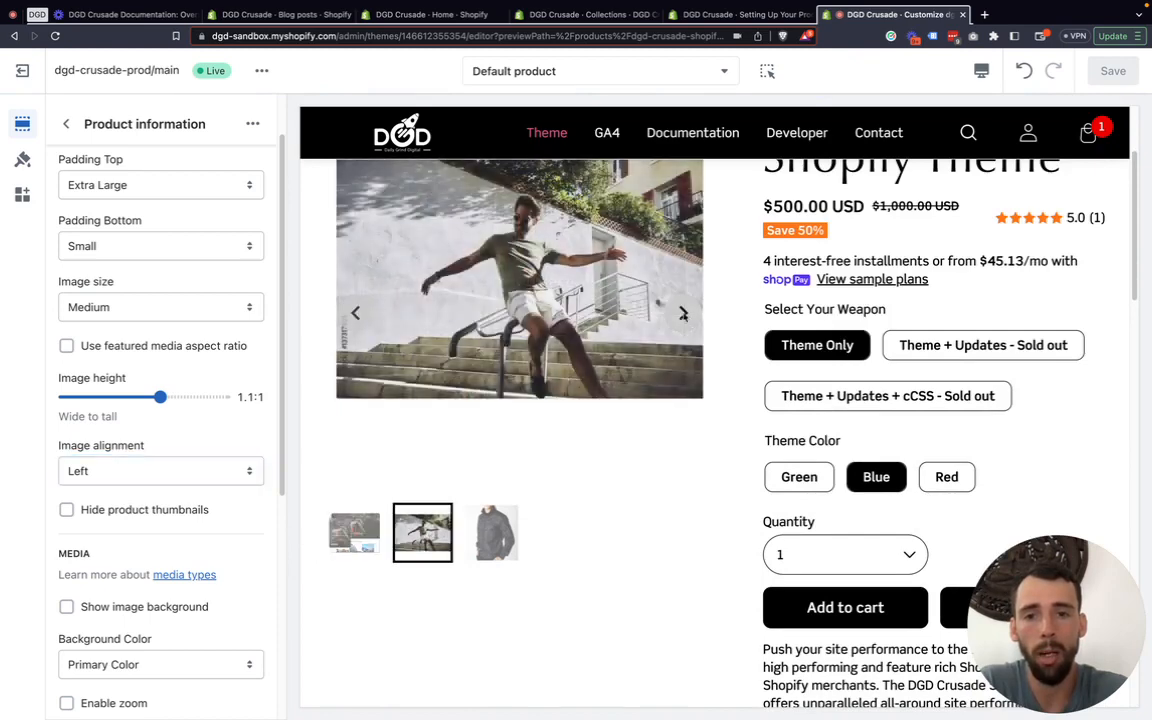
click(685, 315)
click(358, 313)
click(358, 313)
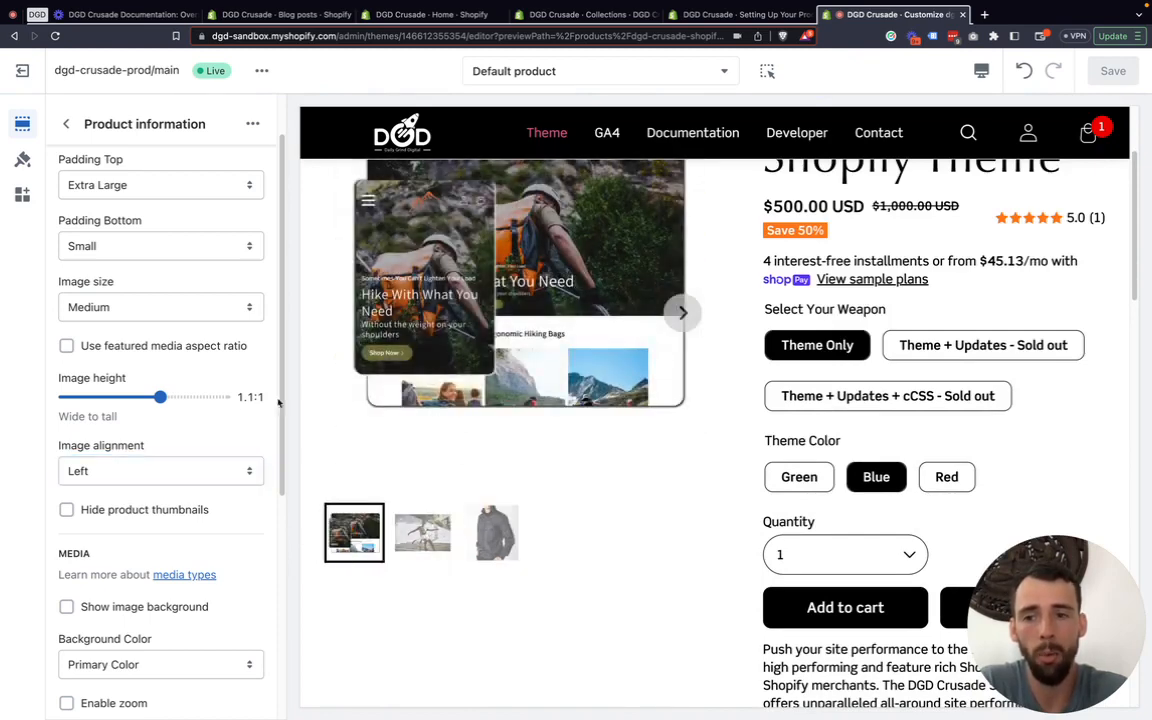
Hide the product thumbnails in the Product information section and check the gallery in the preview
scroll(116, 452, down, 1)
click(95, 502)
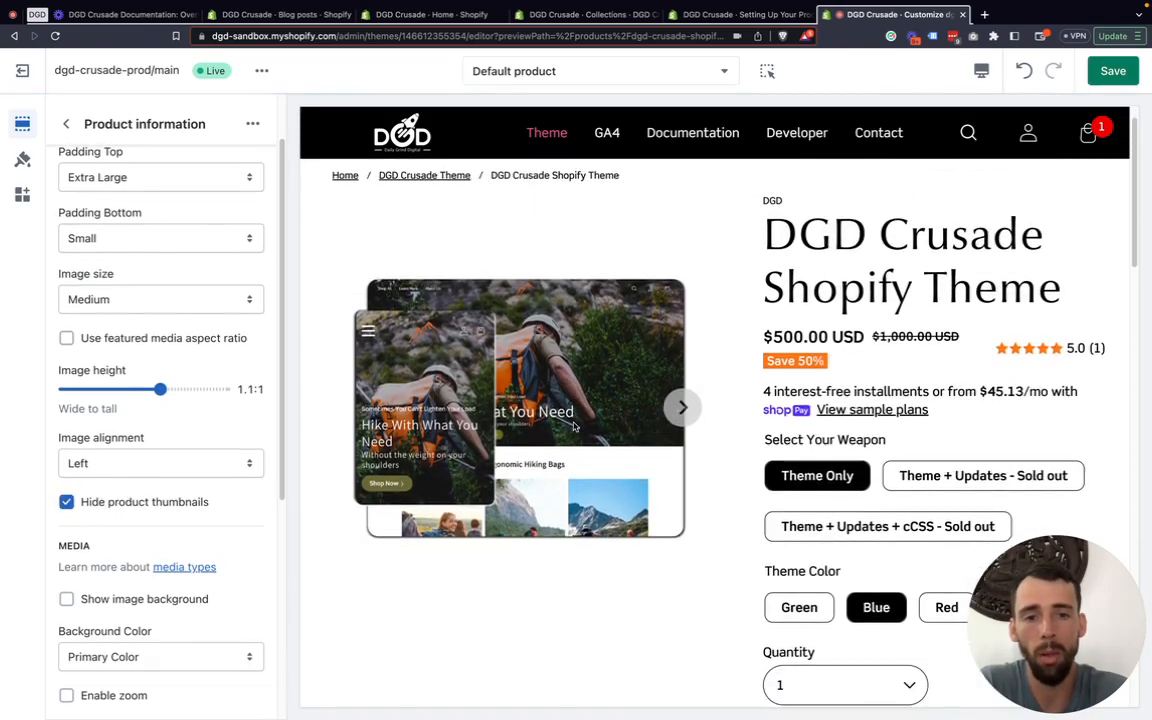
scroll(575, 427, up, 1)
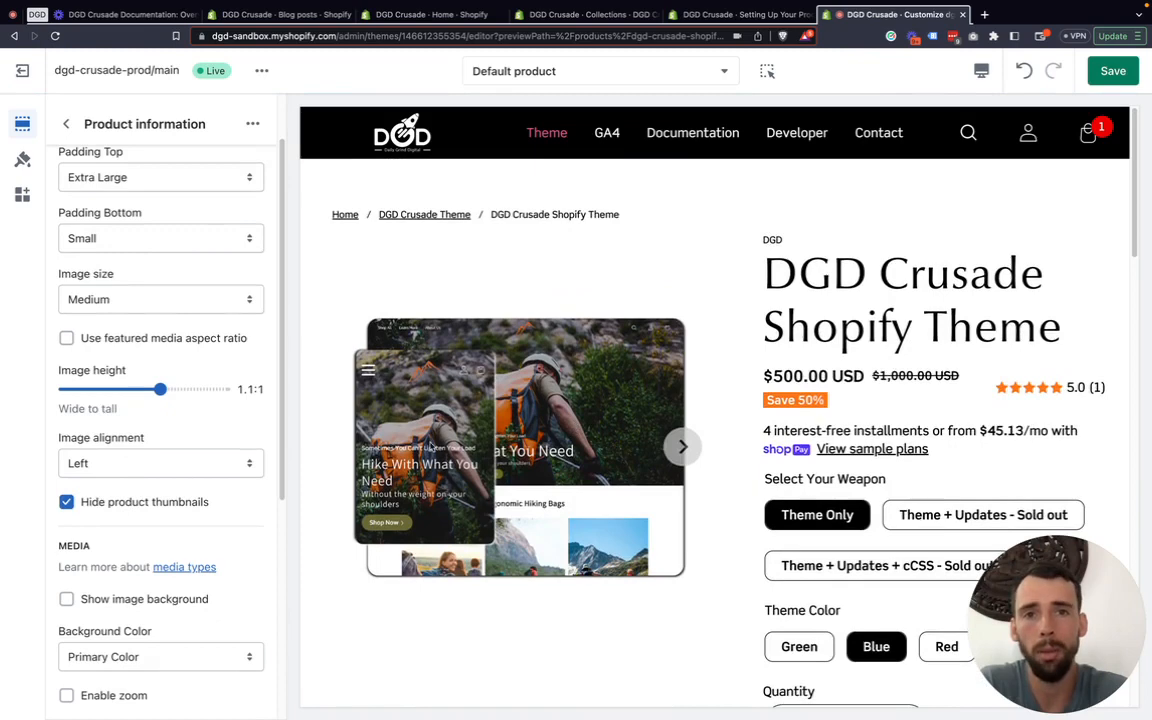
scroll(135, 460, down, 1)
Review the media background color choices and the zoom and video looping options without changing them
scroll(130, 480, down, 3)
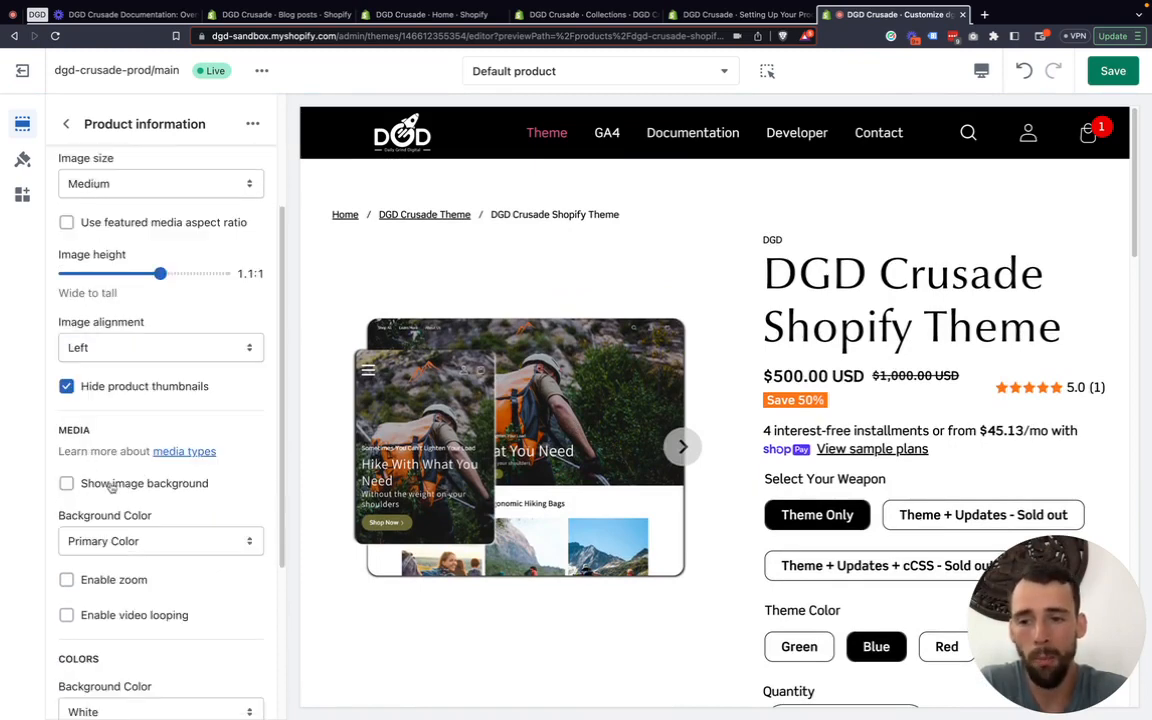
click(110, 540)
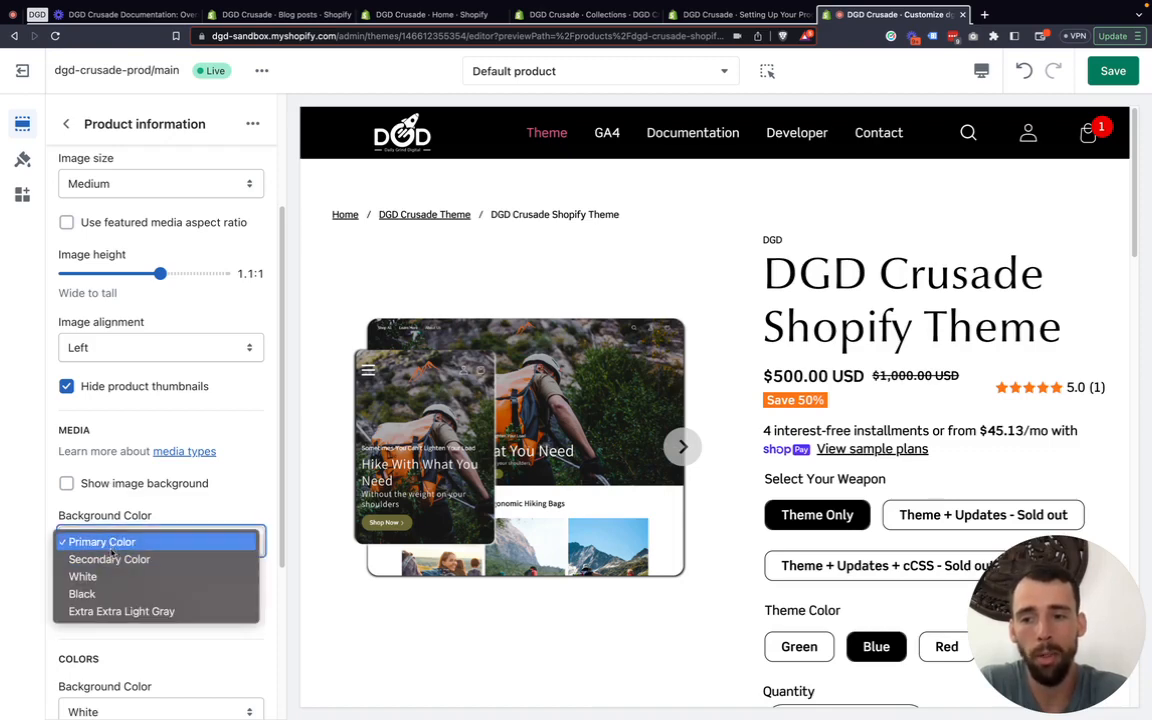
click(28, 592)
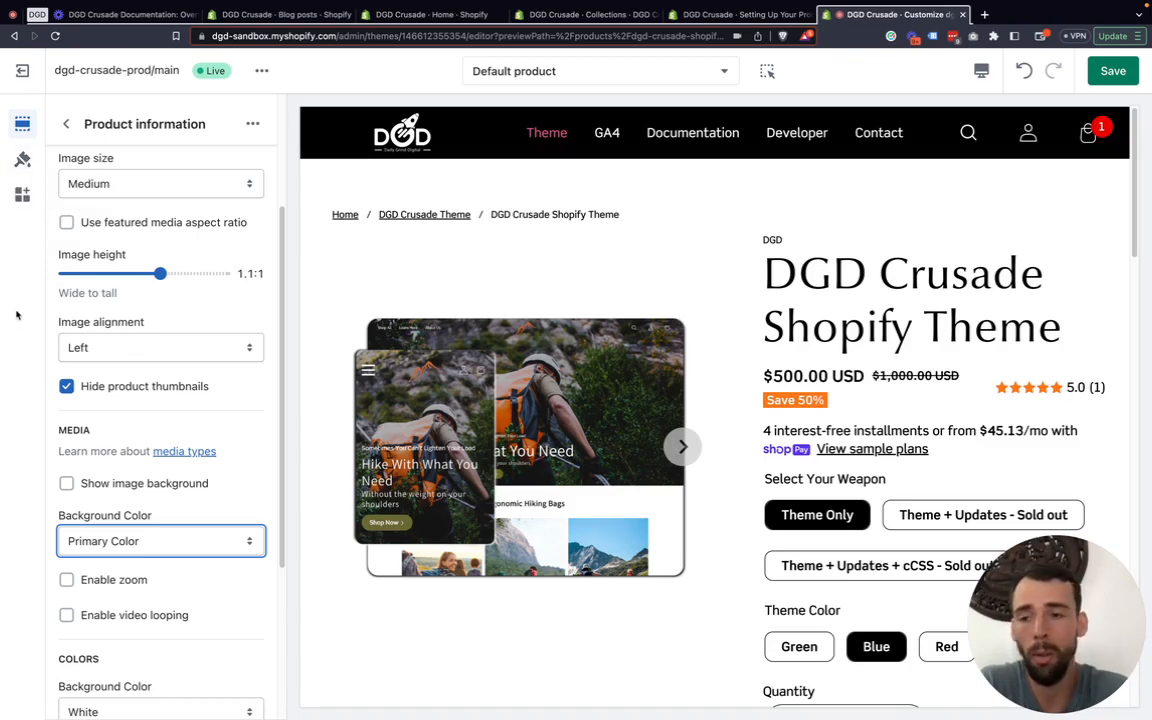
scroll(137, 463, down, 1)
scroll(137, 463, down, 3)
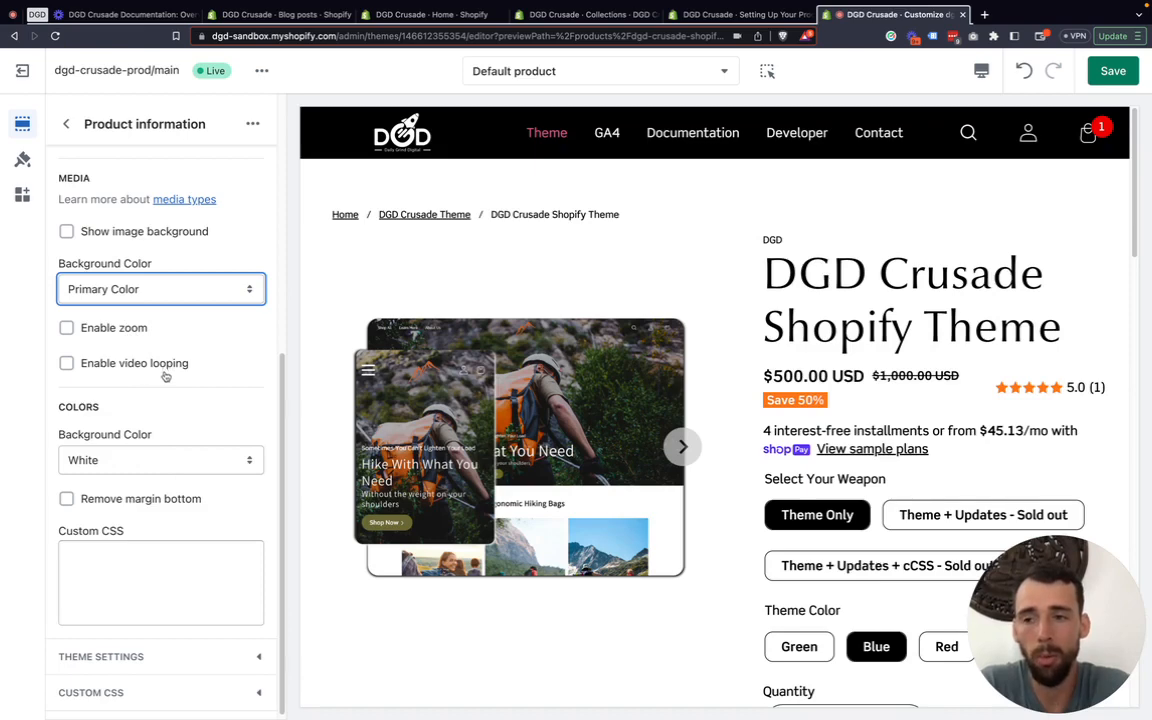
scroll(150, 338, up, 1)
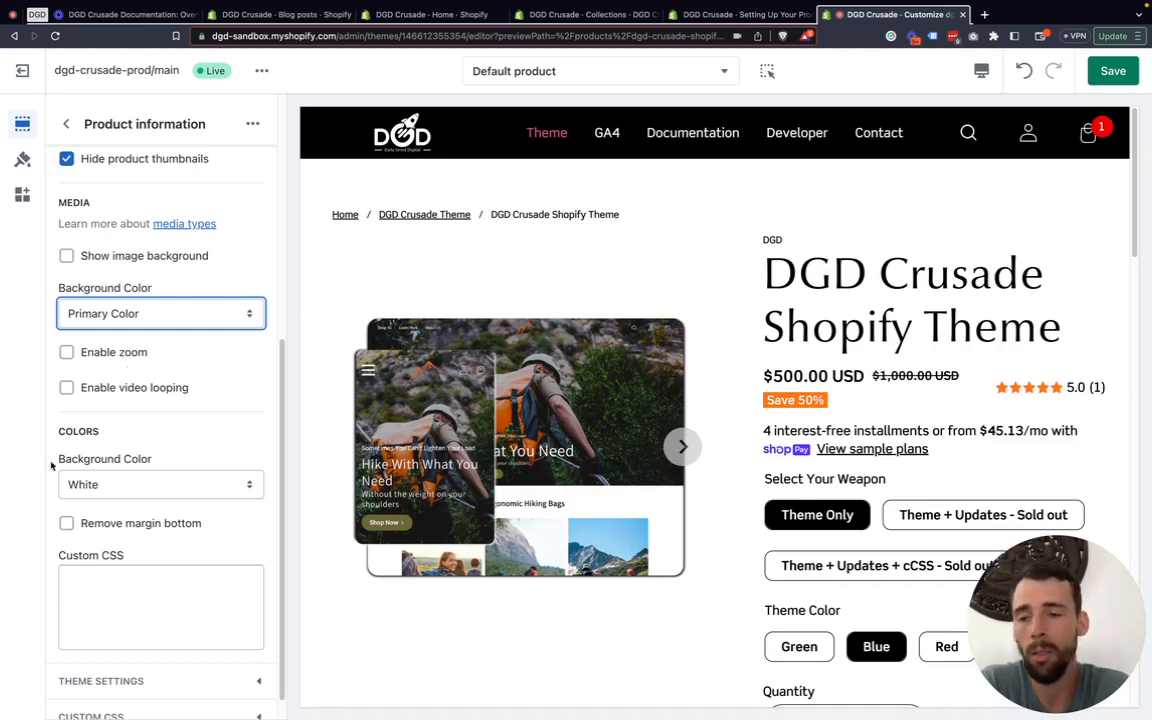
Preview the Product information section with a Black background color and return it to White
scroll(157, 397, down, 1)
scroll(152, 376, down, 1)
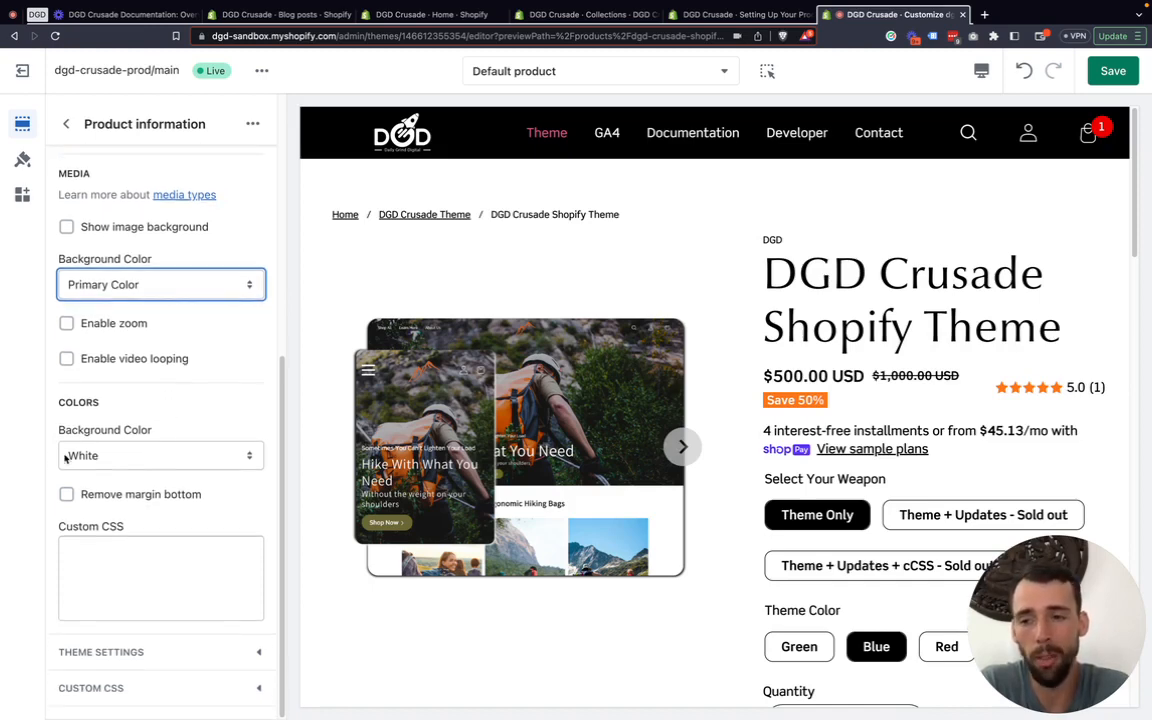
click(126, 459)
click(126, 475)
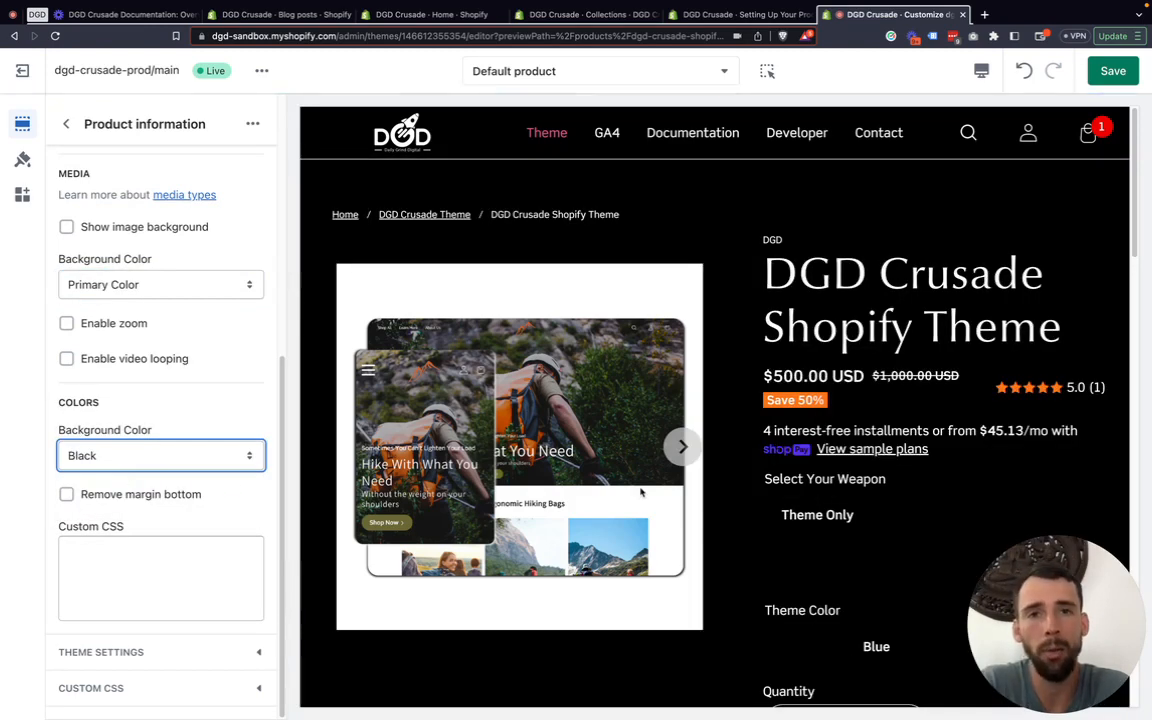
click(131, 462)
click(130, 437)
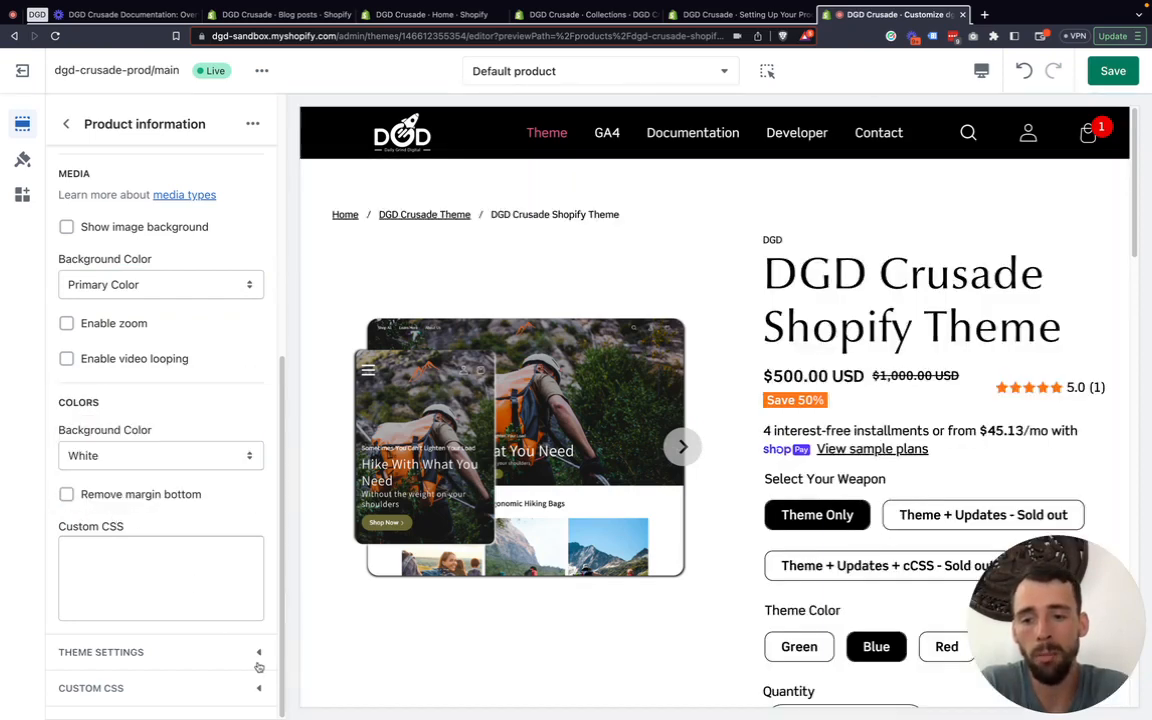
Examine the section's theme settings in relation to its own layout, media and color options, and collapse them
click(258, 662)
scroll(192, 566, down, 1)
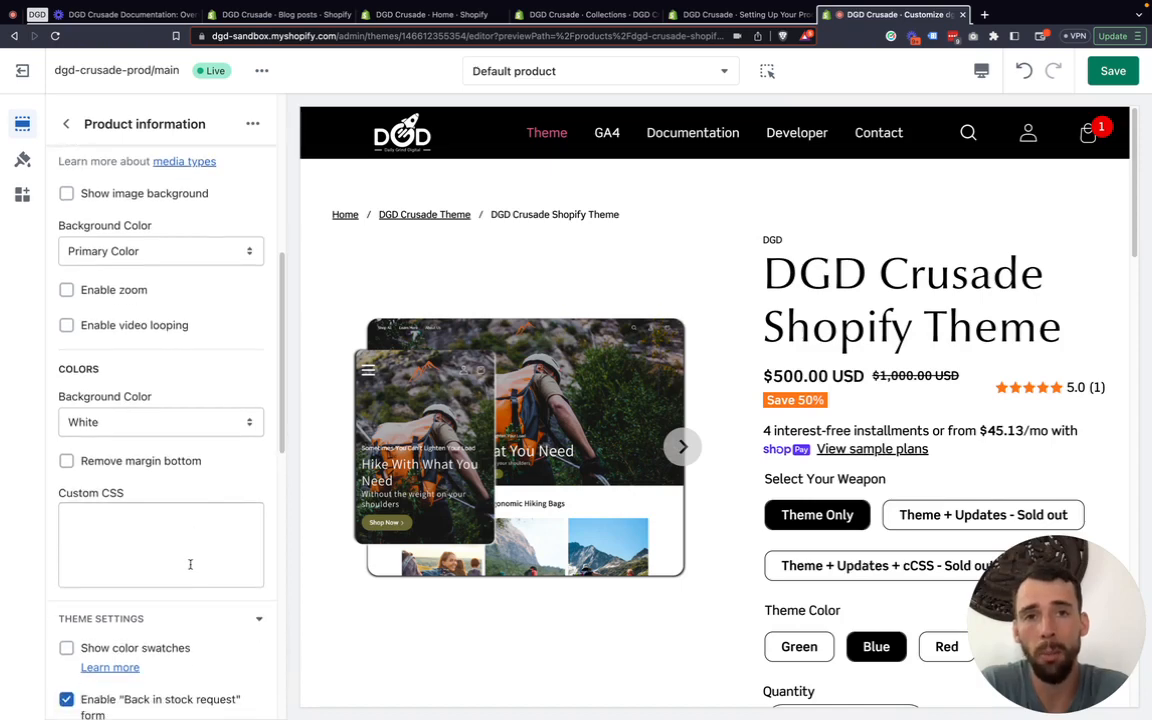
scroll(170, 560, down, 1)
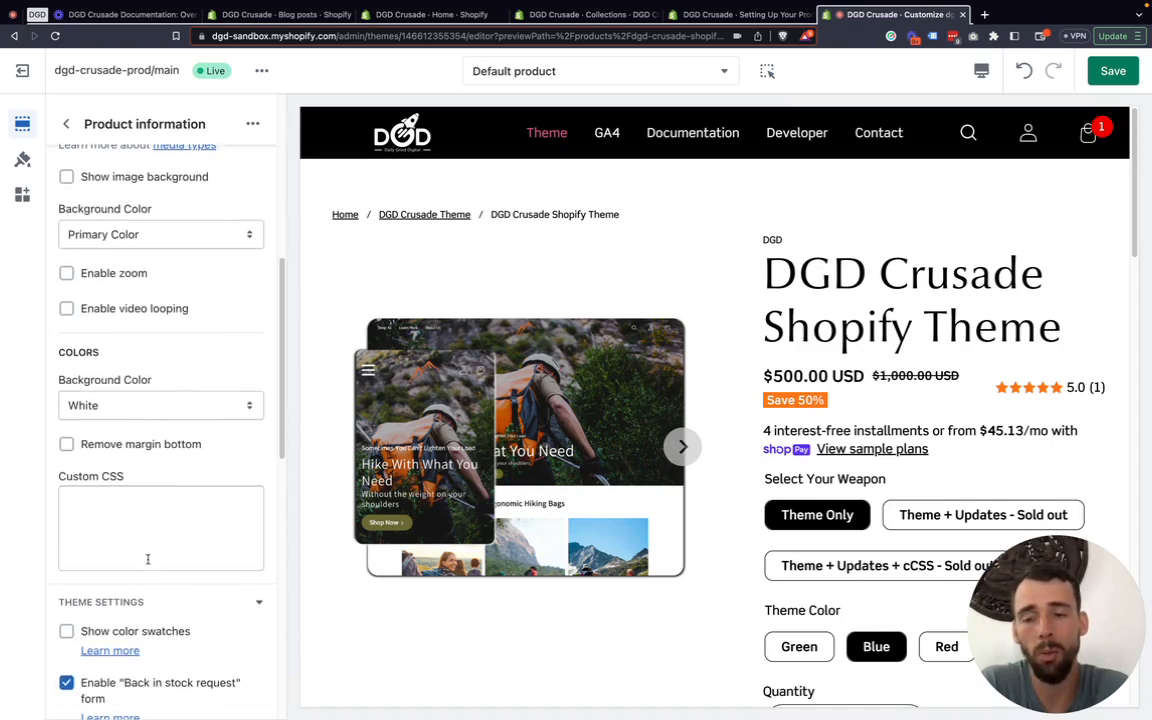
scroll(147, 559, down, 2)
scroll(630, 483, down, 3)
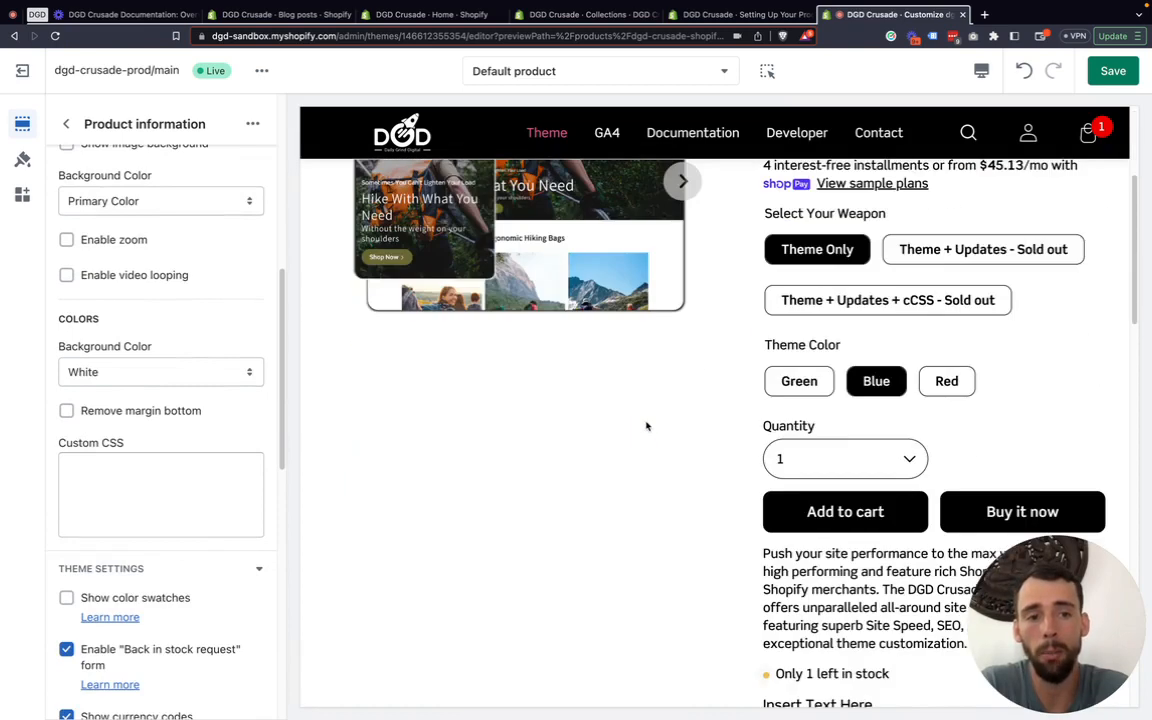
scroll(646, 426, down, 1)
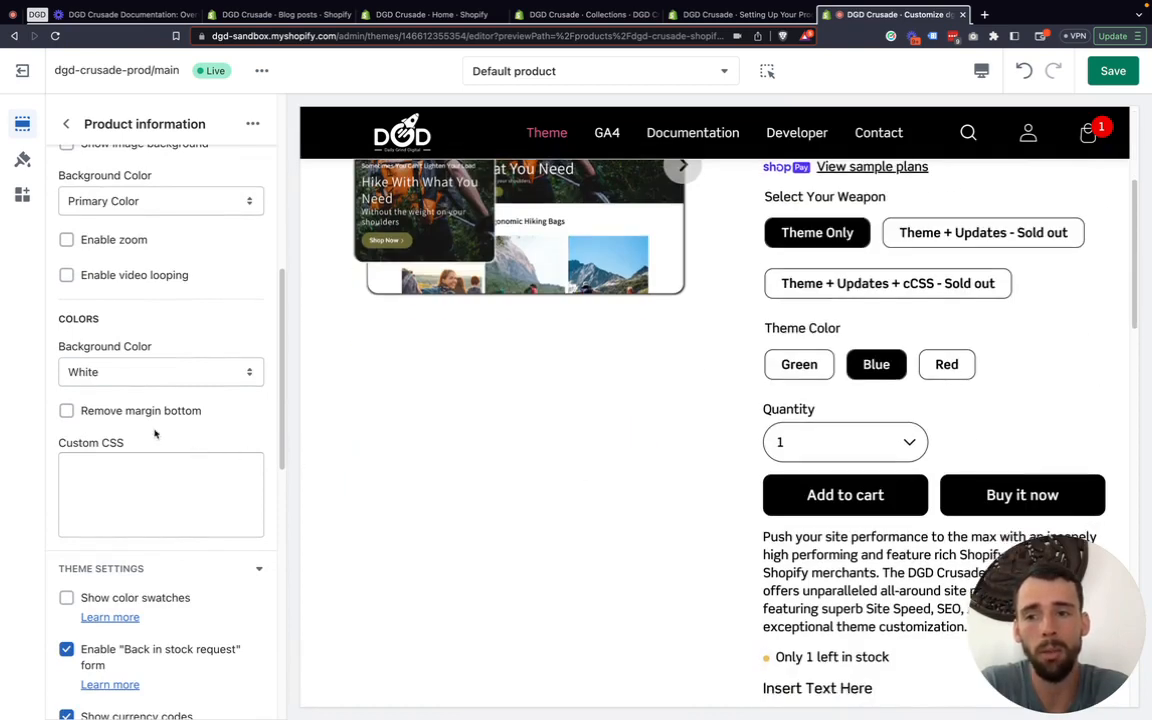
scroll(140, 440, down, 3)
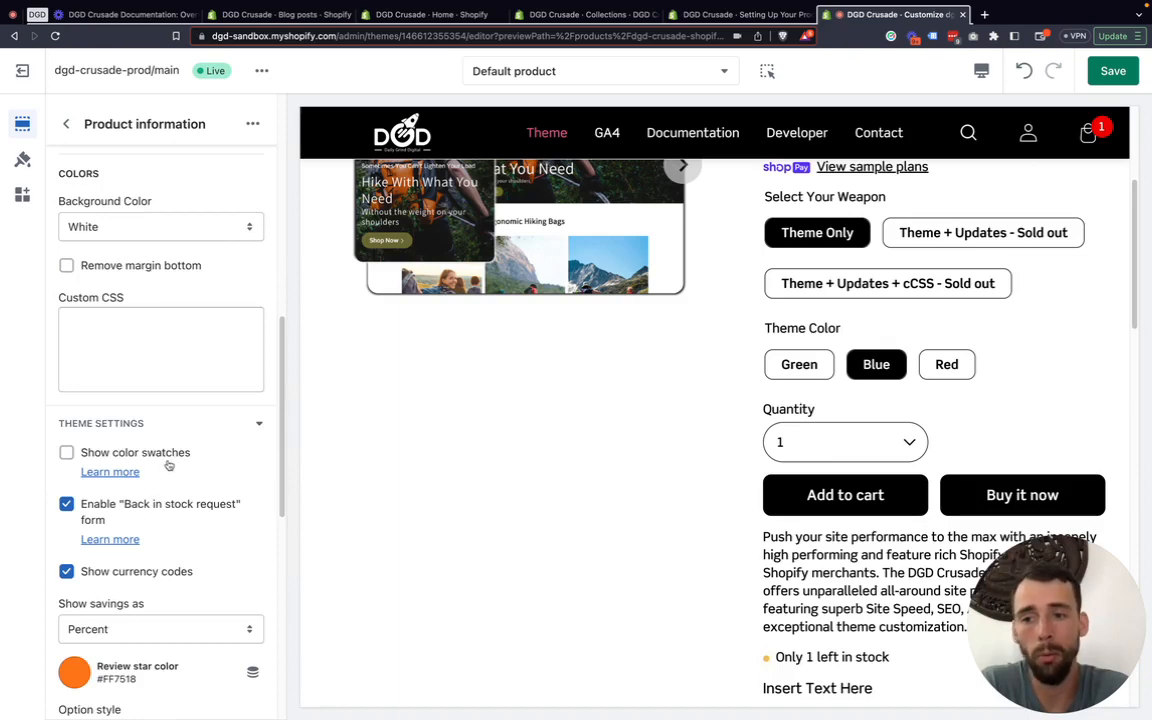
scroll(168, 465, up, 10)
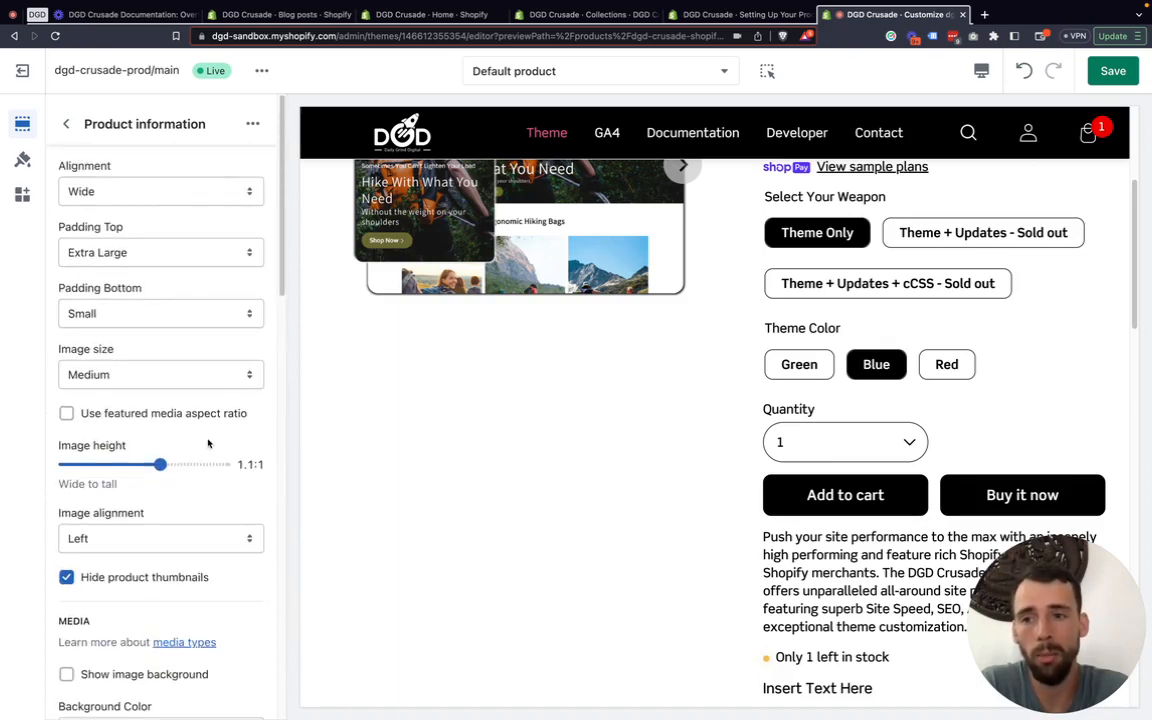
scroll(208, 443, down, 14)
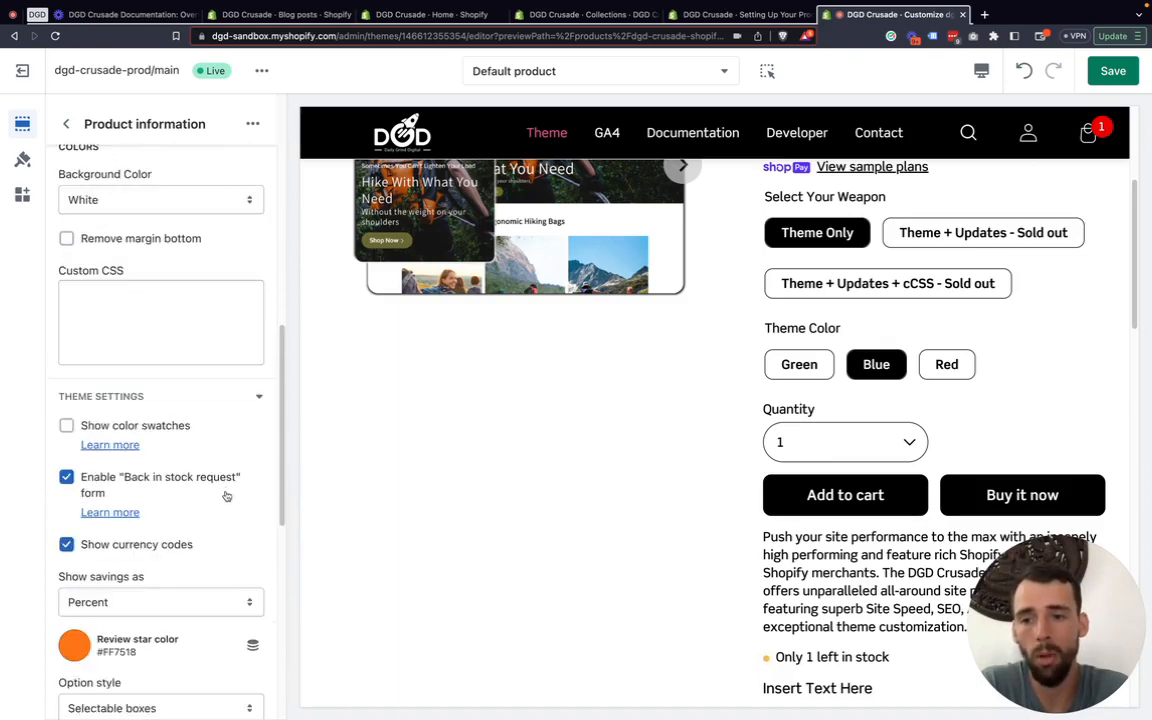
click(257, 396)
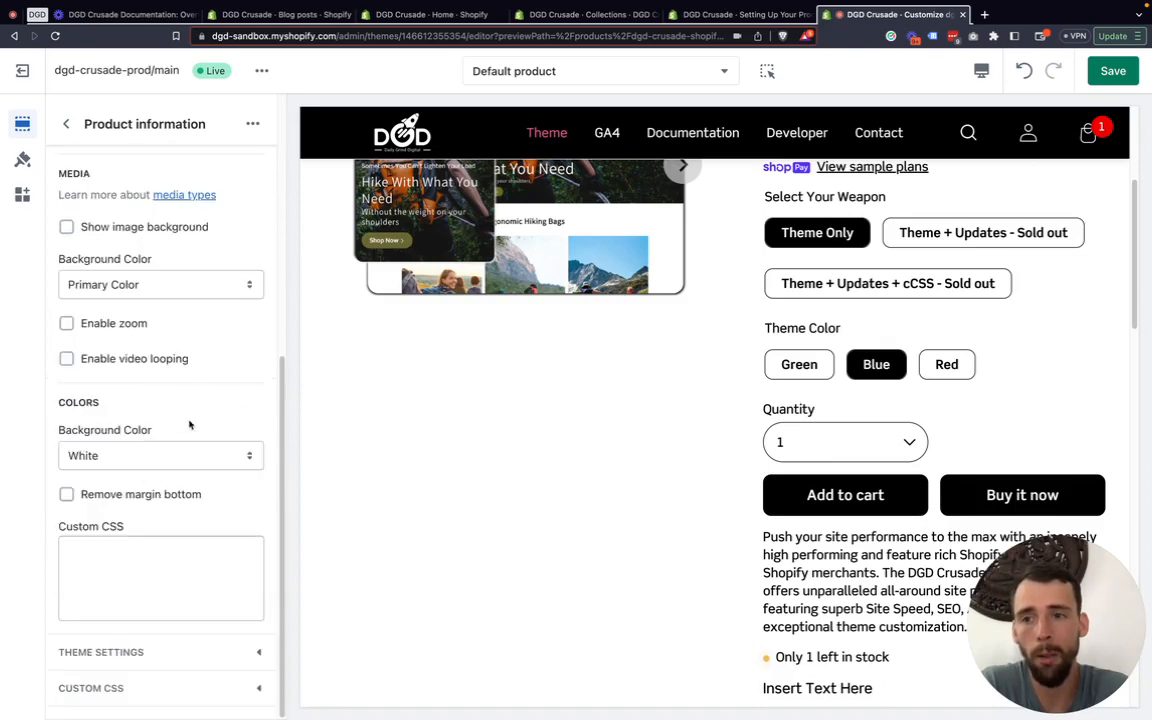
scroll(189, 425, up, 9)
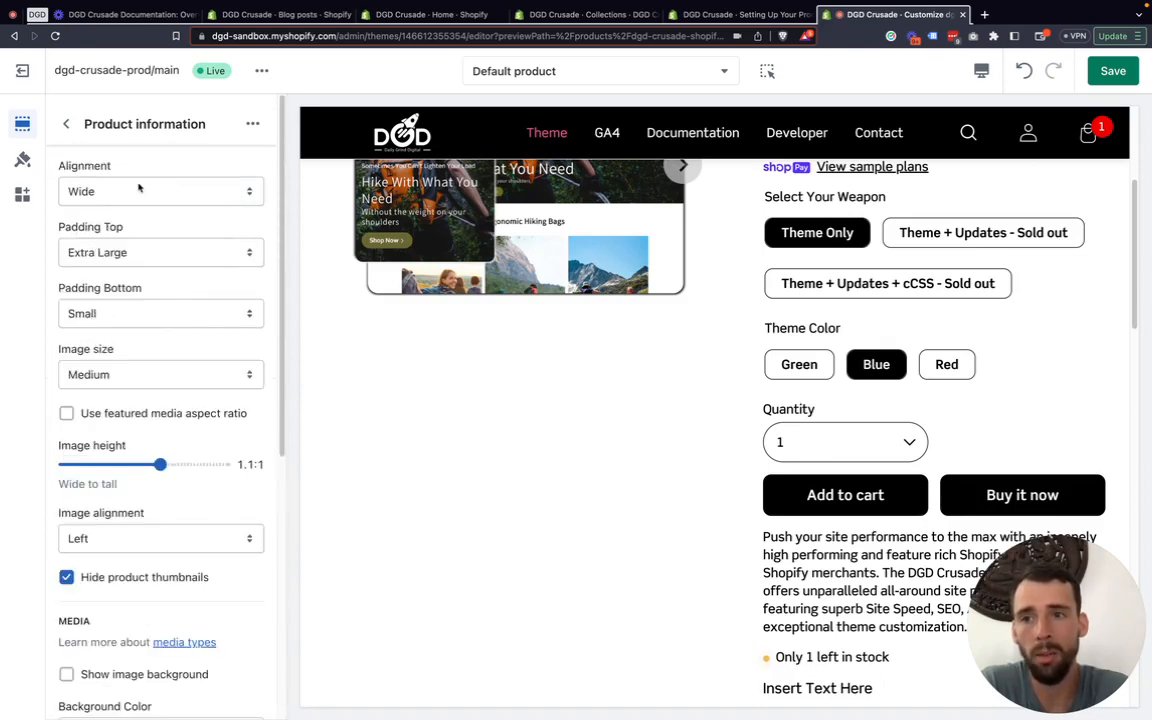
scroll(167, 360, down, 9)
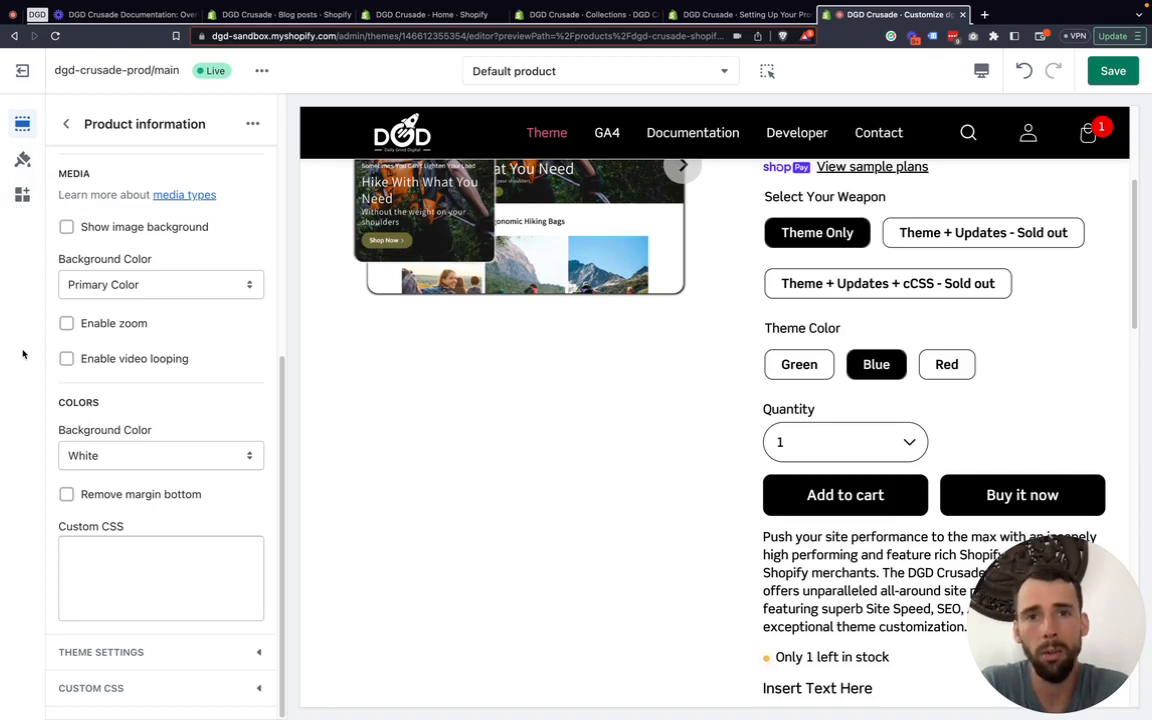
Expand the theme settings of the Product information section and turn on Show color swatches
click(252, 653)
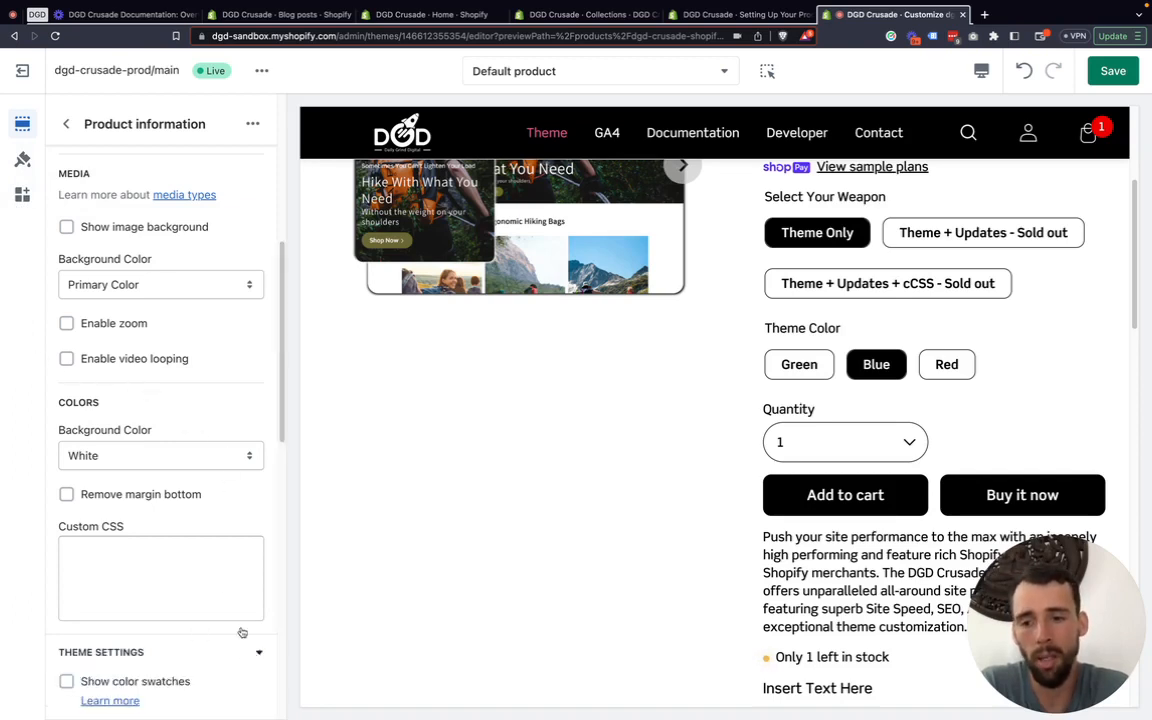
scroll(242, 632, down, 3)
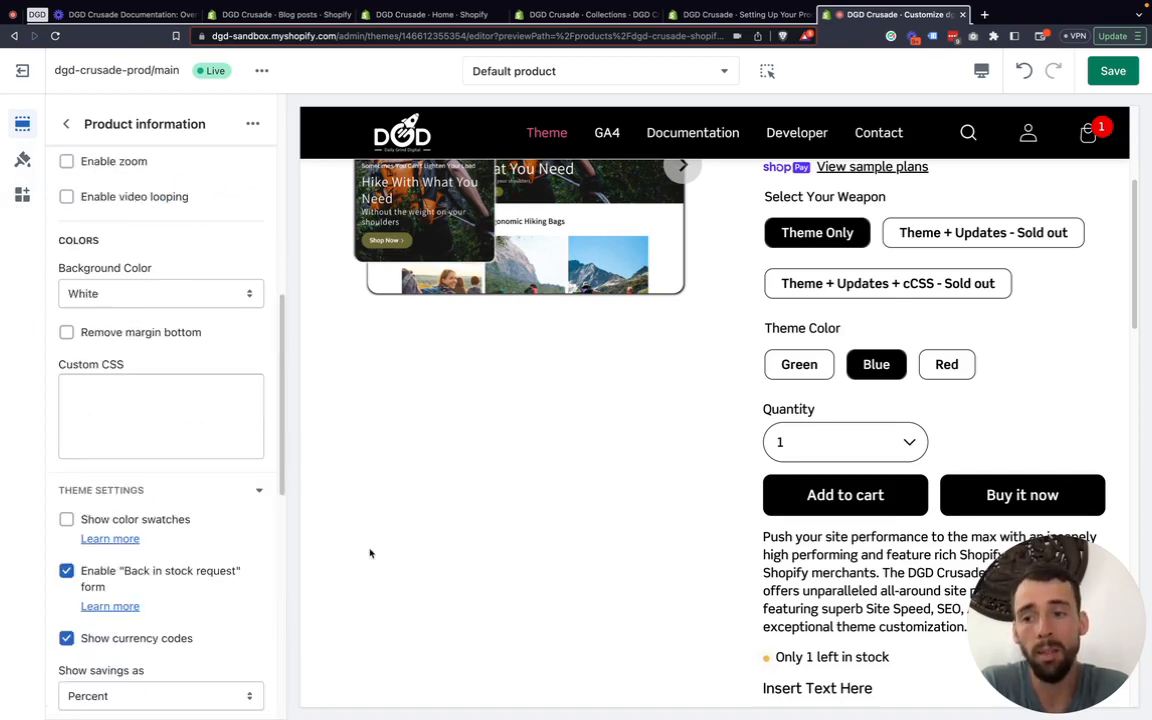
scroll(635, 532, down, 3)
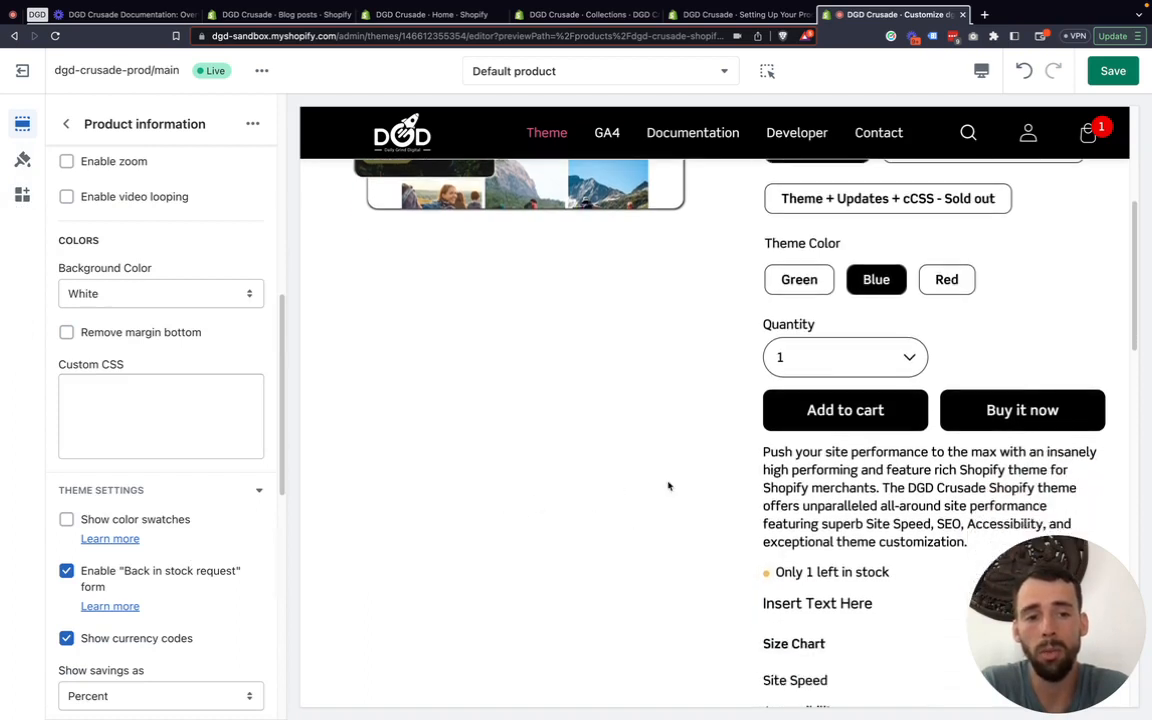
scroll(669, 485, up, 2)
scroll(163, 523, down, 1)
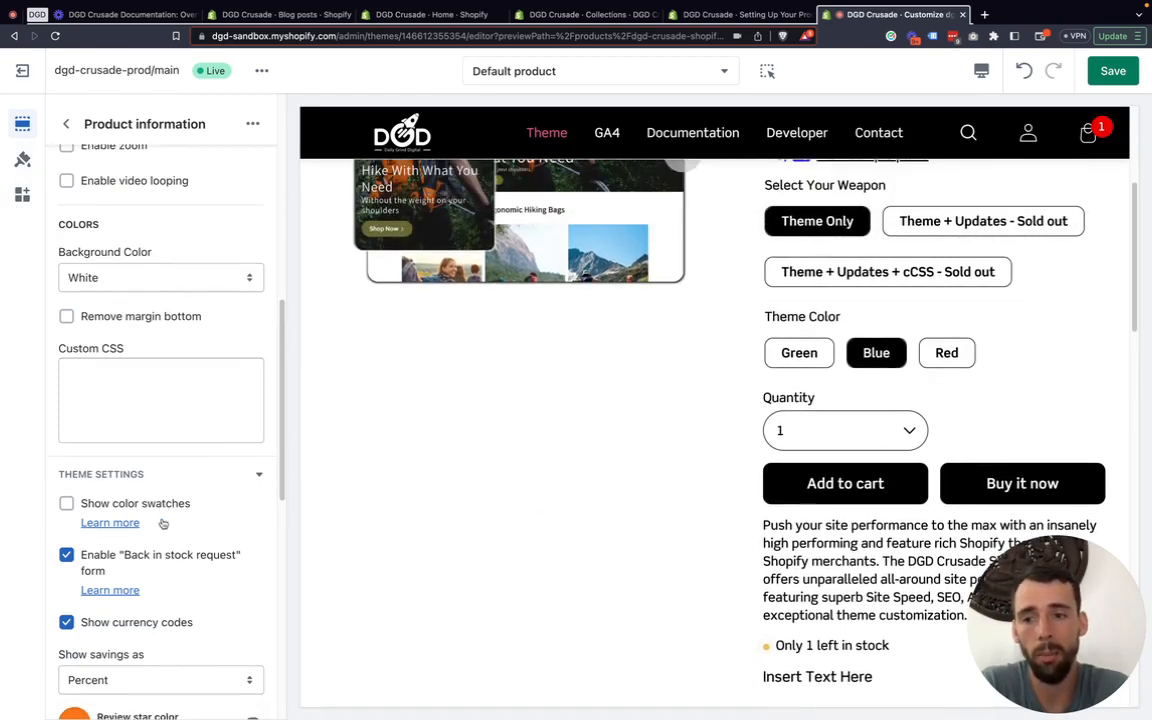
scroll(163, 523, down, 2)
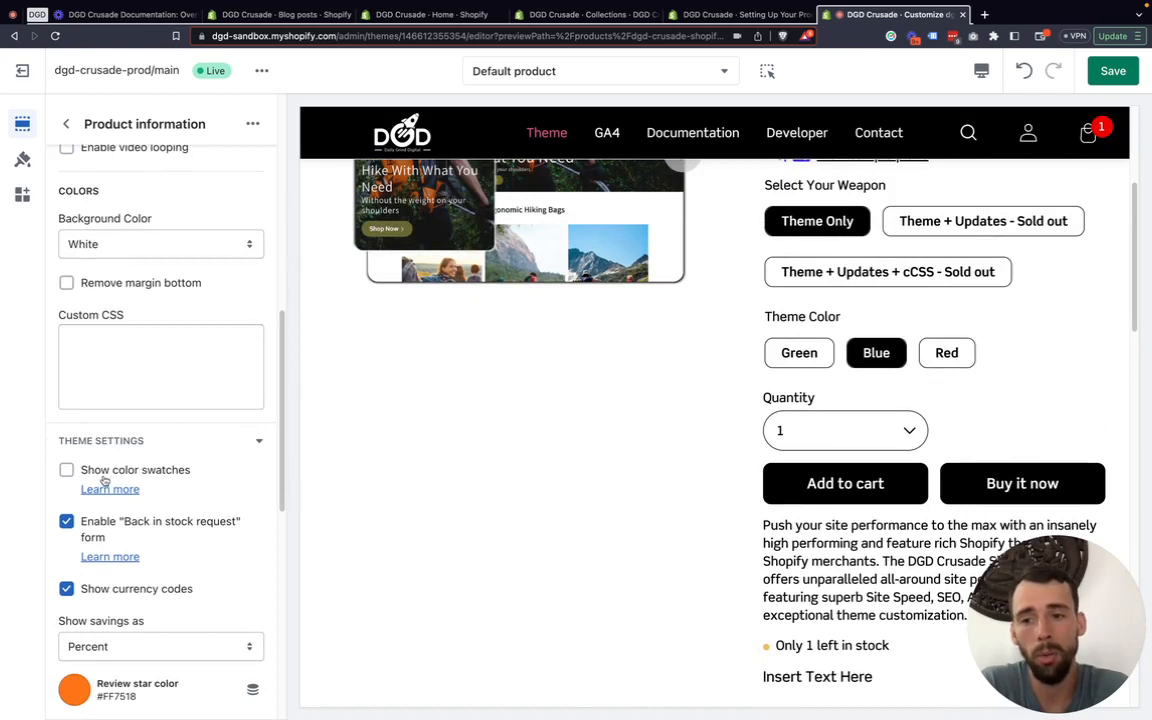
click(90, 470)
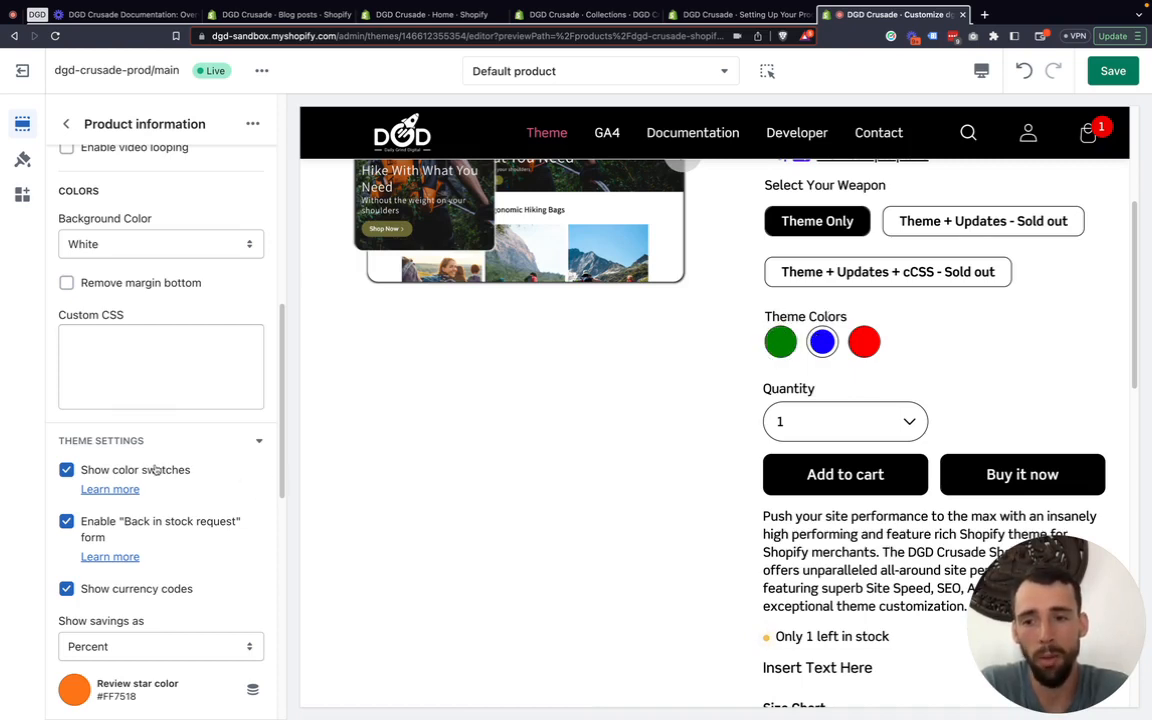
Highlight the Theme Colors option label in the preview, and compare the color options with swatches turned off and on again
drag(848, 316, 757, 318)
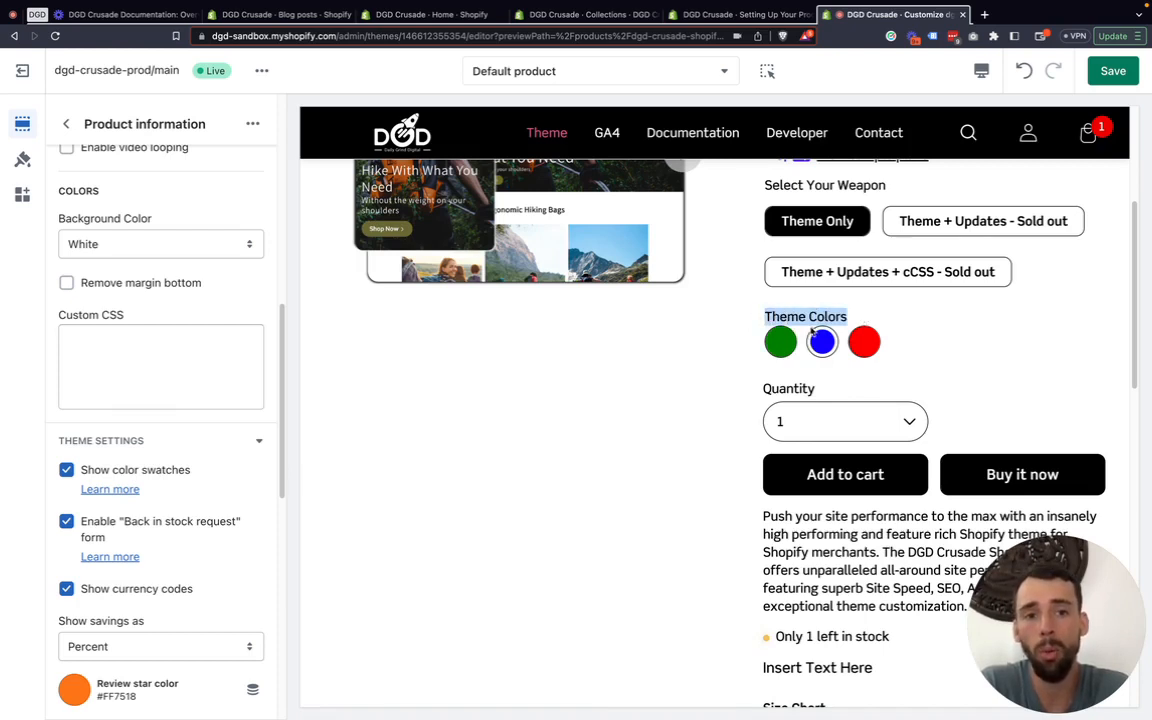
click(810, 366)
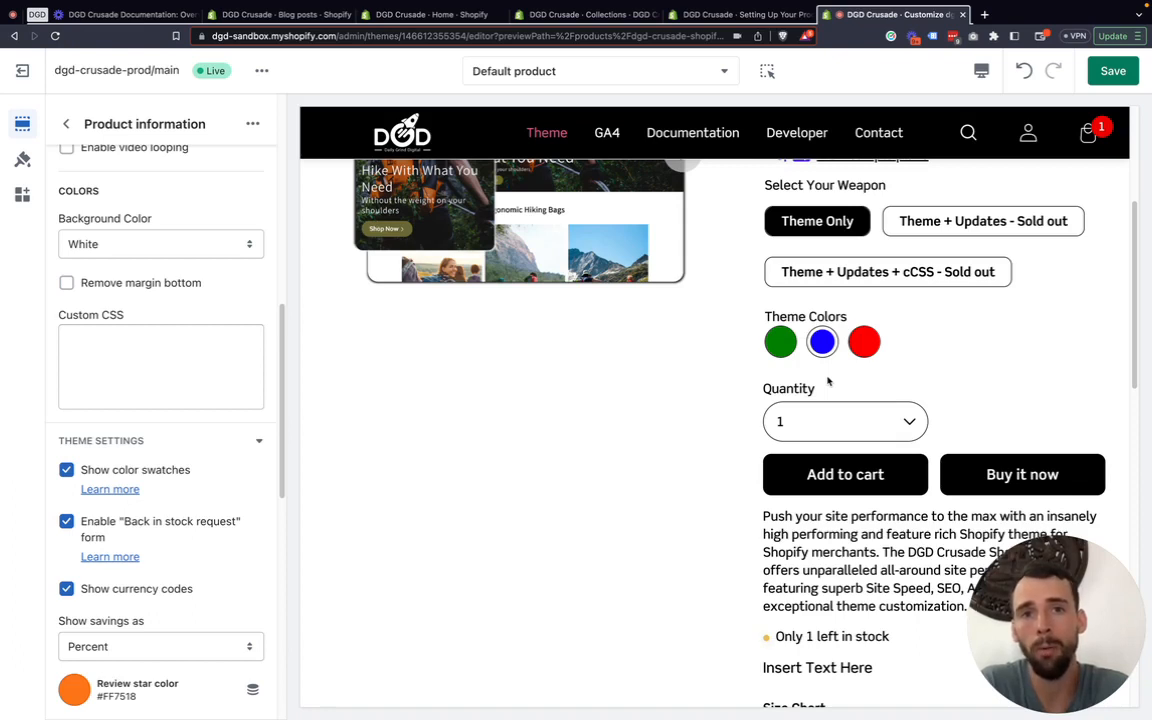
click(66, 469)
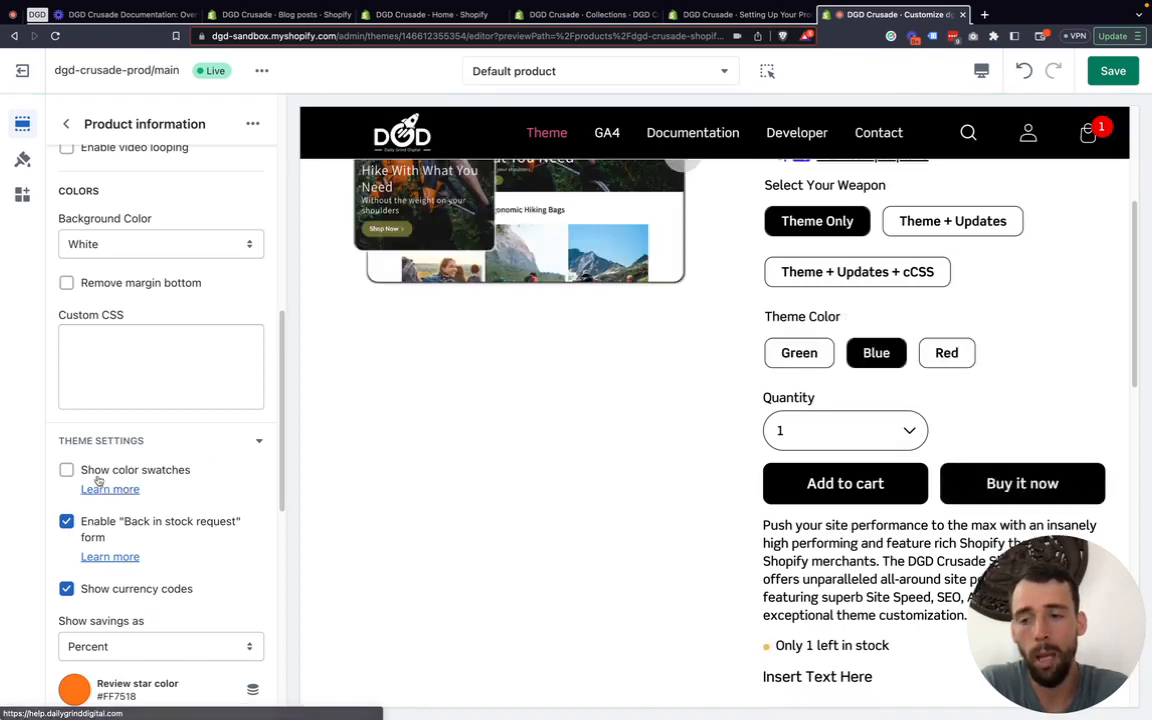
click(101, 472)
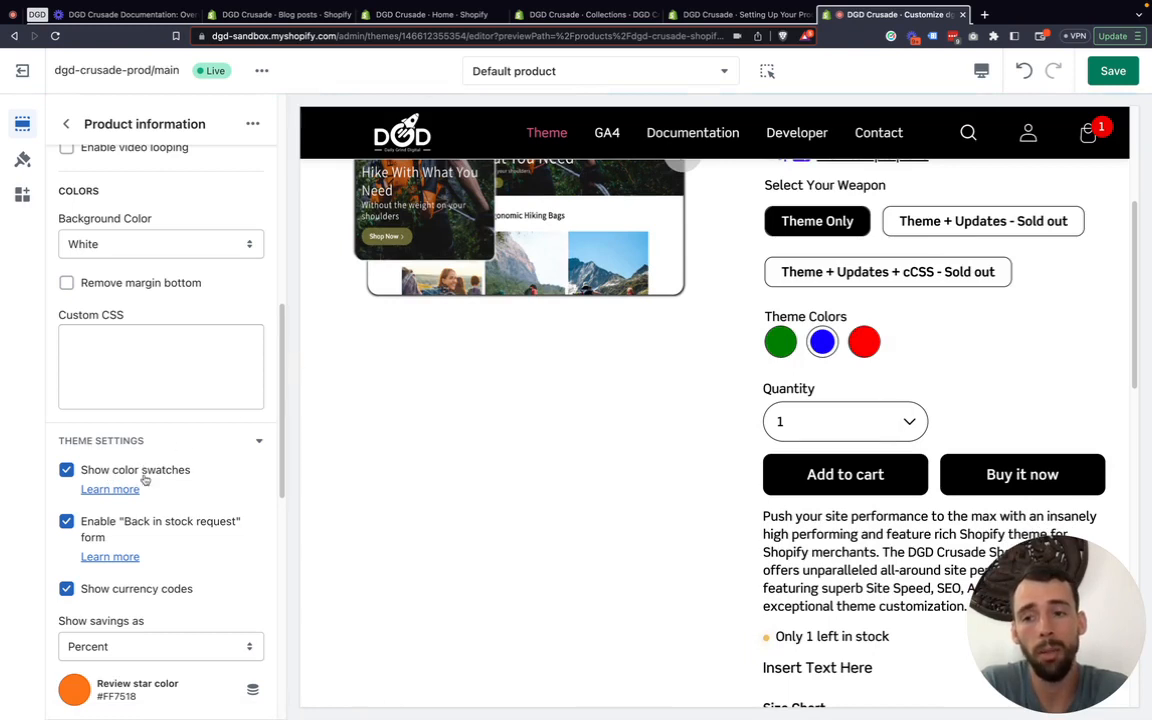
scroll(121, 535, down, 2)
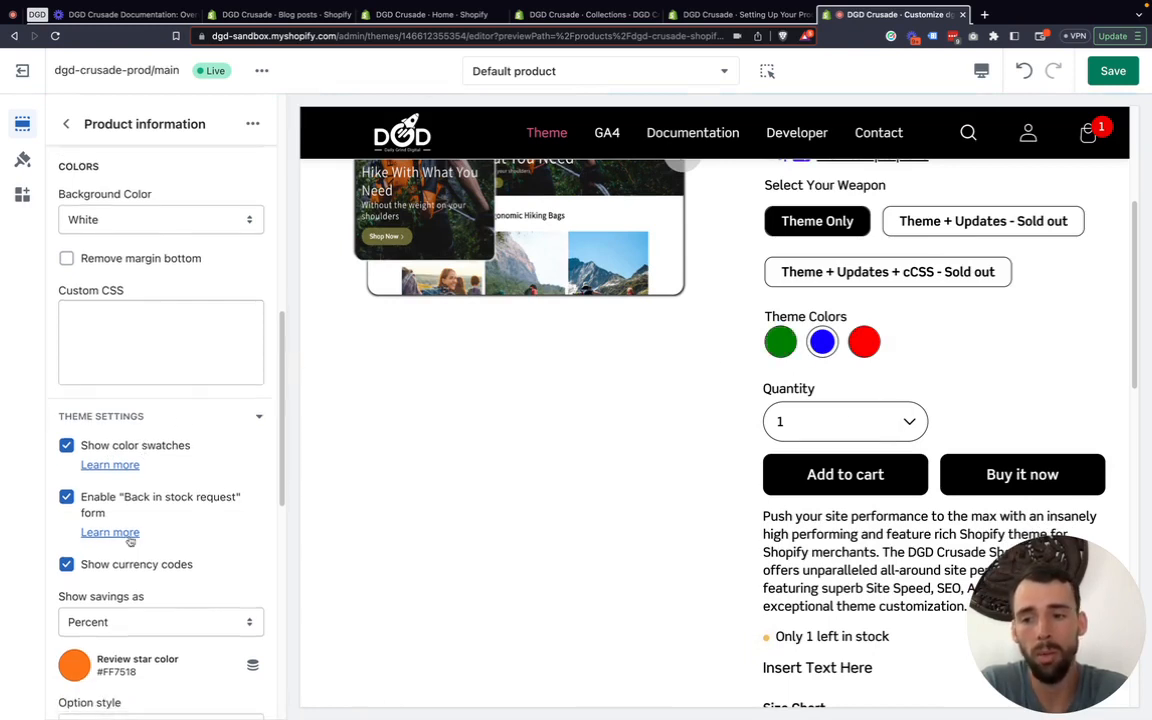
Set the Swatch style to Square in the Product information section's theme settings
scroll(95, 525, down, 5)
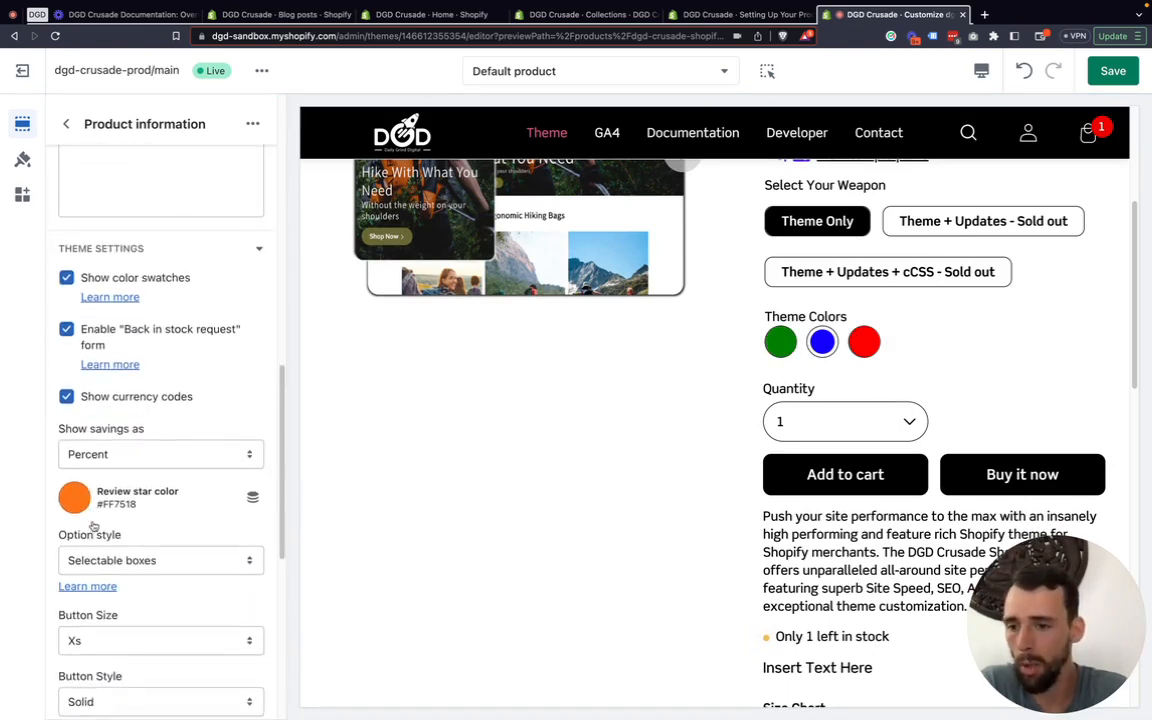
scroll(125, 535, down, 4)
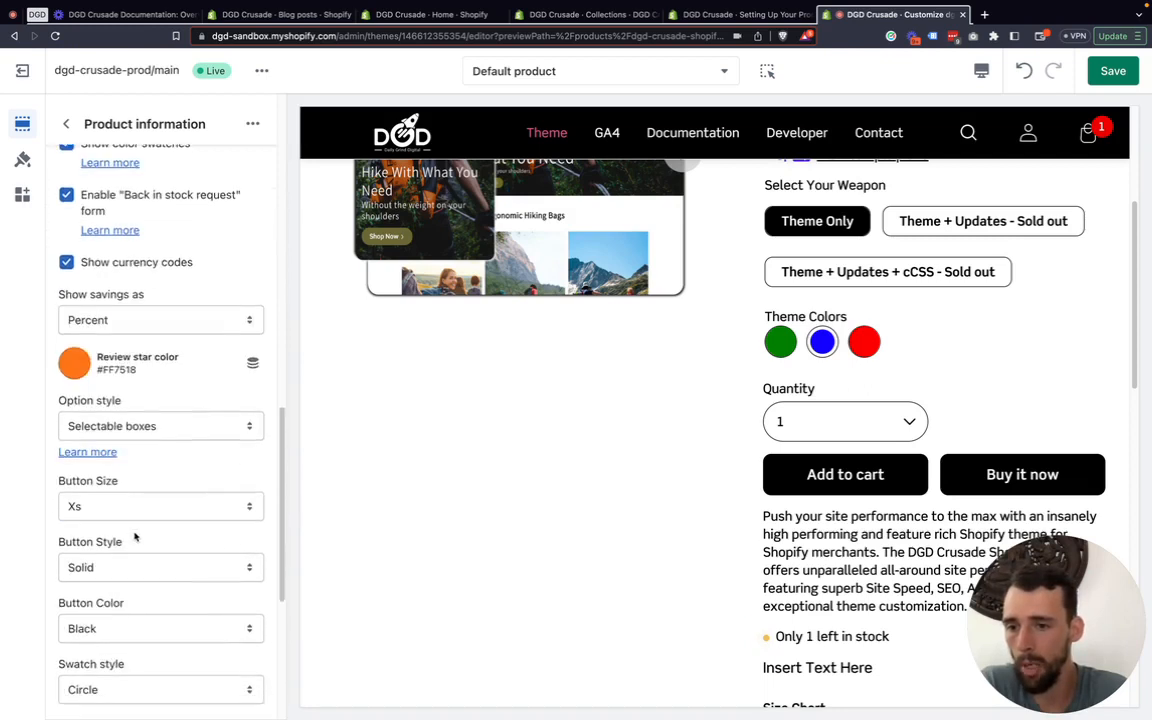
scroll(135, 537, down, 3)
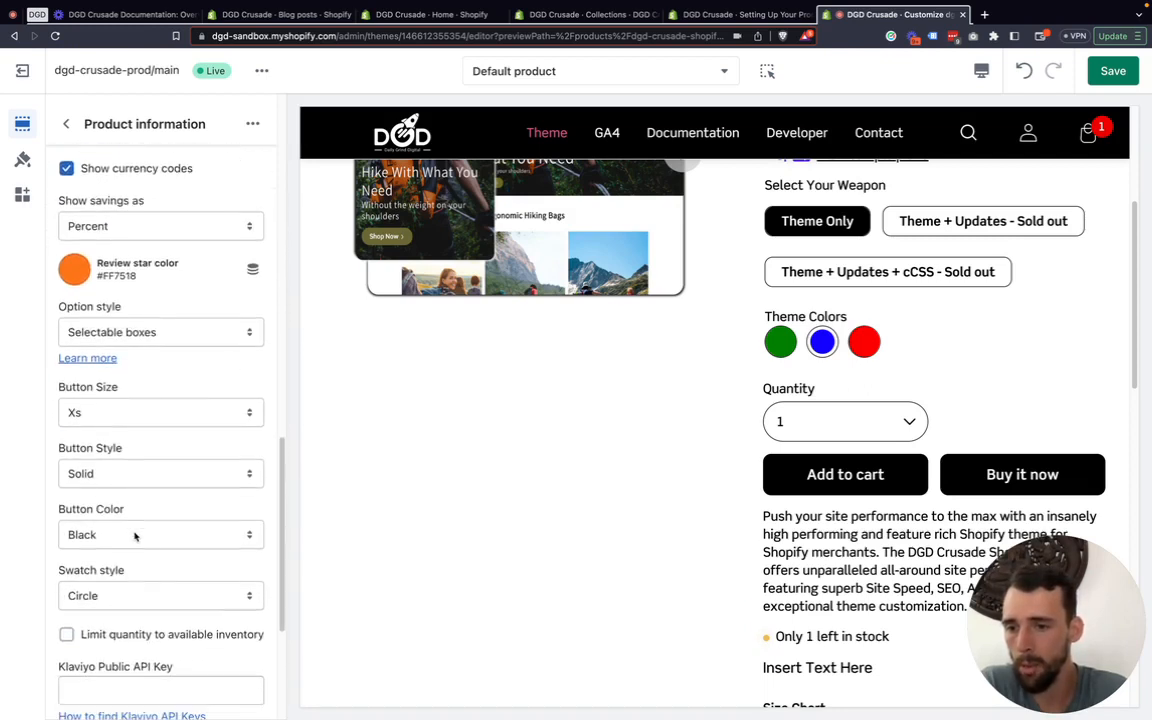
click(122, 593)
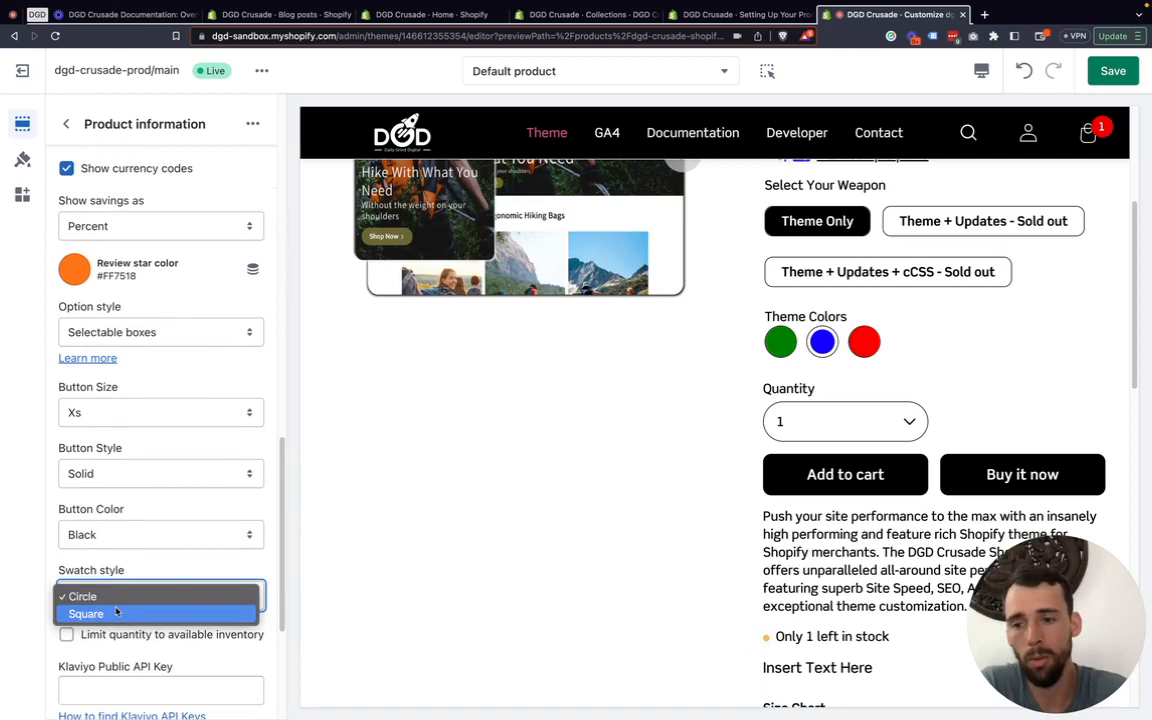
click(117, 612)
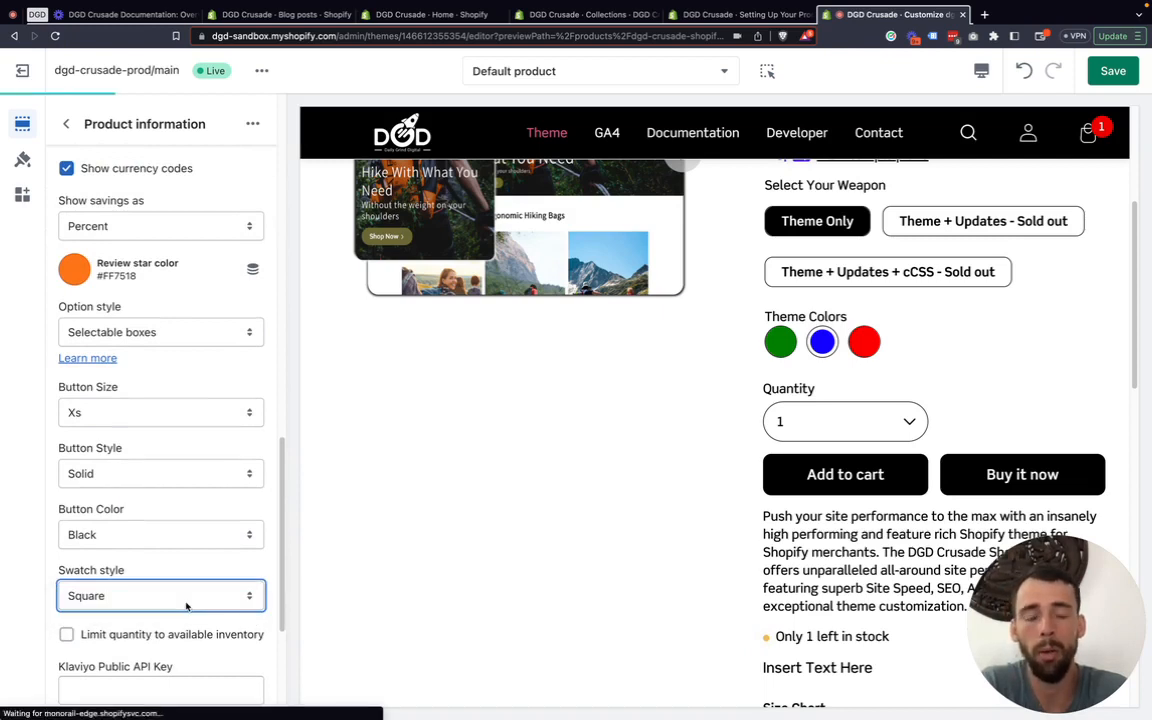
scroll(183, 571, up, 2)
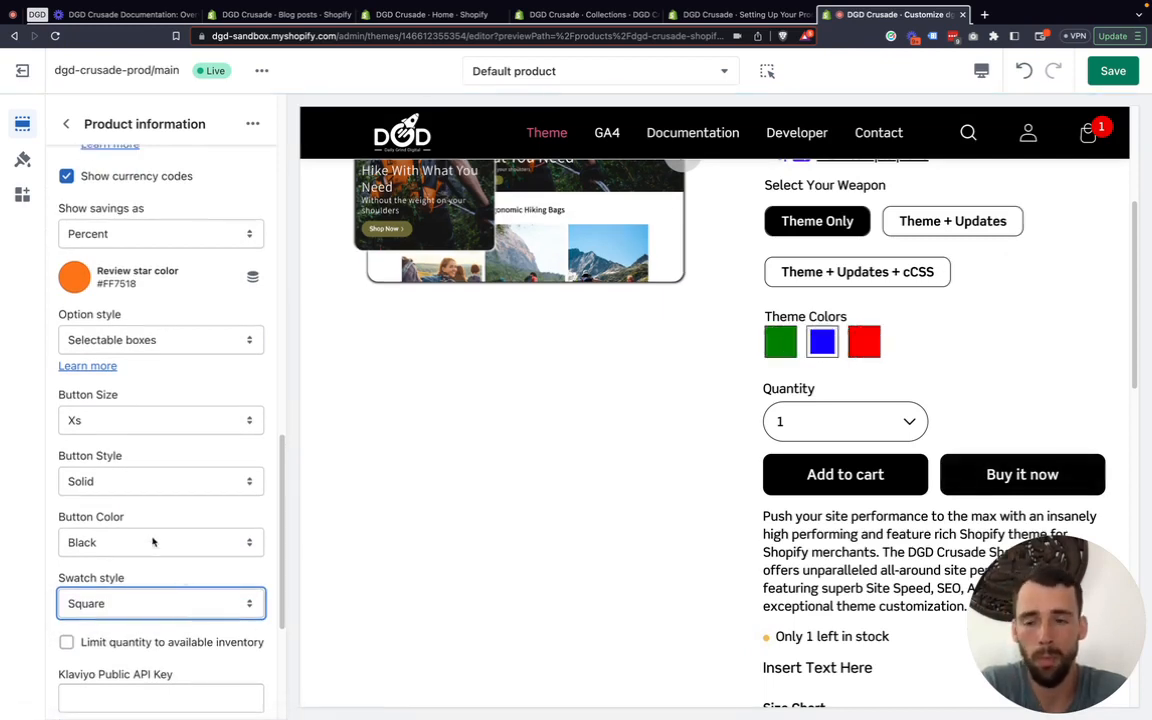
Turn off Show color swatches in the Product information section's theme settings
scroll(102, 383, up, 10)
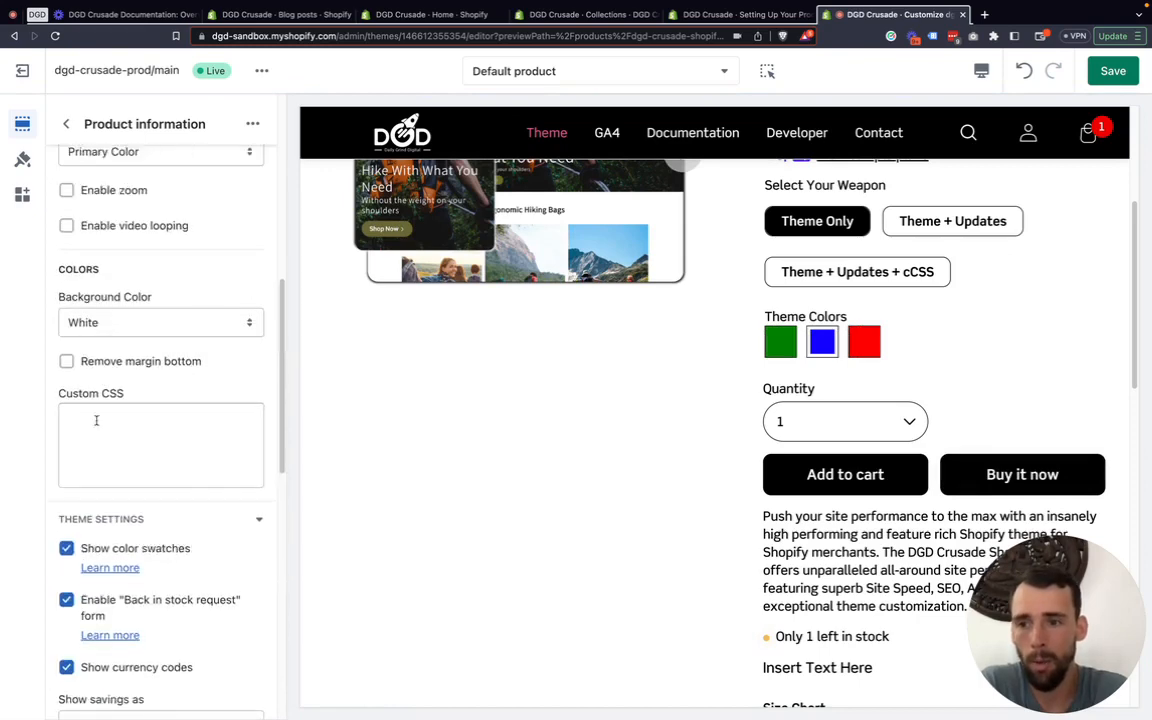
scroll(100, 393, up, 2)
scroll(105, 415, down, 10)
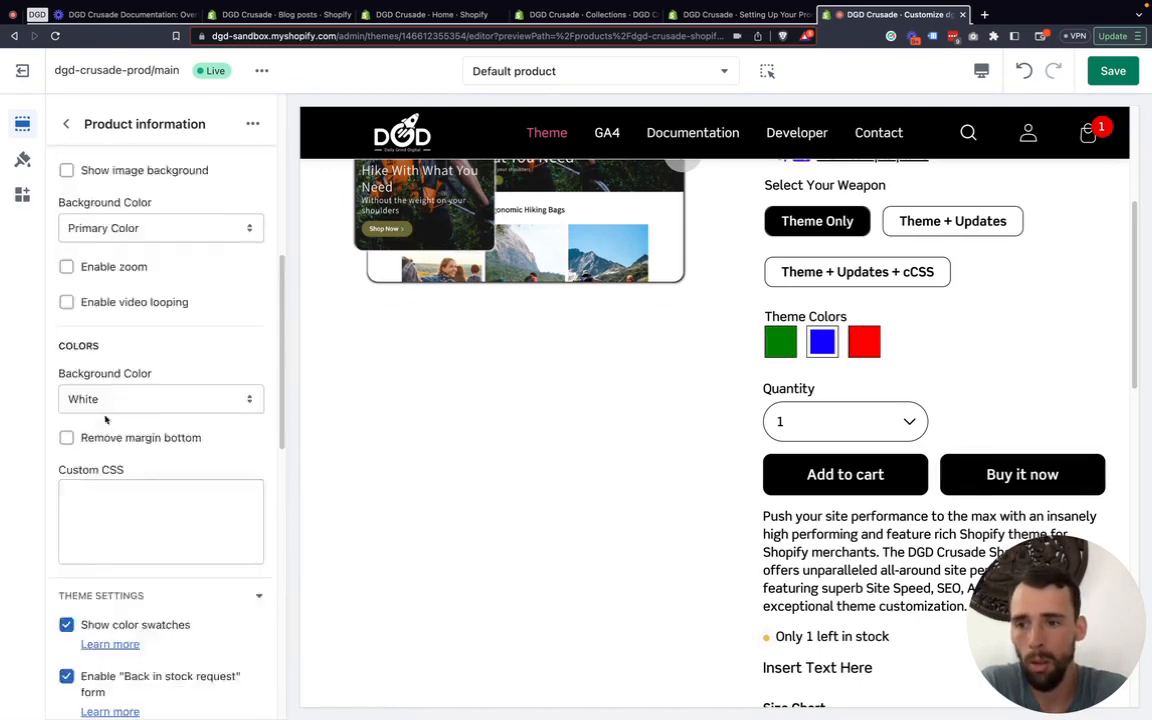
scroll(122, 355, up, 3)
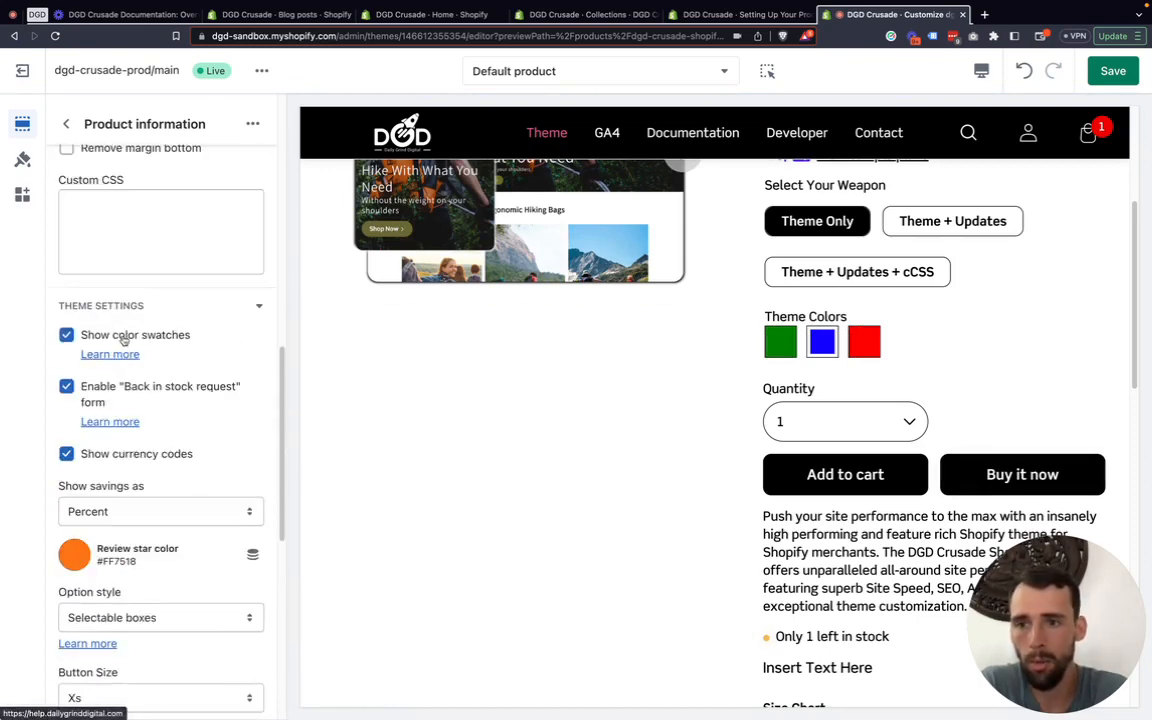
click(122, 336)
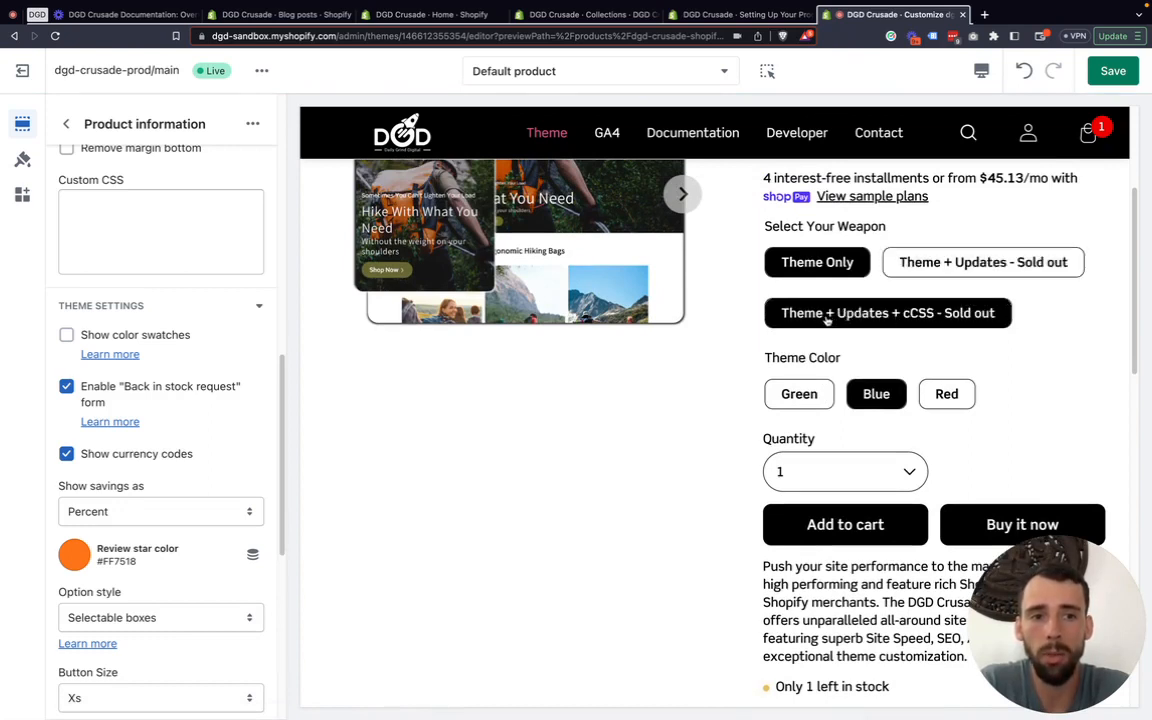
Select the Theme + Updates + cCSS variant in the preview and examine its color options, purchase buttons and availability notification form
click(826, 316)
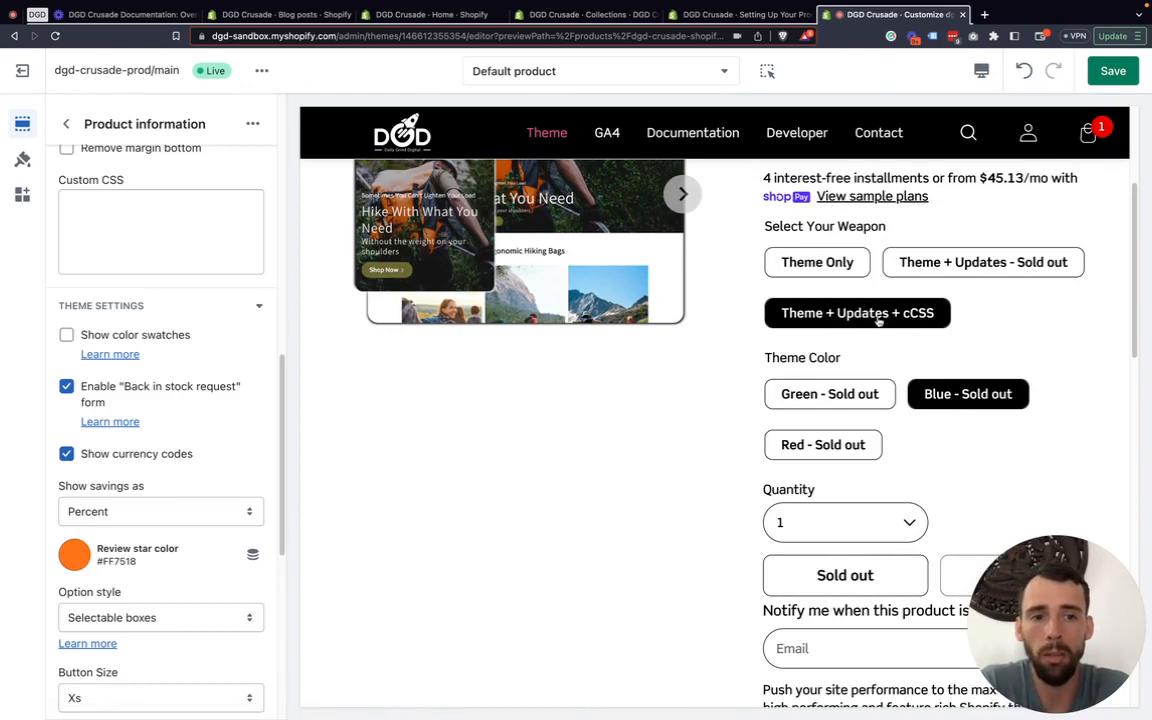
scroll(910, 398, down, 1)
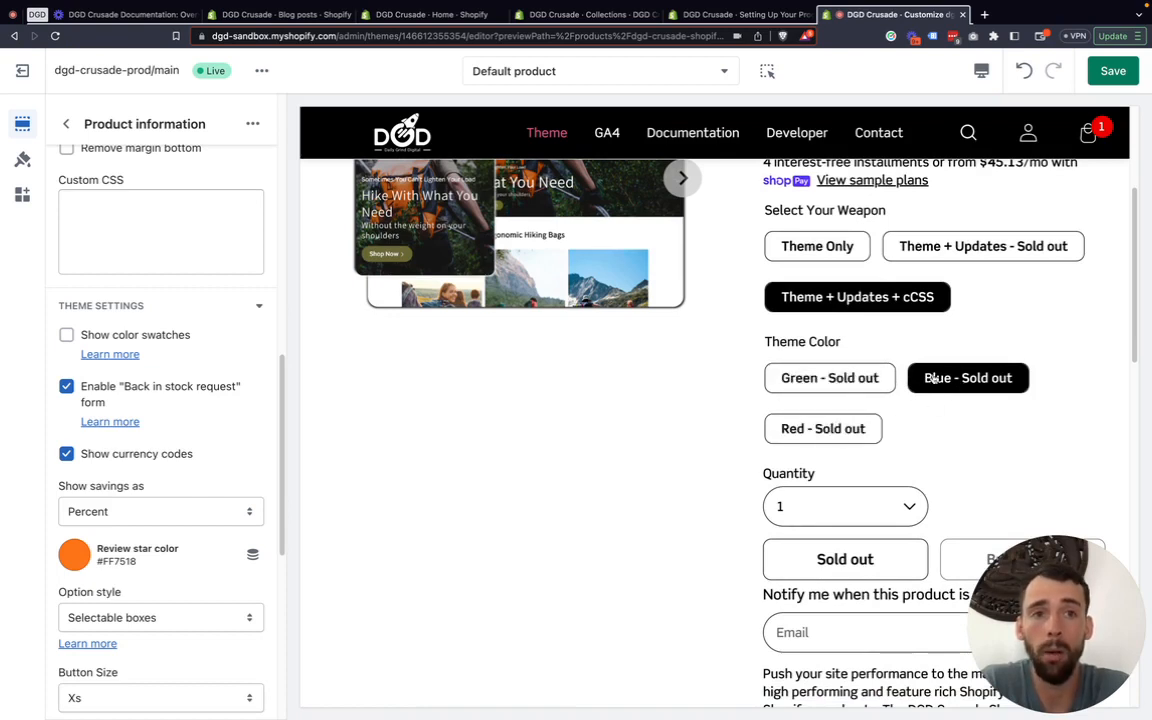
scroll(848, 378, down, 1)
scroll(848, 360, down, 5)
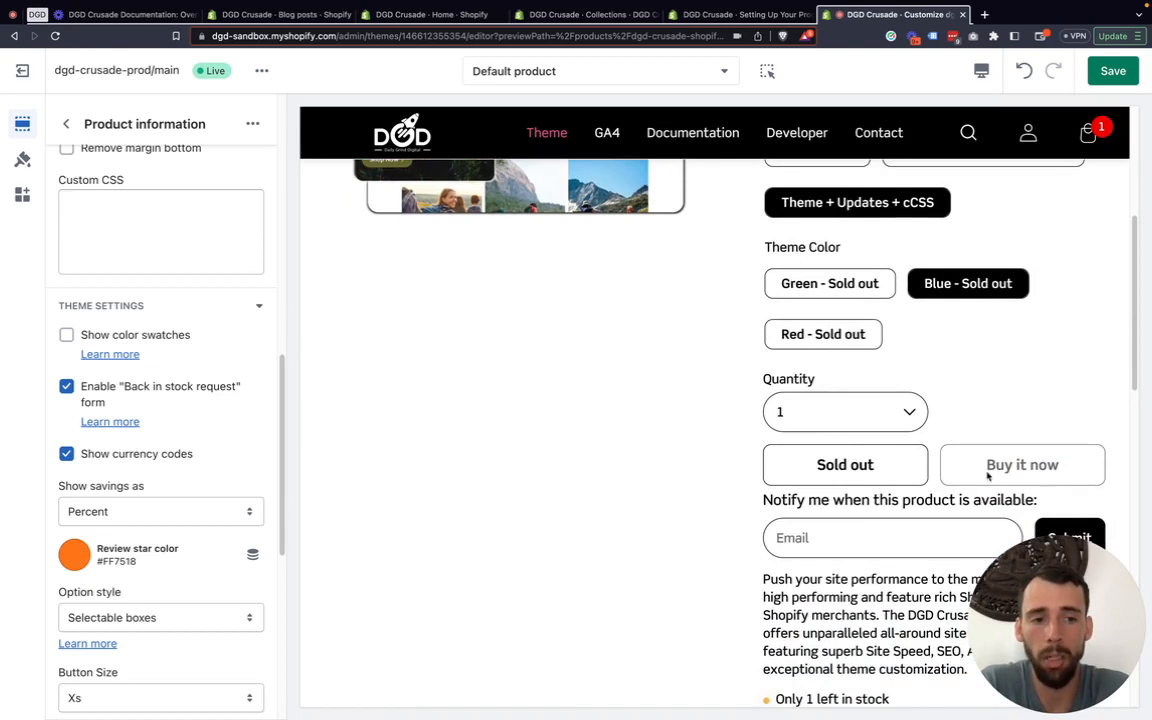
scroll(845, 460, down, 1)
scroll(770, 470, down, 4)
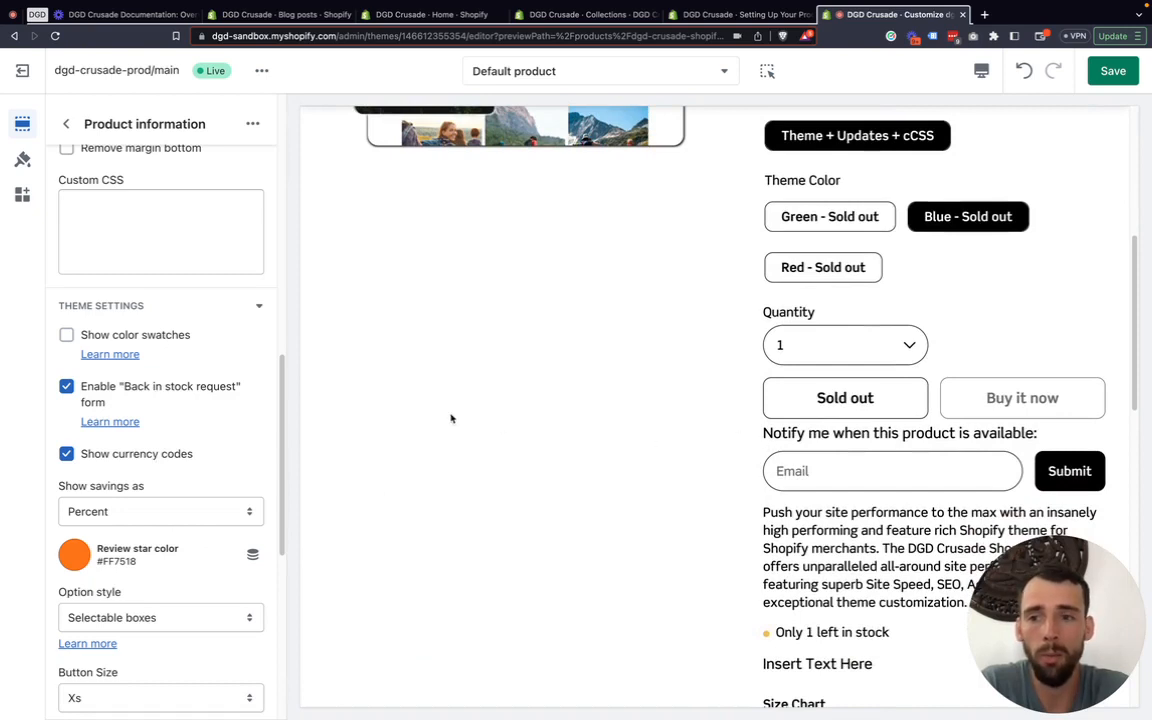
scroll(215, 417, down, 1)
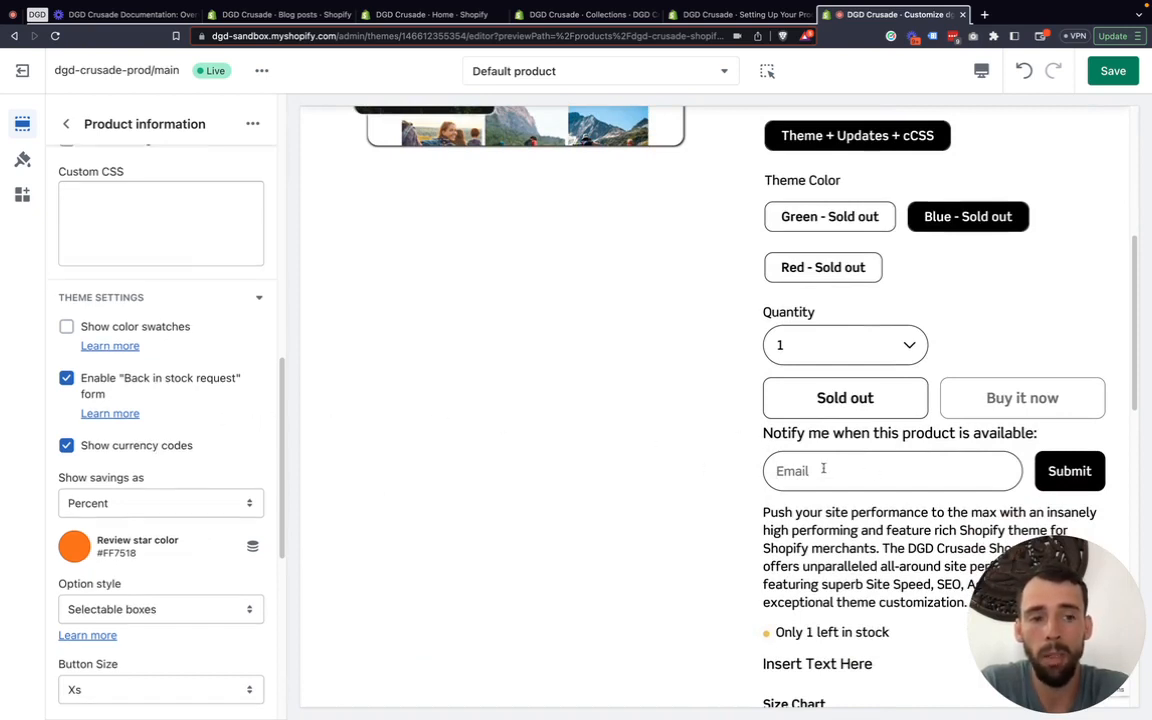
click(990, 480)
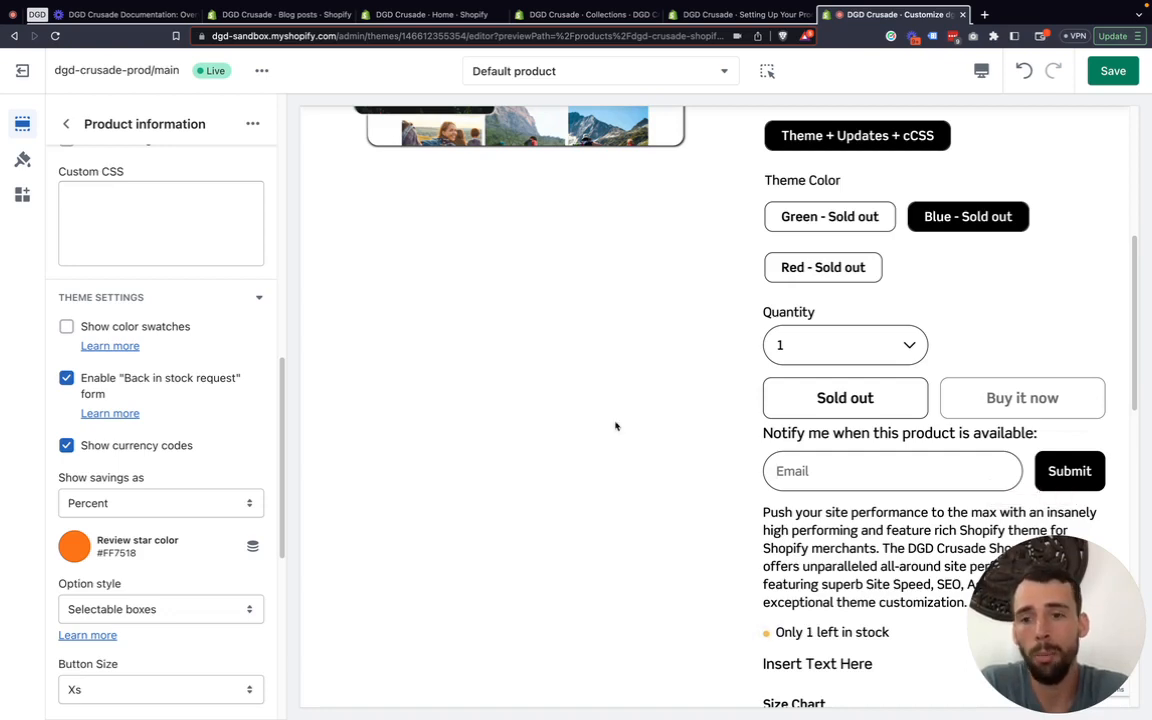
Locate the Klaviyo Public API Key field in the theme settings and place the cursor in it
scroll(1037, 440, down, 1)
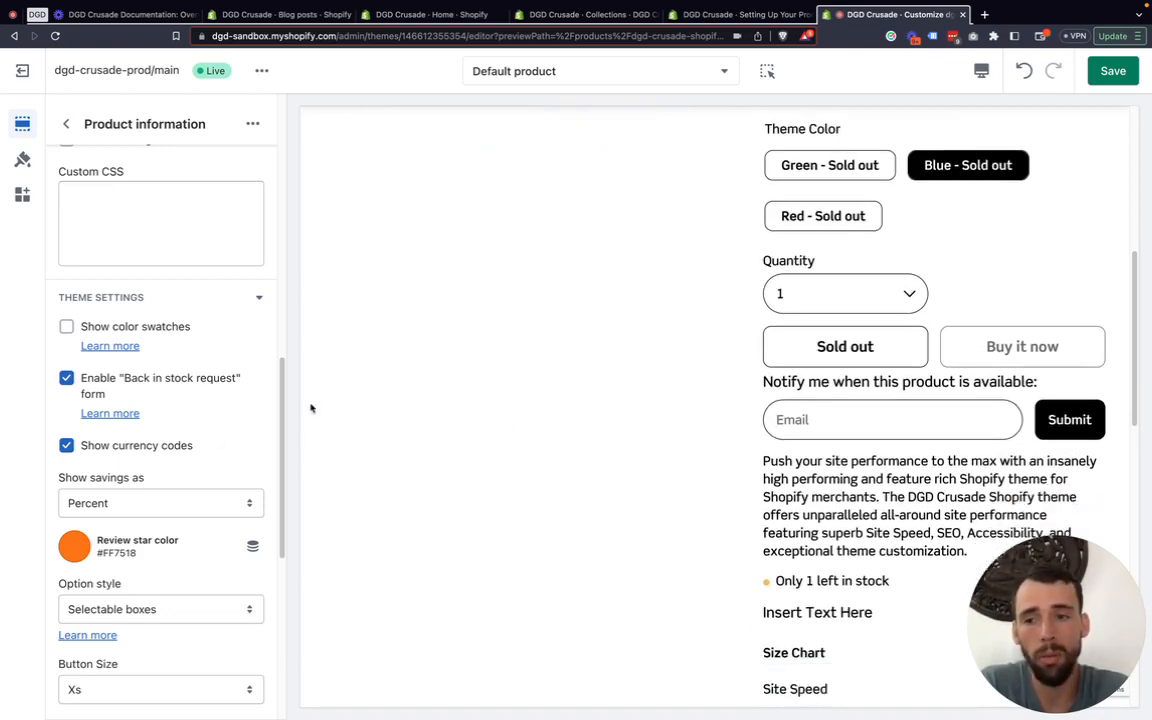
scroll(172, 509, down, 5)
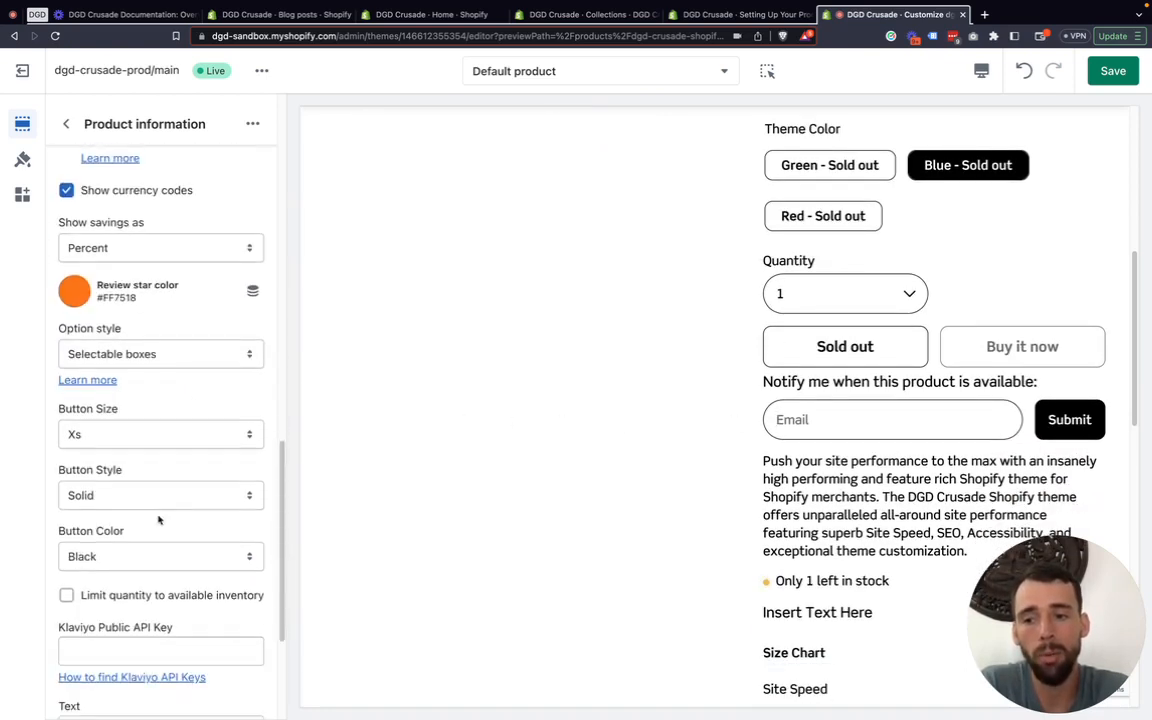
scroll(157, 519, down, 1)
click(119, 598)
scroll(119, 598, down, 1)
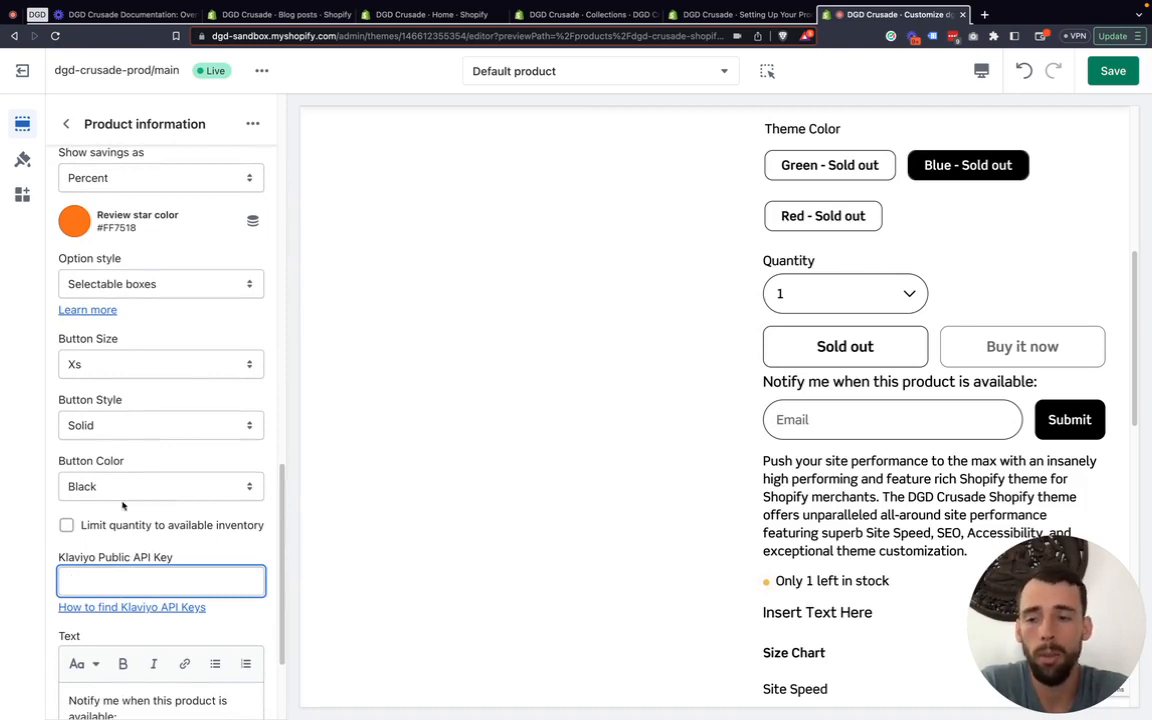
Turn the "Back in stock request" form off and on again, and check the purchase area in the preview
scroll(121, 517, up, 4)
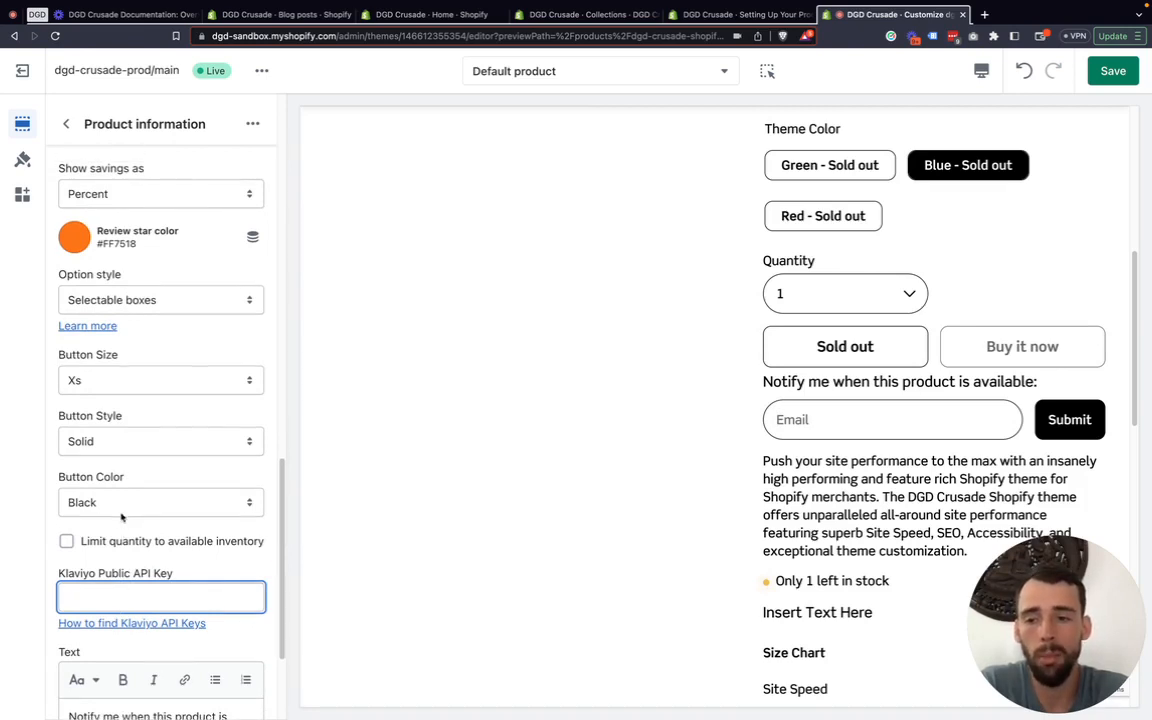
scroll(121, 517, up, 10)
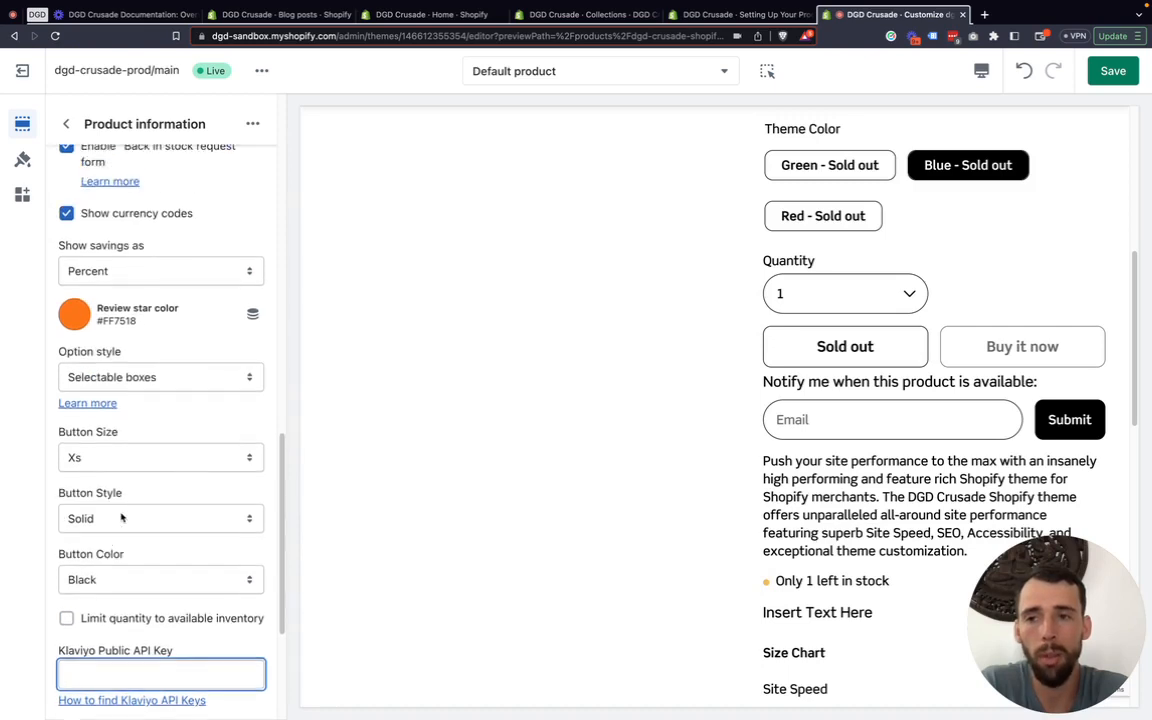
scroll(141, 381, up, 1)
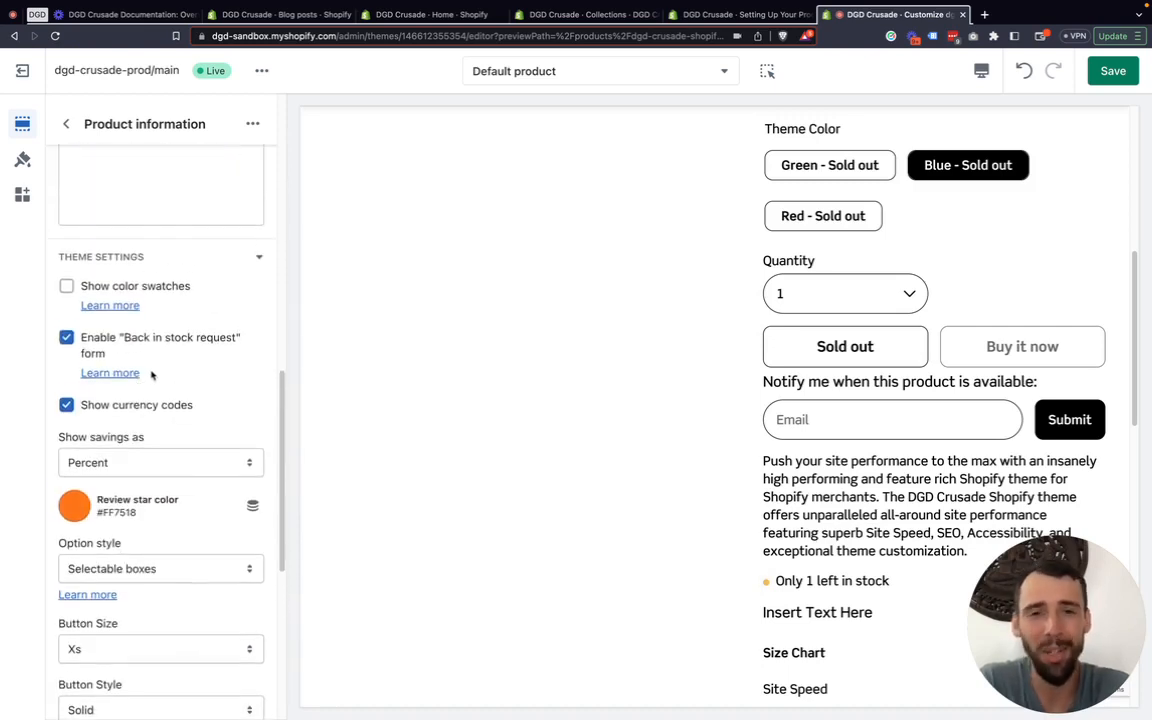
click(107, 341)
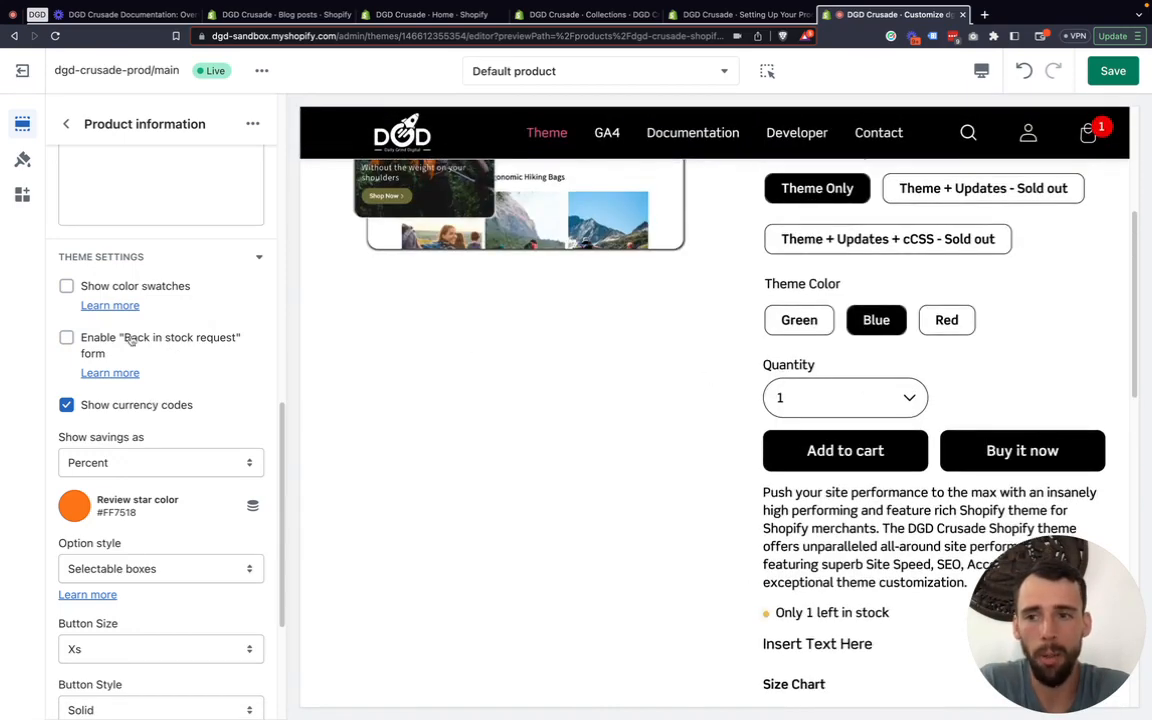
click(150, 337)
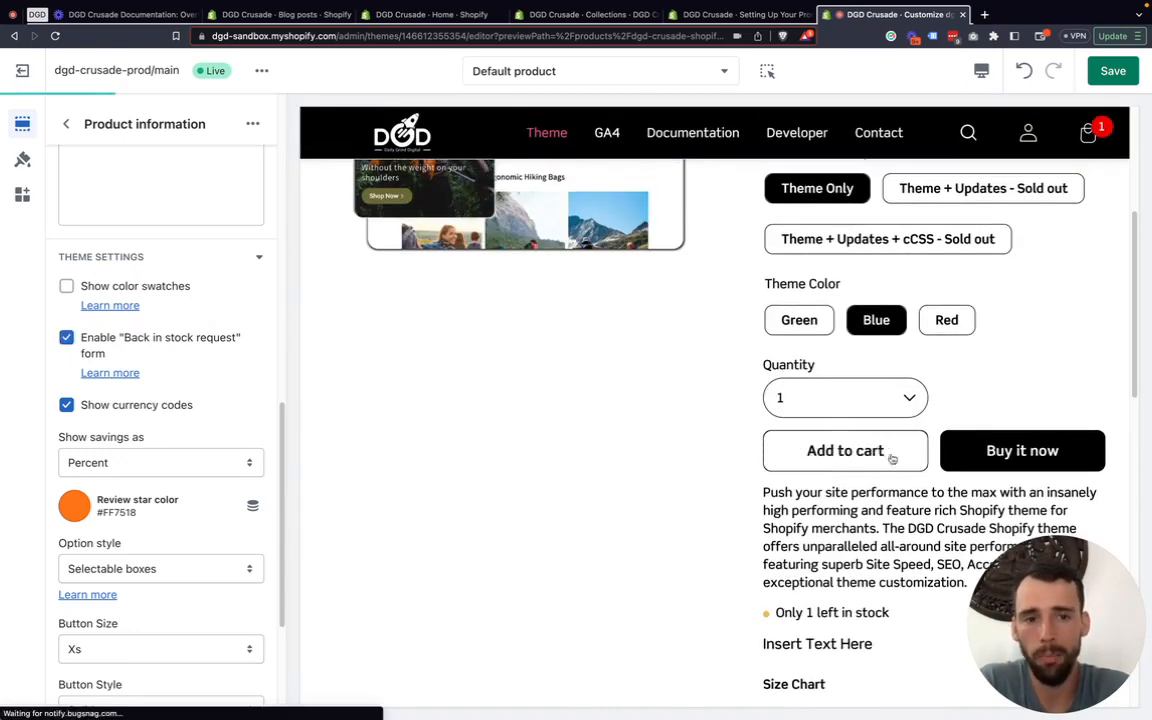
scroll(763, 483, down, 1)
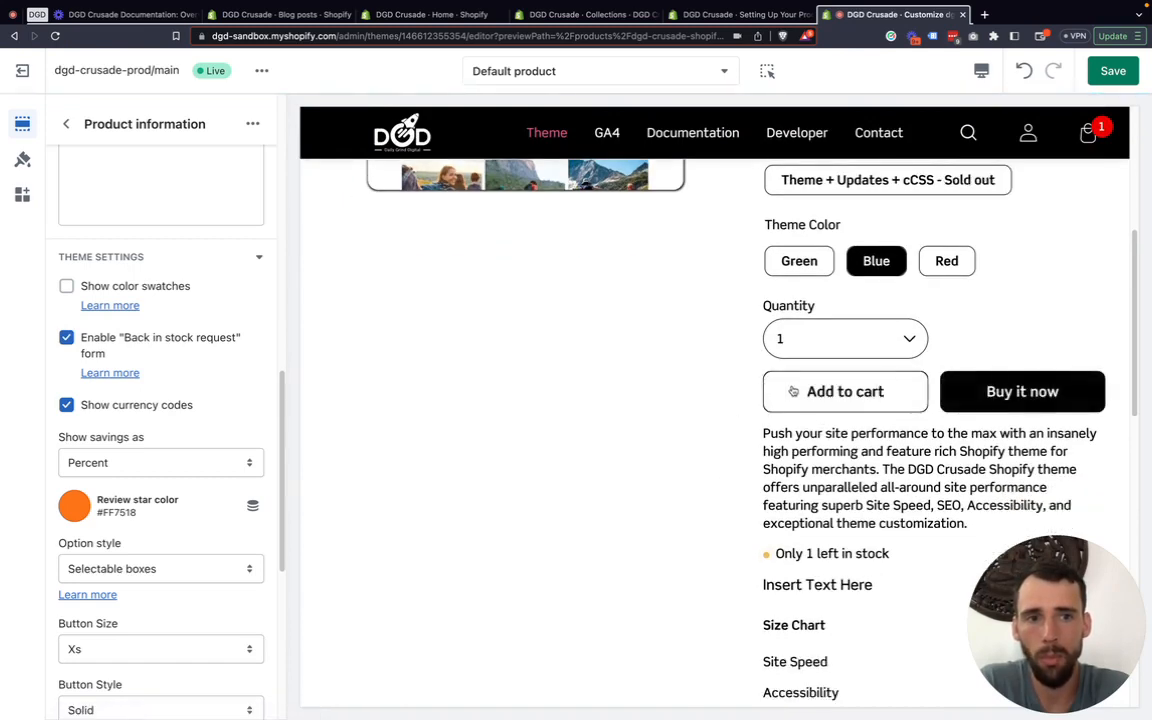
scroll(793, 390, up, 2)
scroll(793, 390, up, 3)
scroll(845, 340, down, 2)
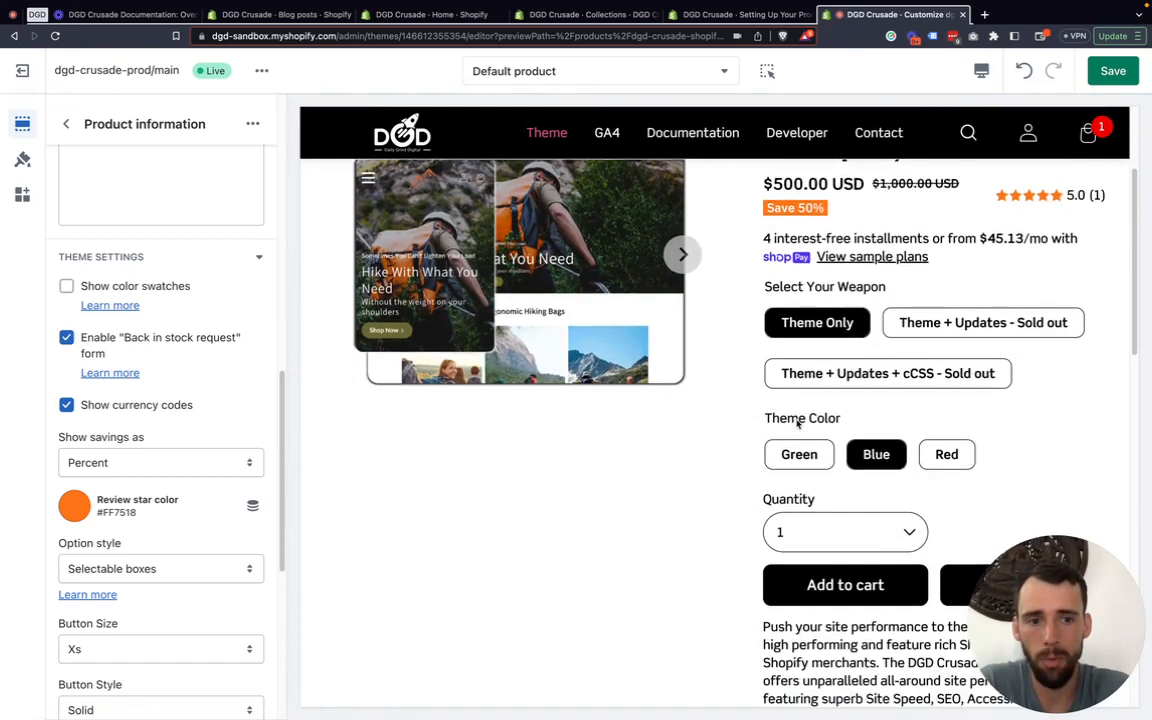
scroll(876, 430, down, 3)
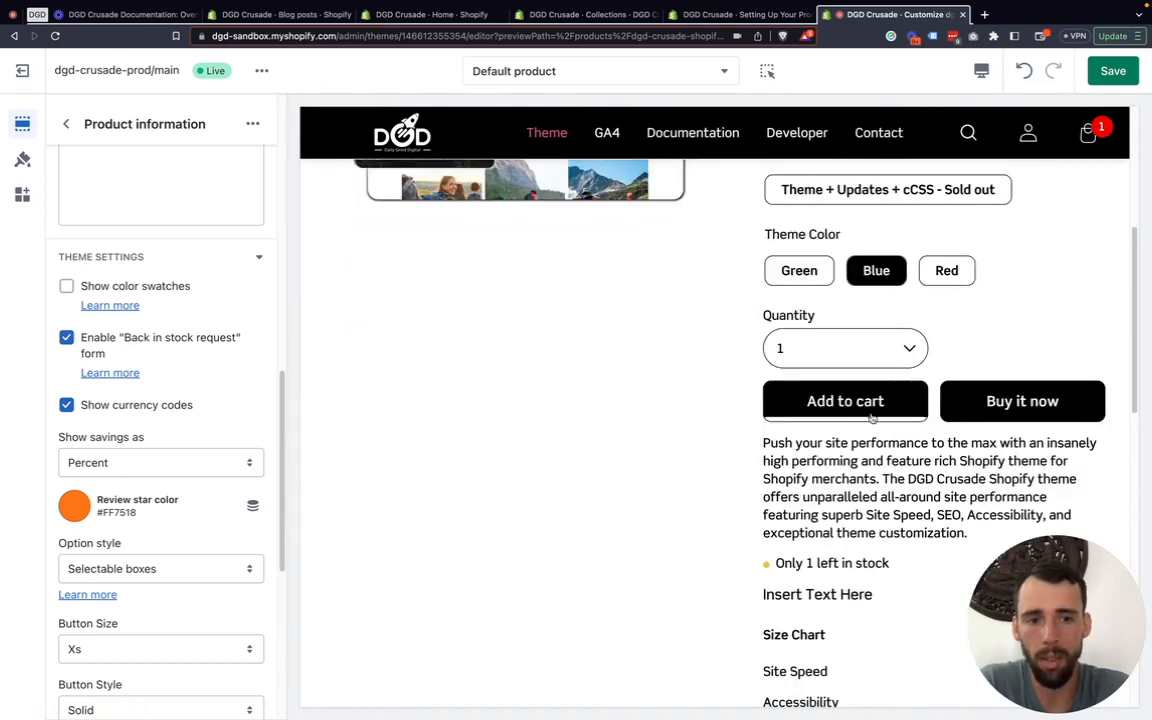
Highlight the USD code beside the product price, and preview the price with Show currency codes turned off and on again
scroll(935, 377, up, 6)
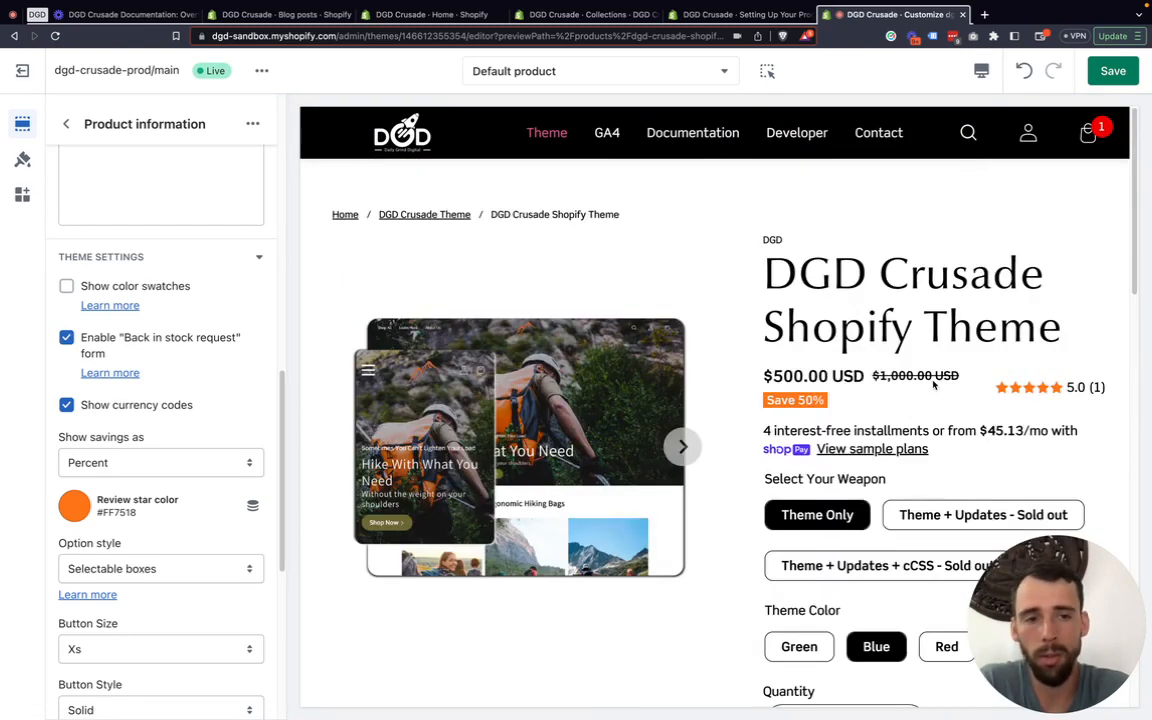
drag(865, 377, 833, 372)
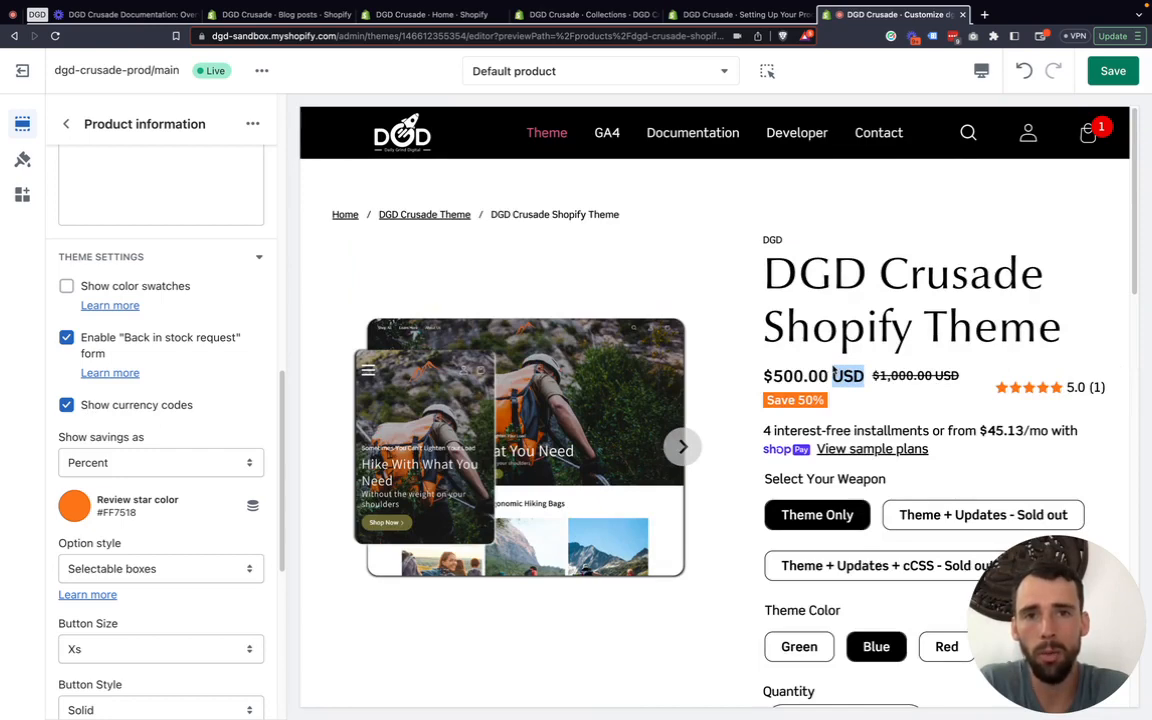
click(97, 410)
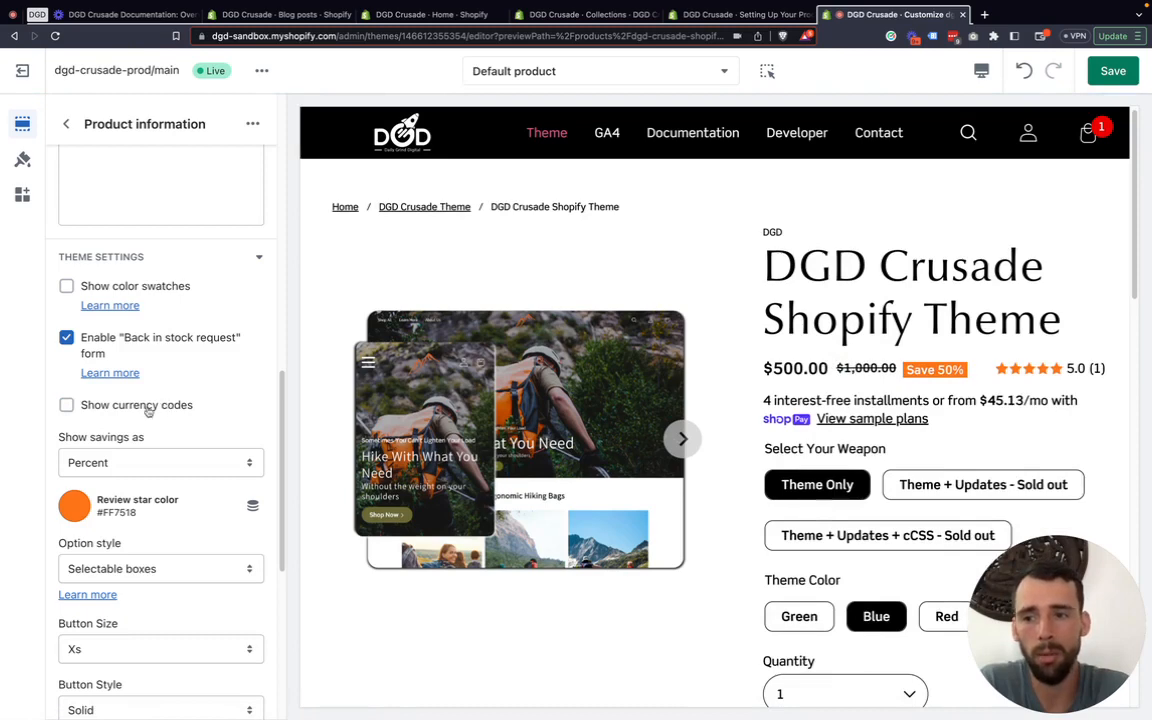
click(107, 408)
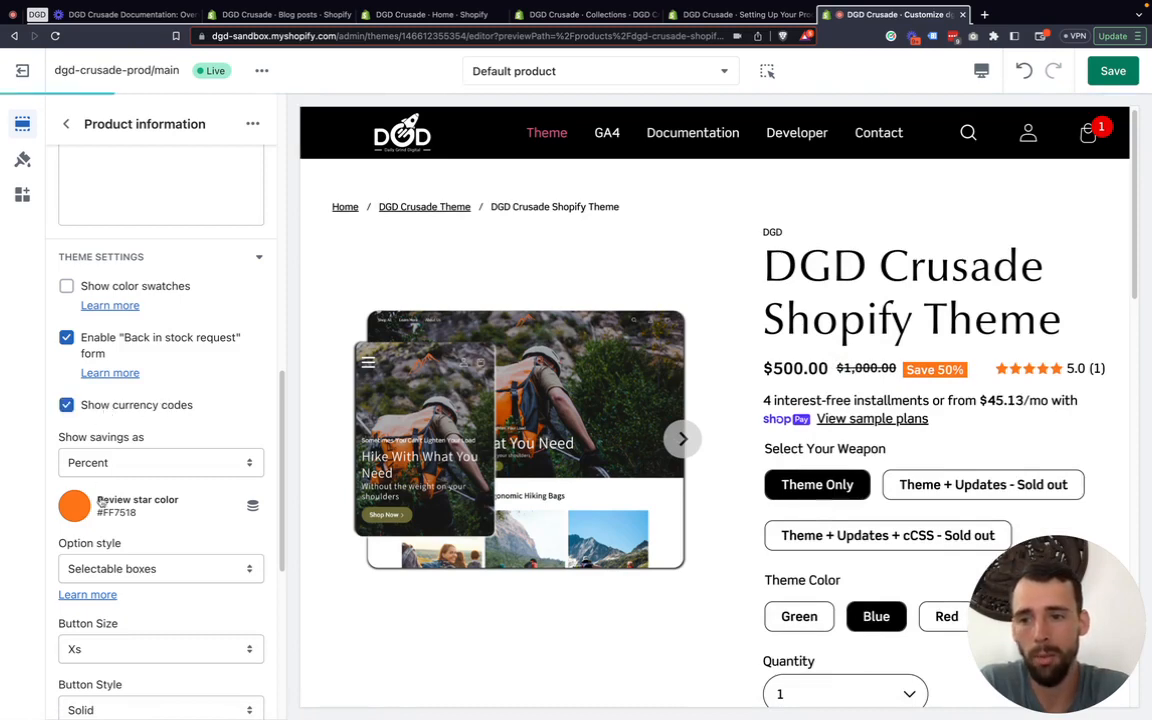
Inspect the color choices for the Review star color and close the color picker
scroll(128, 485, down, 2)
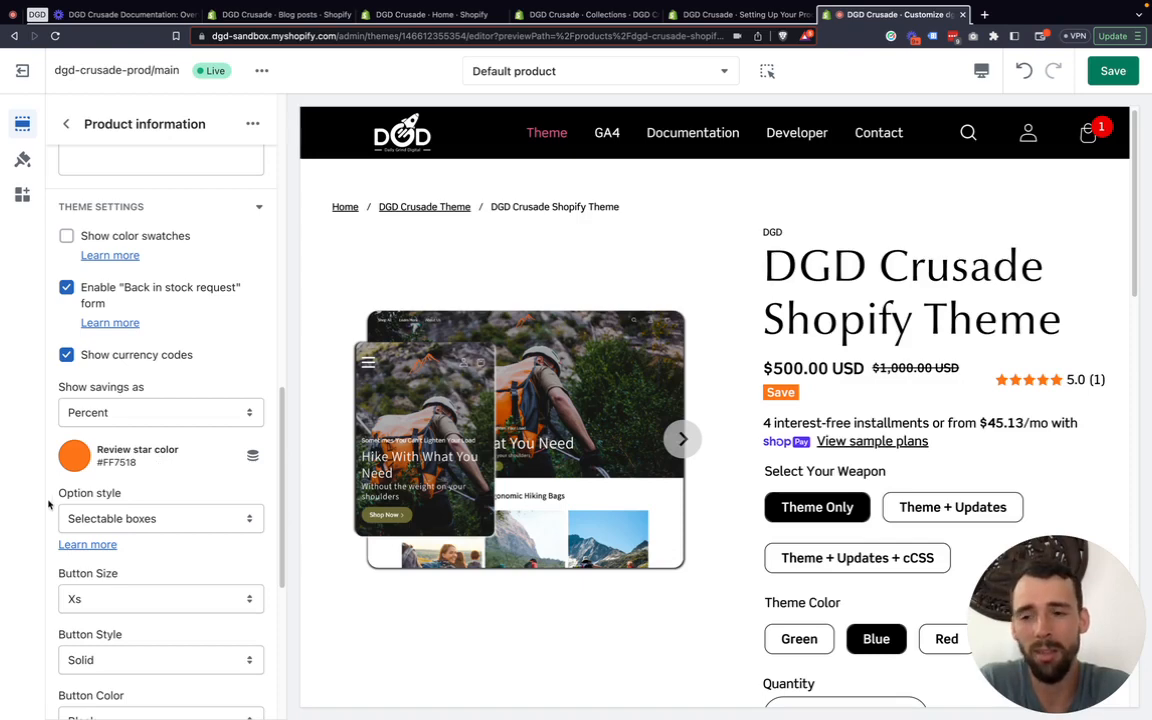
click(73, 456)
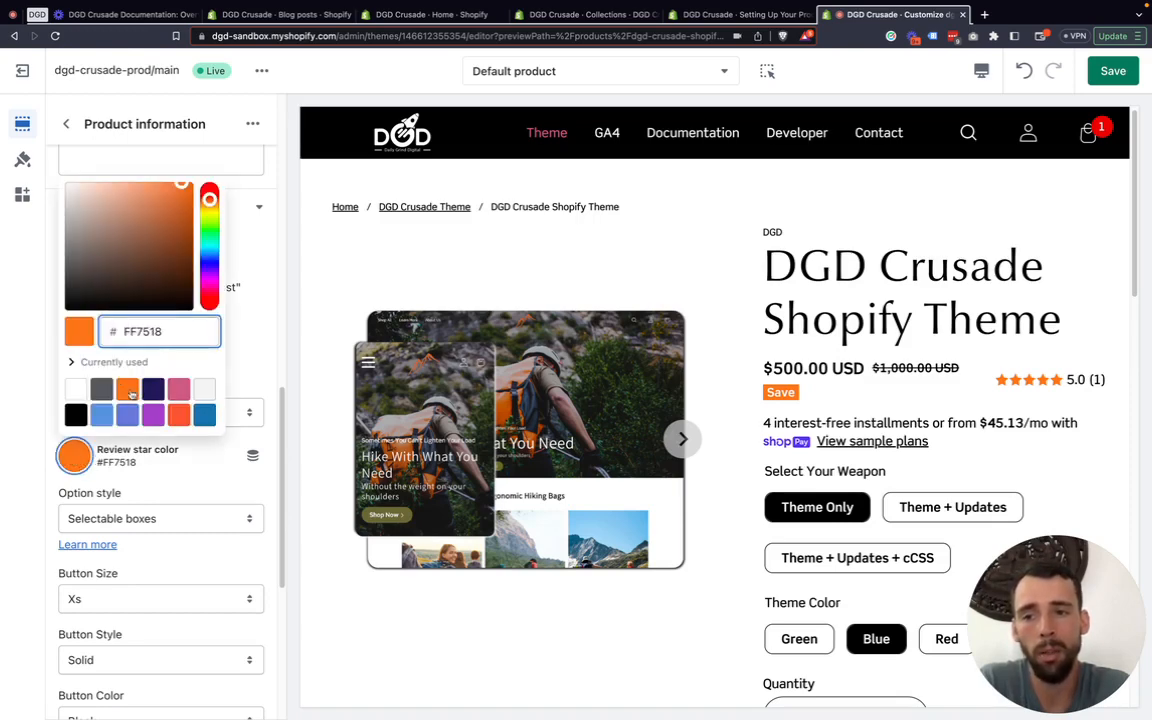
click(180, 482)
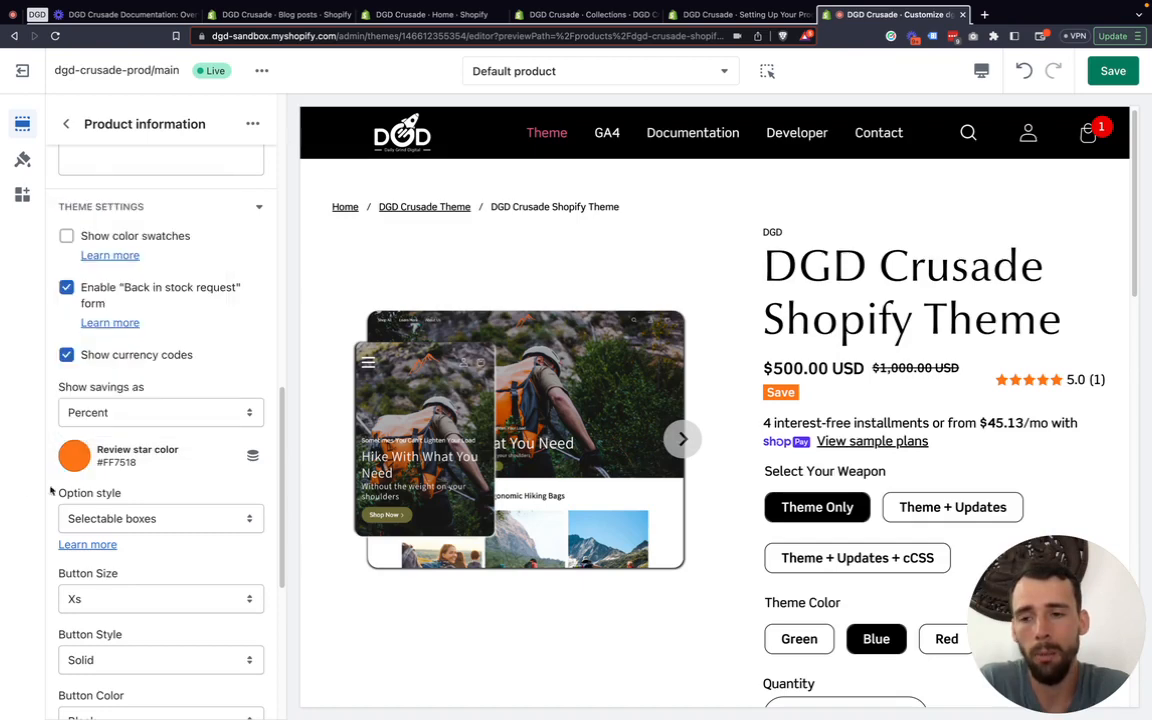
scroll(160, 528, down, 2)
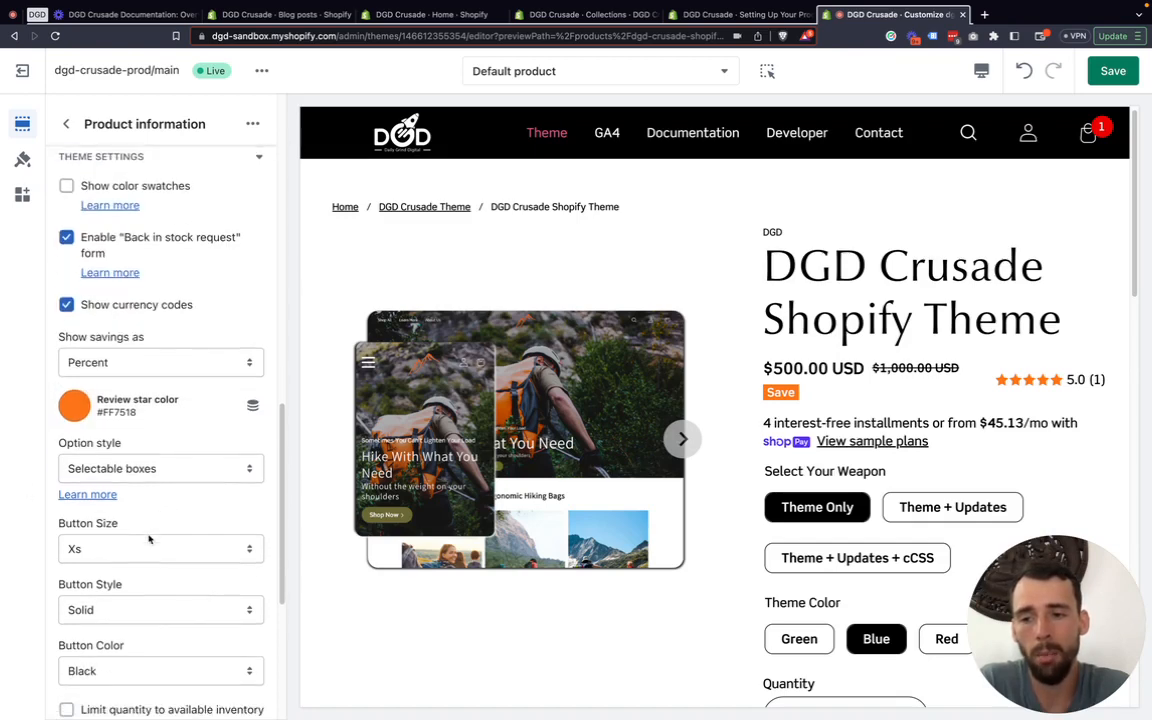
Set the product's Option style to Dropdown and check the variant selectors in the preview
scroll(149, 537, down, 1)
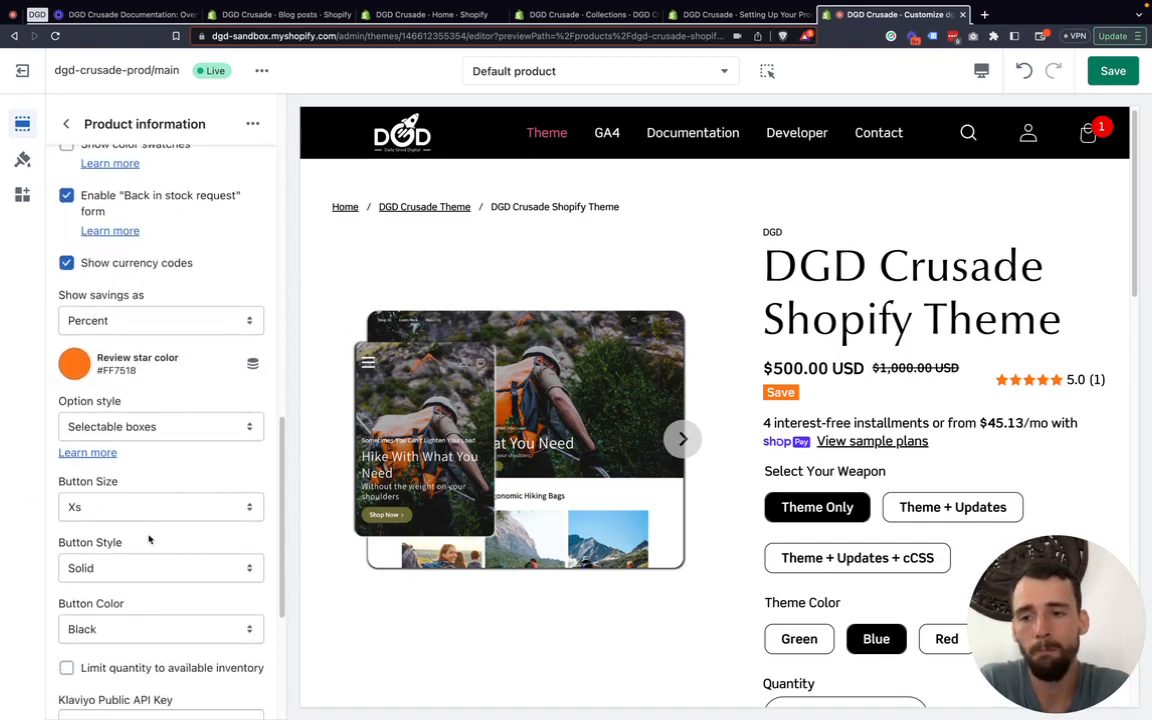
click(137, 428)
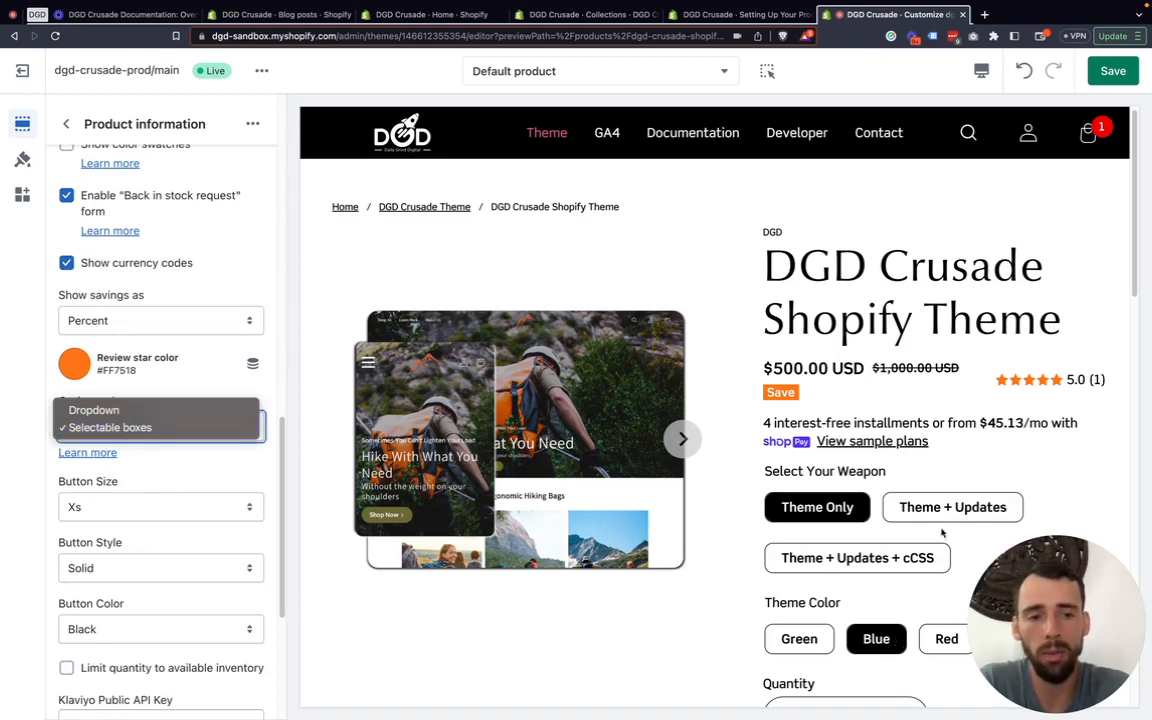
click(93, 410)
scroll(745, 470, down, 2)
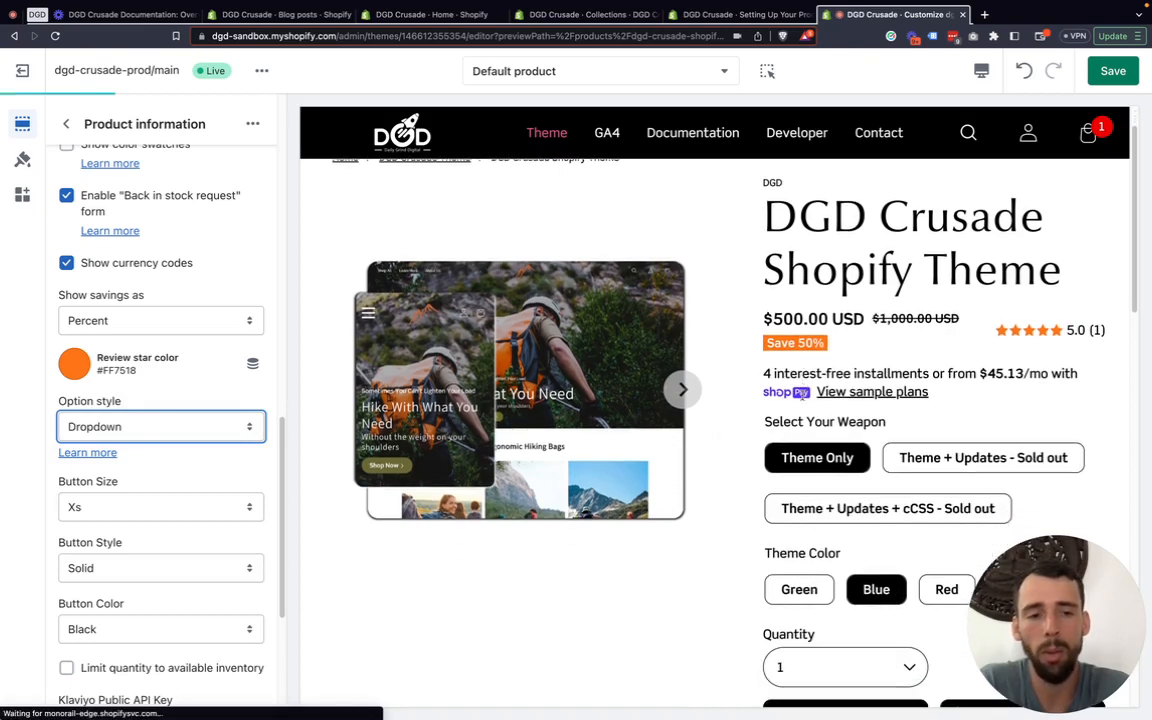
scroll(850, 430, down, 1)
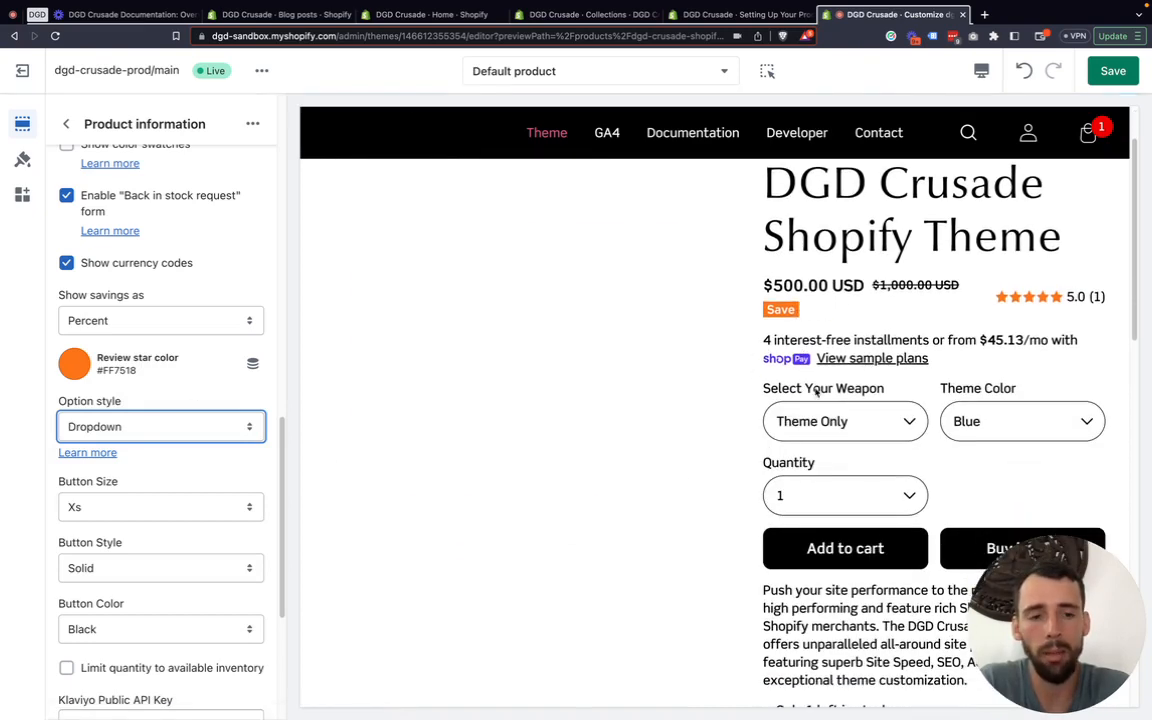
Test the variant dropdowns in the preview by selecting Theme + Updates under Select Your Weapon and switching back to Theme Only
click(850, 418)
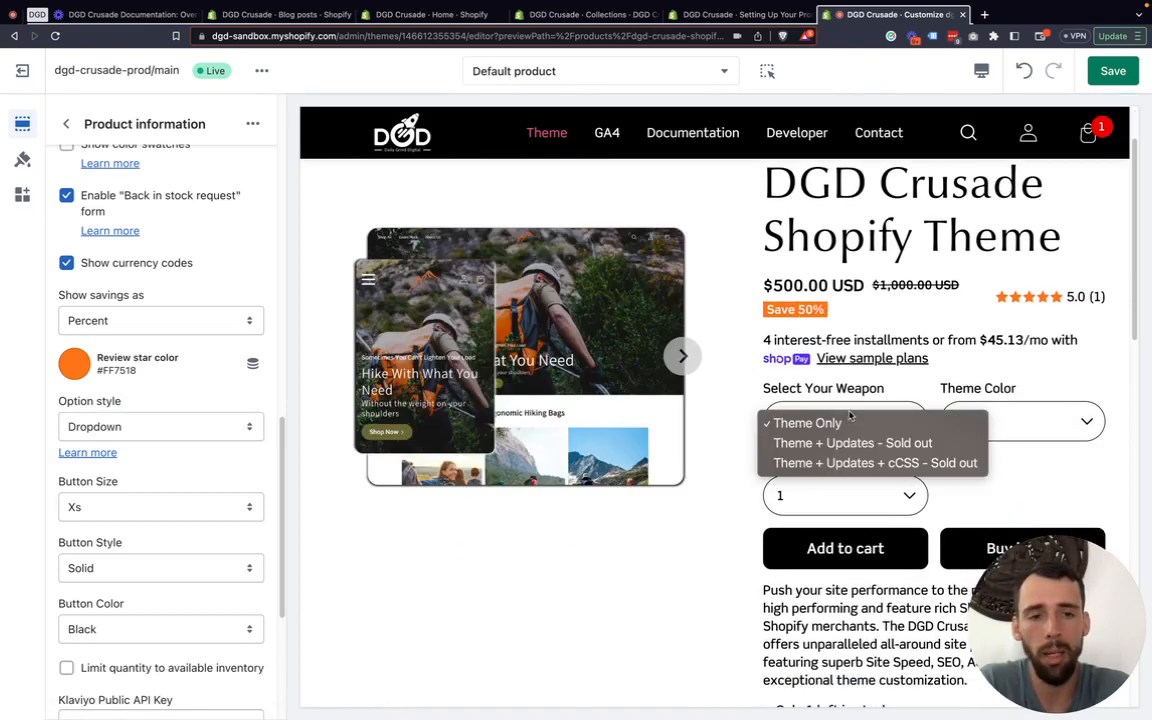
click(1050, 421)
click(851, 426)
click(851, 427)
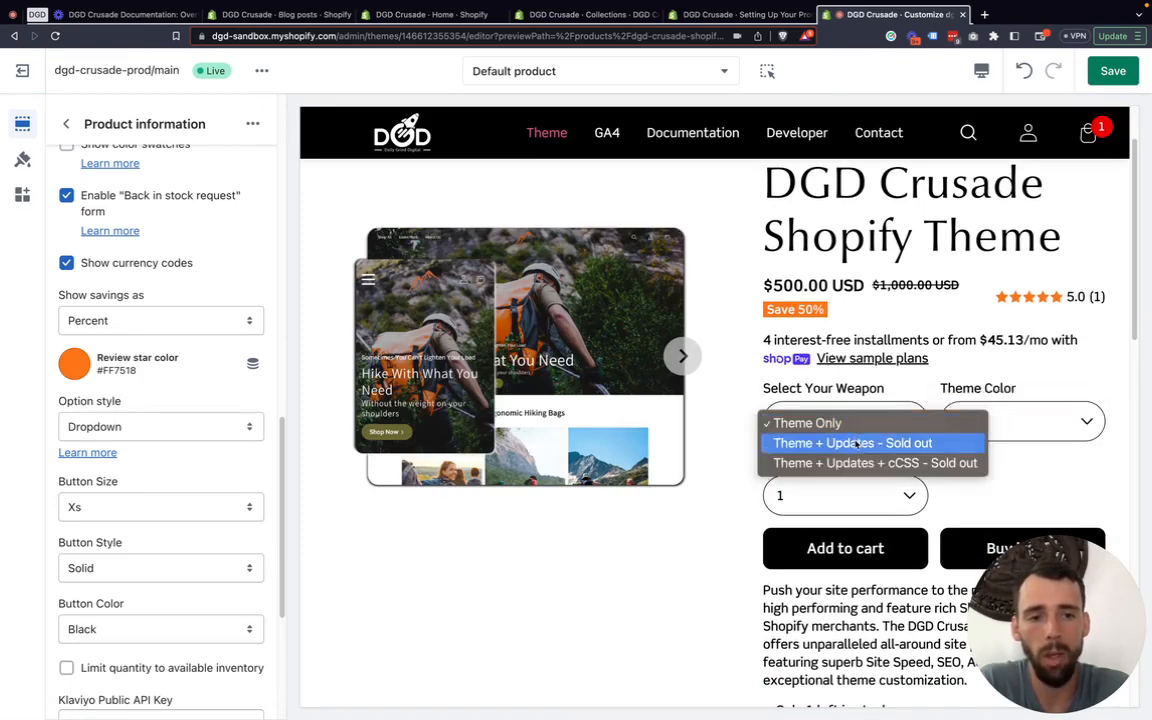
click(1060, 422)
scroll(905, 396, down, 2)
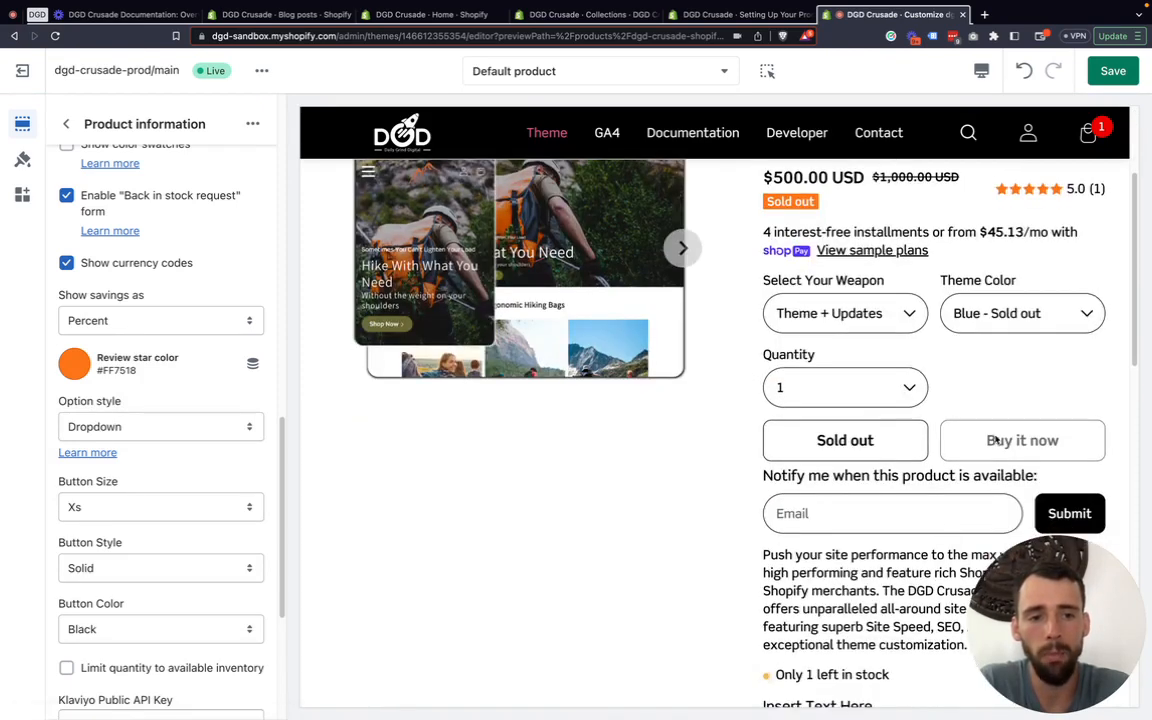
click(907, 318)
click(848, 295)
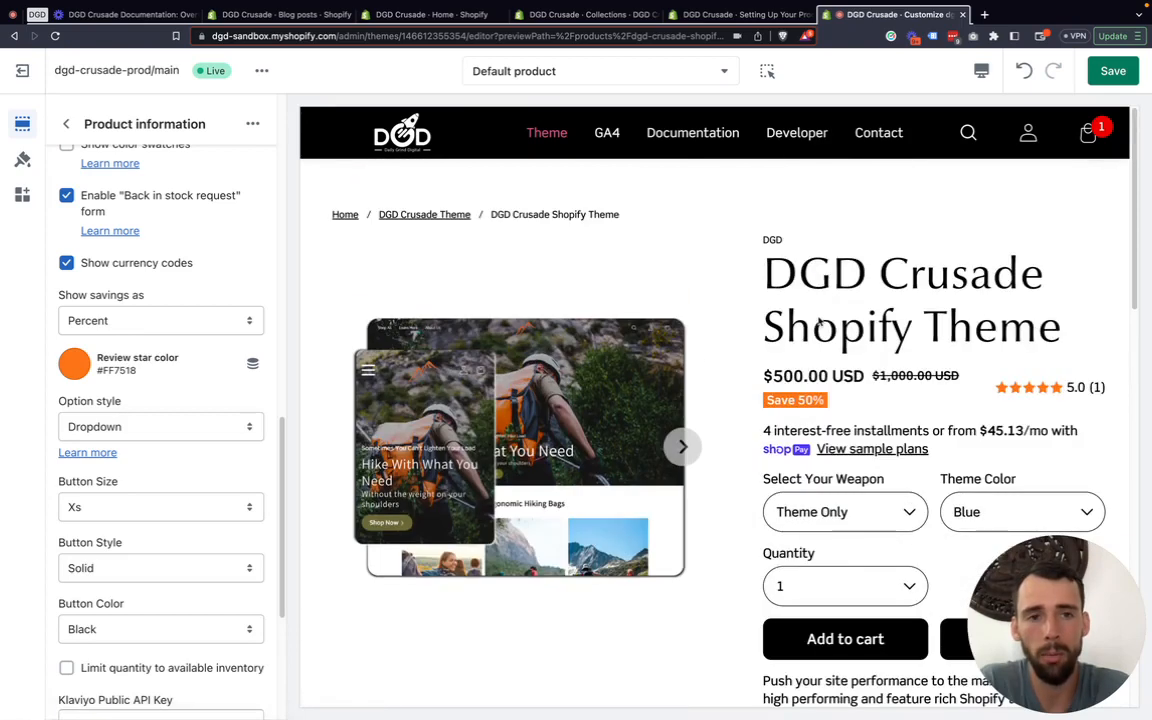
Try Button Size Lg, check the purchase buttons in the preview, and set the size back to Xs
scroll(115, 415, down, 1)
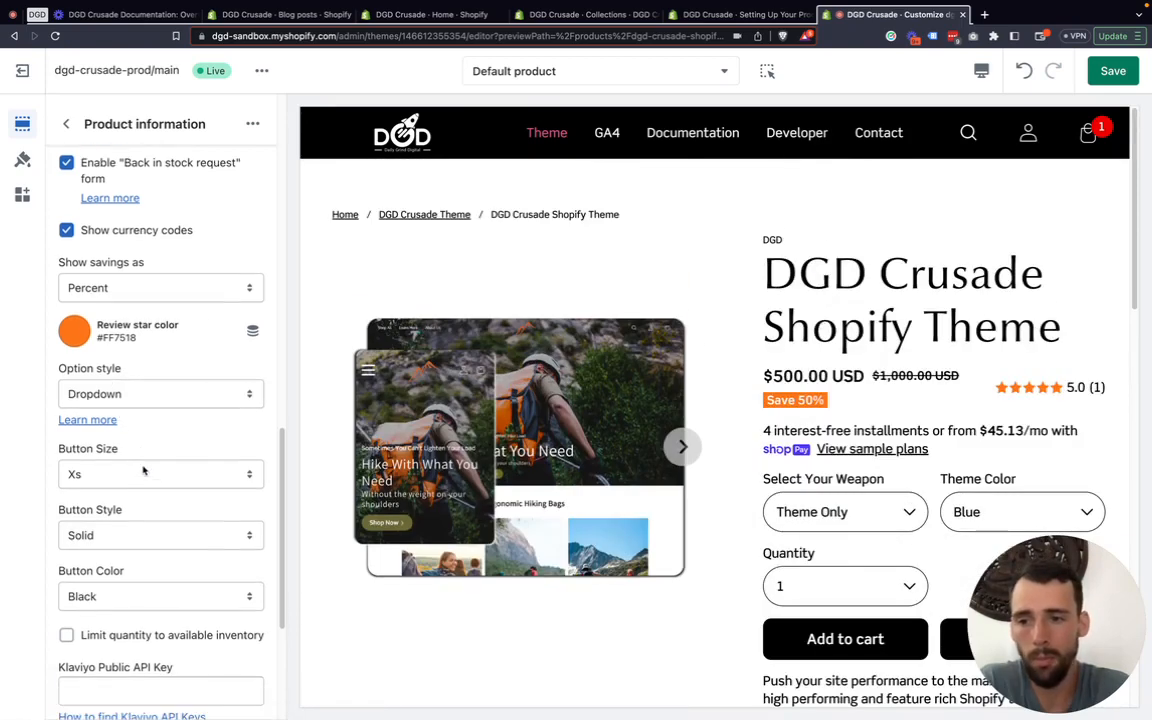
click(141, 477)
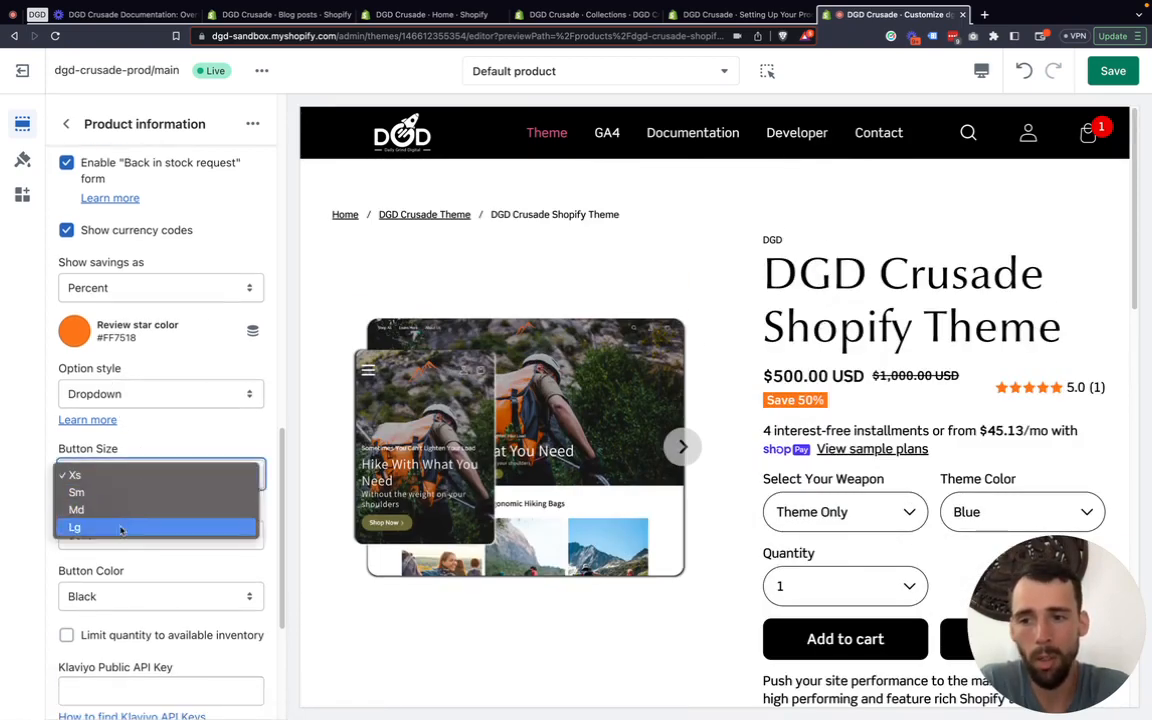
click(121, 528)
scroll(848, 432, down, 2)
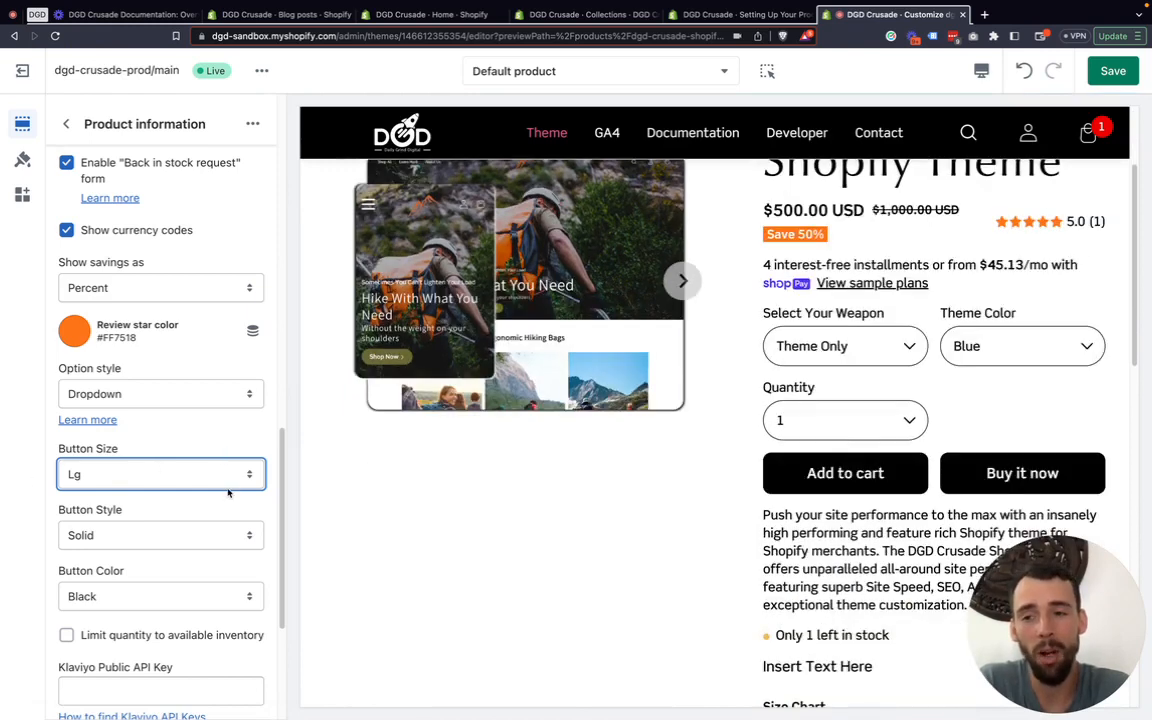
click(121, 477)
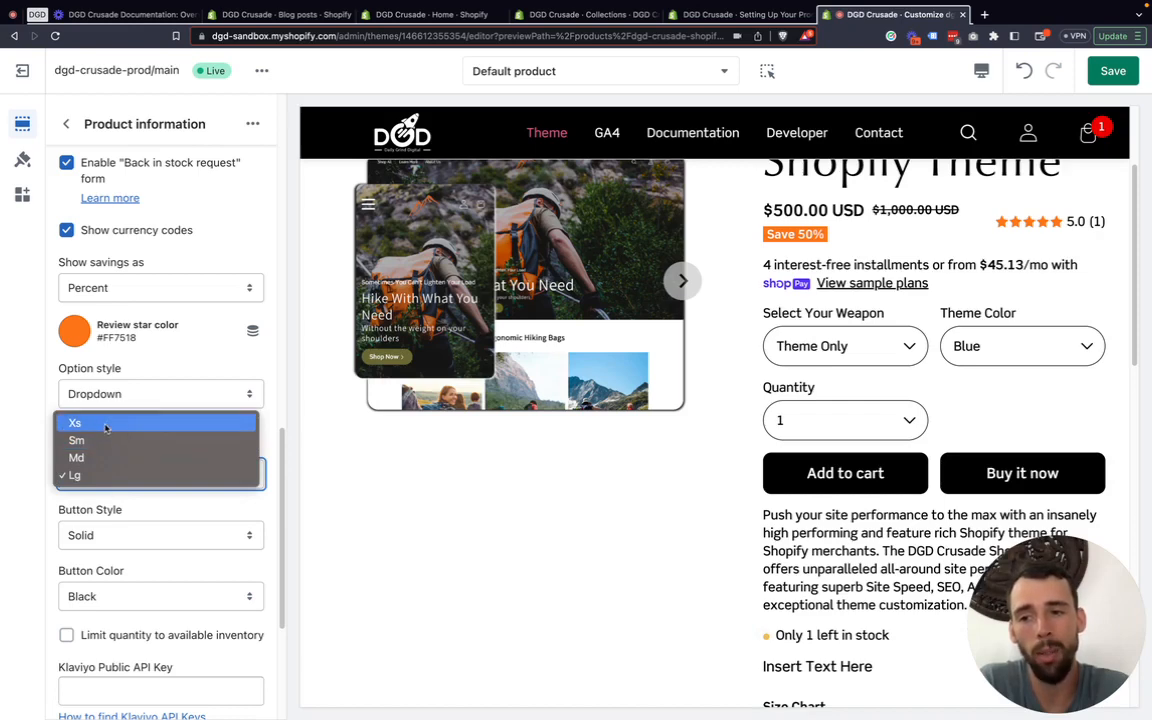
click(106, 430)
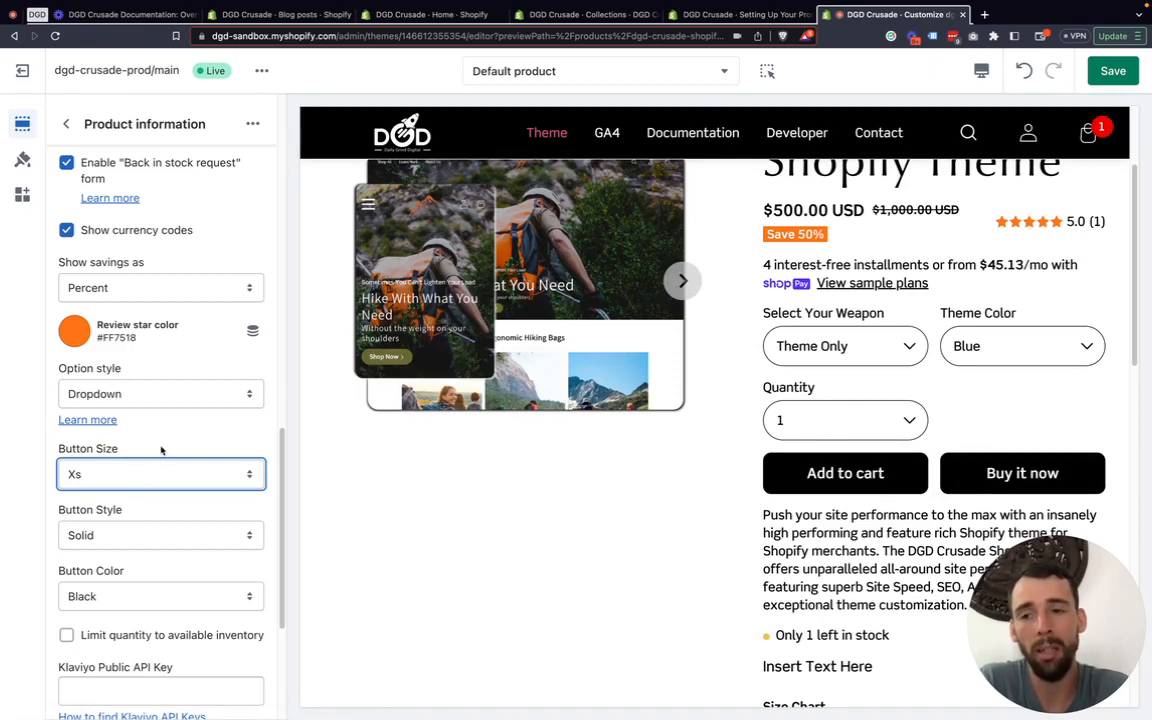
Look over the Quickshop settings in the global theme settings, and collapse the group again
scroll(155, 451, up, 2)
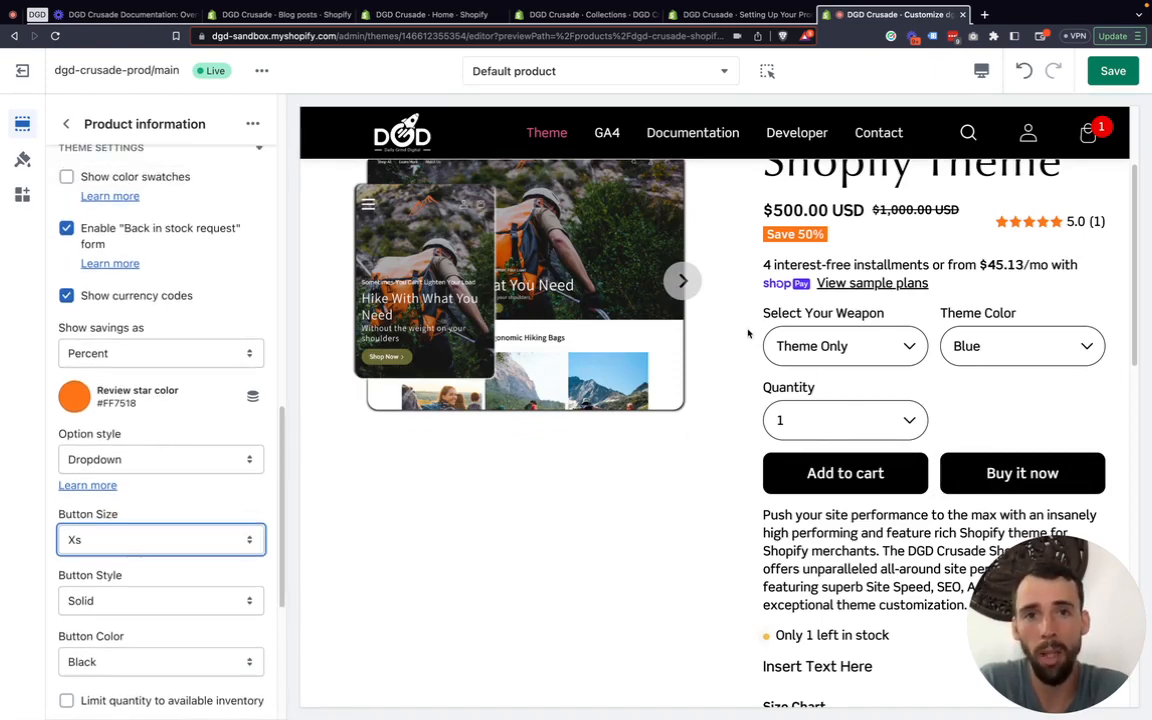
scroll(141, 262, up, 5)
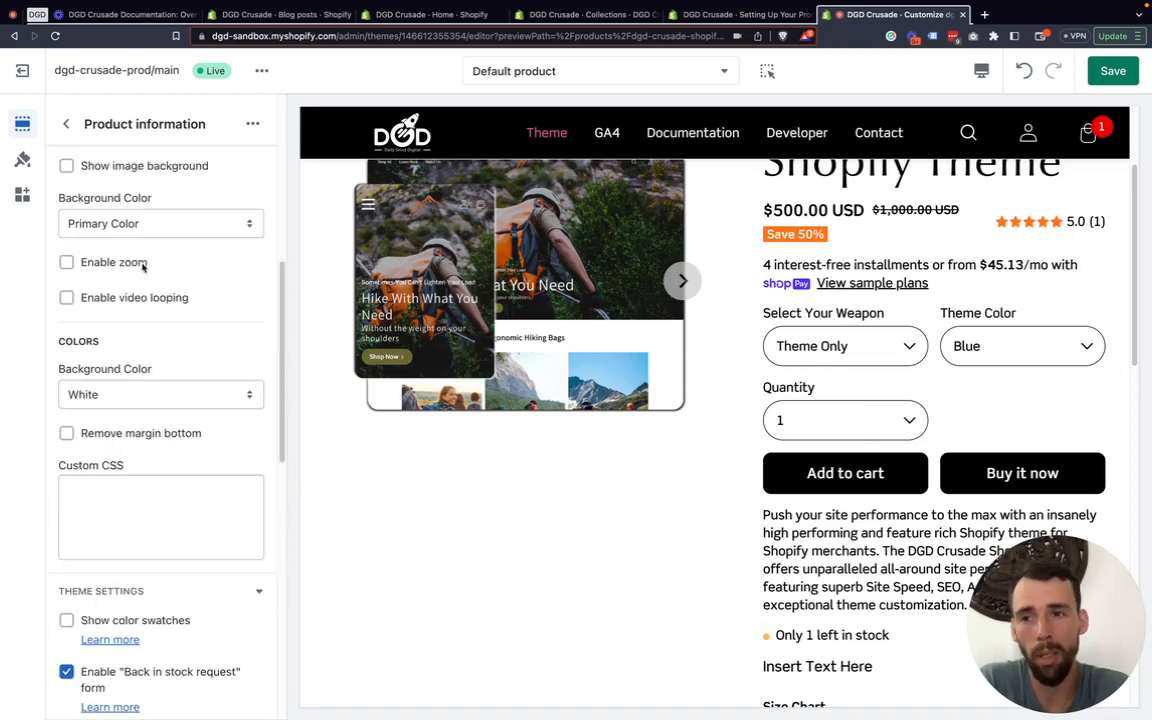
scroll(126, 284, up, 4)
click(24, 162)
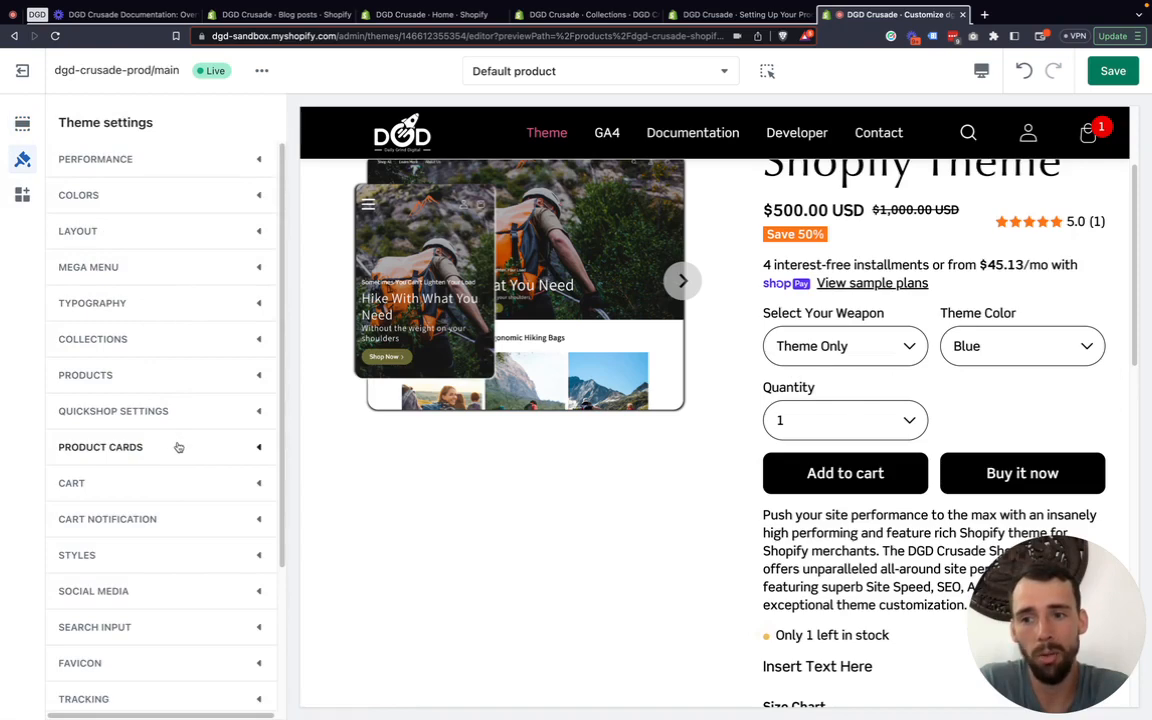
click(250, 410)
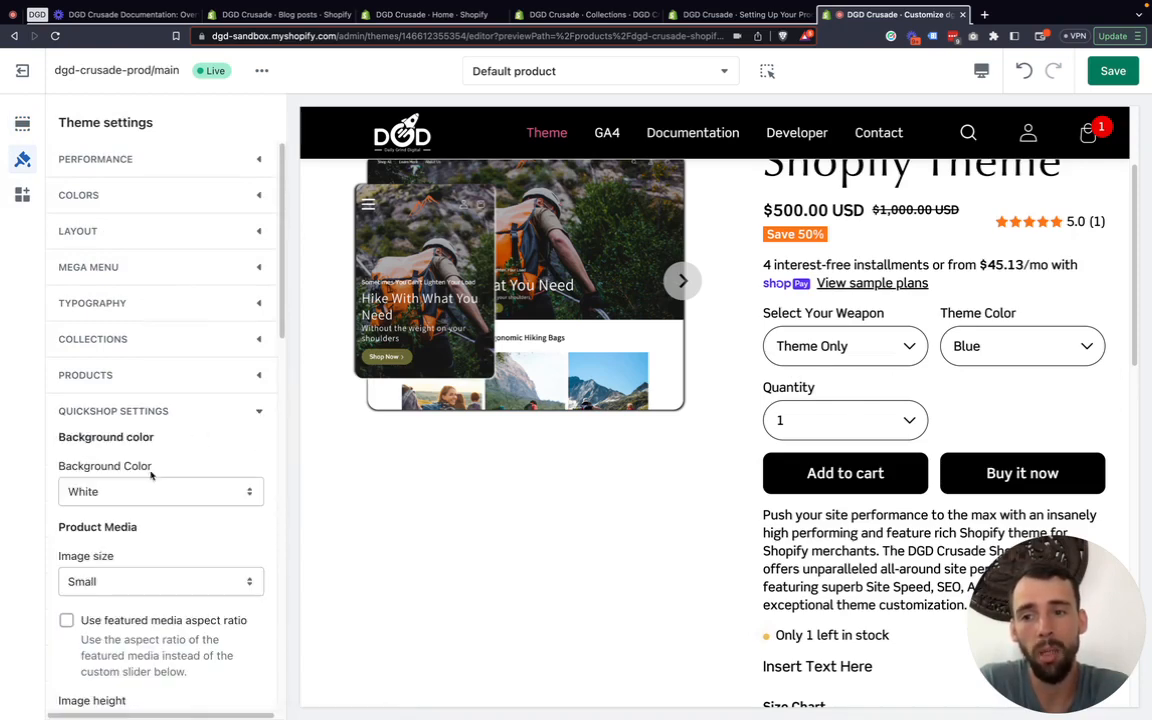
scroll(151, 476, down, 1)
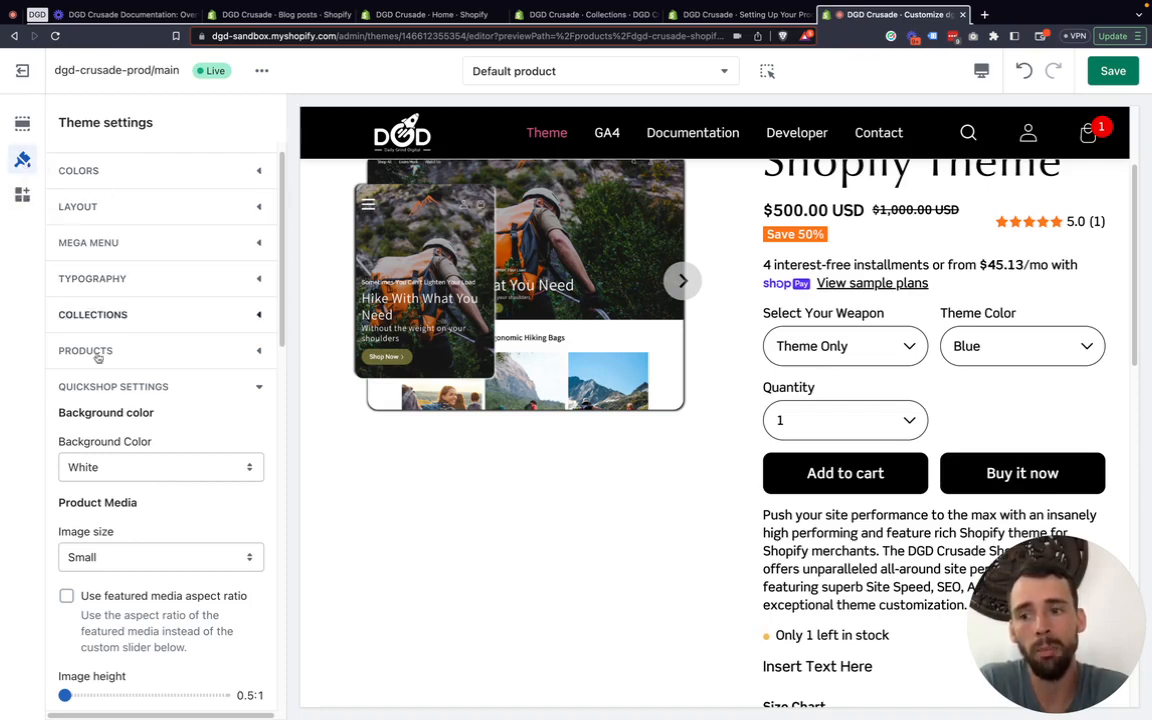
scroll(127, 469, down, 1)
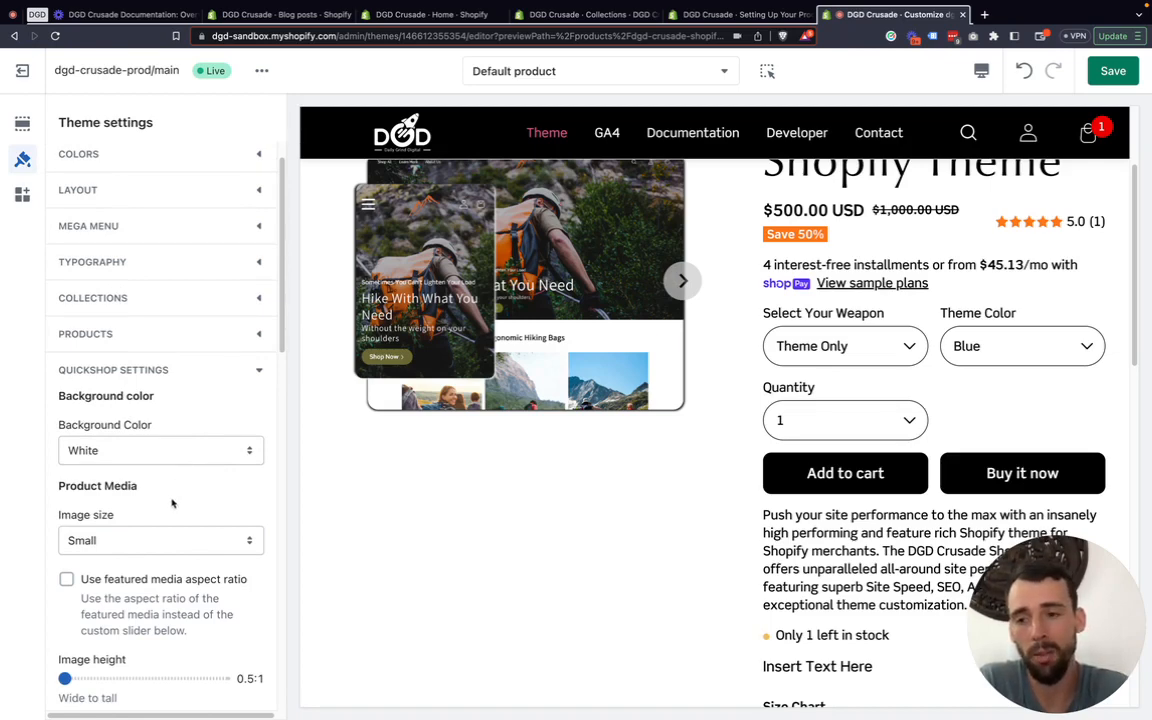
click(256, 372)
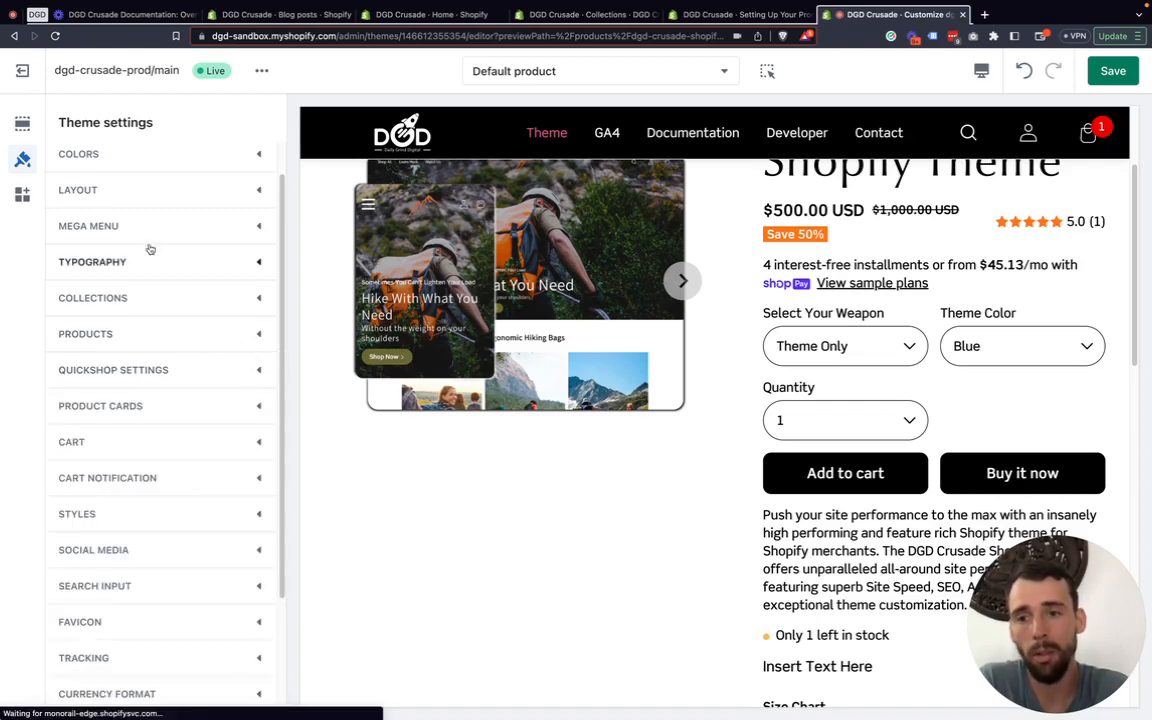
Return to the Product information section, expand its theme settings, and review the button, inventory limit and notification text options
click(22, 124)
scroll(140, 440, down, 1)
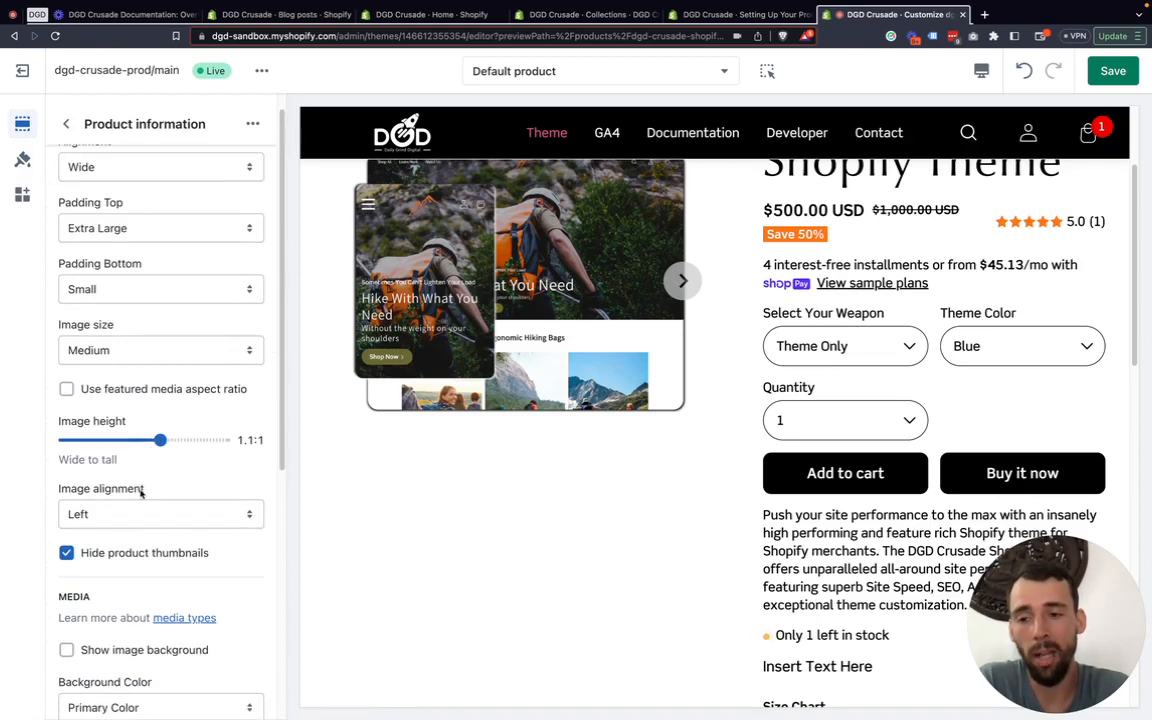
scroll(149, 398, down, 5)
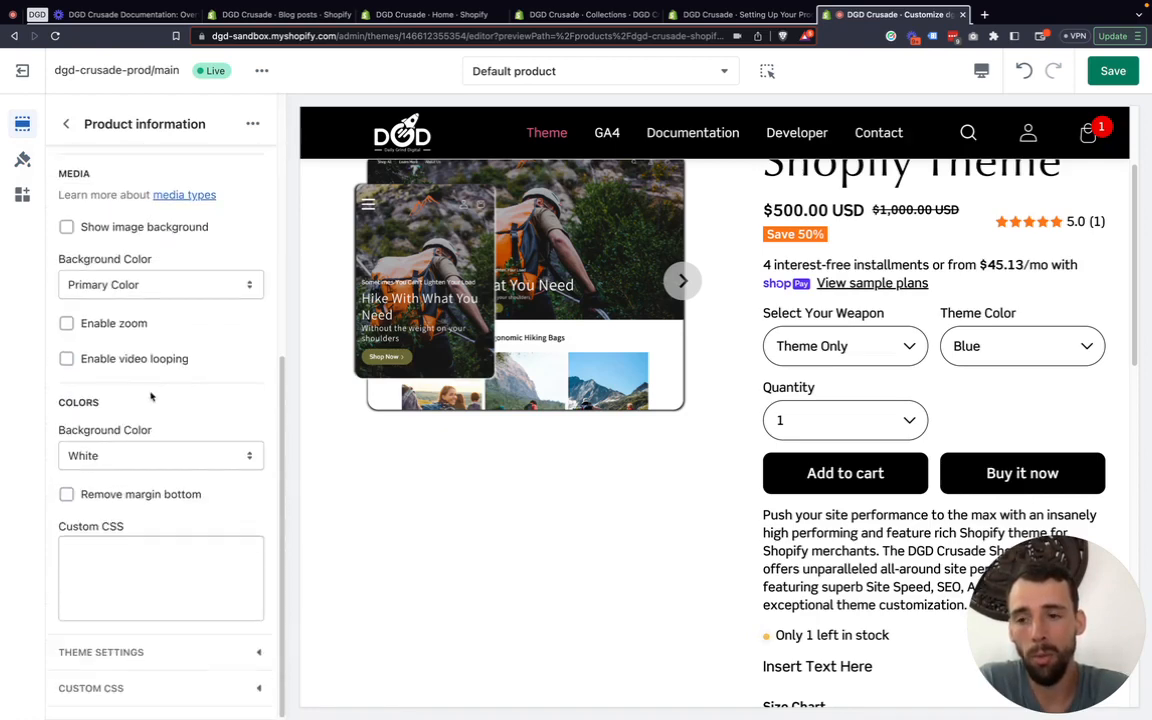
click(236, 652)
scroll(188, 519, down, 5)
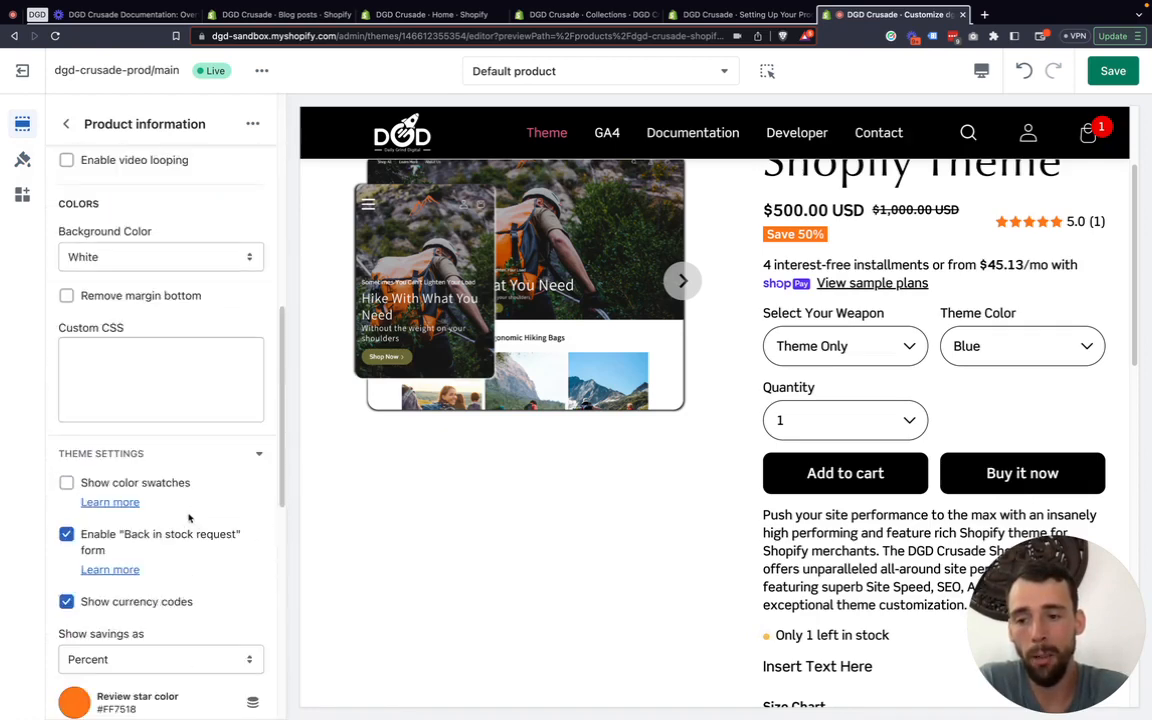
scroll(170, 507, down, 2)
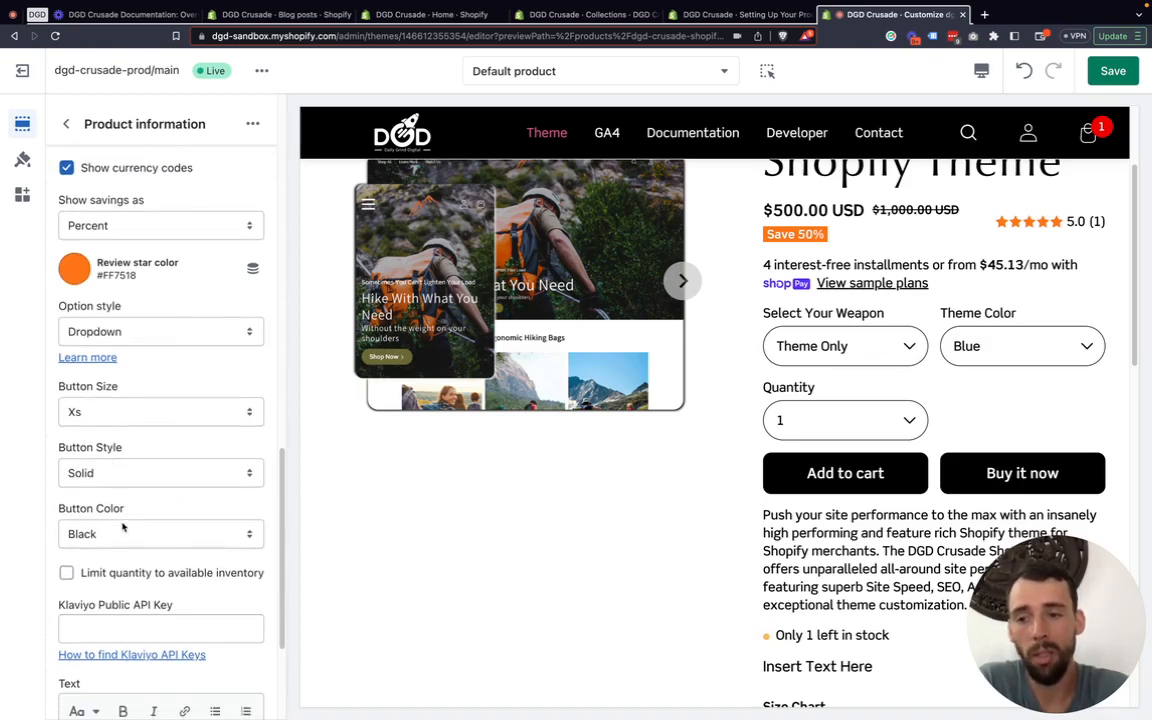
scroll(129, 442, down, 1)
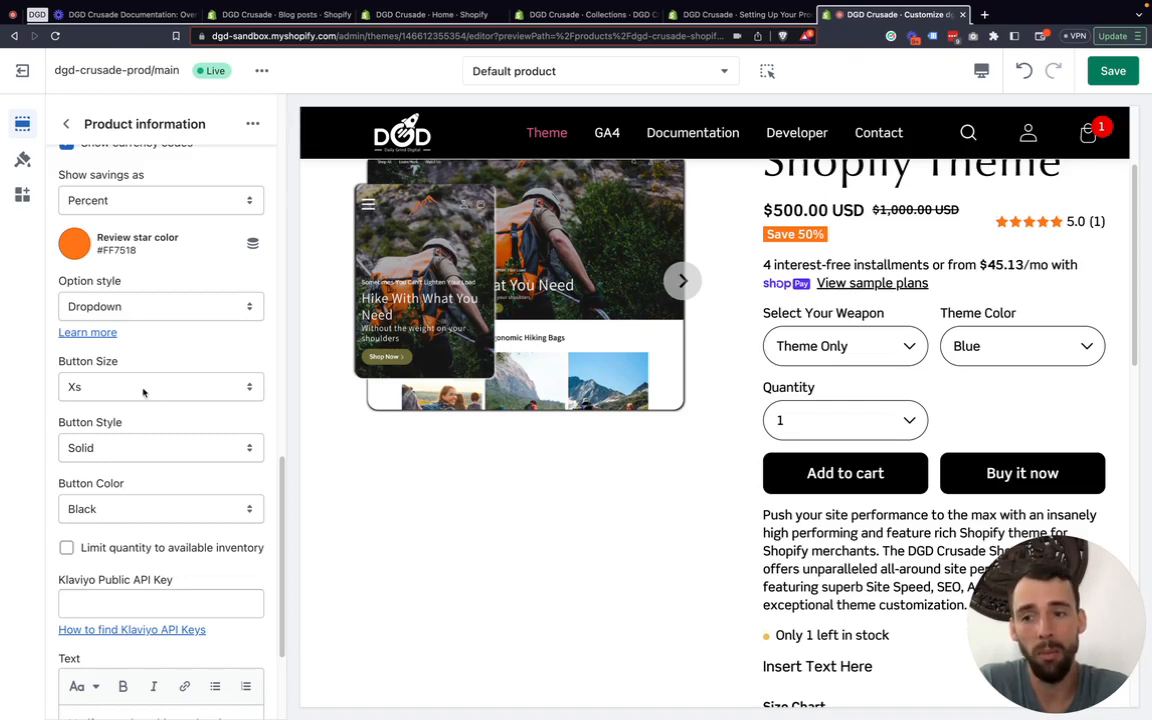
scroll(118, 484, down, 4)
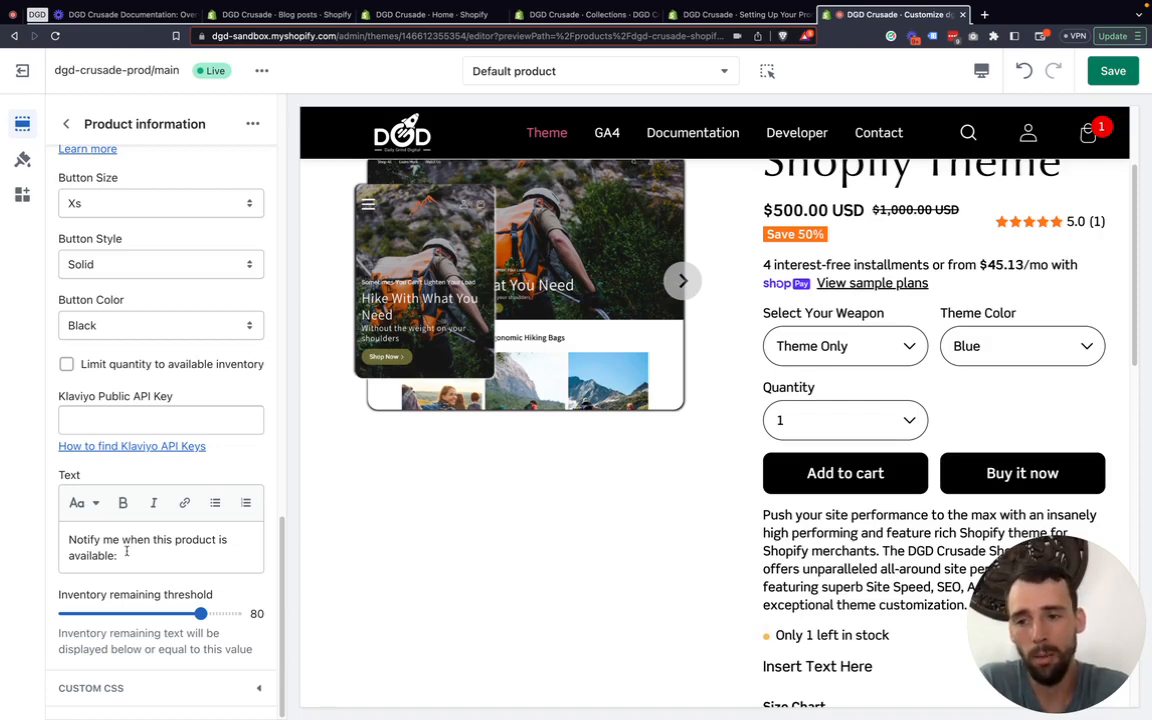
Highlight the "Notify me when this product is available:" text in the settings and in the preview of the Theme + Updates variant
click(127, 556)
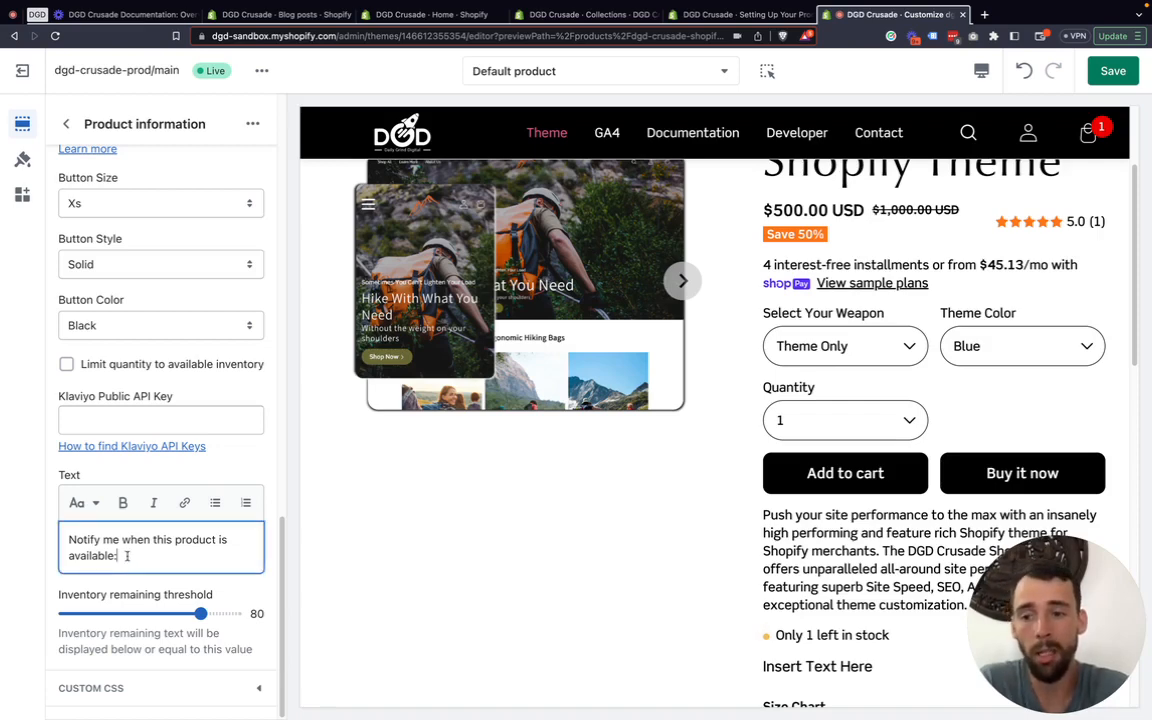
drag(127, 556, 70, 537)
click(893, 360)
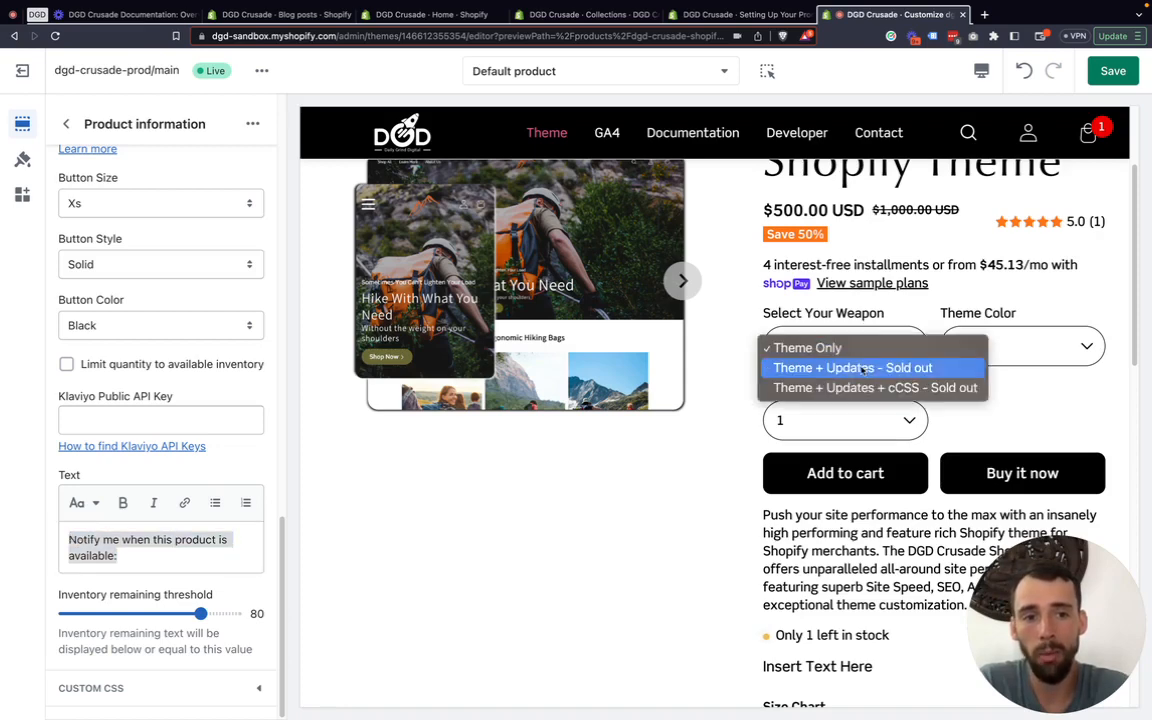
click(840, 368)
scroll(836, 437, down, 1)
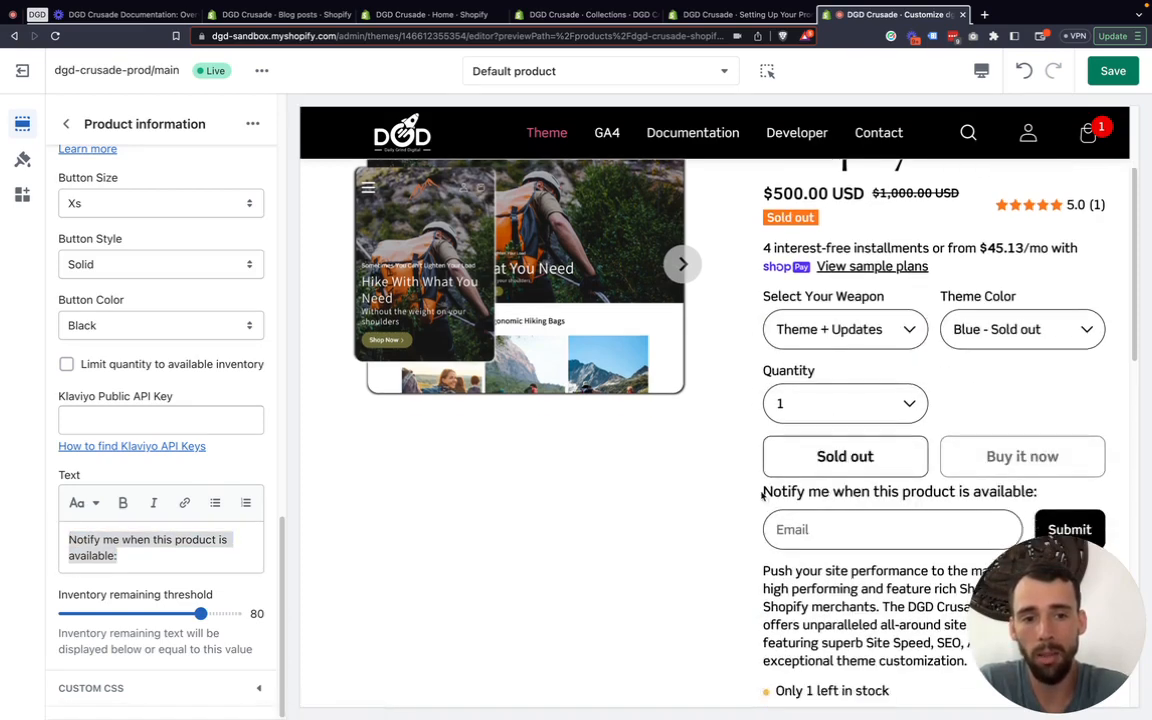
drag(762, 492, 1046, 492)
drag(164, 557, 62, 532)
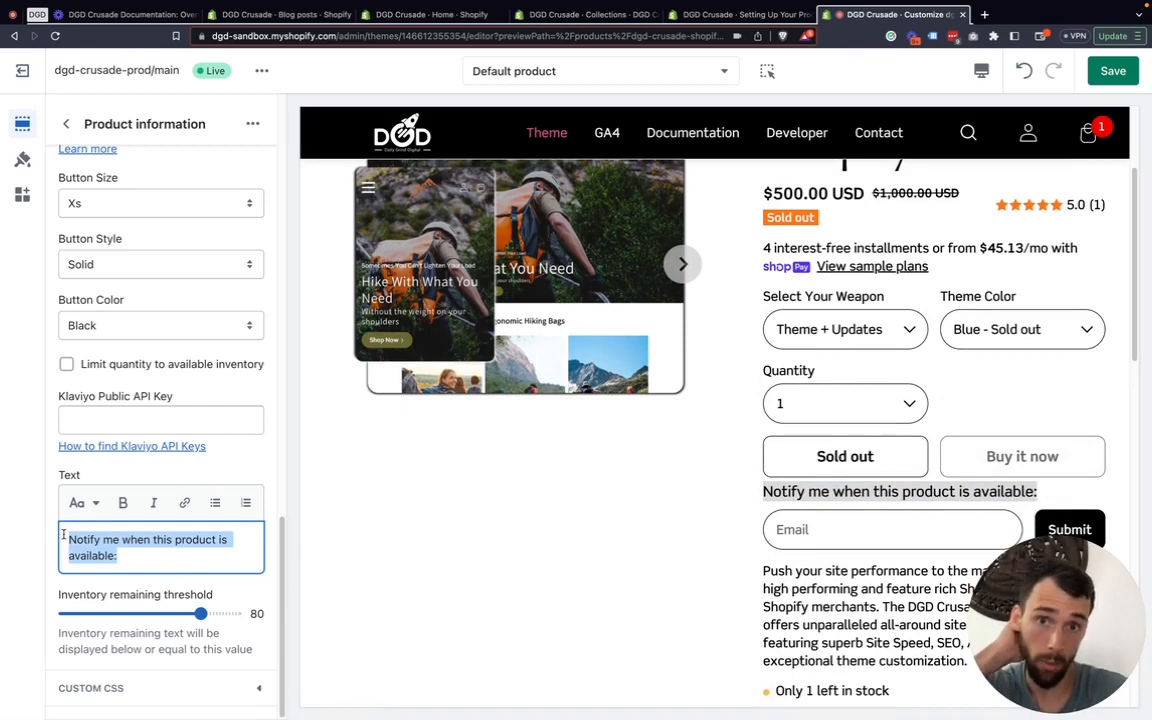
Switch the previewed variant back to Theme Only and return to the default product template's list of sections and blocks
scroll(60, 390, up, 4)
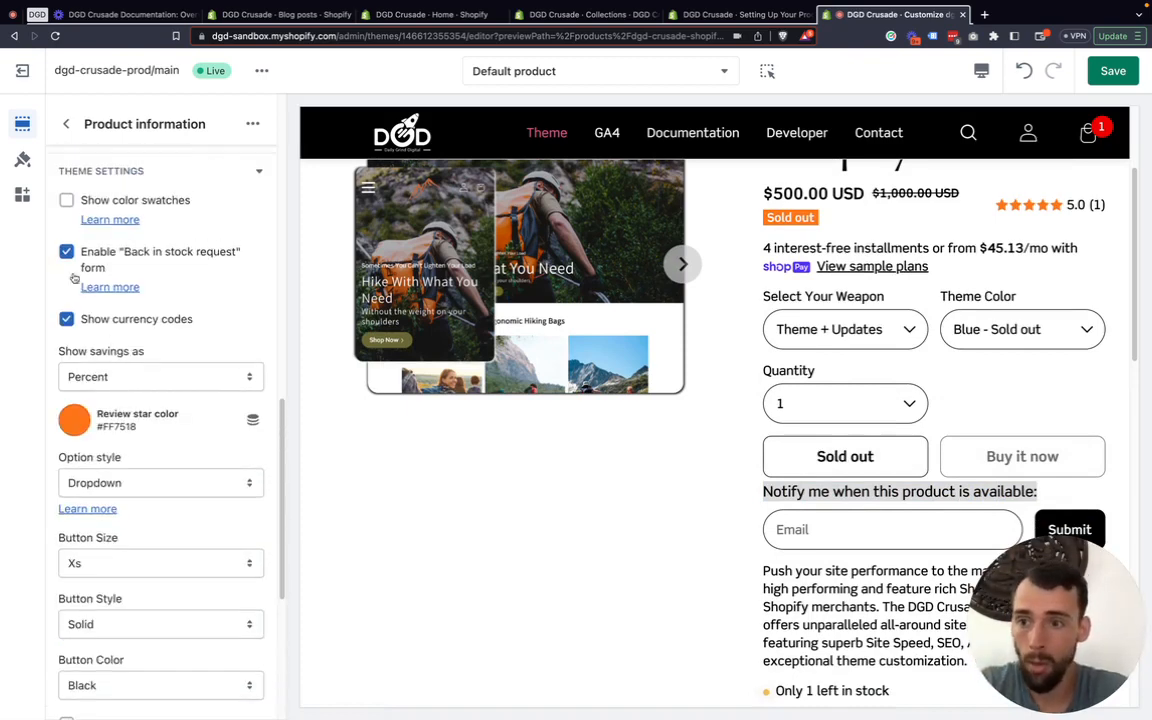
scroll(73, 278, up, 10)
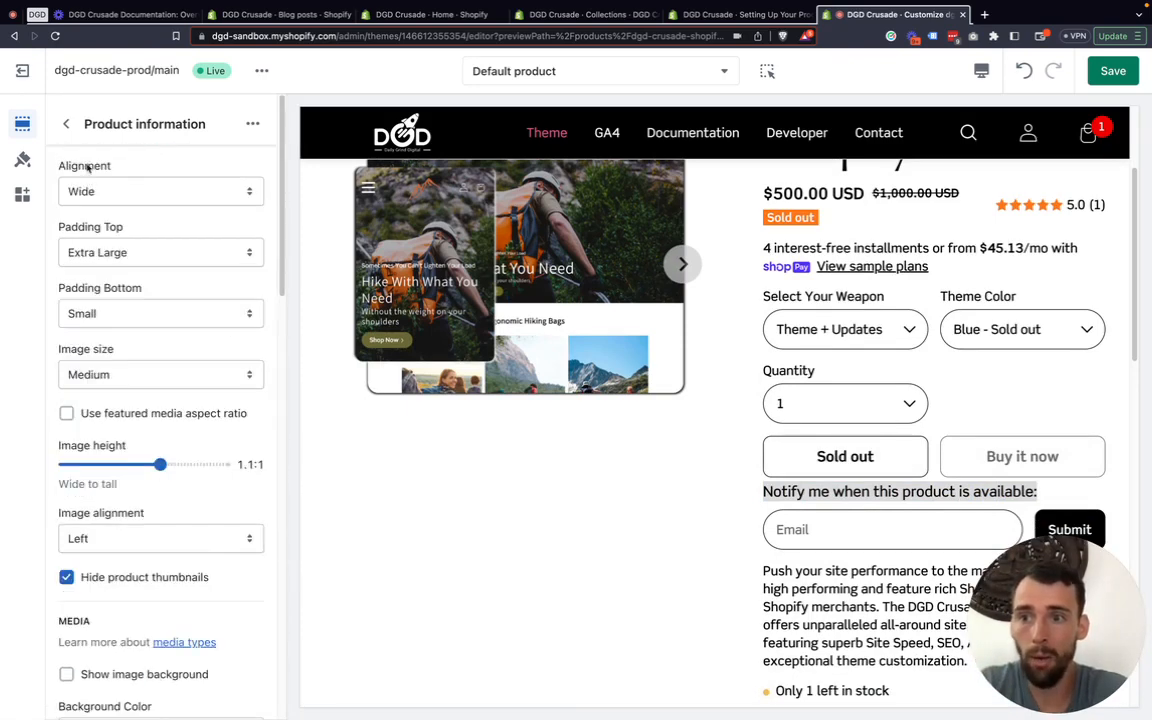
scroll(863, 256, up, 2)
scroll(850, 266, down, 2)
scroll(837, 281, up, 2)
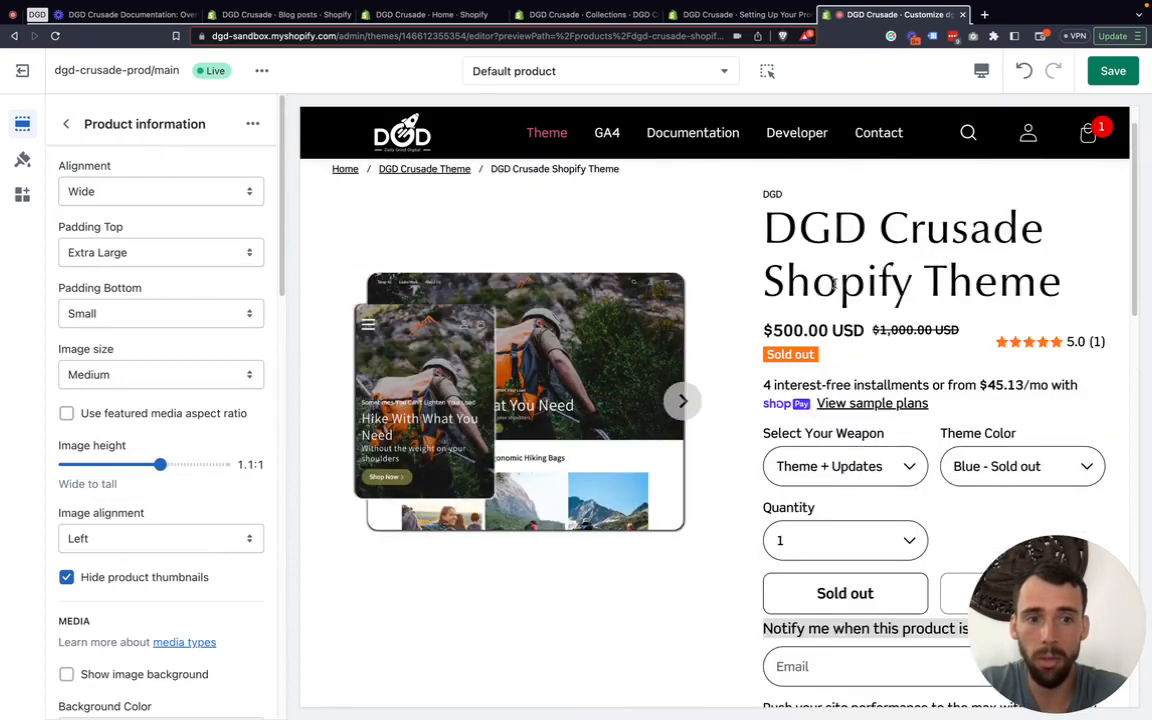
click(837, 451)
click(836, 449)
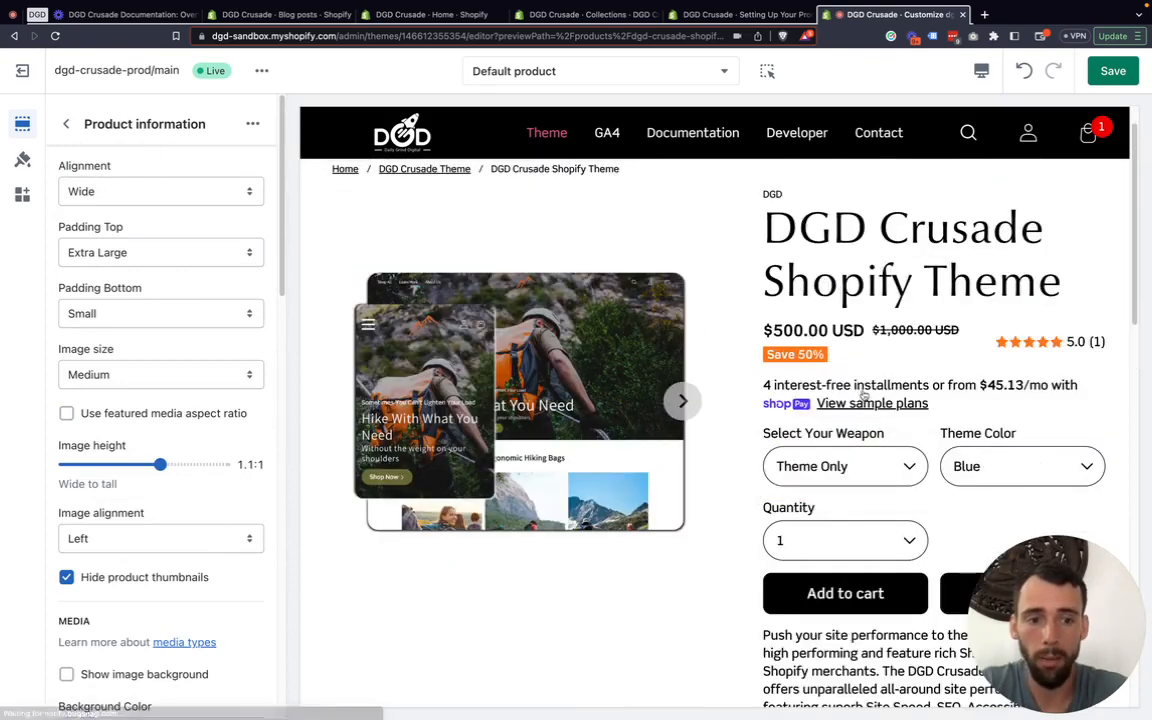
click(65, 126)
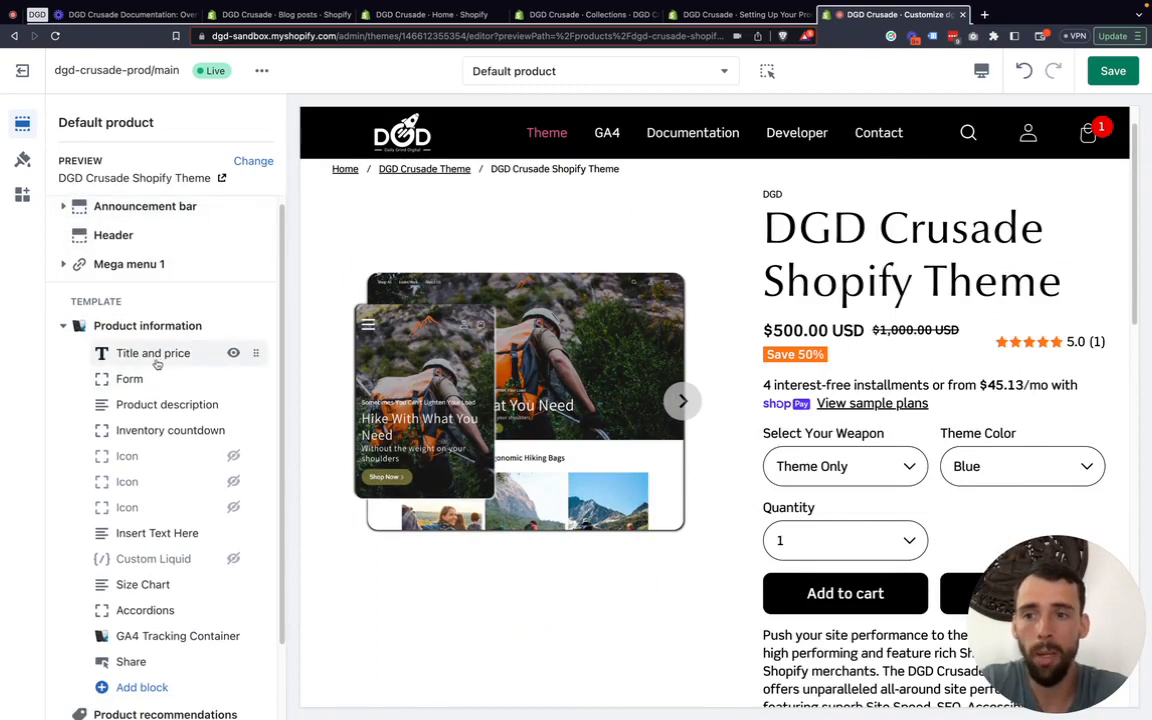
In the Title and price block, try the Collection navigation option, and set Navigation to None
click(156, 360)
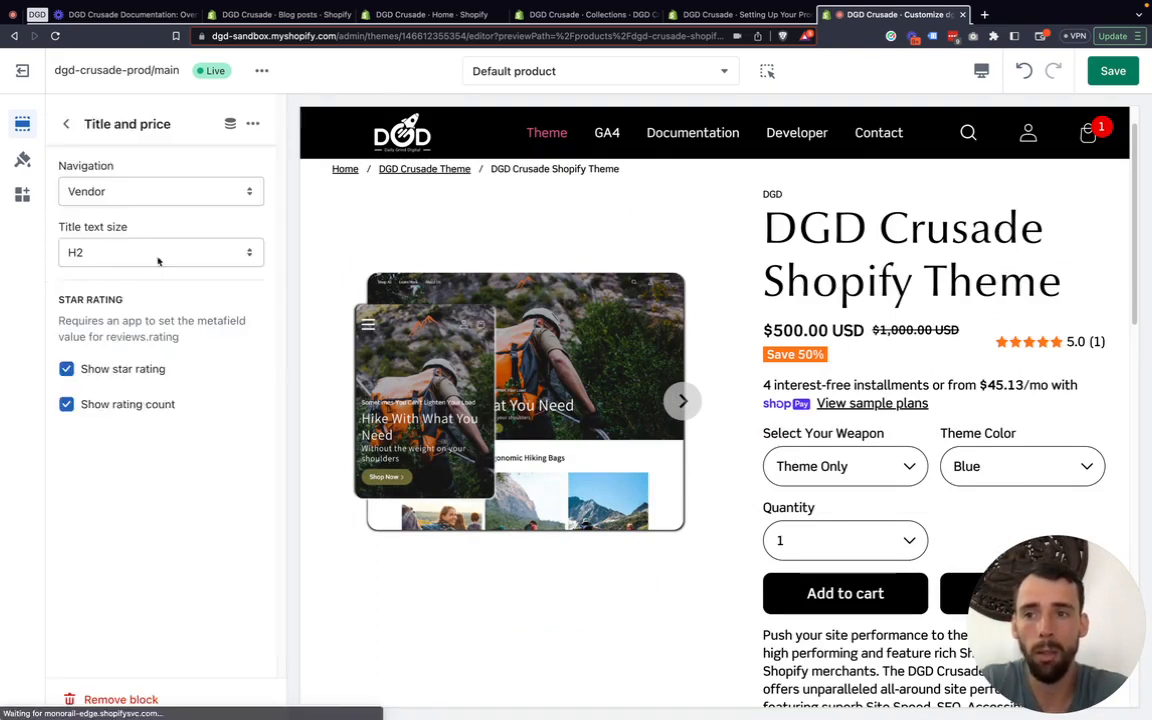
click(130, 198)
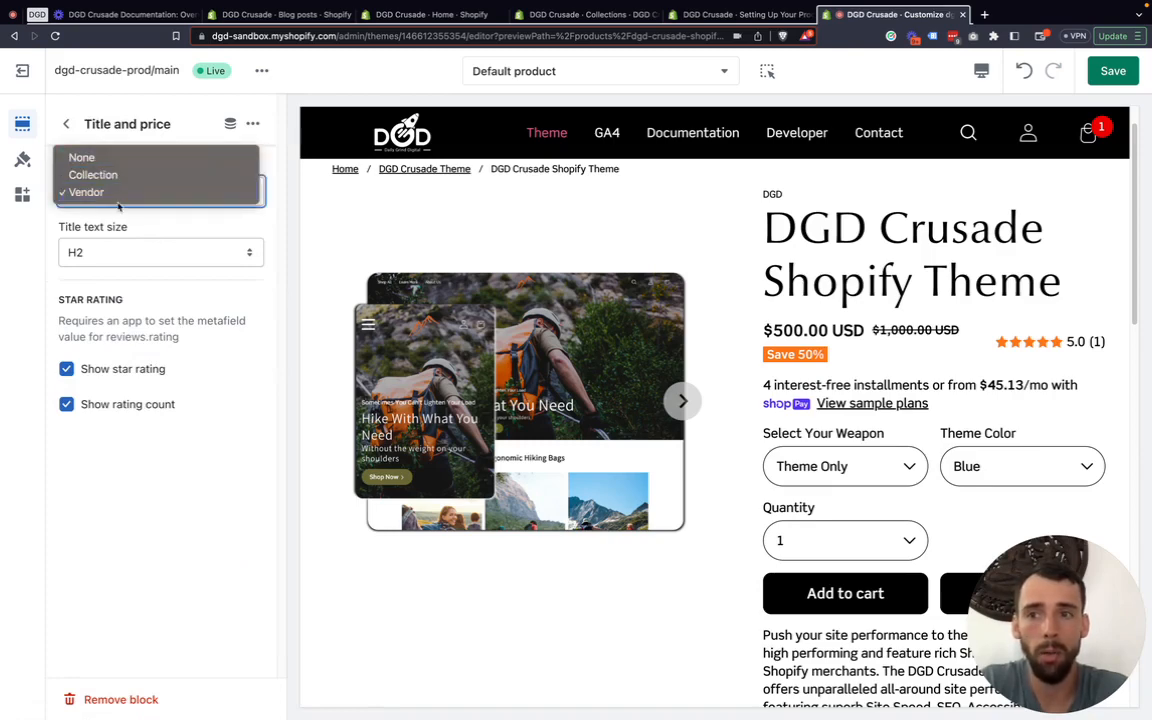
click(115, 177)
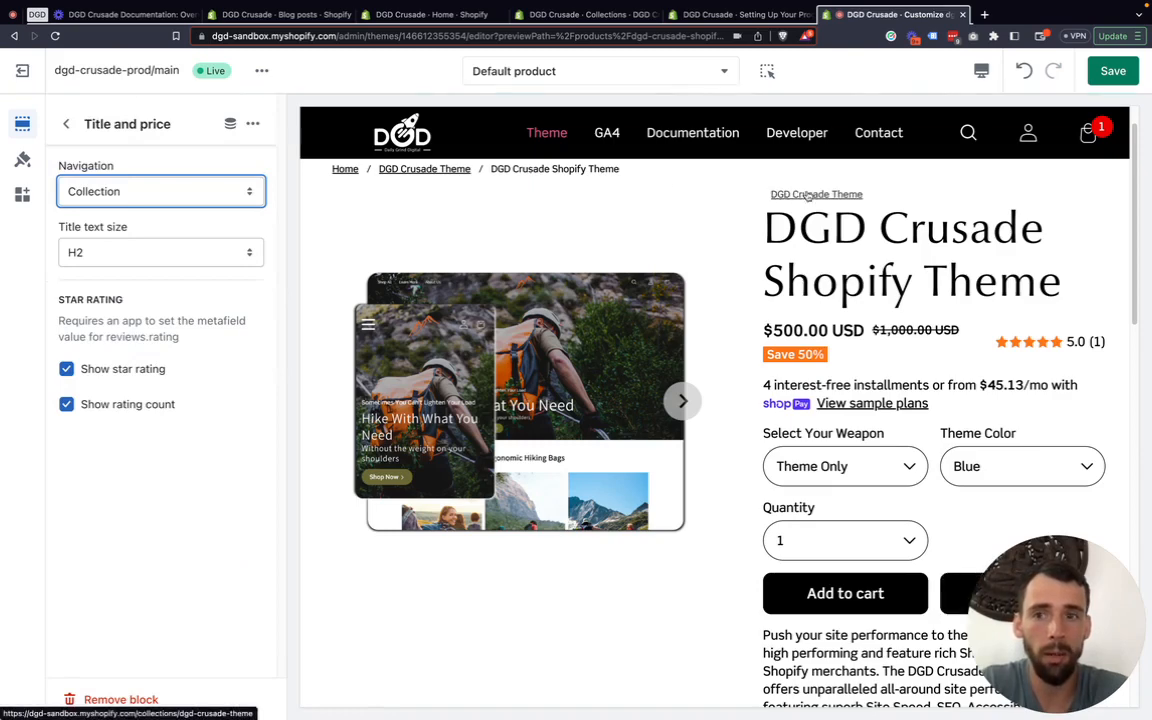
click(130, 195)
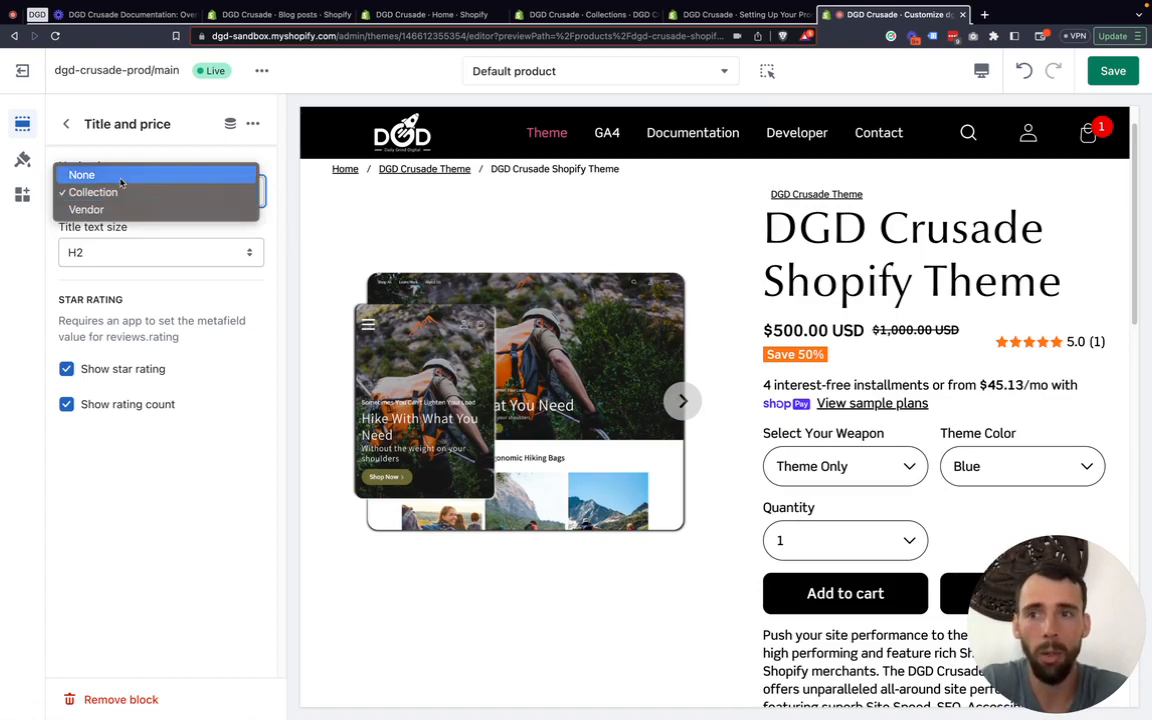
click(120, 180)
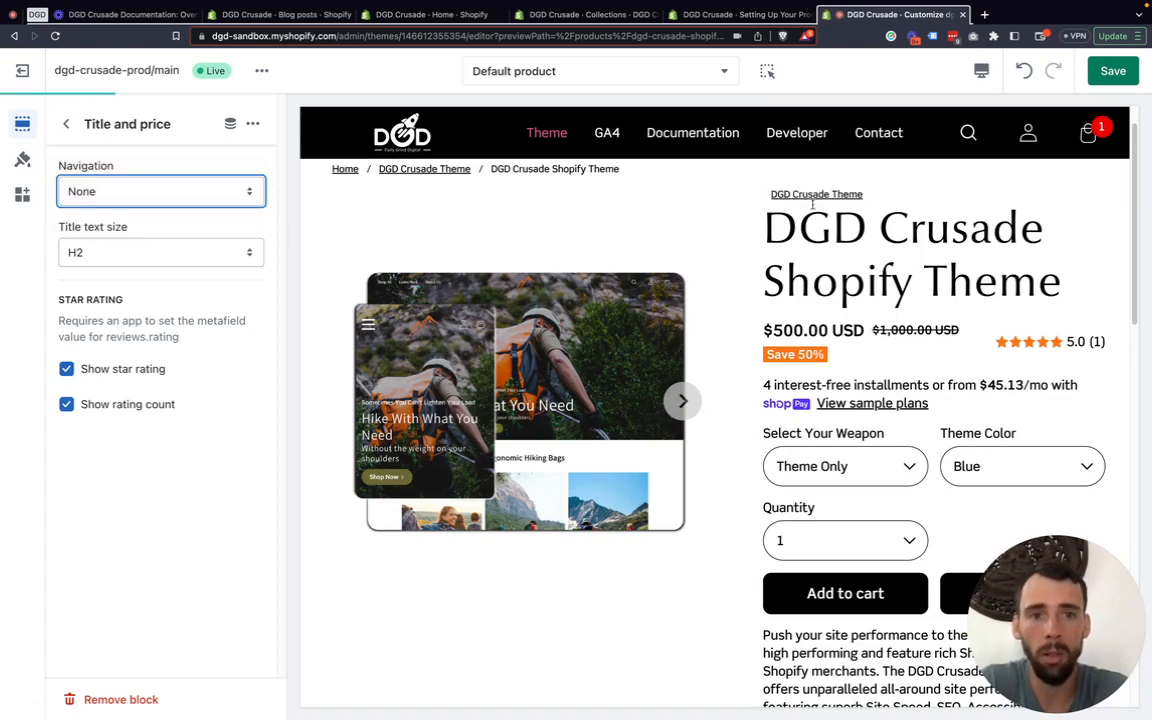
Try the title text sizes H4 and H1 in the Title and price block, and return the size to H2
click(91, 252)
click(25, 247)
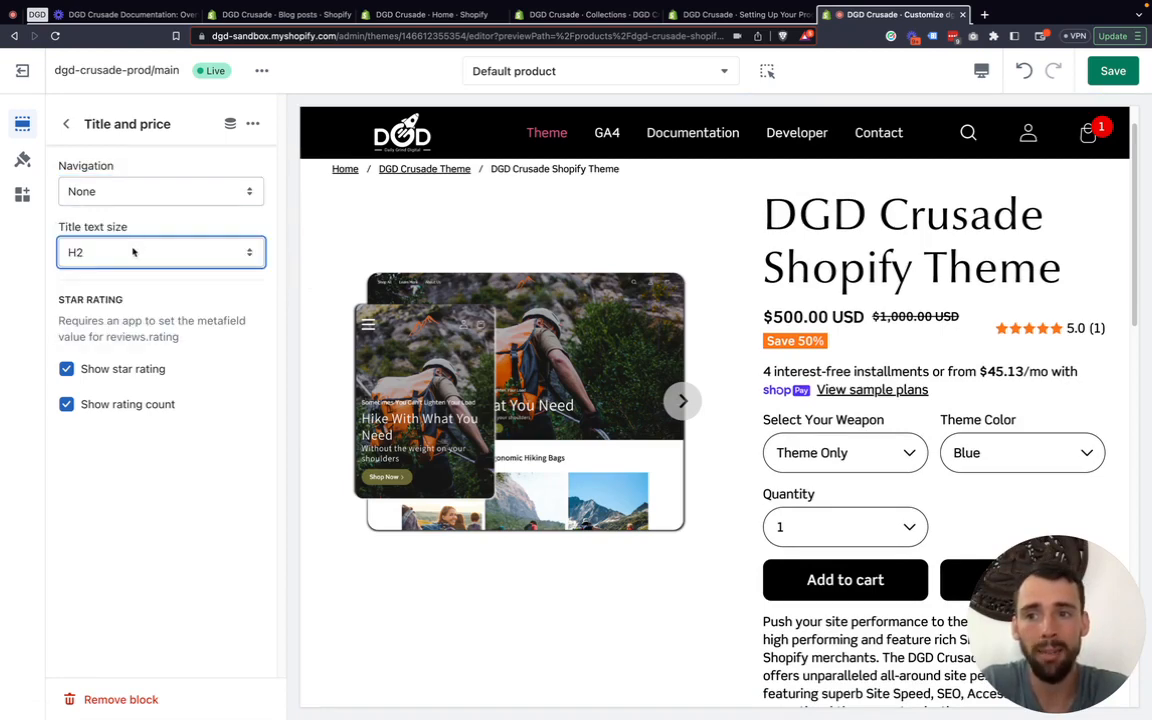
click(118, 250)
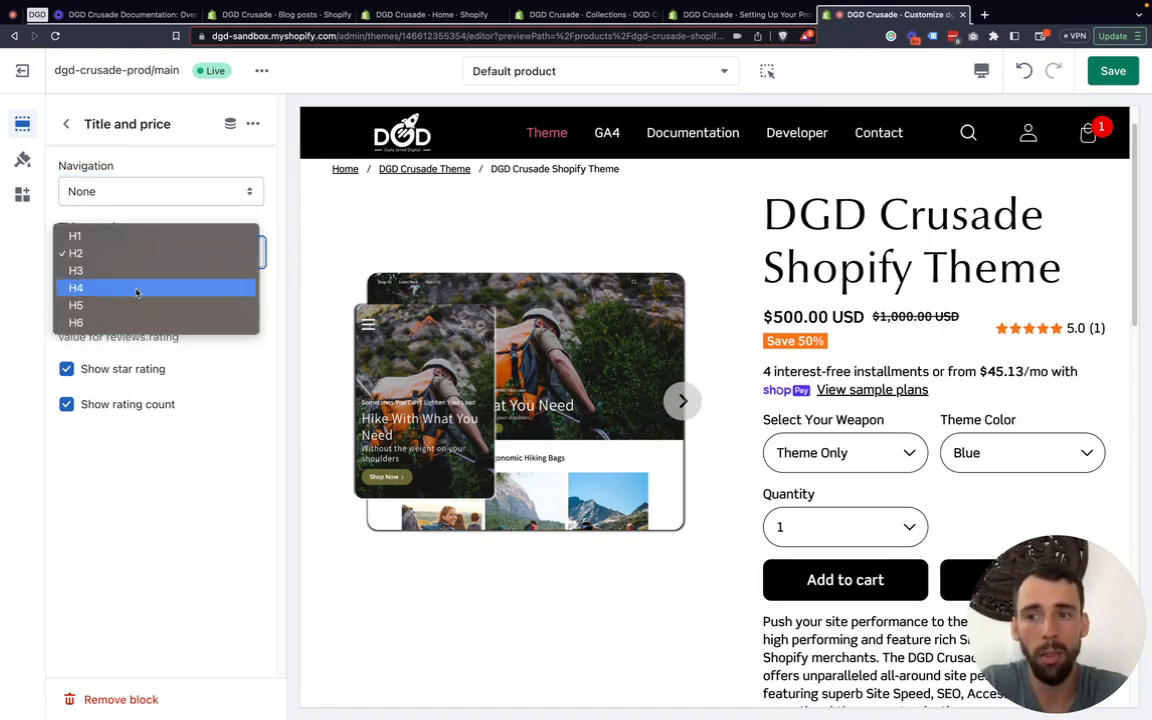
click(137, 289)
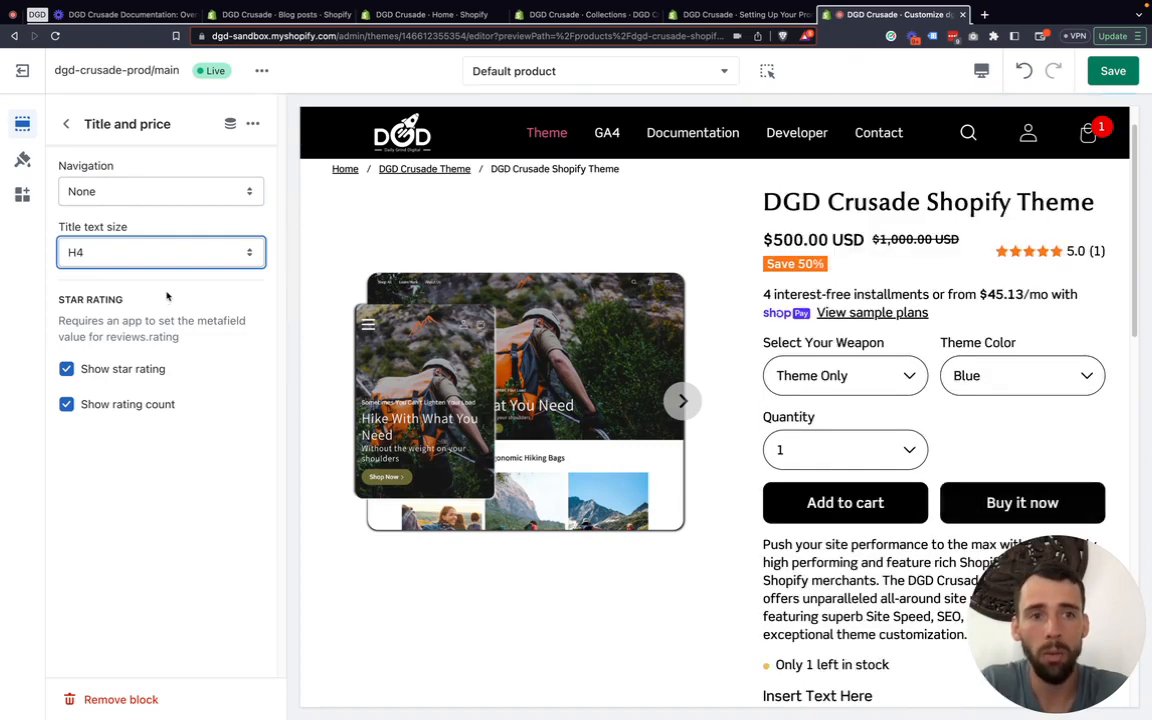
click(107, 245)
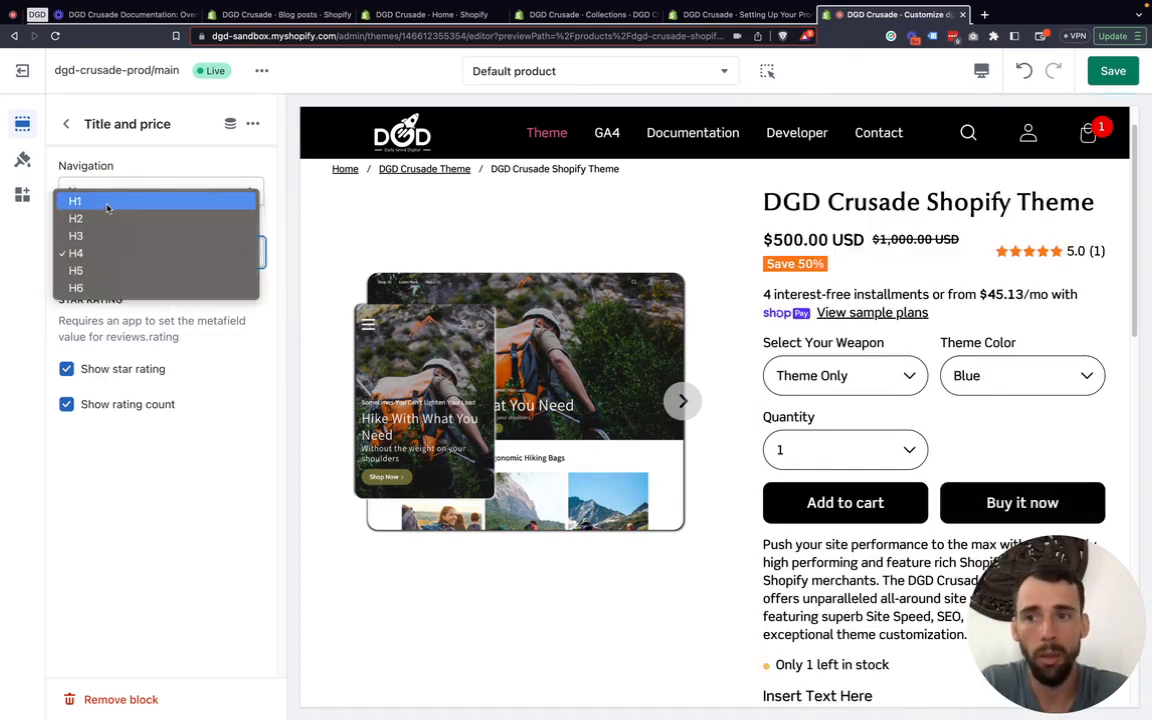
click(107, 203)
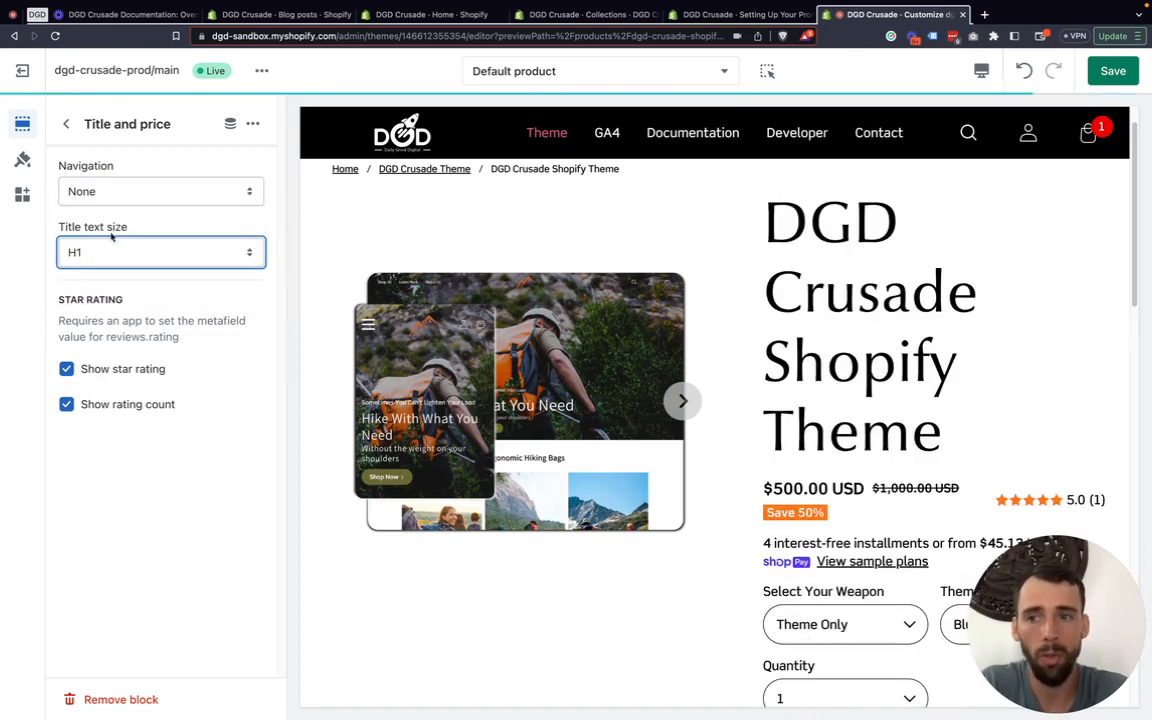
click(93, 257)
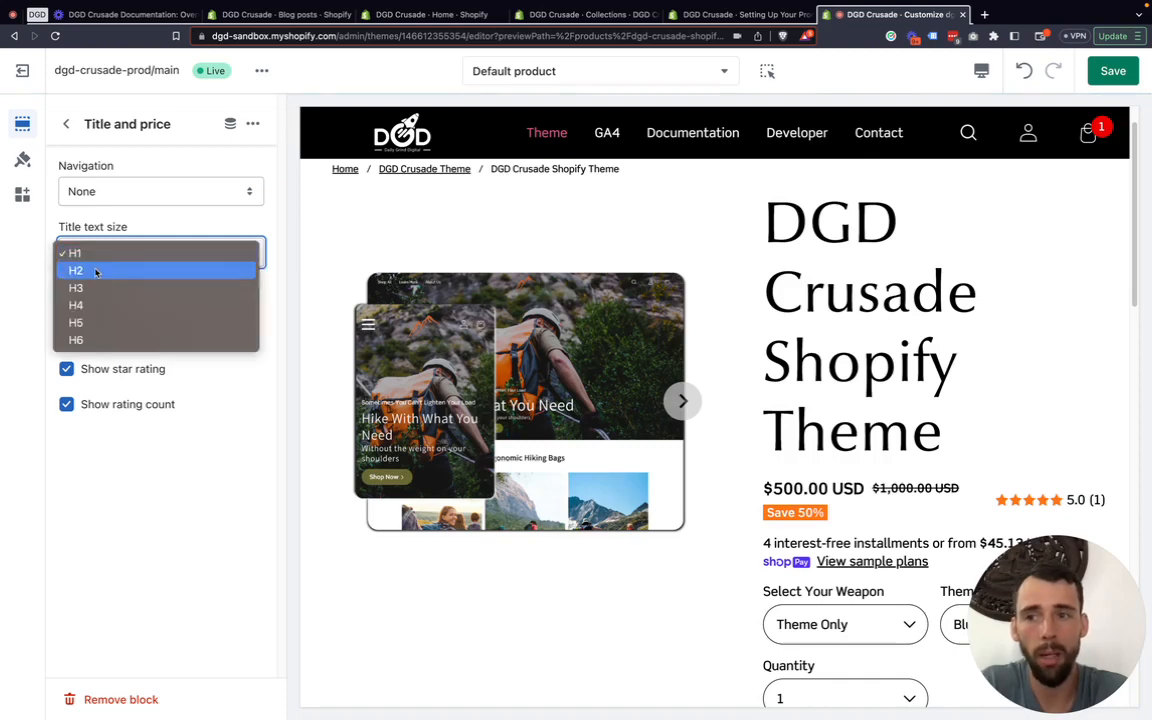
click(96, 270)
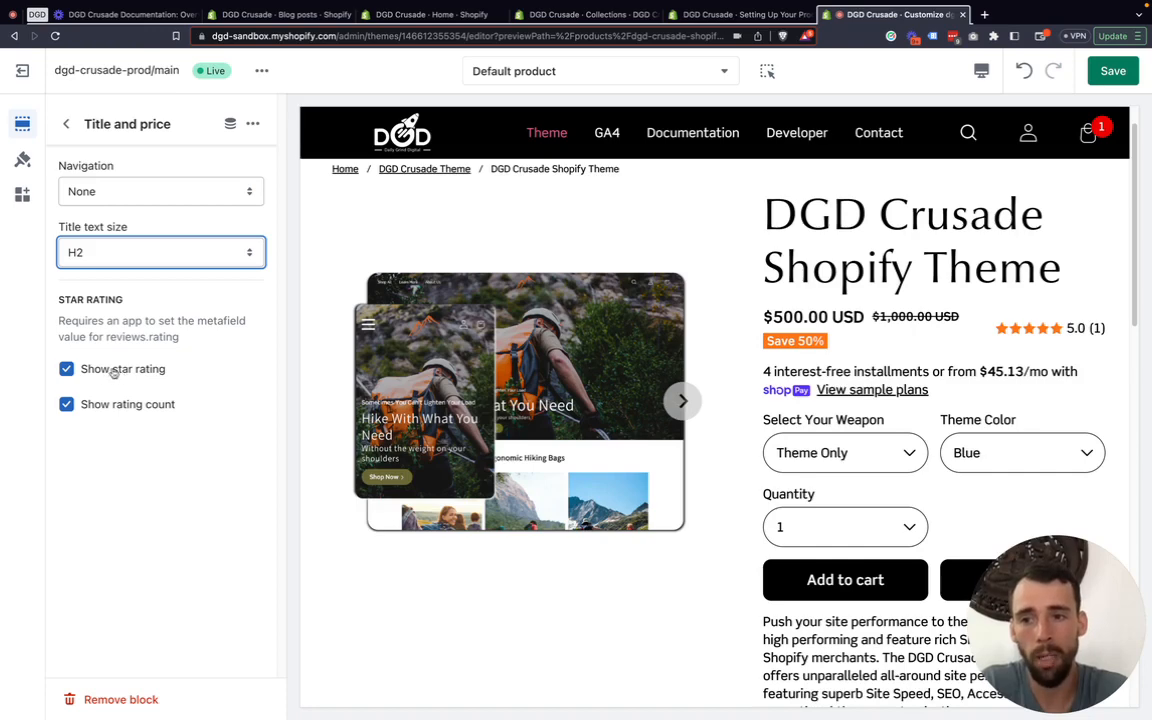
Turn off the rating count and star rating in the Title and price block, and return to the template's block list
click(113, 405)
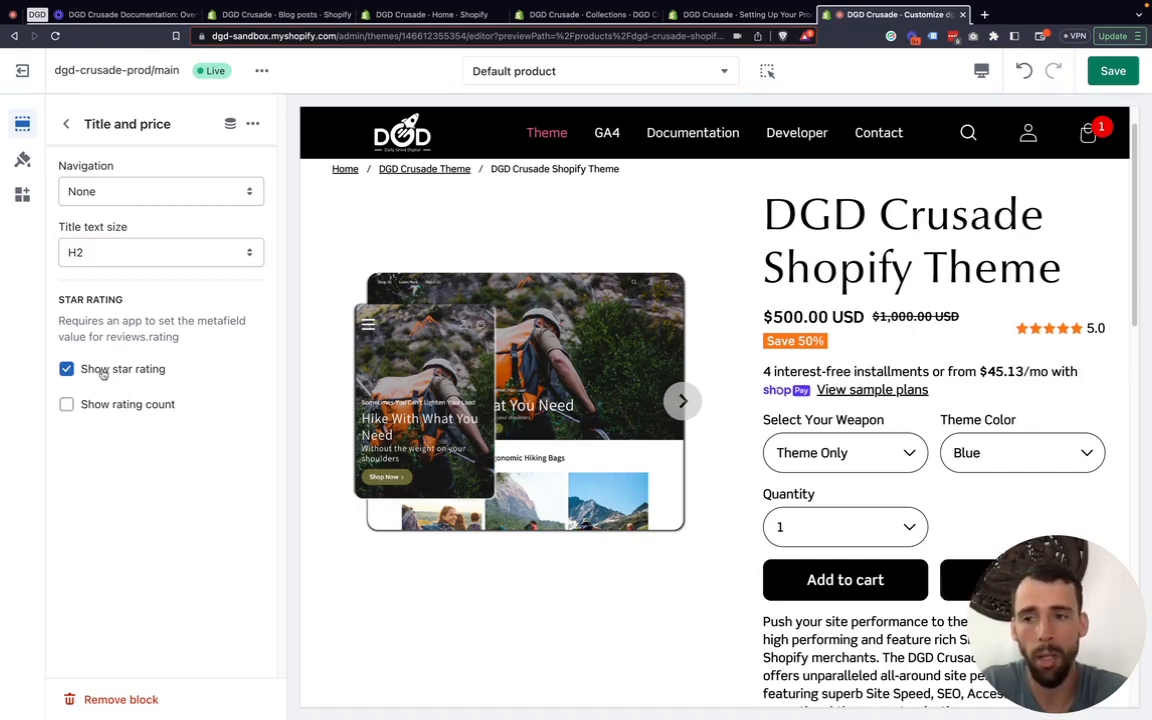
click(100, 369)
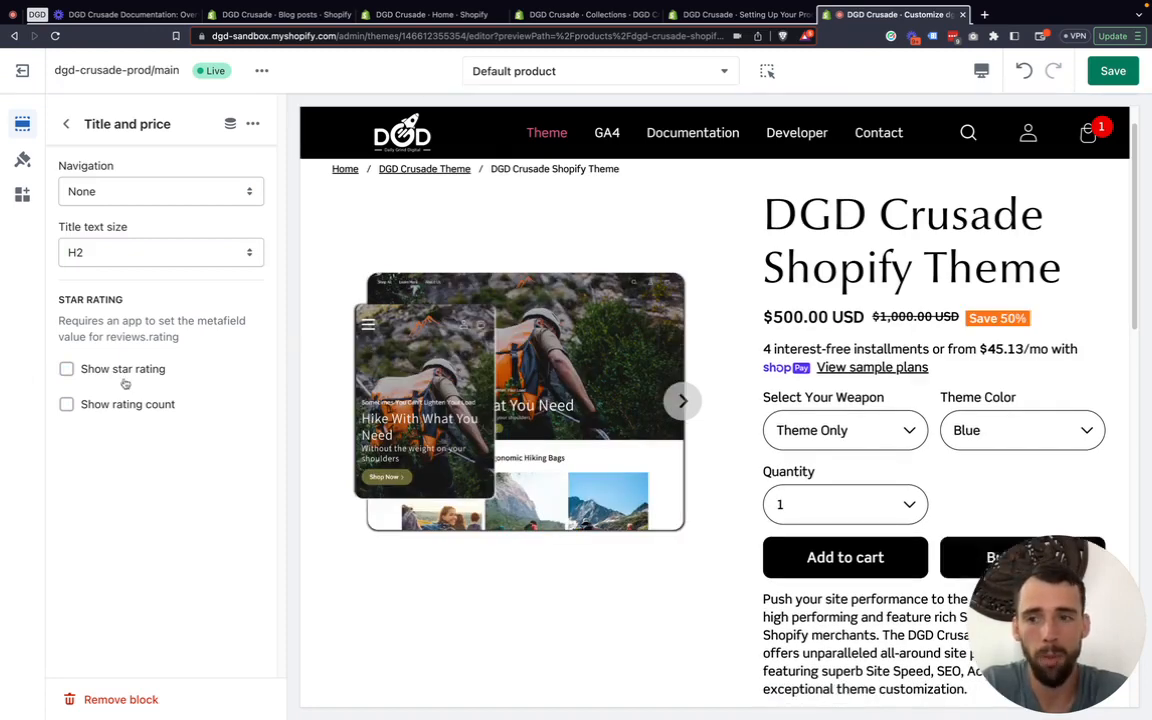
click(66, 123)
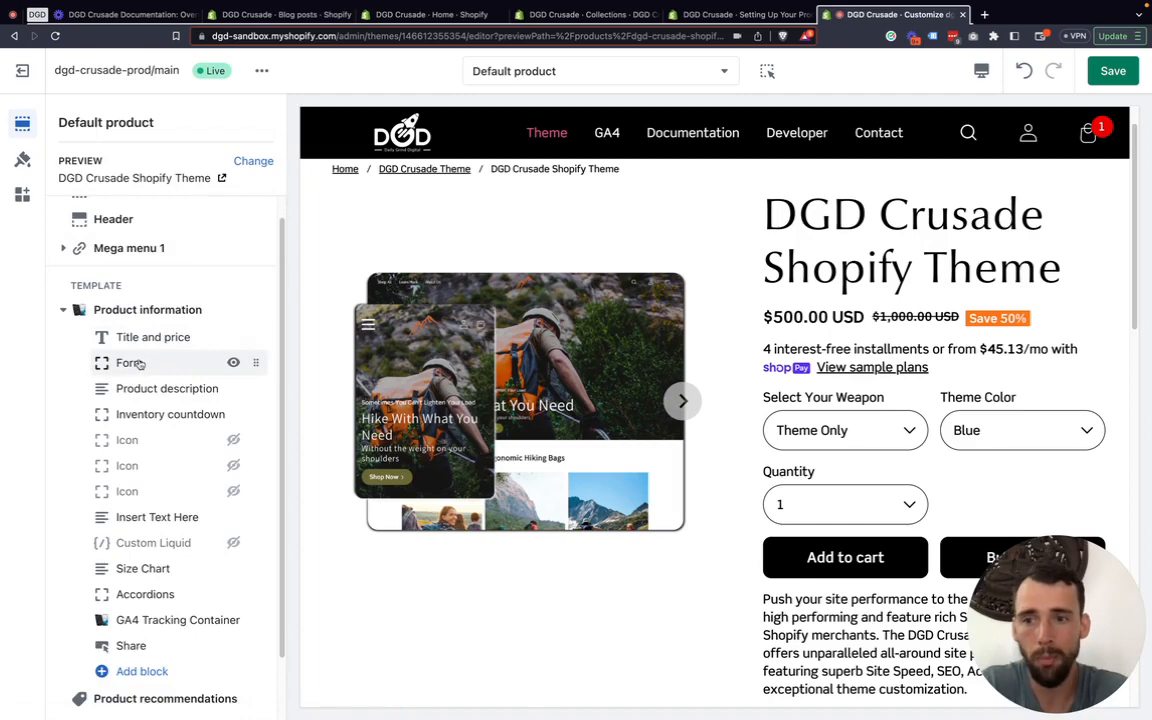
Move the Product description block above the Form block, and put it back below Form
scroll(139, 364, down, 1)
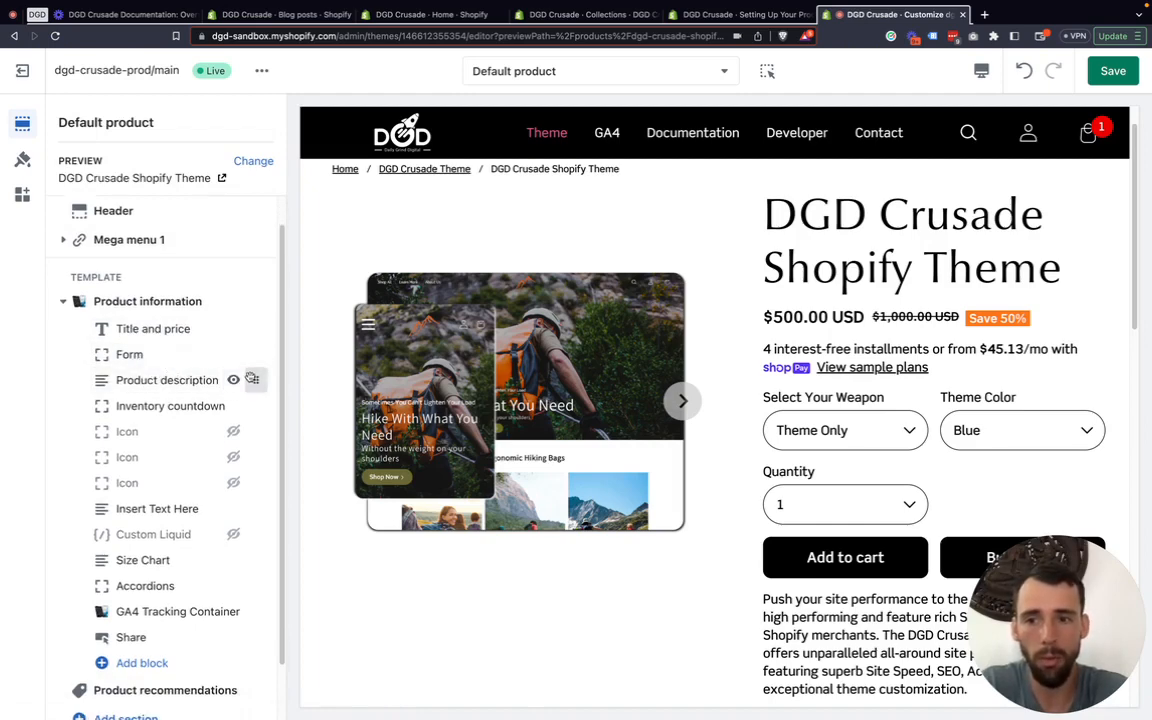
mouse_move(252, 379)
mouse_down()
mouse_move(262, 365)
mouse_move(247, 355)
mouse_up()
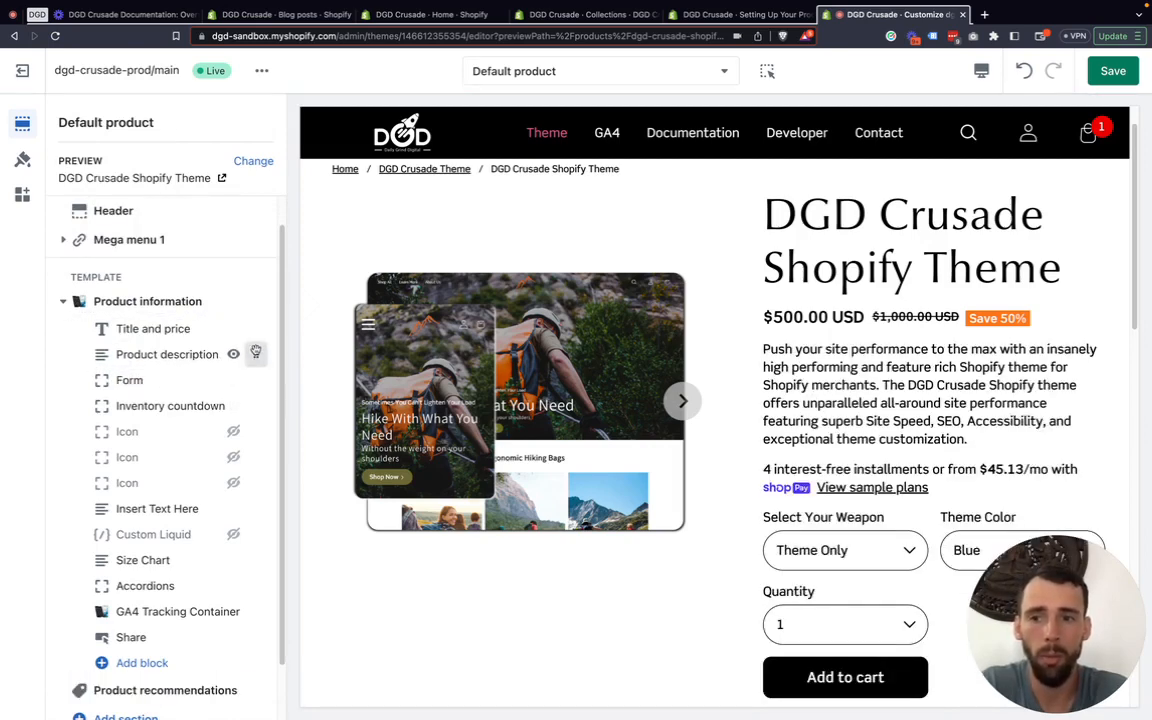
drag(256, 352, 256, 381)
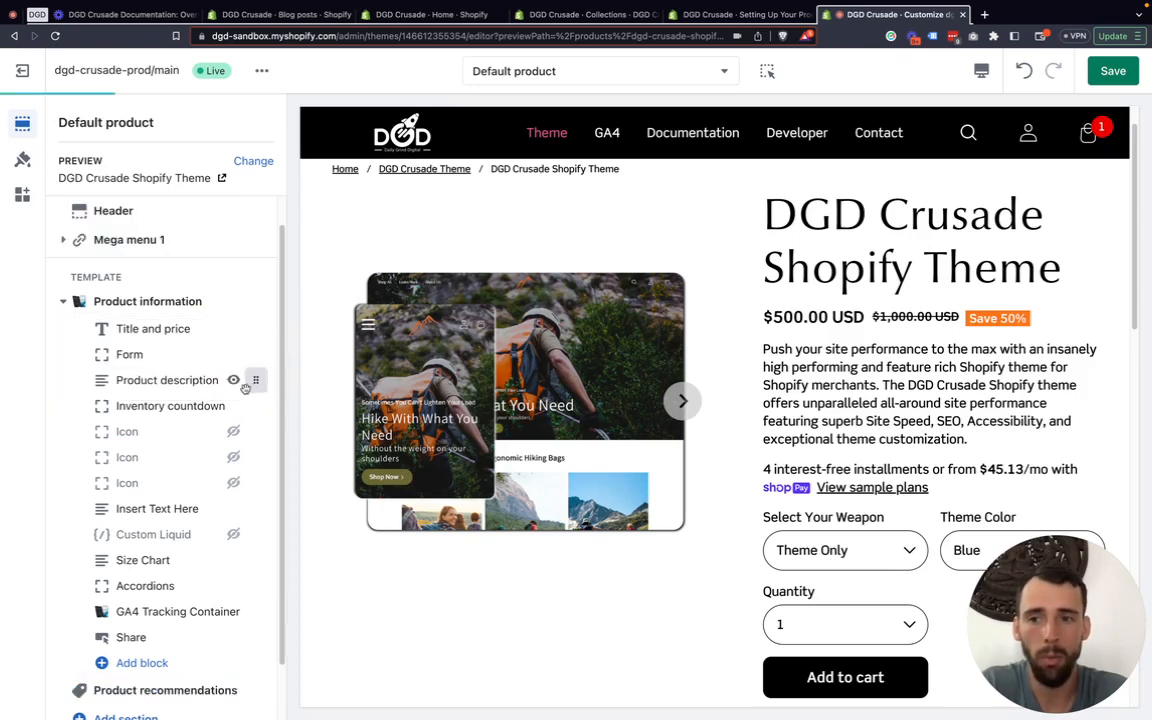
Move the Inventory countdown block above Product description, highlighting its stock text in the preview before and after the move
scroll(874, 472, down, 5)
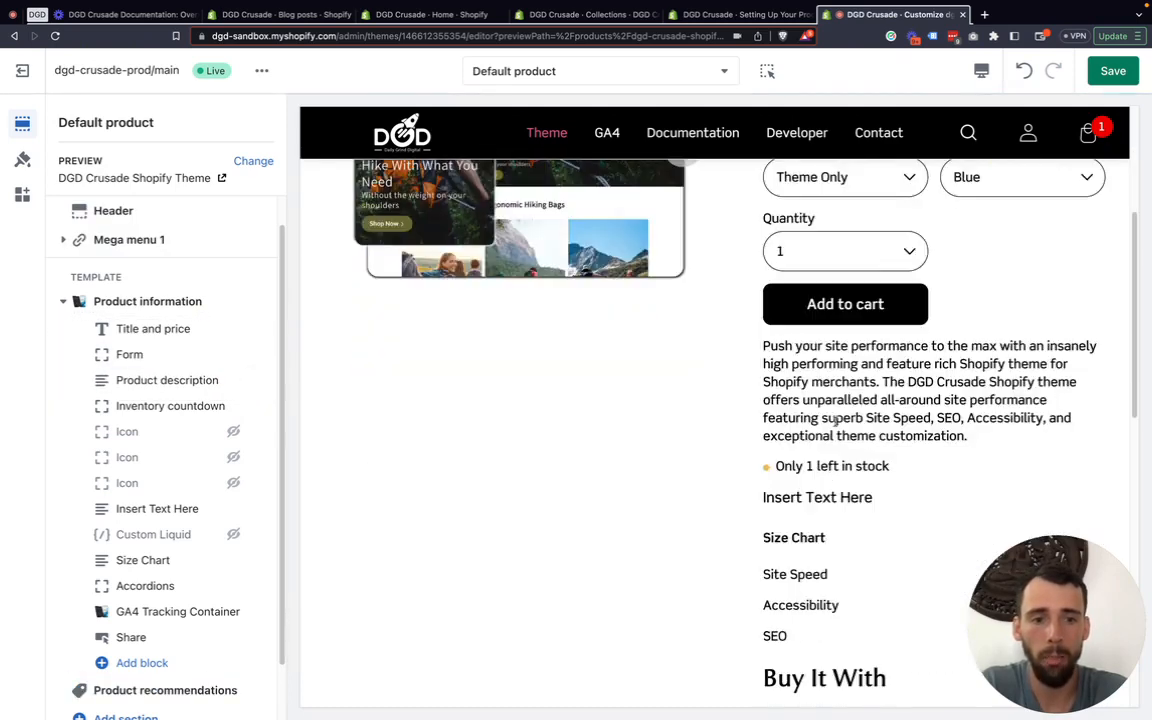
drag(889, 467, 769, 468)
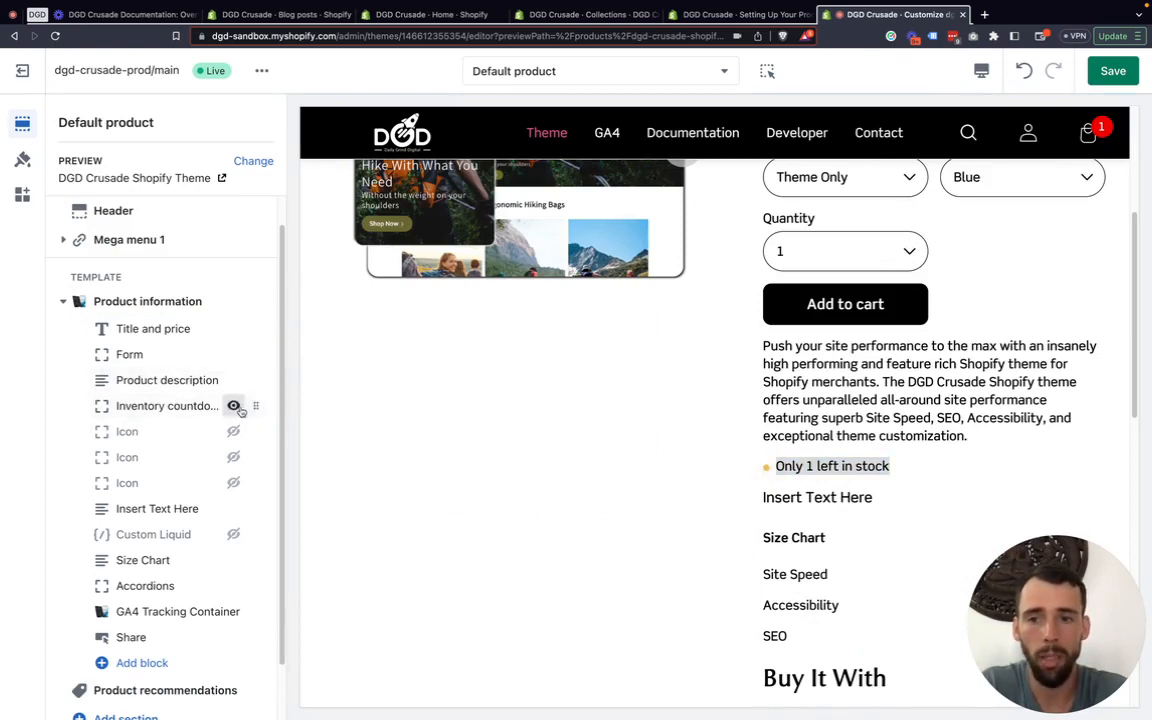
drag(256, 406, 252, 380)
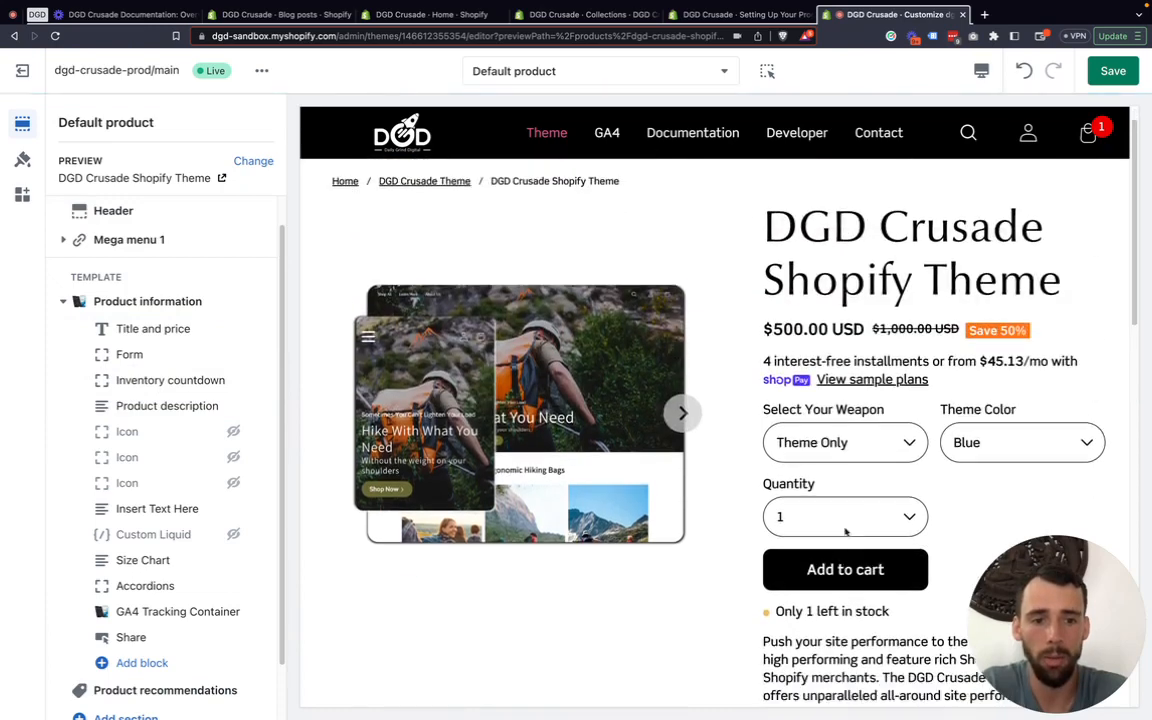
drag(893, 613, 774, 612)
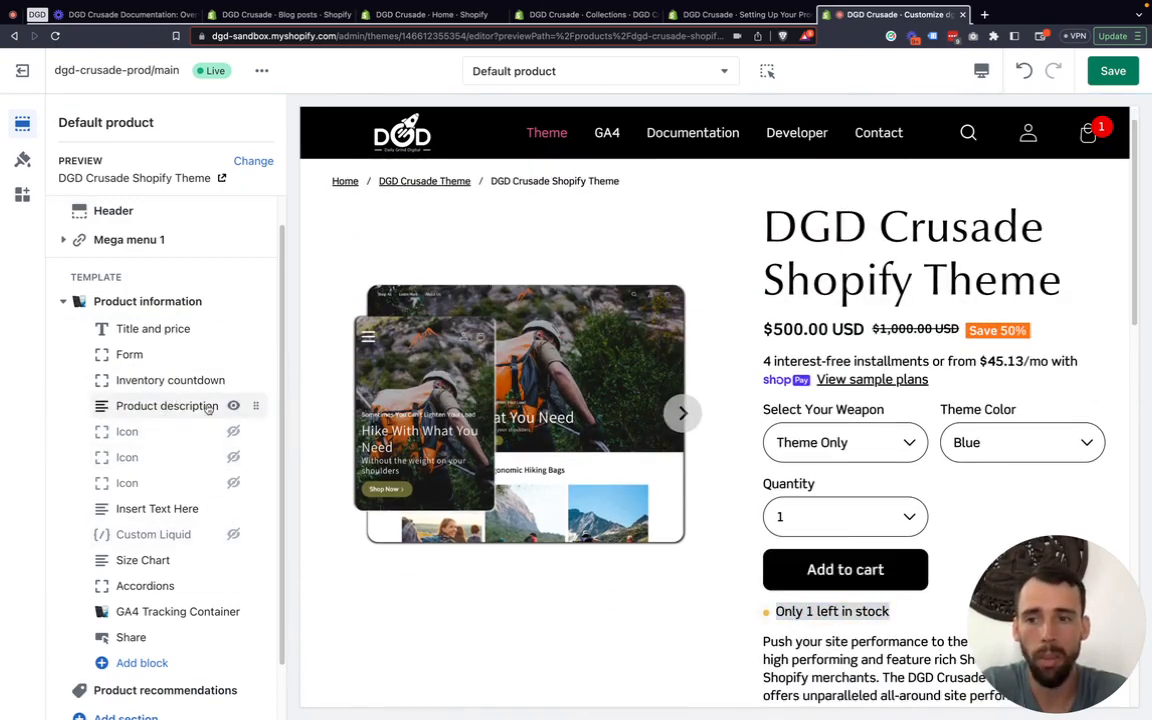
Move the Inventory countdown block above Form, highlight its stock text in the preview, and put Form back above it
drag(253, 380, 240, 354)
scroll(895, 362, down, 1)
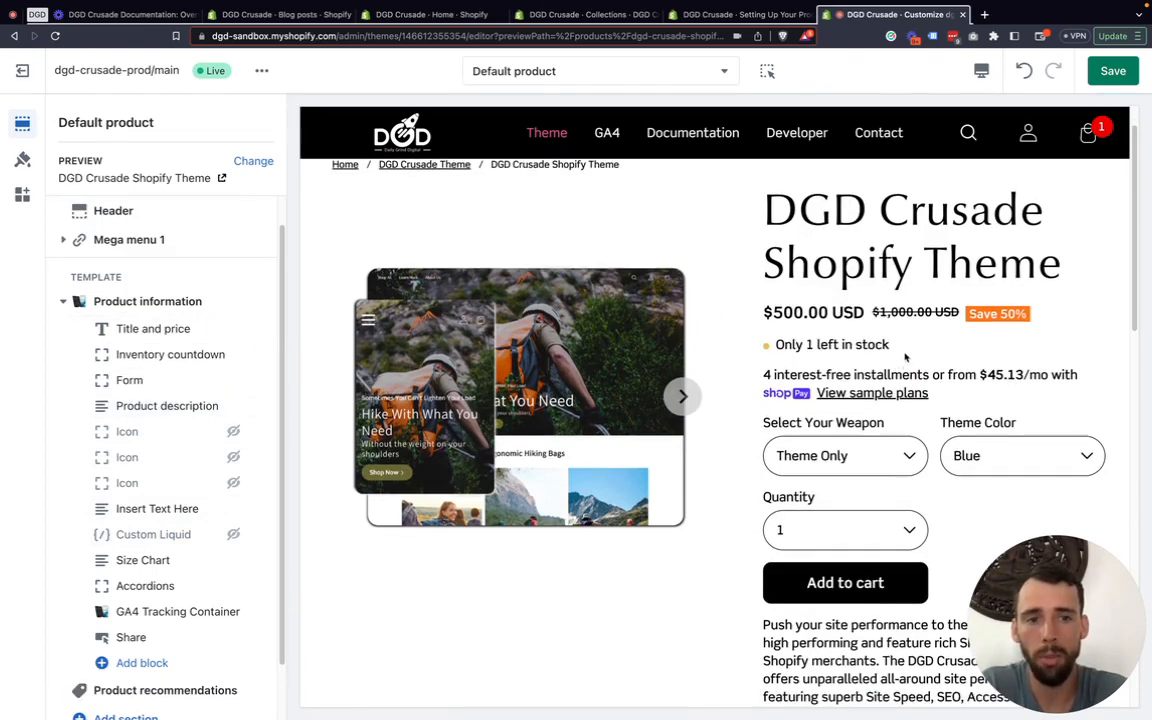
drag(902, 353, 778, 351)
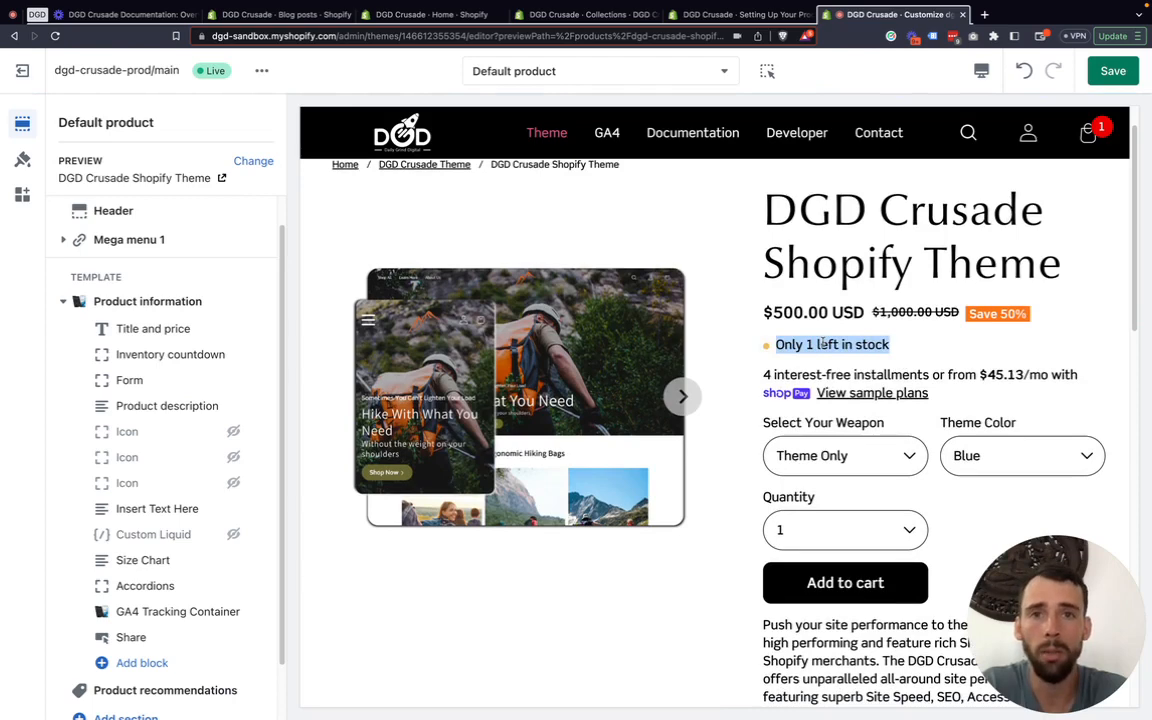
scroll(822, 343, down, 3)
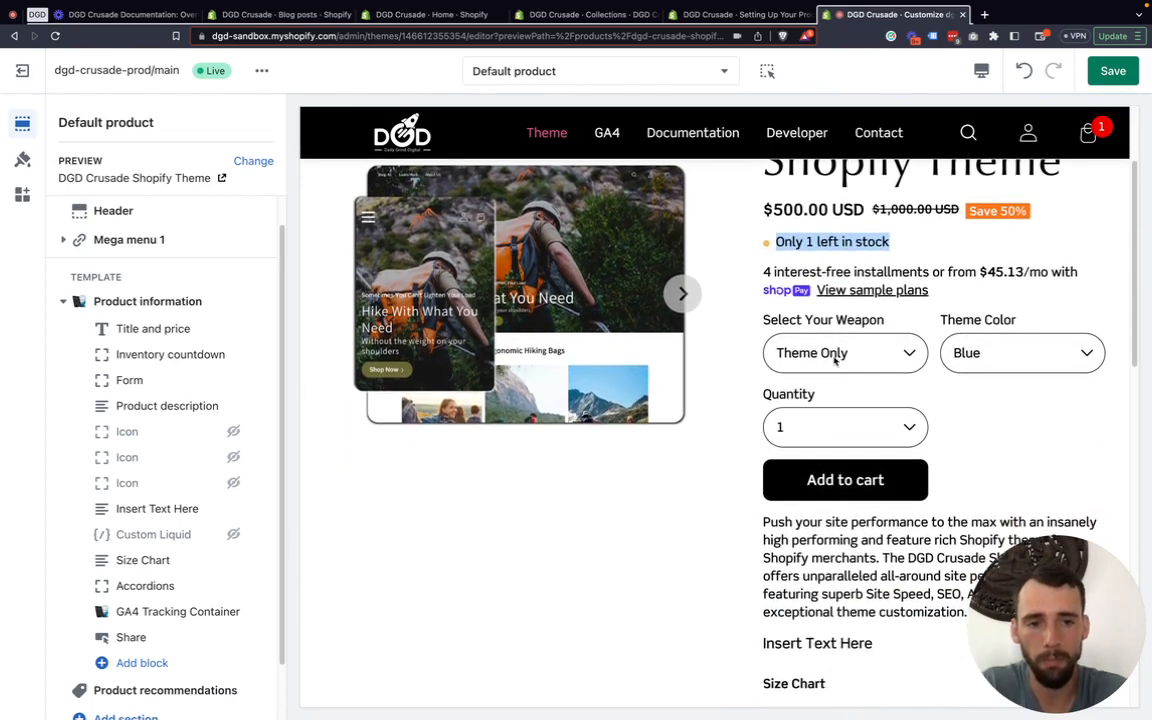
drag(256, 380, 240, 356)
Open the Form block, look over its settings, and assign the Size Chart page as its size chart
click(157, 358)
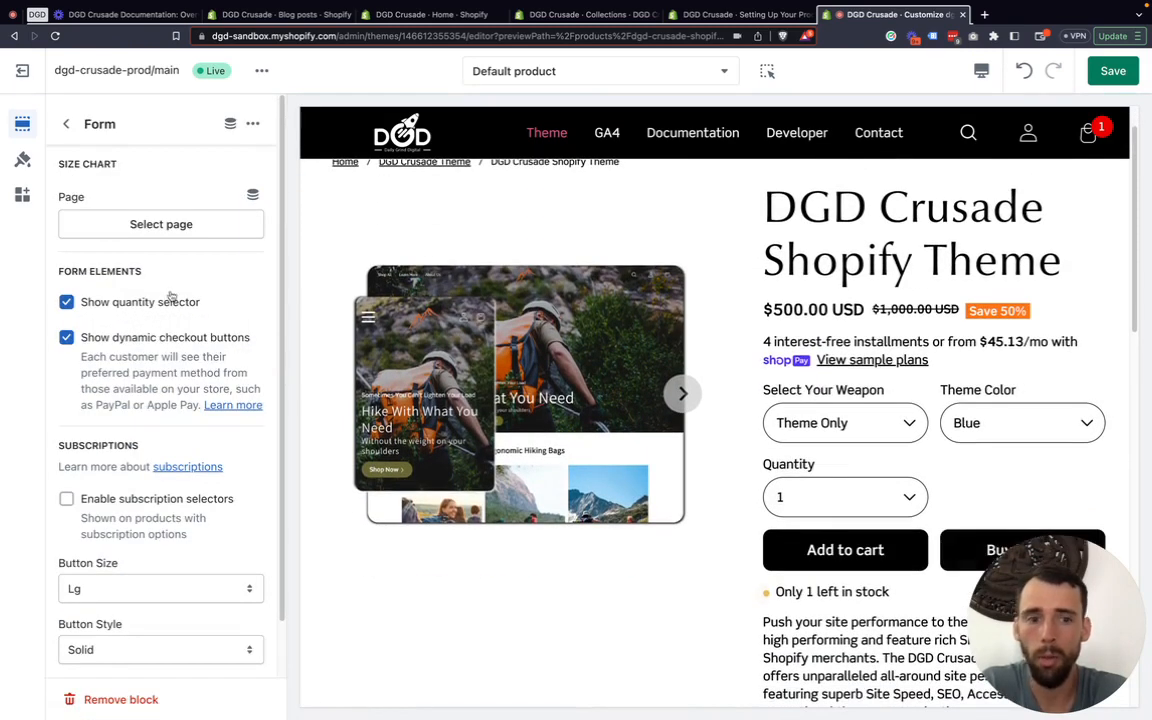
scroll(674, 329, down, 5)
scroll(673, 332, up, 5)
scroll(674, 332, up, 1)
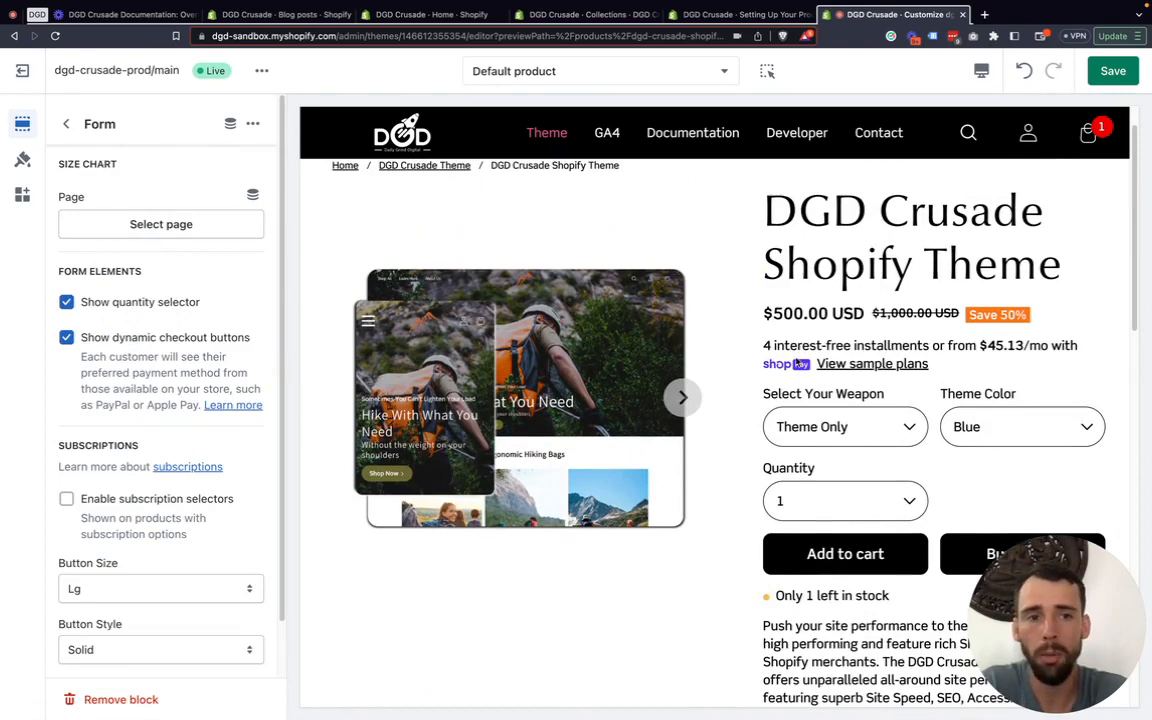
scroll(720, 328, up, 1)
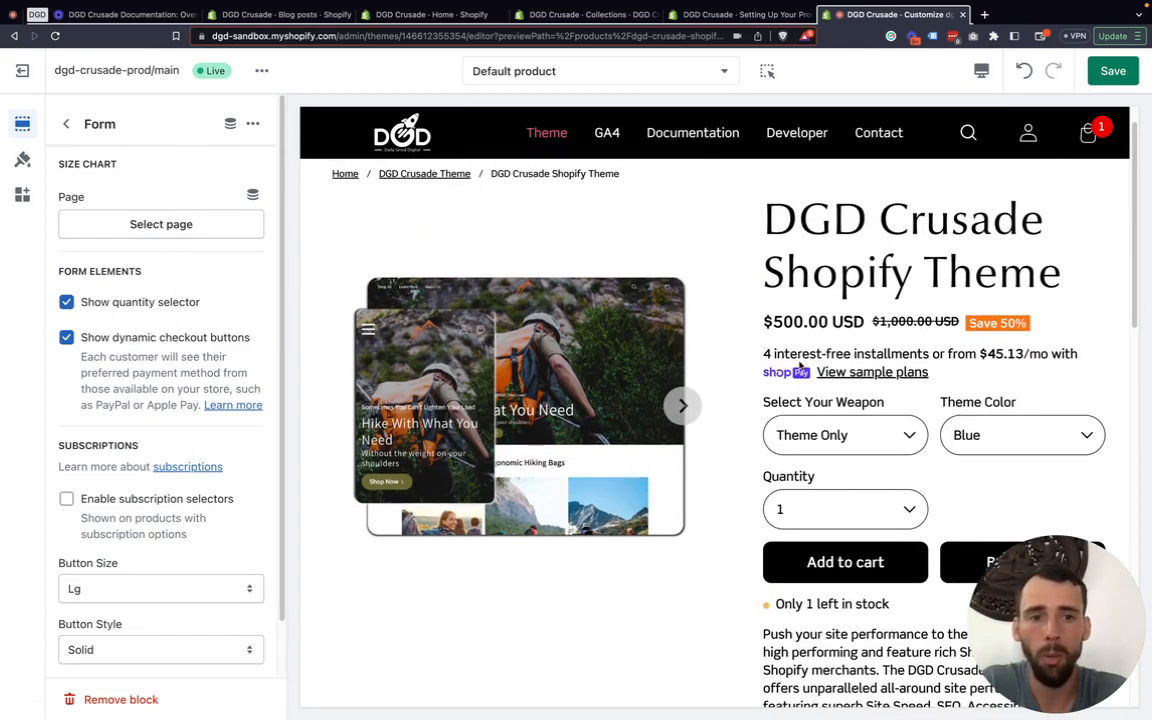
click(161, 225)
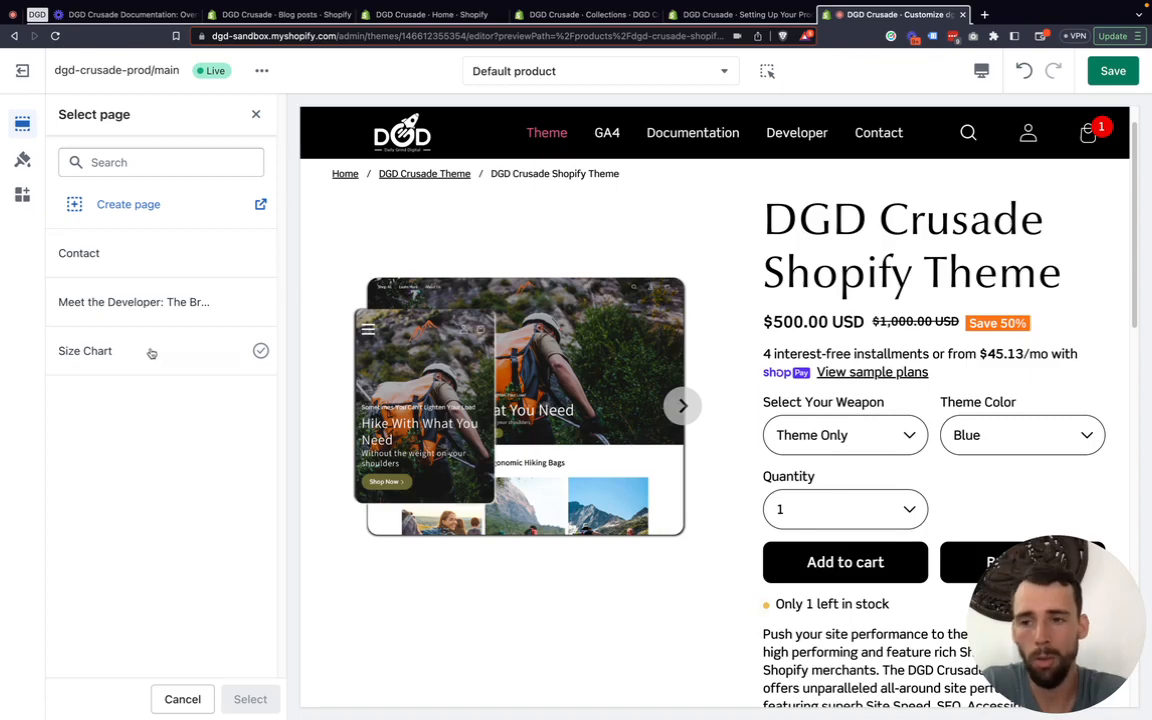
click(150, 353)
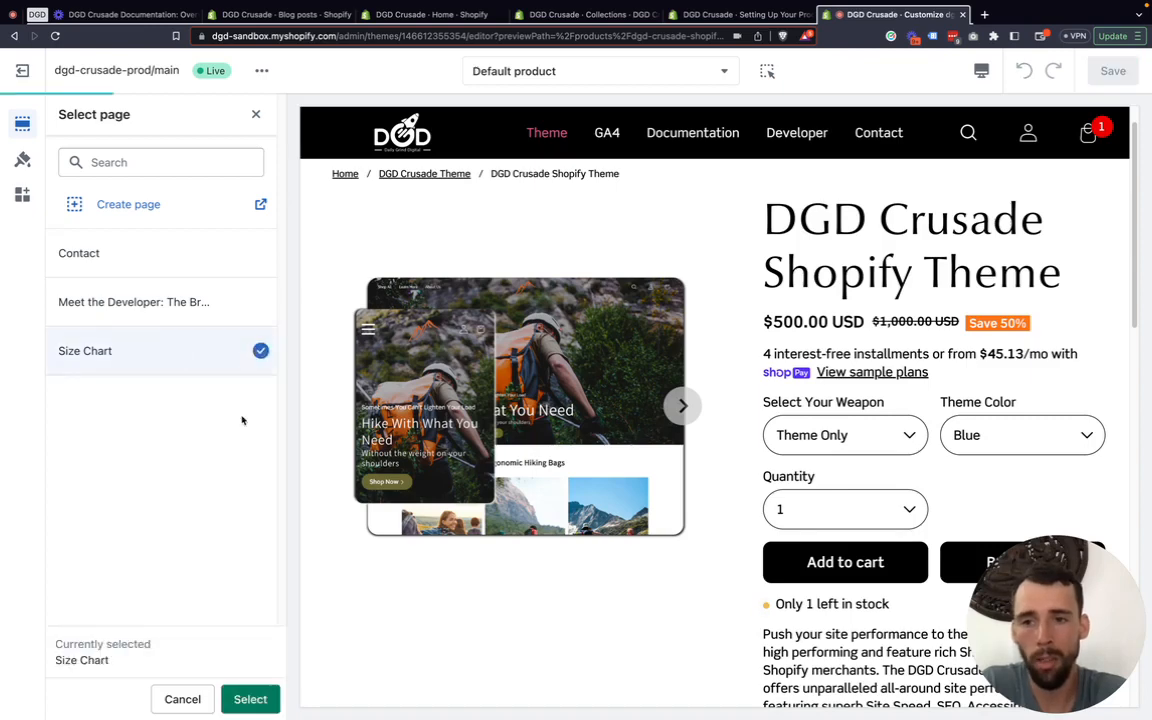
click(246, 699)
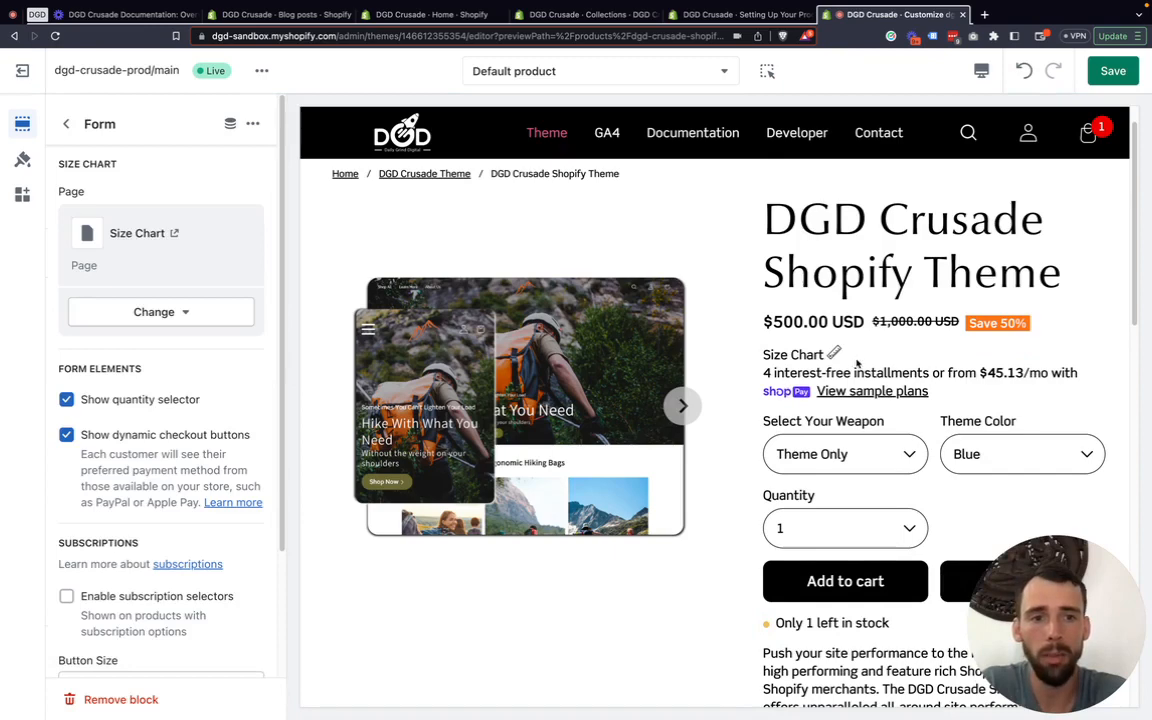
Open and close the size chart in the preview, and check the quantity selector's options without changing the quantity
click(814, 358)
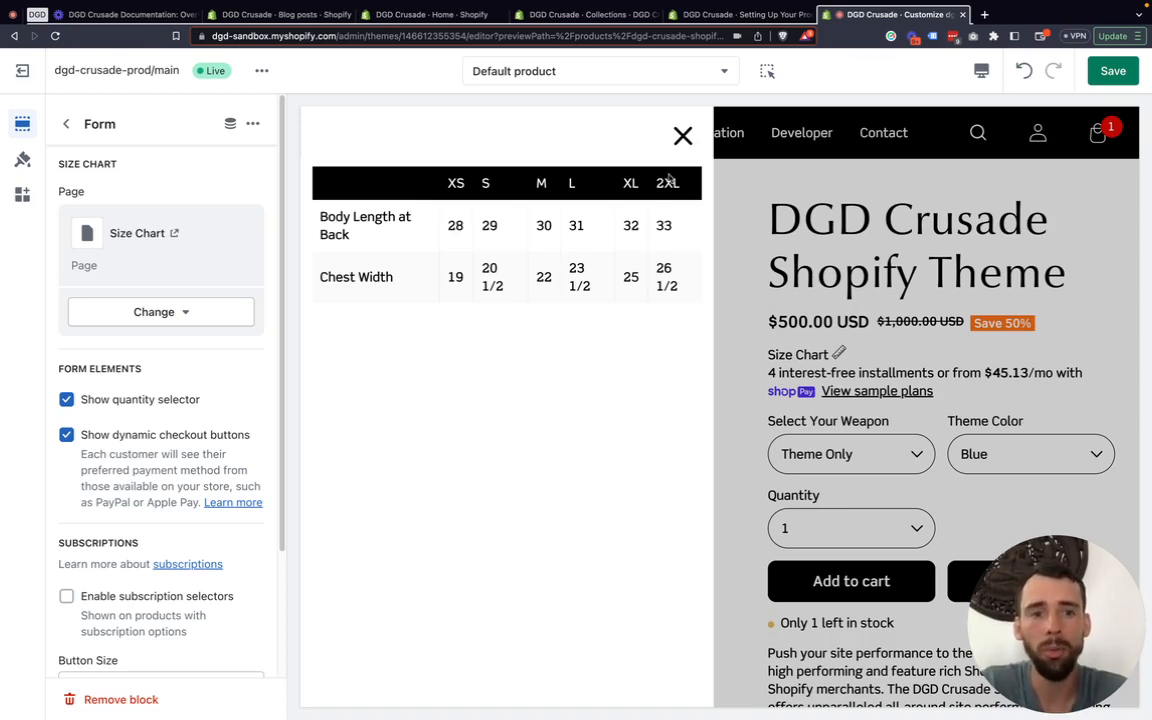
click(683, 135)
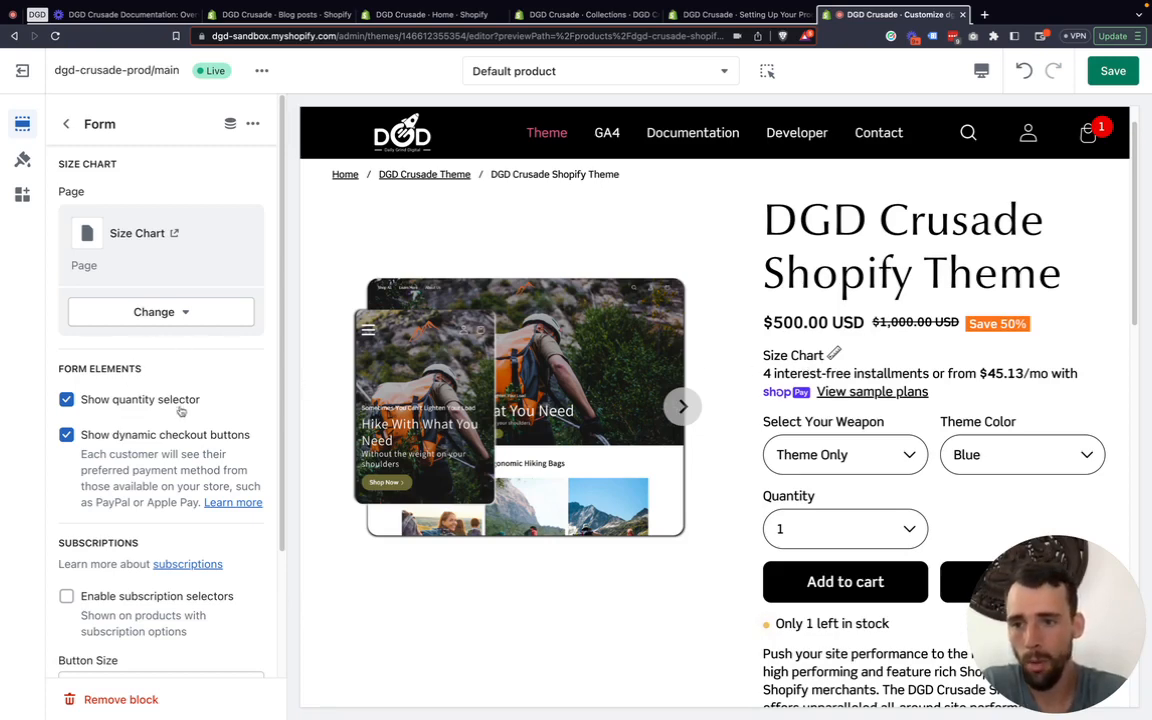
scroll(164, 370, down, 1)
scroll(600, 430, down, 1)
scroll(697, 475, down, 1)
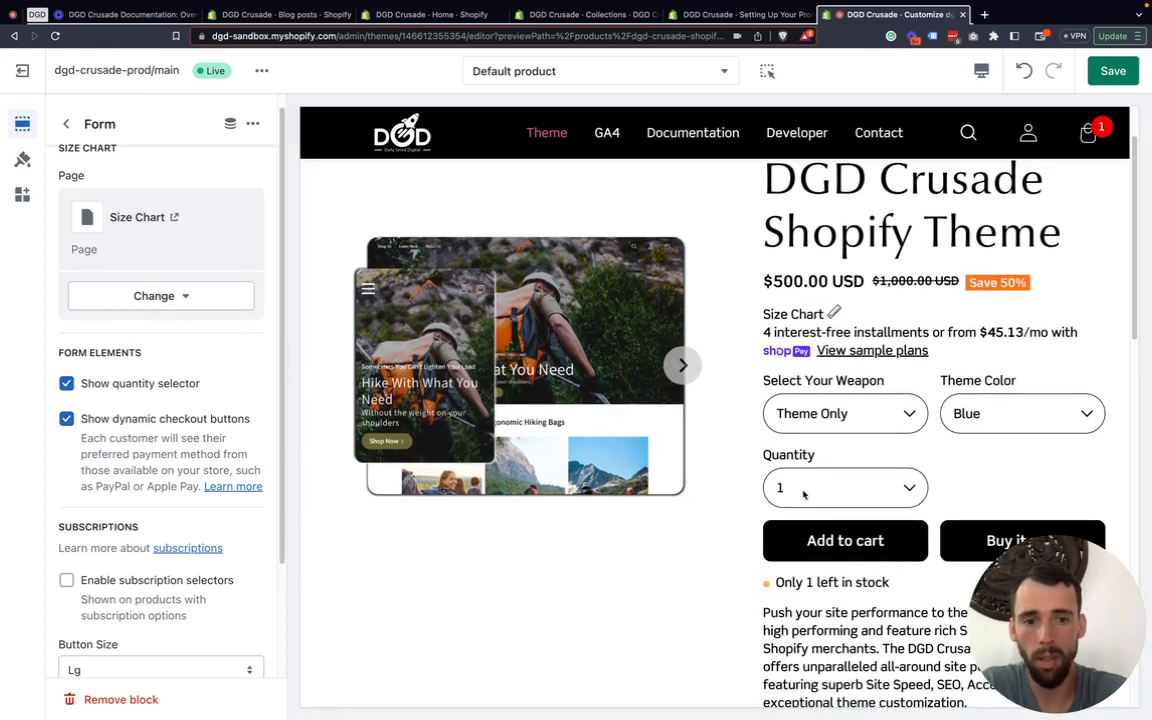
click(815, 487)
click(672, 573)
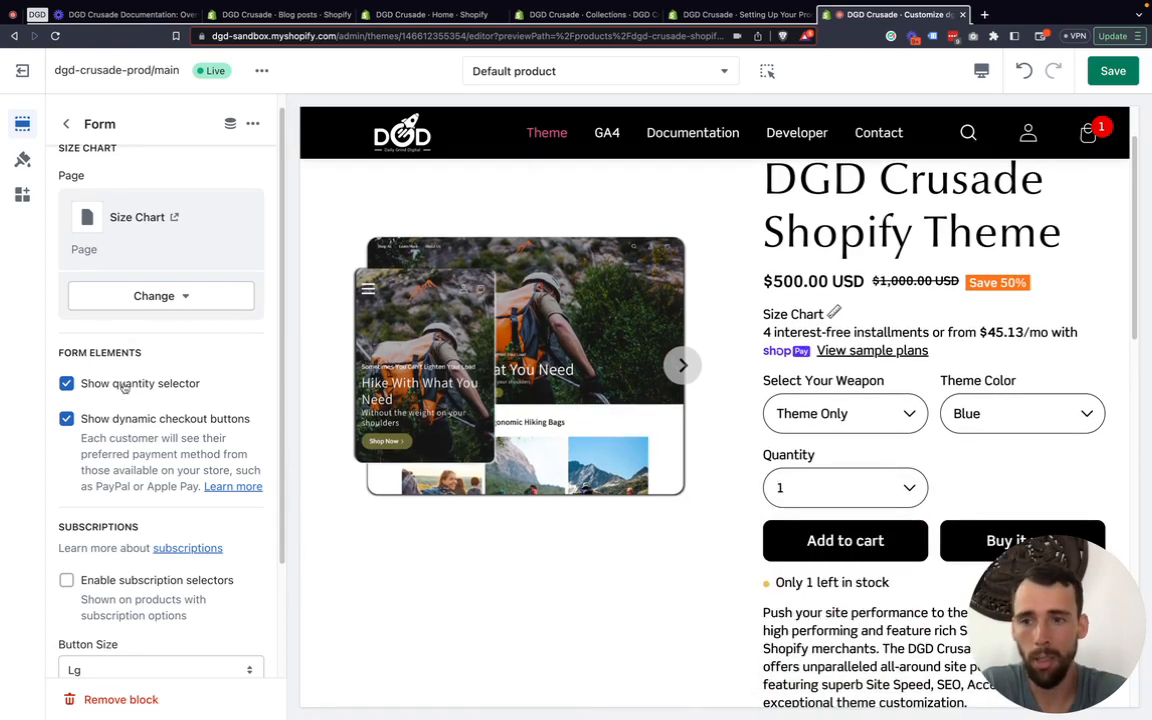
Turn off the Form block's quantity selector, check the product form in the preview, and turn it back on
click(66, 383)
scroll(815, 470, down, 1)
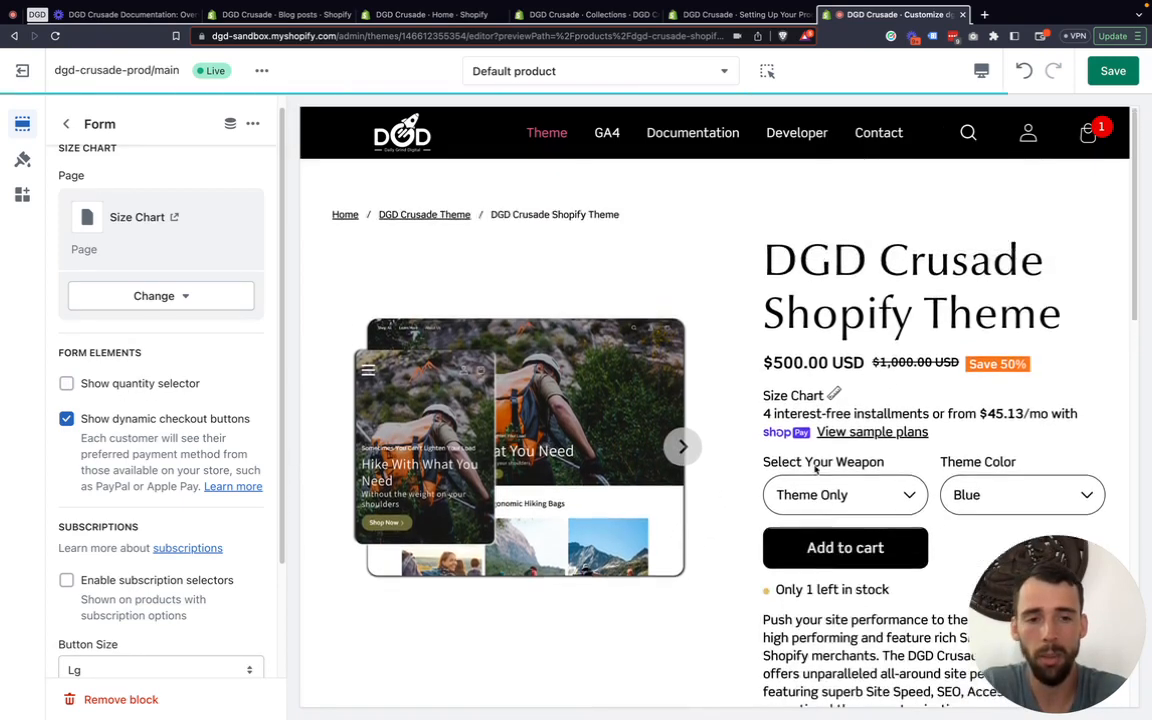
scroll(815, 470, down, 3)
click(140, 384)
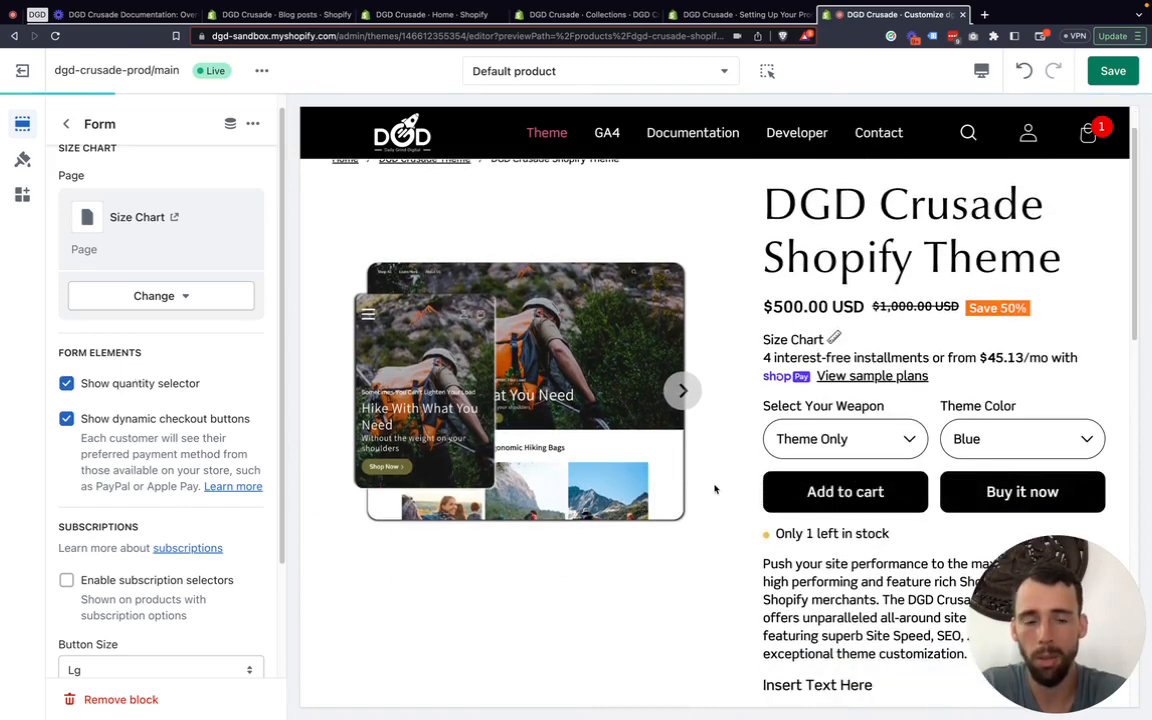
scroll(765, 410, down, 10)
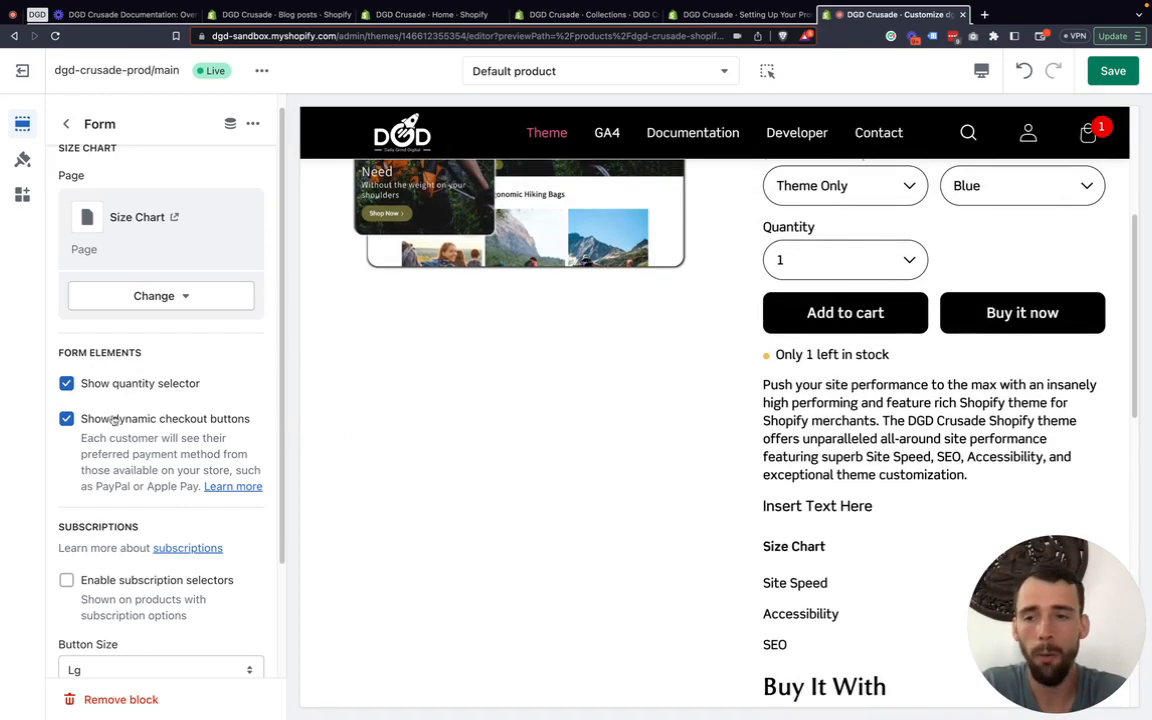
Turn off the dynamic checkout buttons, check the purchase buttons in the preview, and turn them back on
click(140, 430)
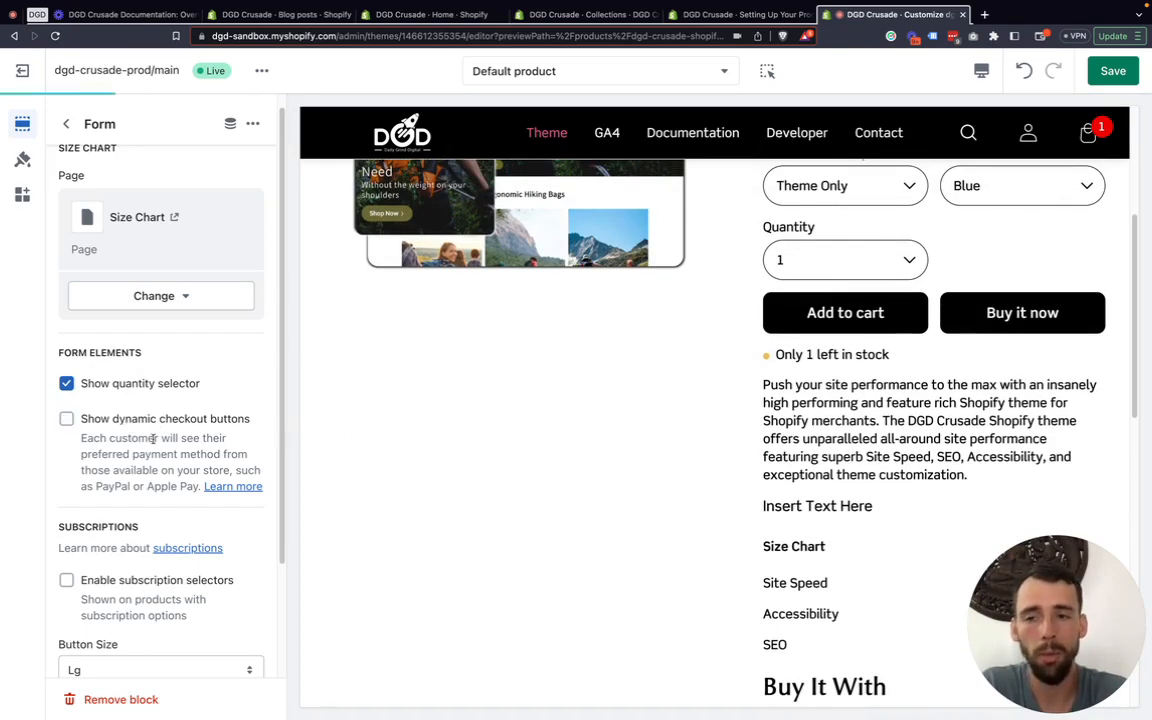
scroll(700, 452, down, 3)
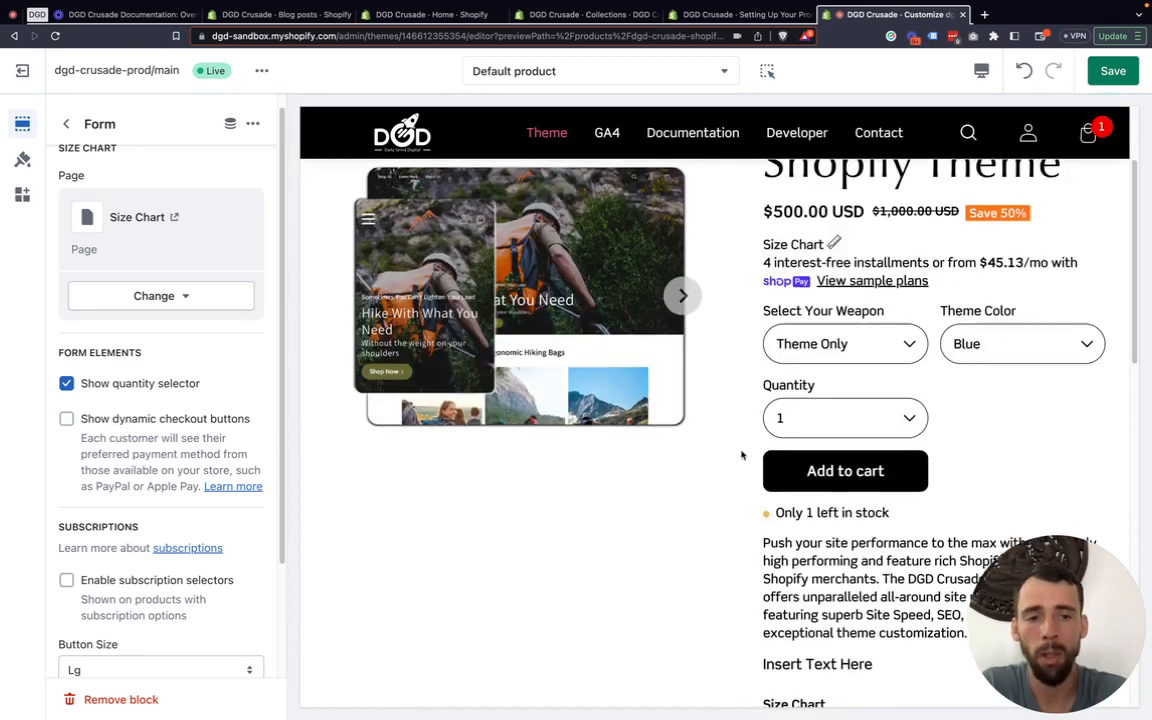
click(238, 428)
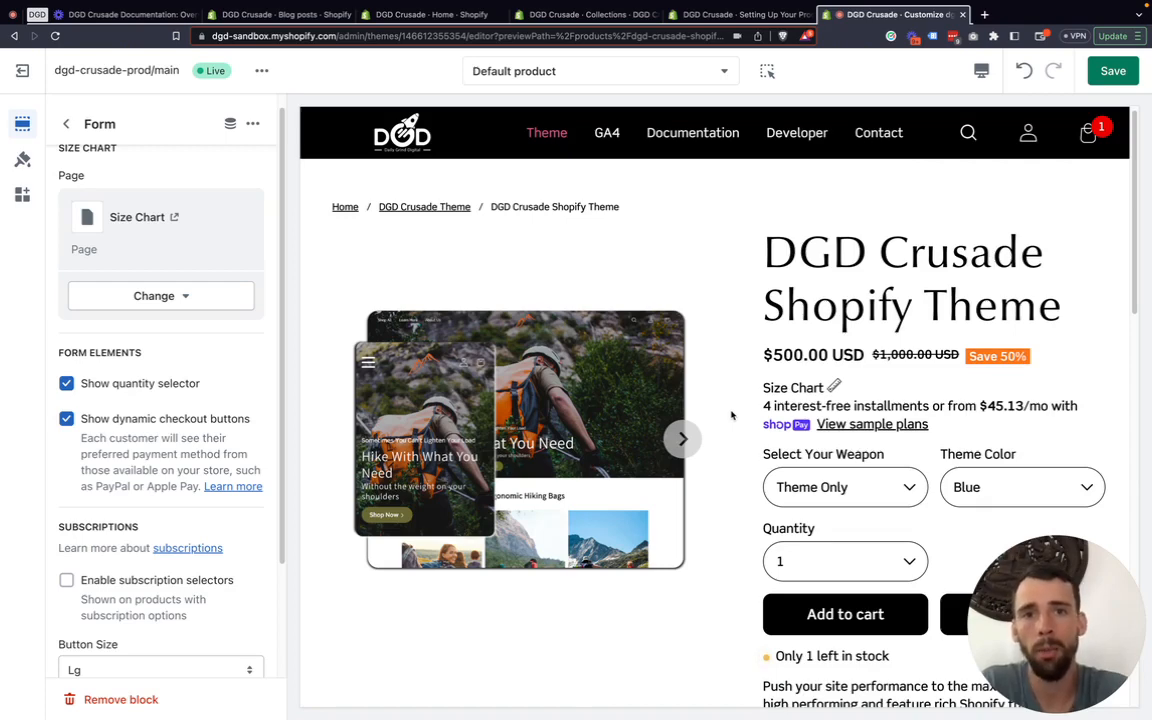
scroll(699, 463, down, 1)
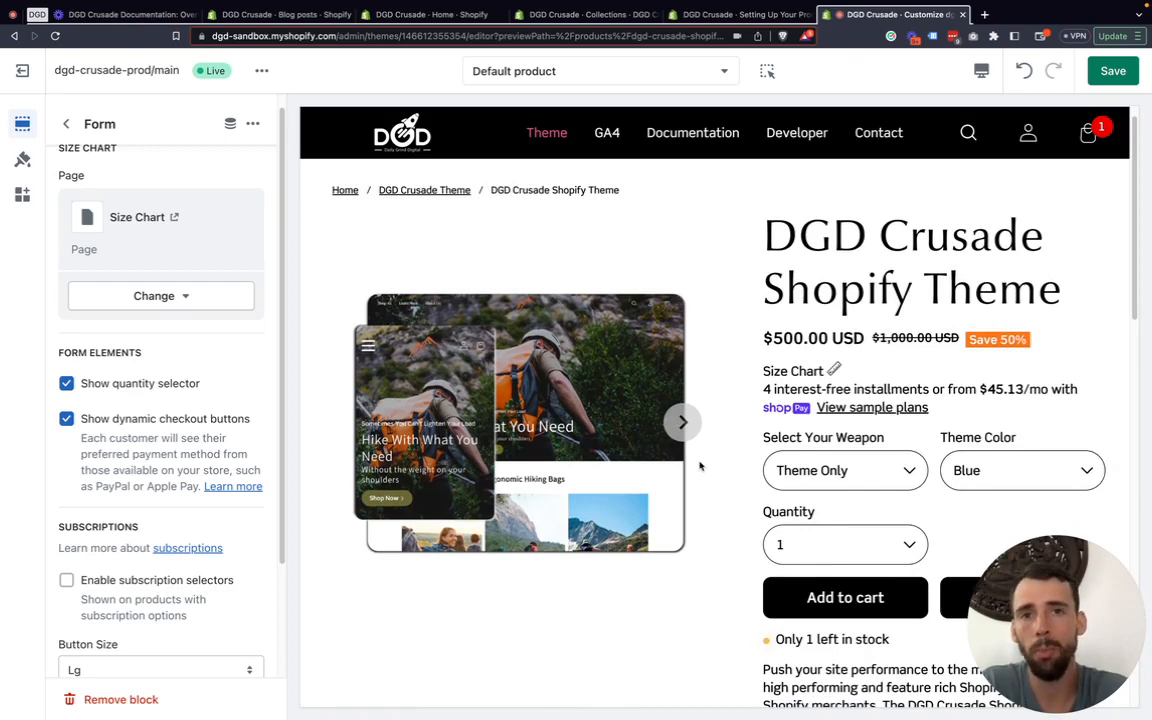
scroll(700, 465, down, 3)
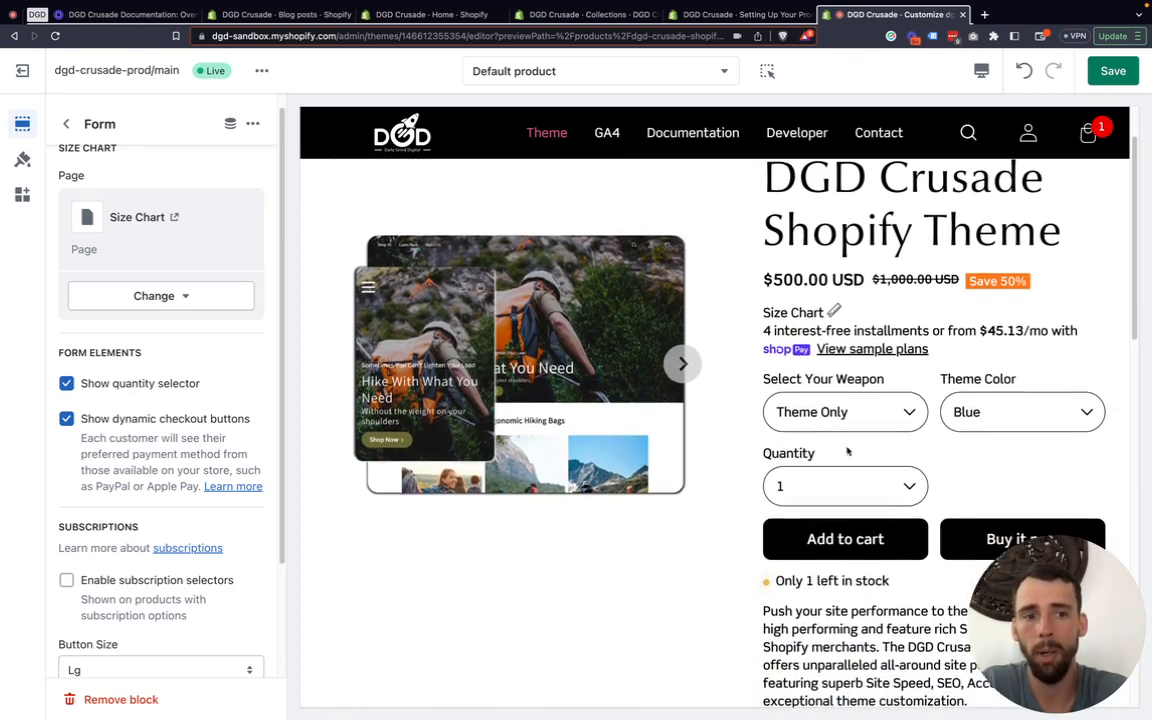
scroll(847, 453, down, 3)
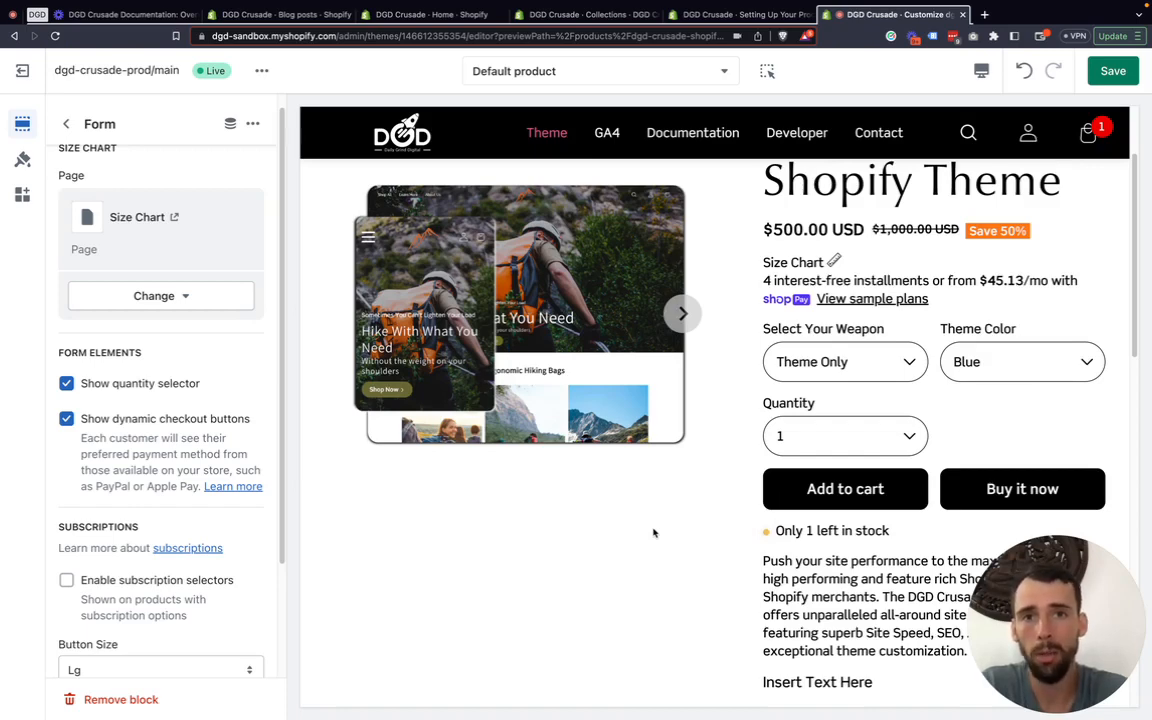
scroll(525, 491, down, 2)
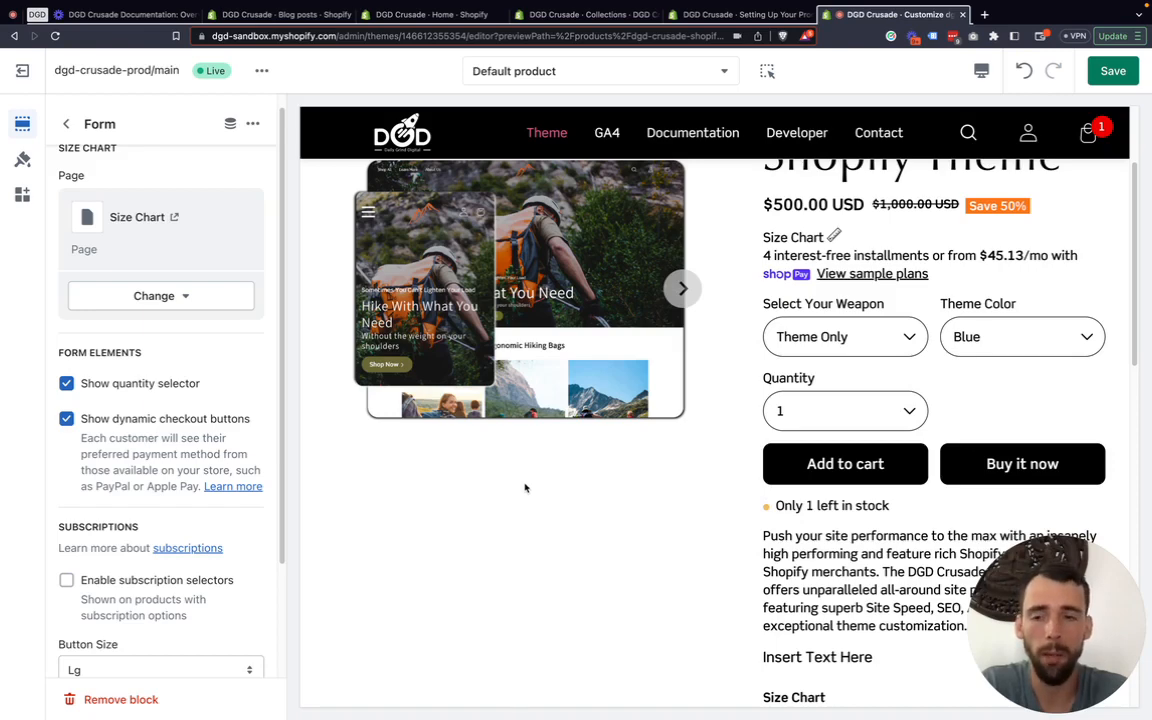
scroll(149, 481, down, 2)
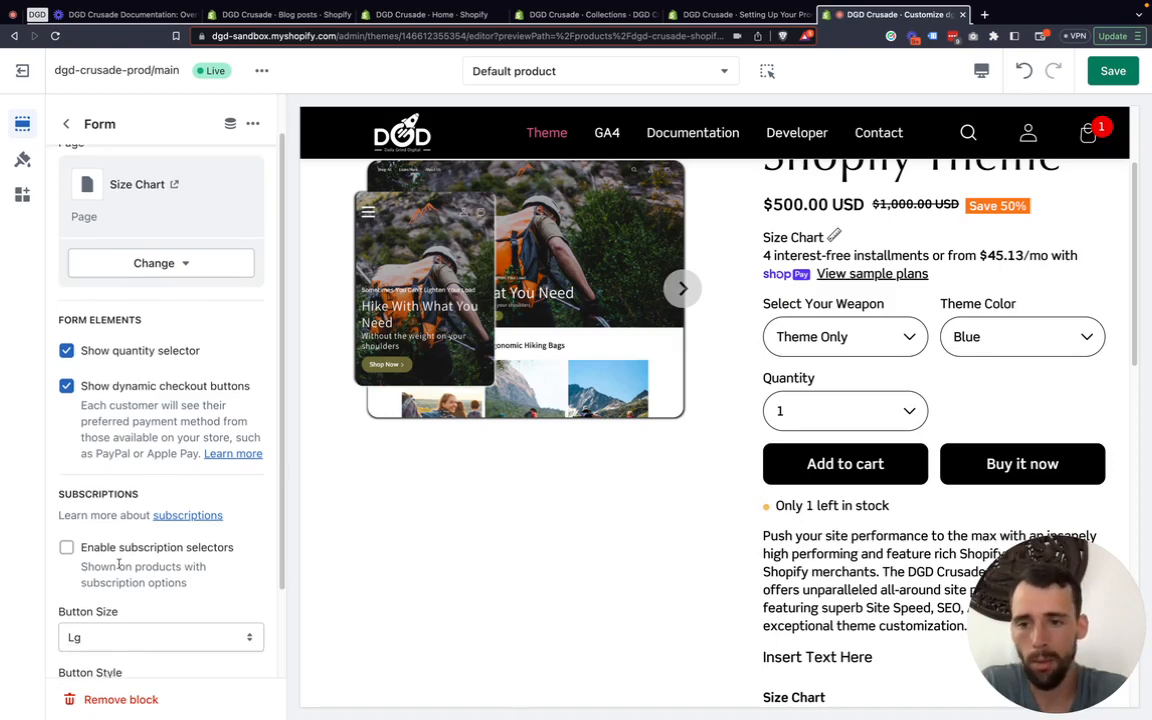
scroll(107, 506, down, 1)
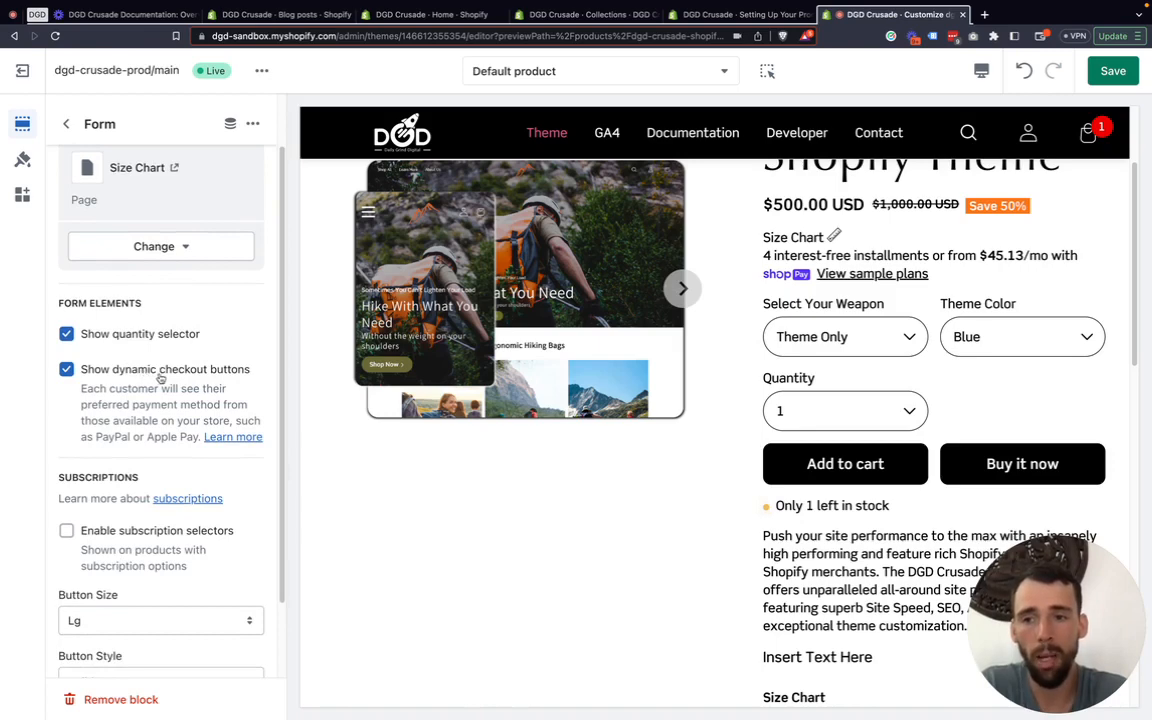
scroll(702, 432, down, 1)
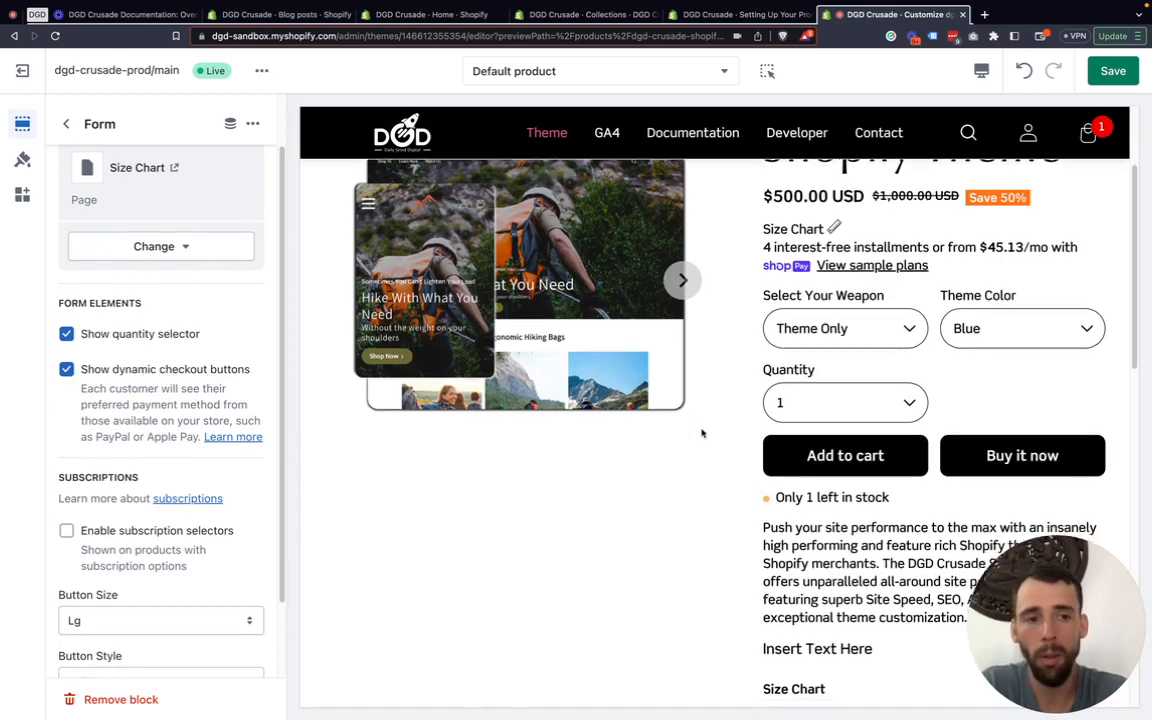
Open the Styles group in the theme settings and highlight the Shopify button heading above its color options
click(22, 159)
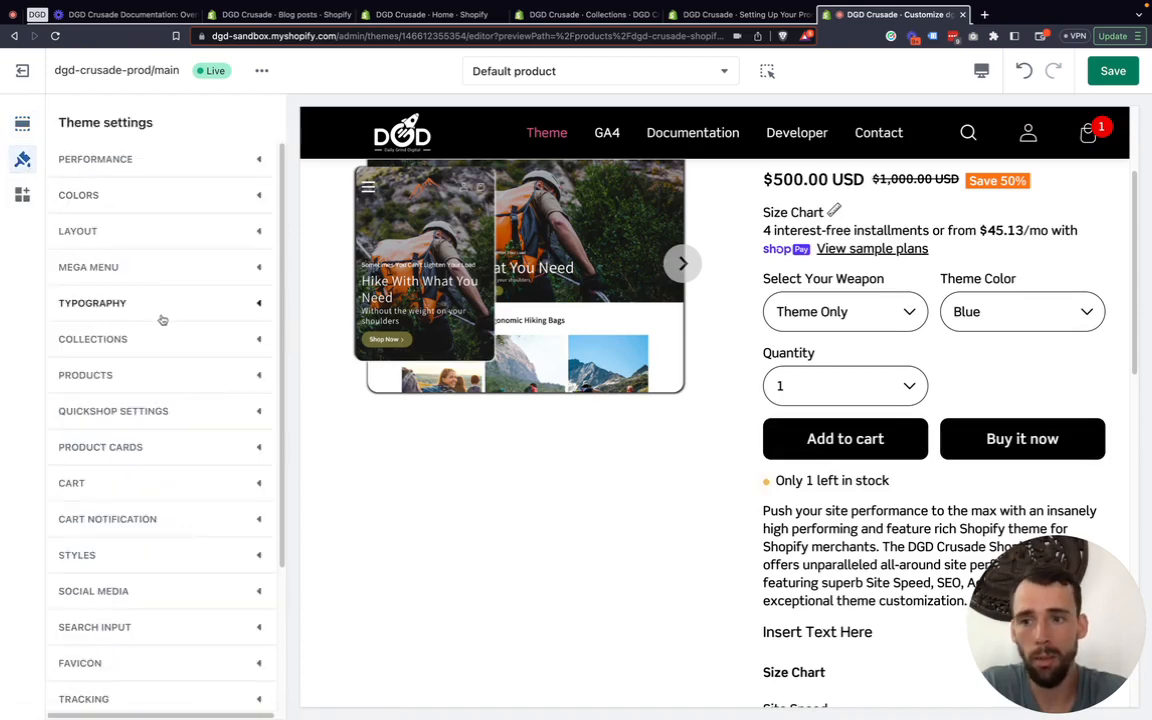
scroll(165, 400, down, 3)
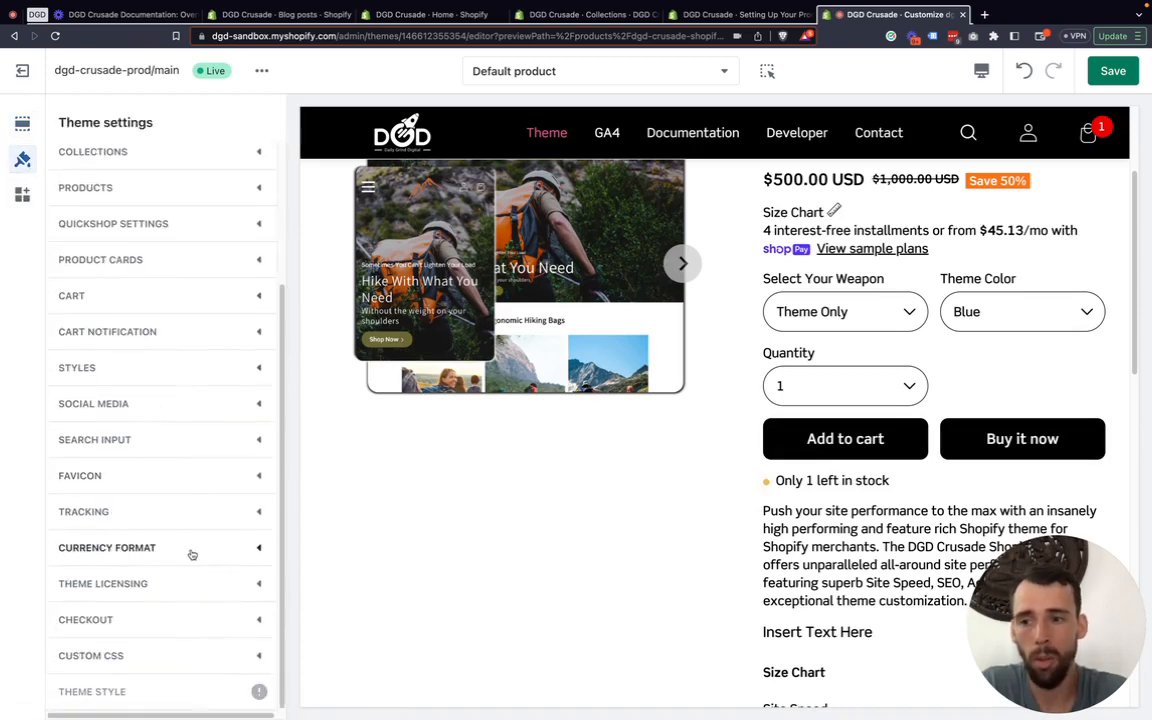
click(257, 367)
scroll(144, 406, down, 1)
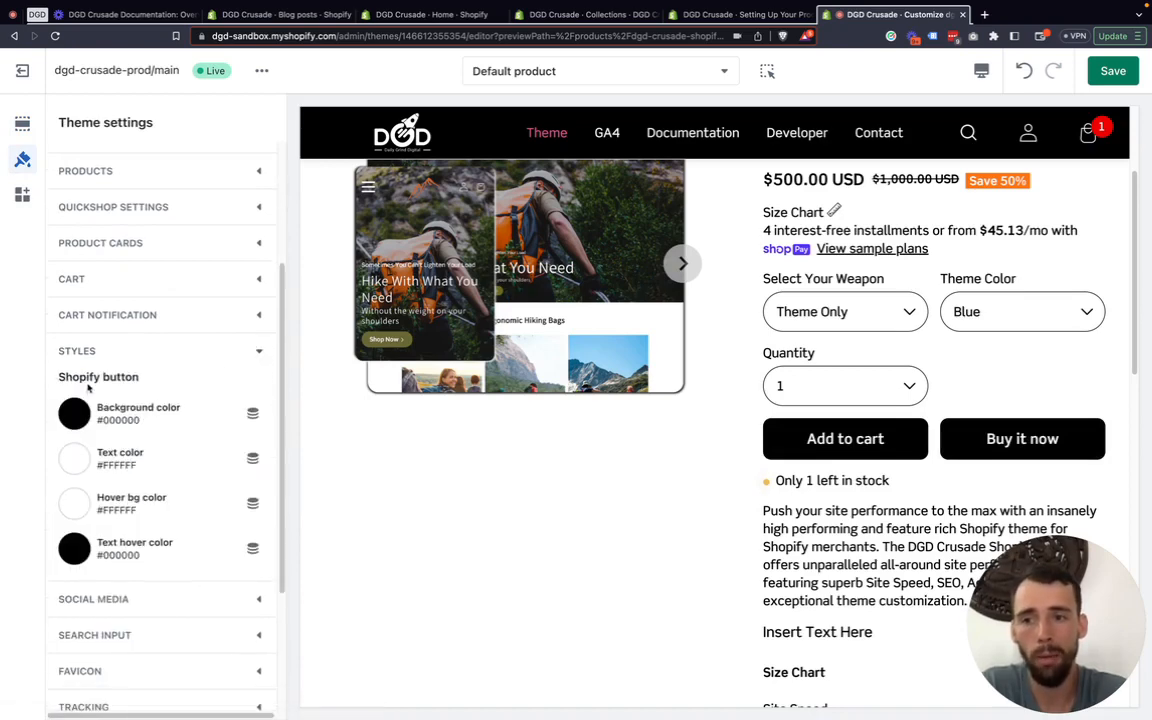
drag(139, 378, 55, 378)
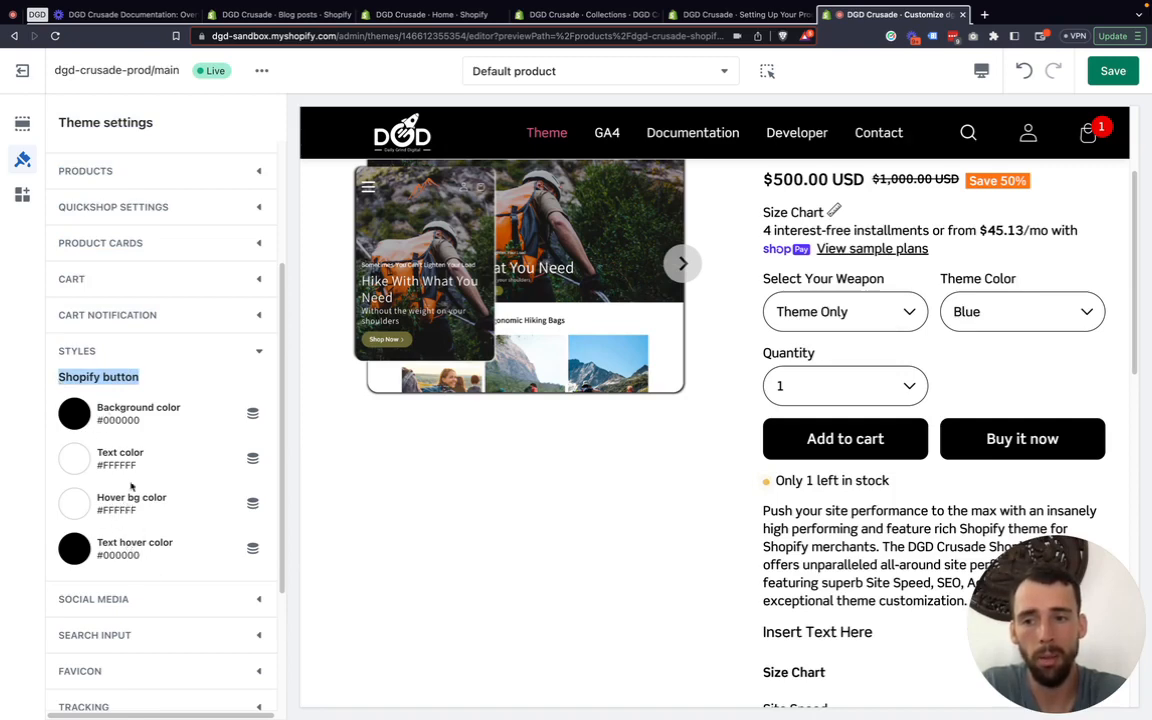
Try orange FF7518 as the Shopify button's background color, and set it back to black #000000
click(74, 413)
click(128, 347)
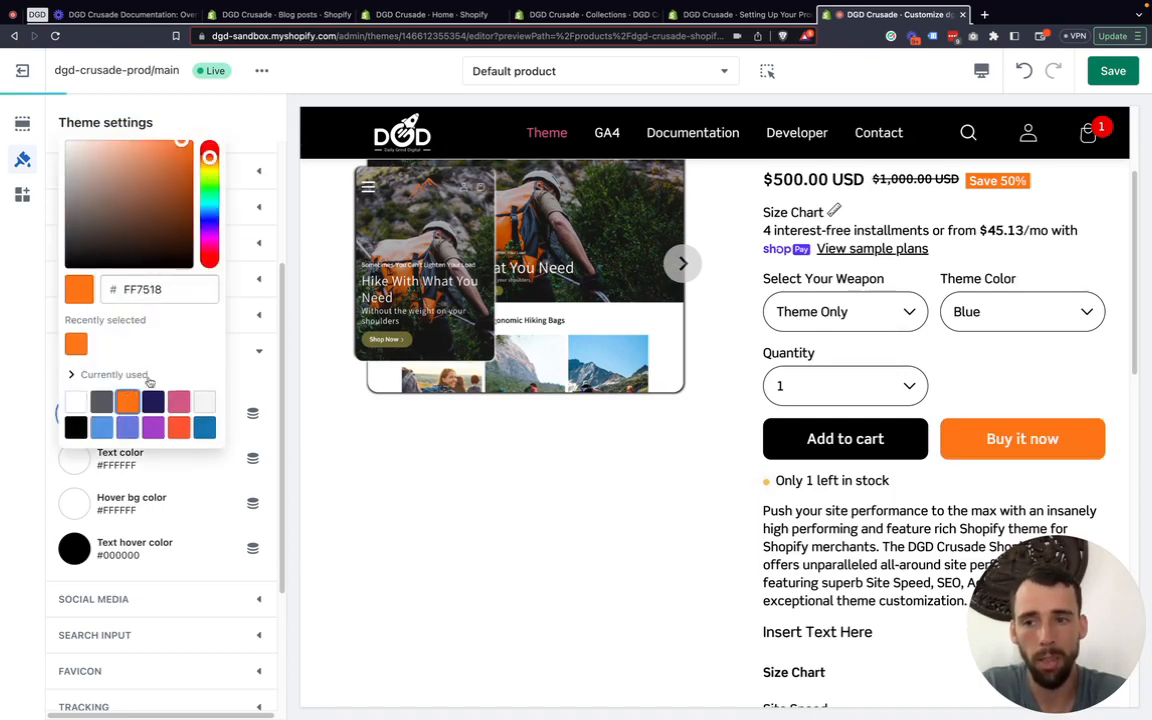
click(75, 427)
click(2, 481)
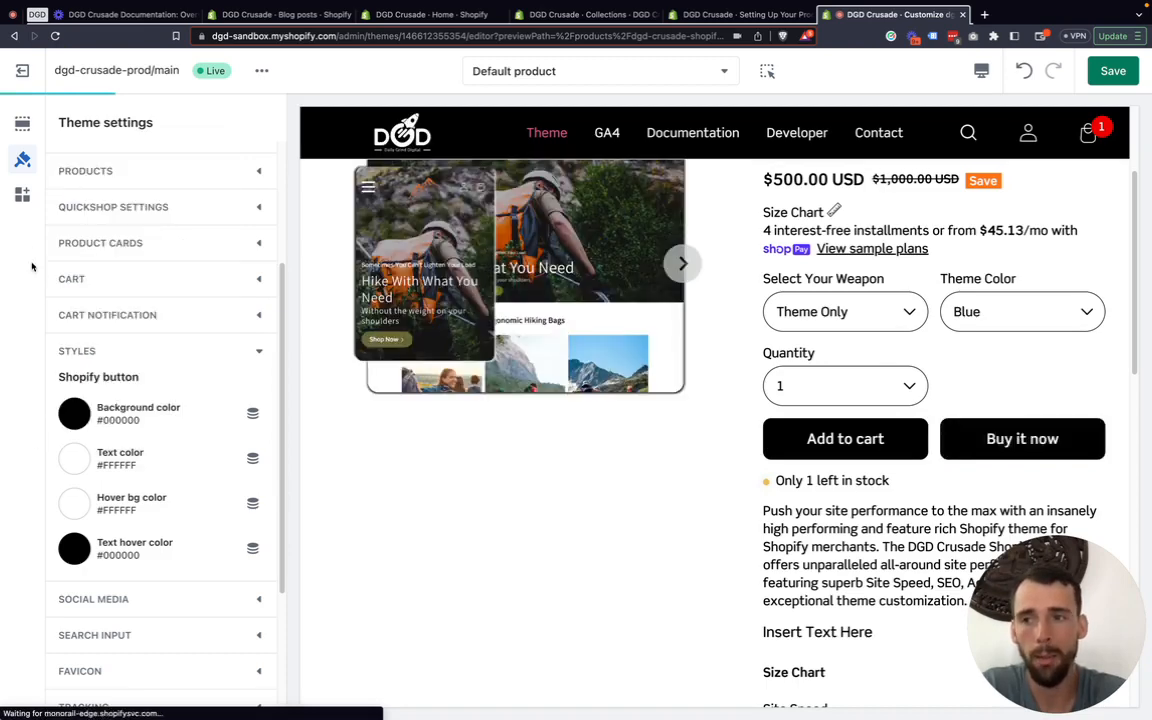
Return to the Form block, review its subscription and button settings, and check the Select Your Weapon options in the preview without changing the variant
click(22, 123)
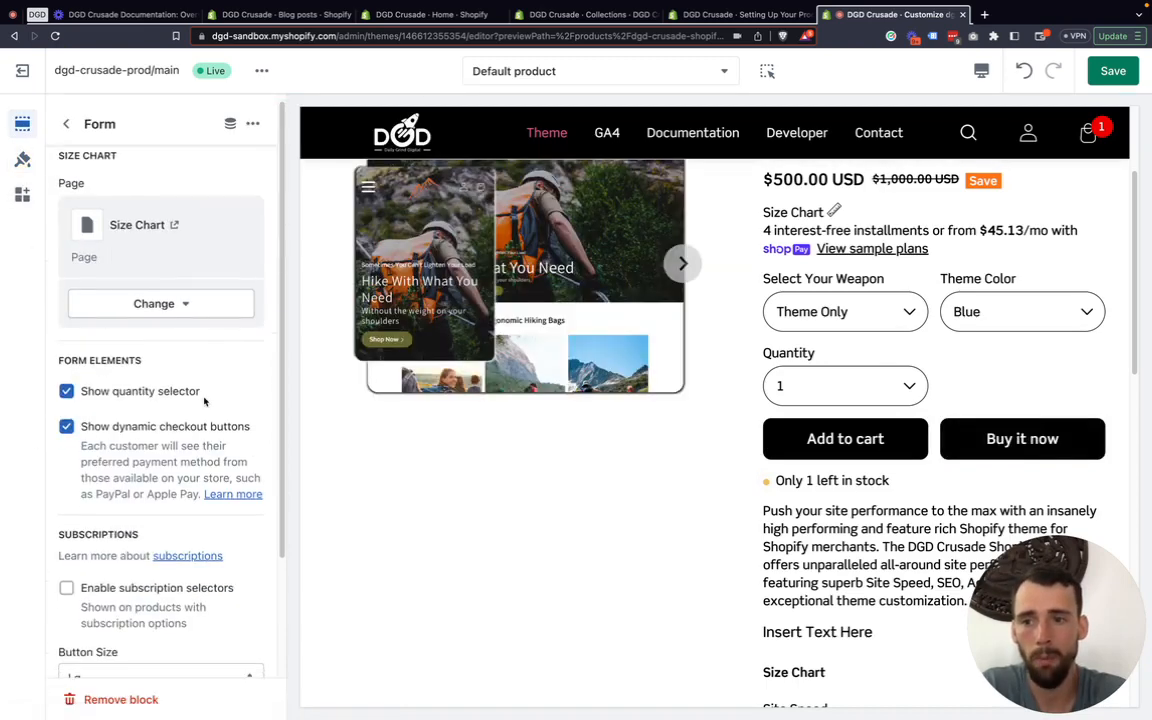
scroll(160, 414, down, 5)
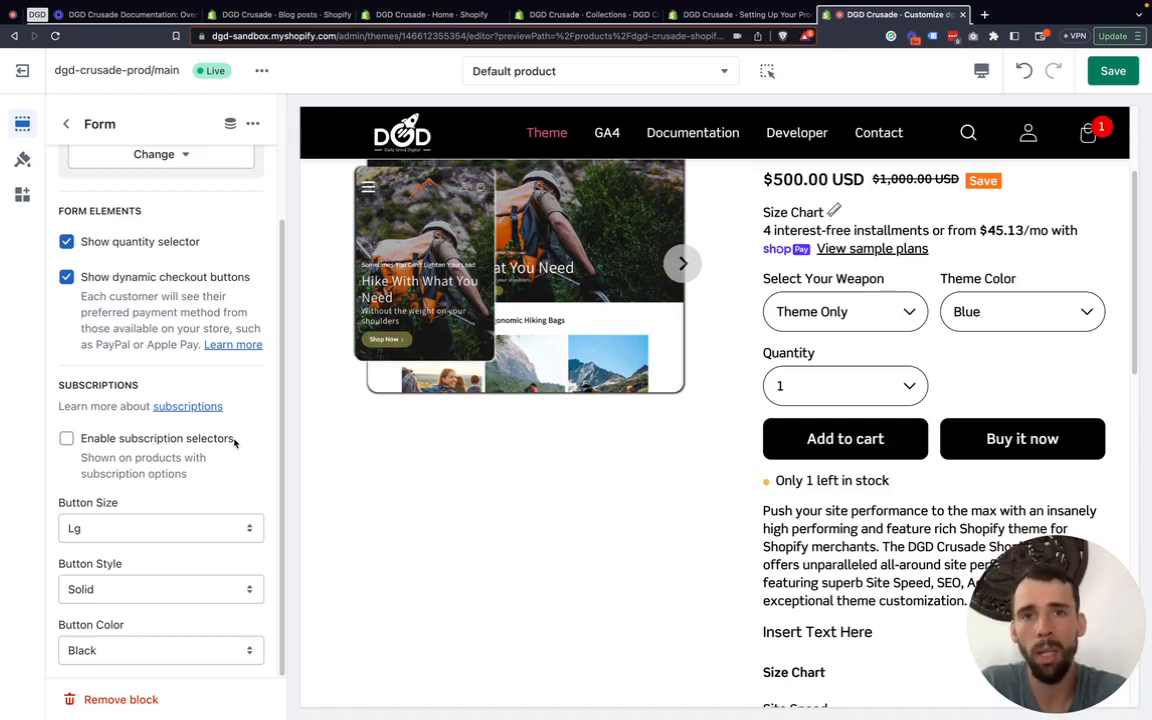
scroll(600, 450, up, 2)
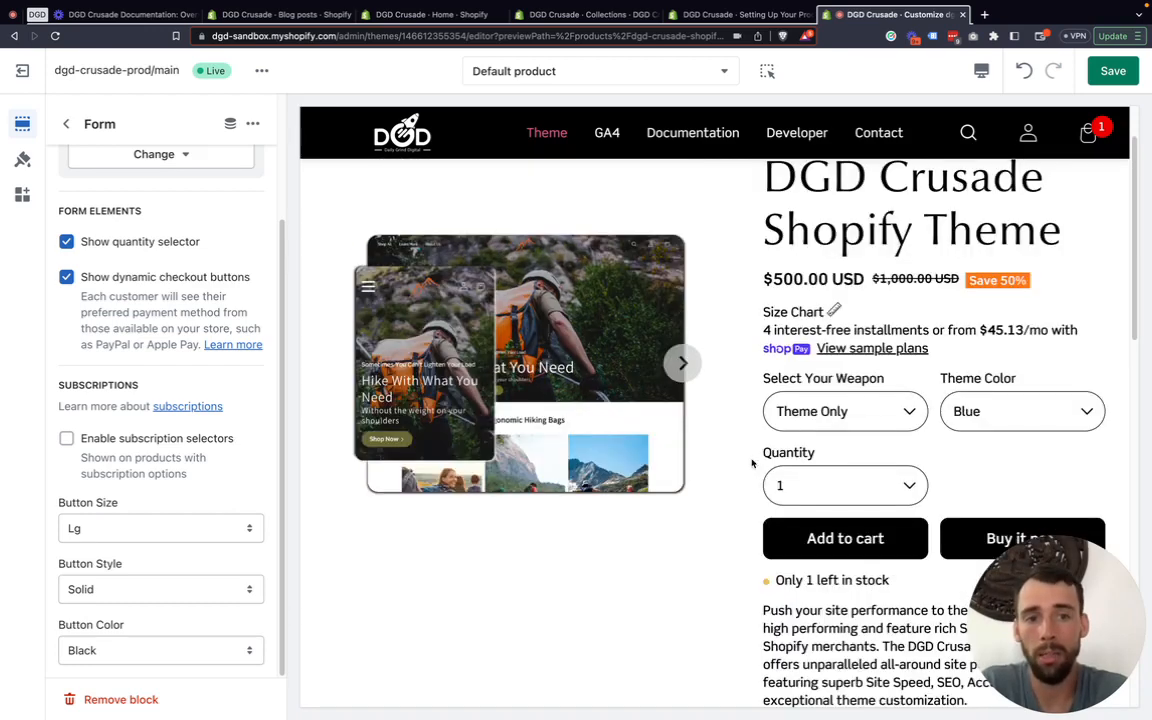
click(824, 413)
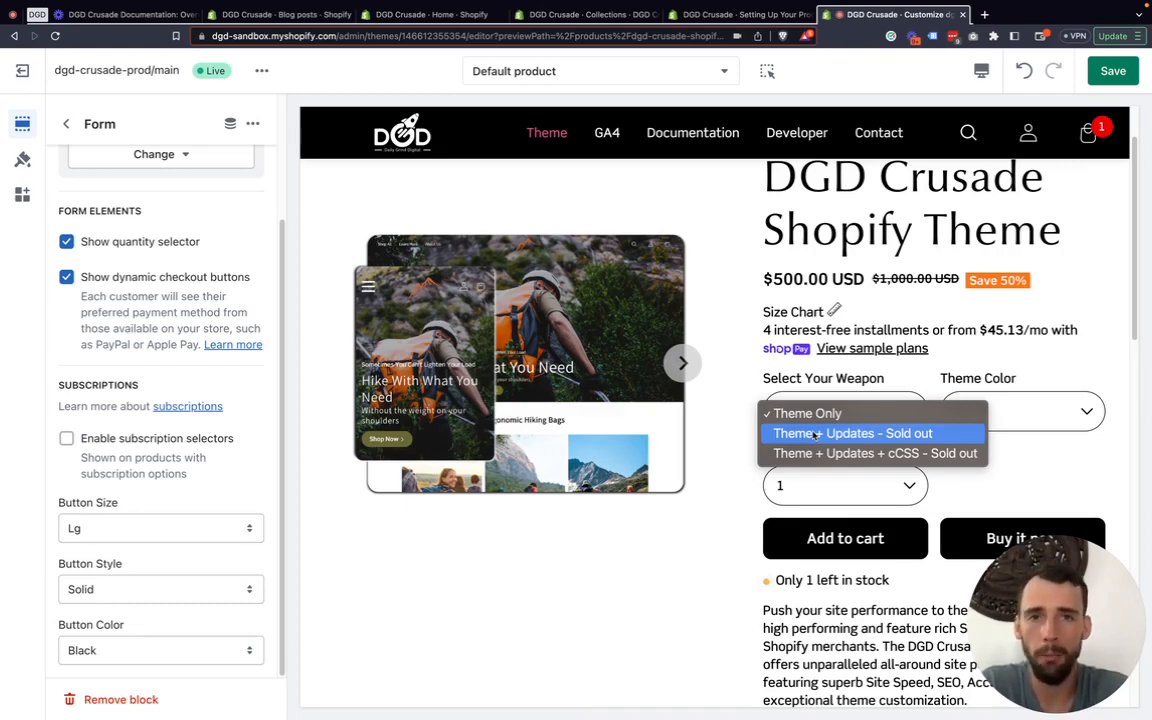
click(735, 595)
scroll(696, 518, down, 5)
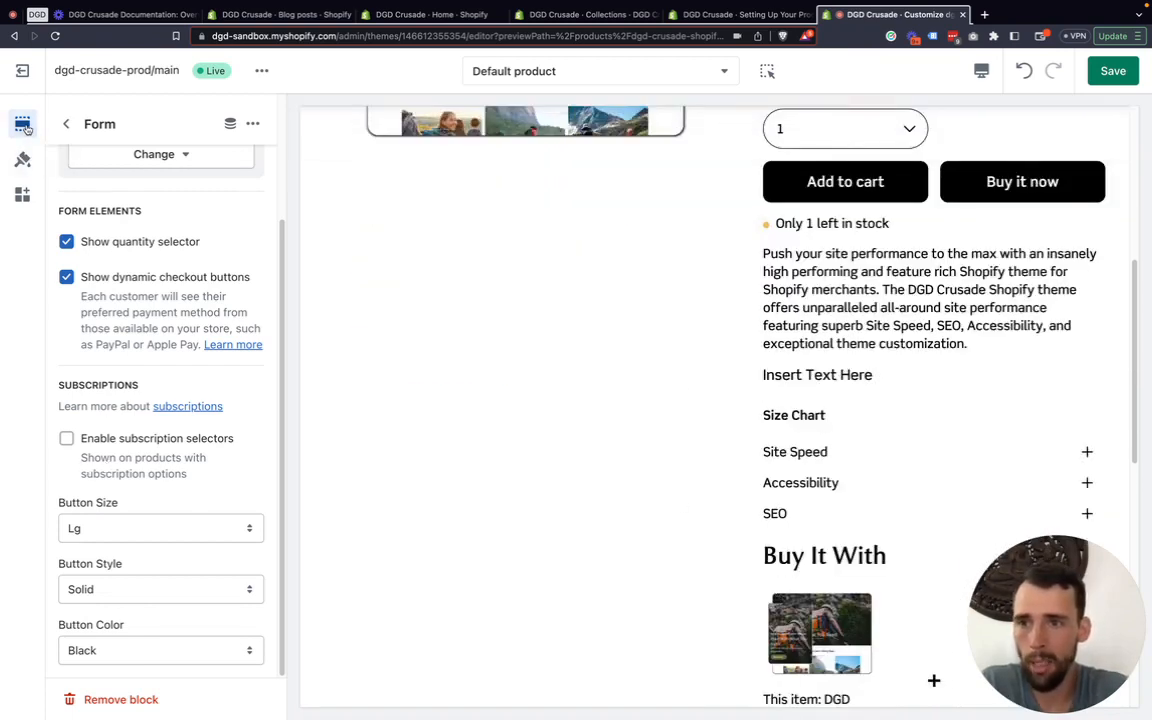
scroll(103, 190, up, 3)
scroll(152, 424, down, 2)
scroll(121, 463, down, 2)
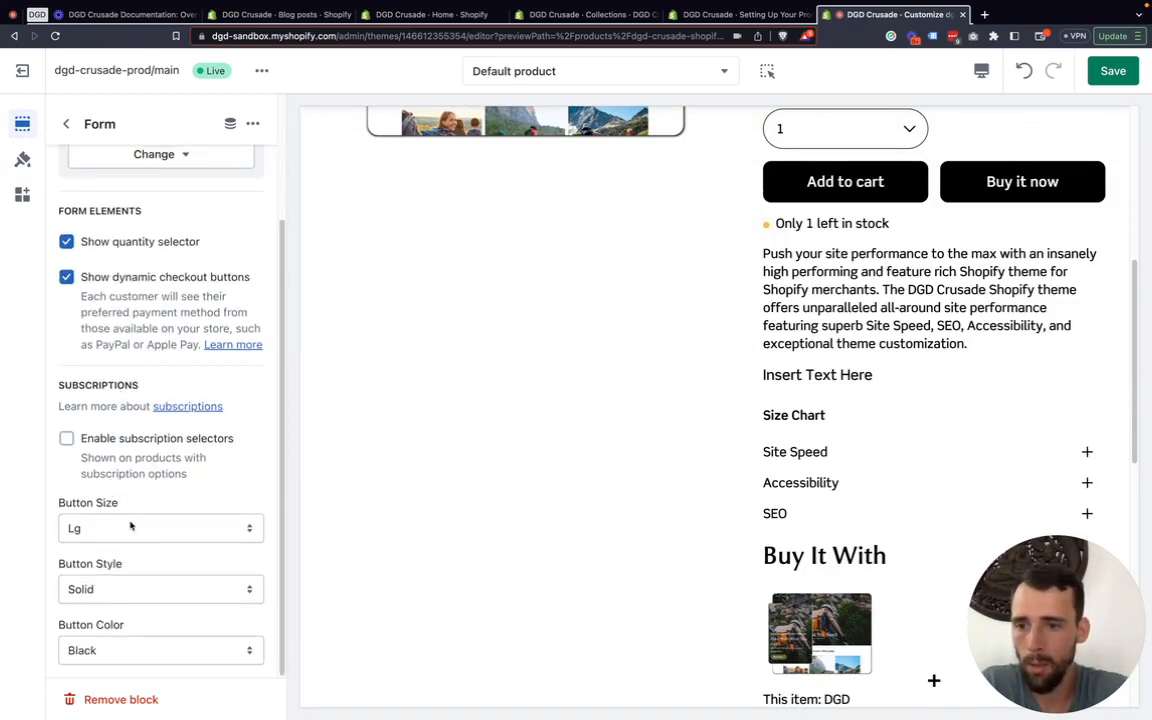
scroll(570, 477, up, 5)
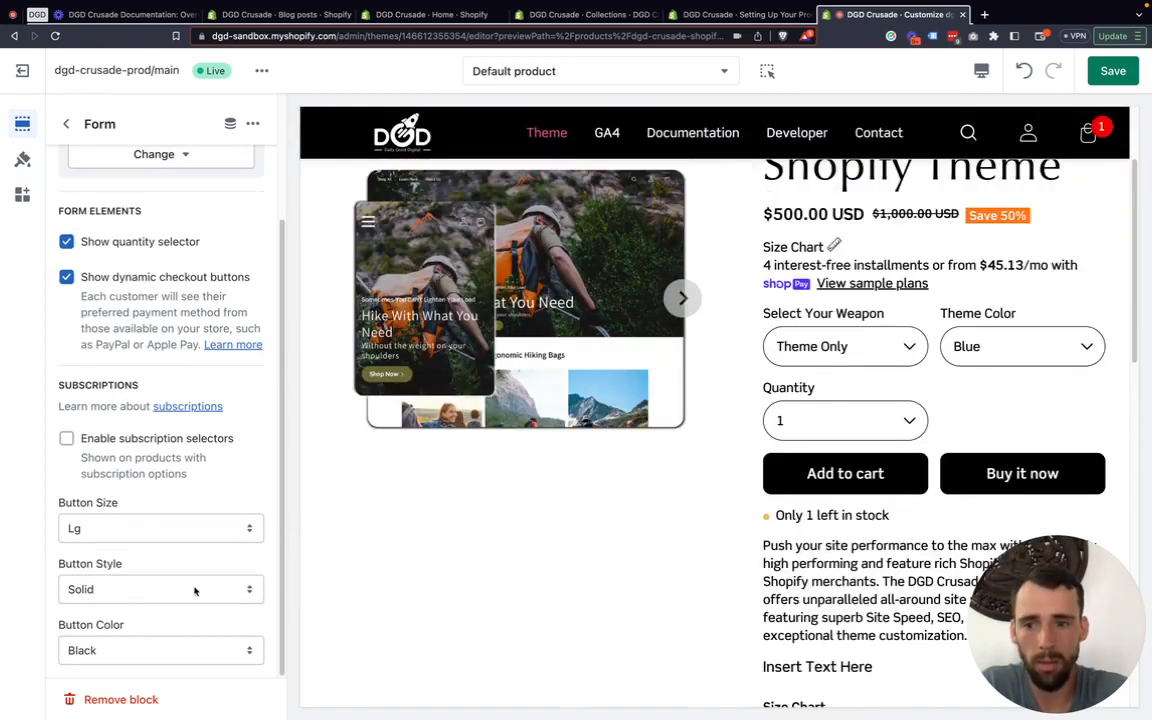
Set the Form block's button size to Xs and its button style to Outline, checking the buttons in the preview
click(109, 532)
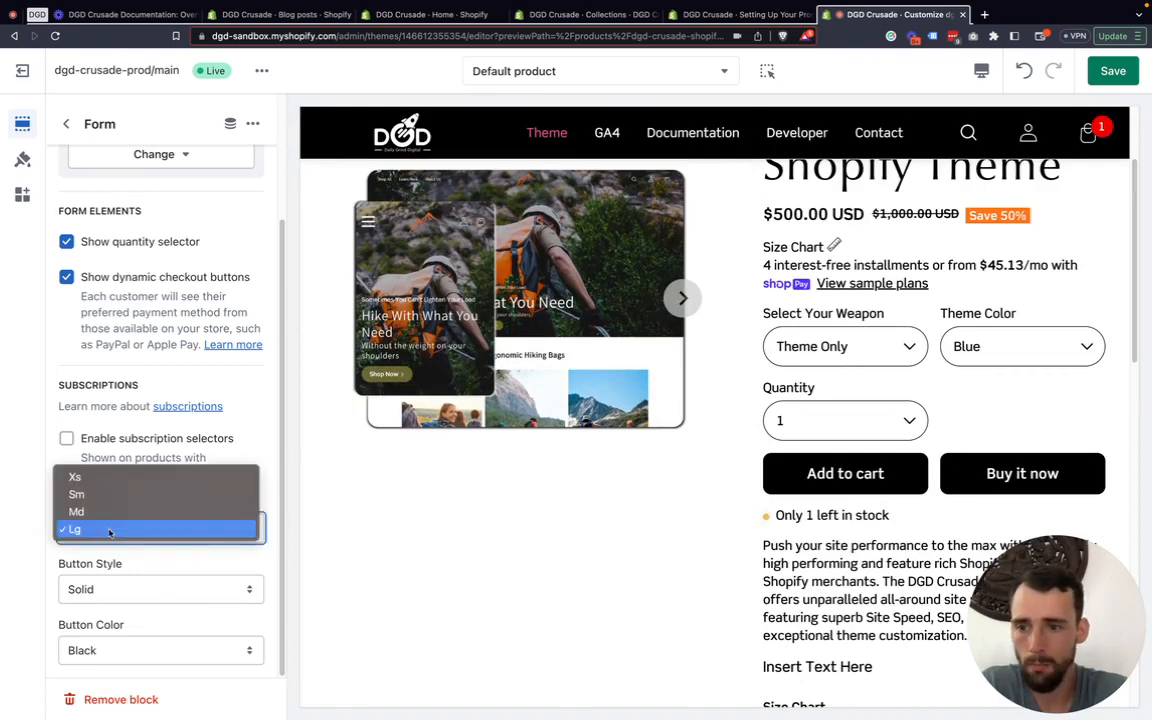
click(80, 476)
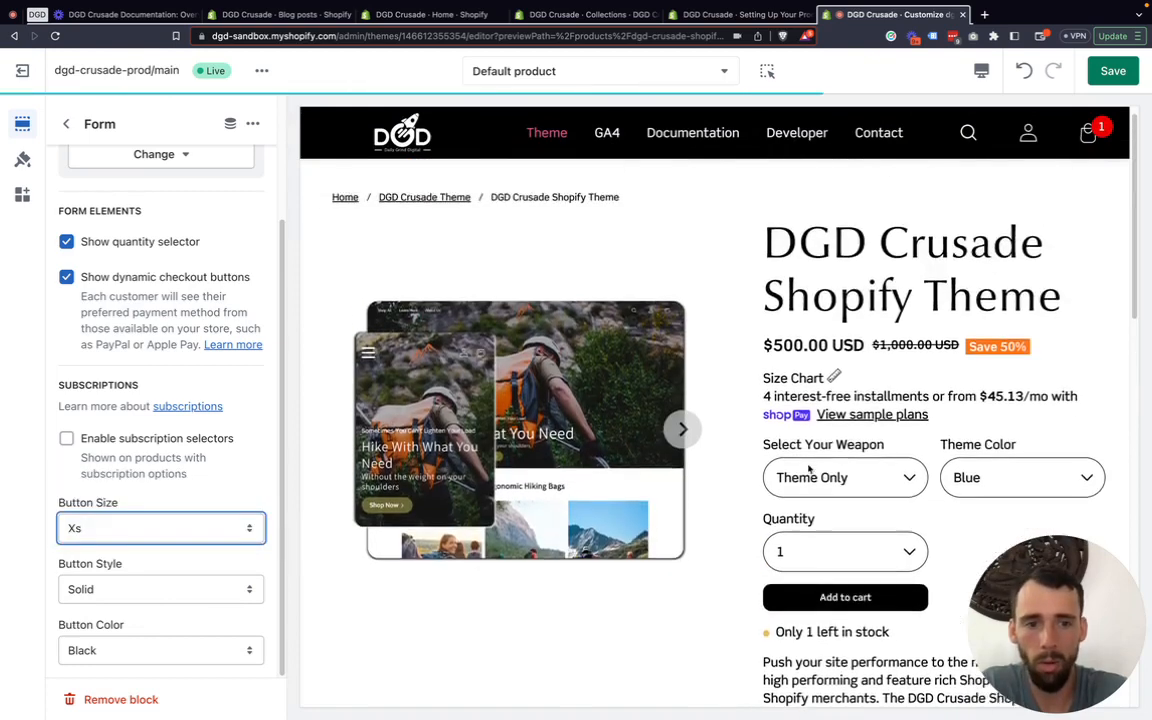
scroll(856, 555, down, 5)
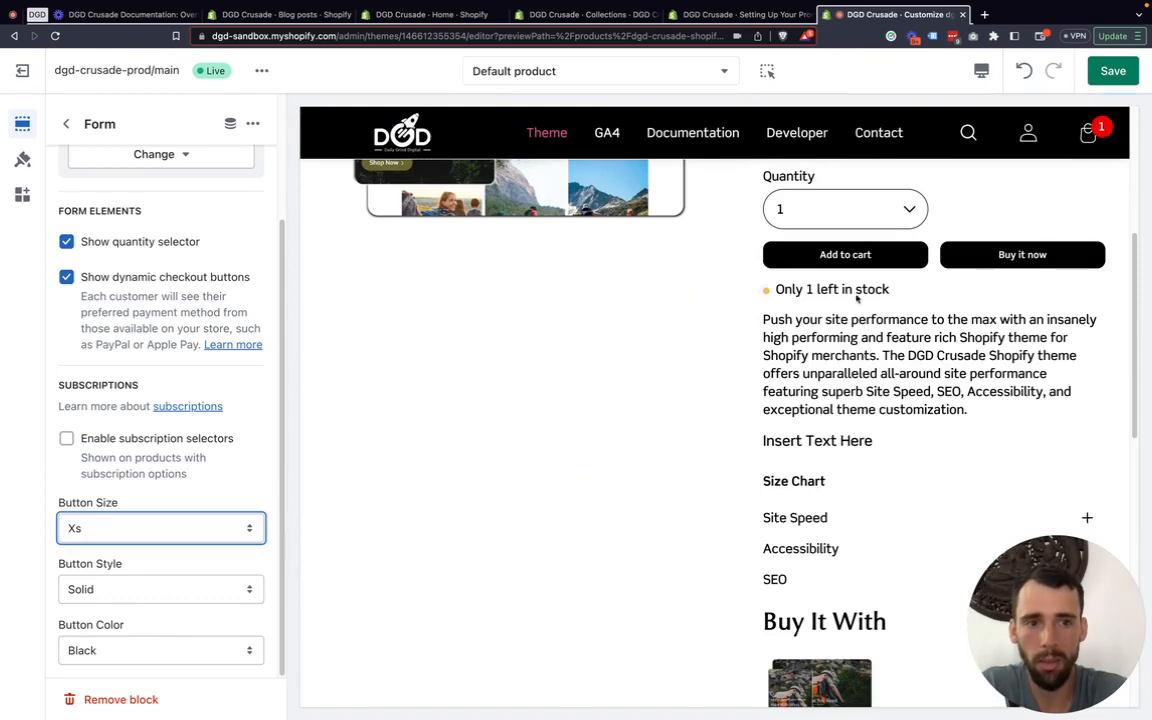
click(97, 589)
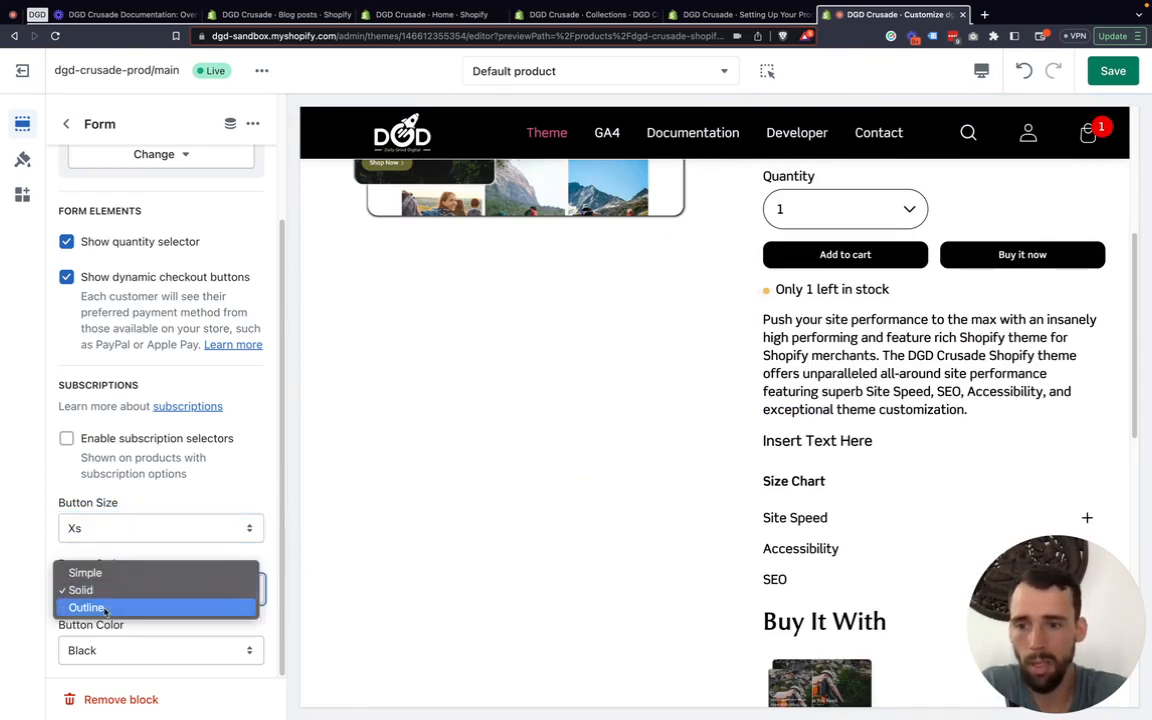
click(105, 608)
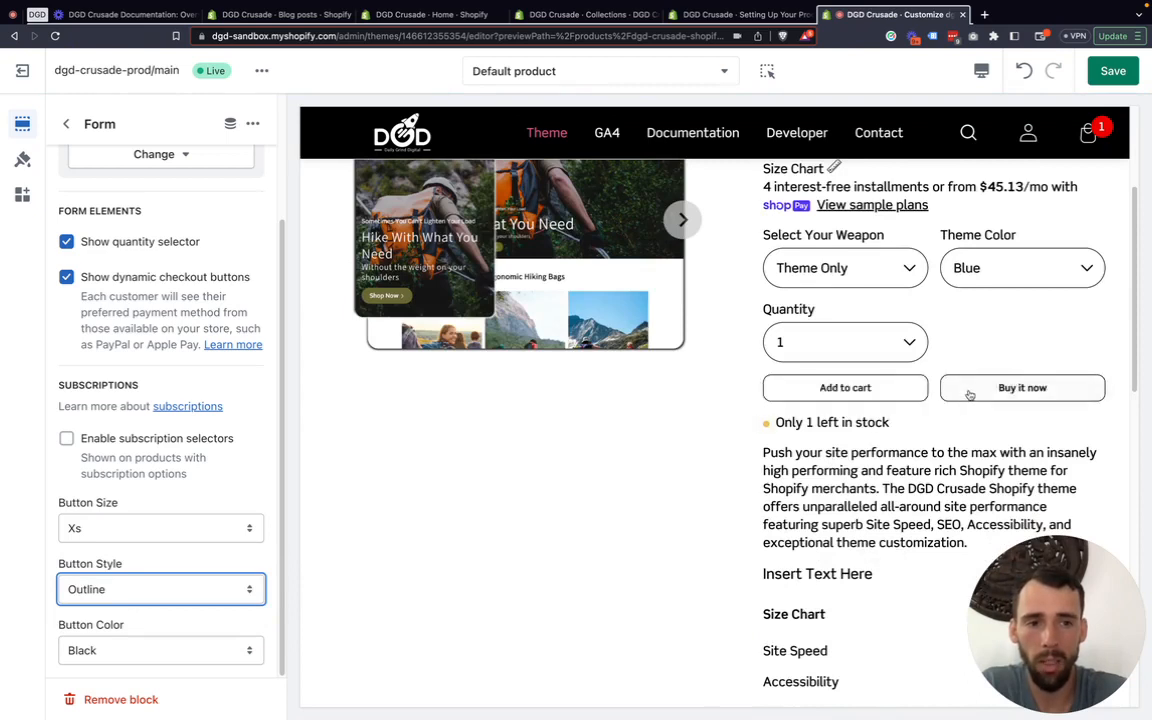
Set the Form block's button color to Primary Color, compare both purchase buttons in the preview, and set the button style to Solid
click(107, 651)
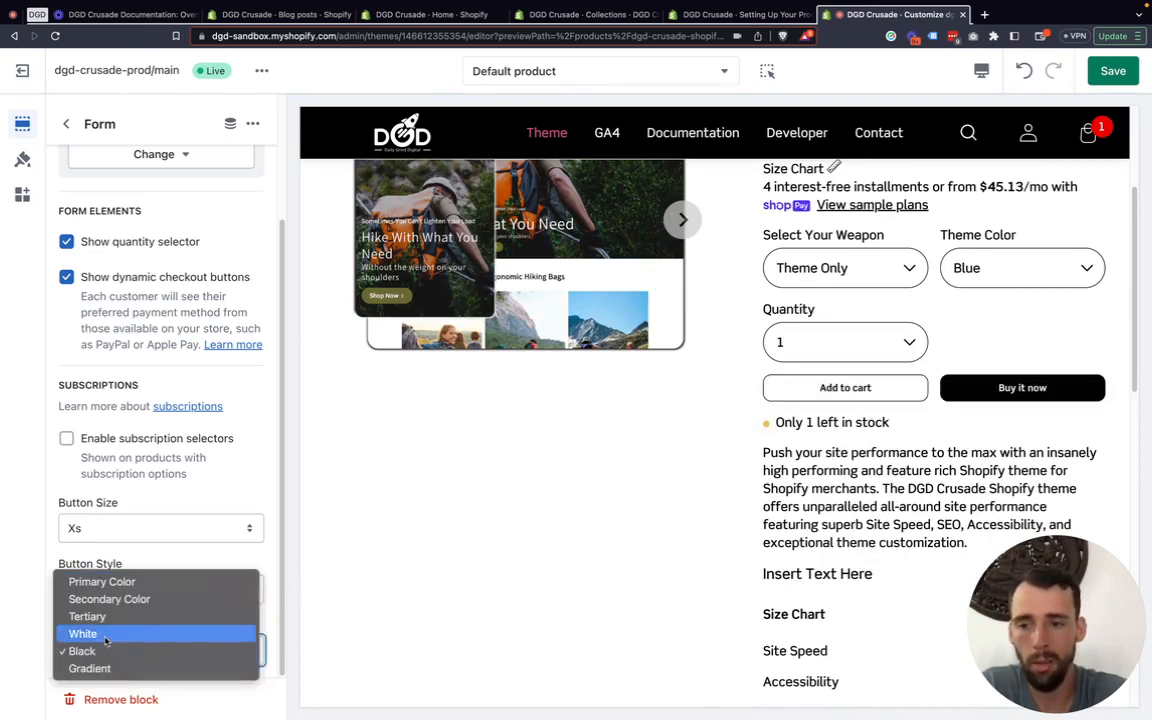
click(100, 581)
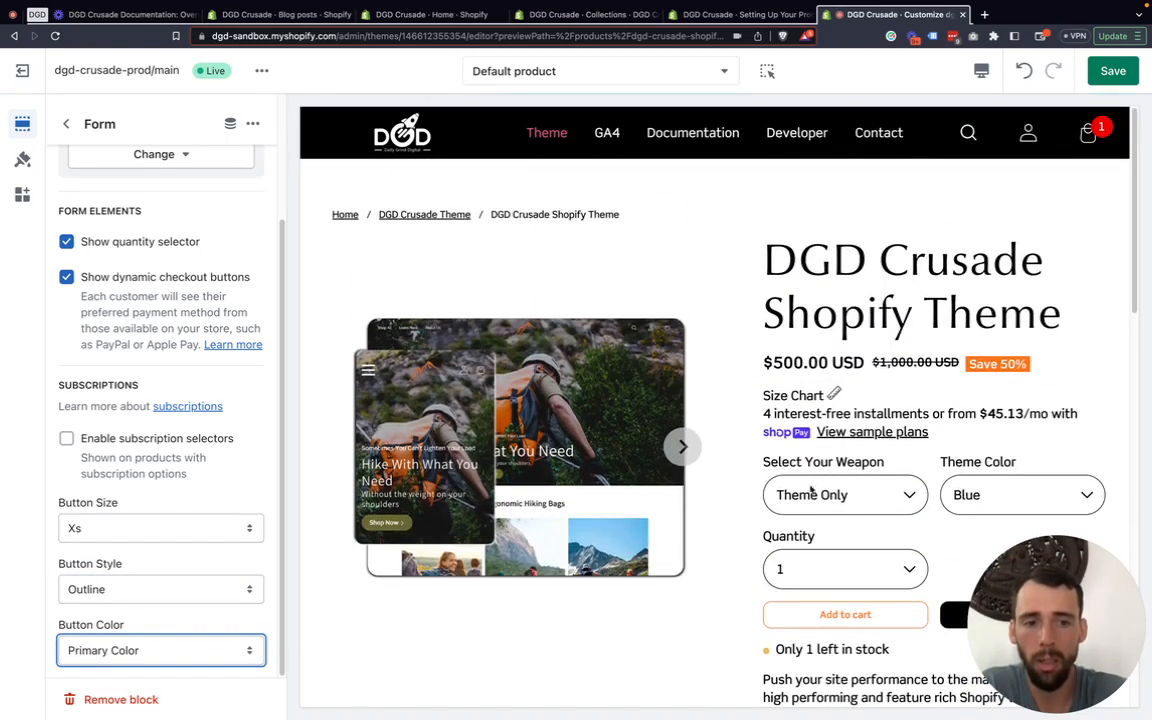
scroll(811, 490, down, 3)
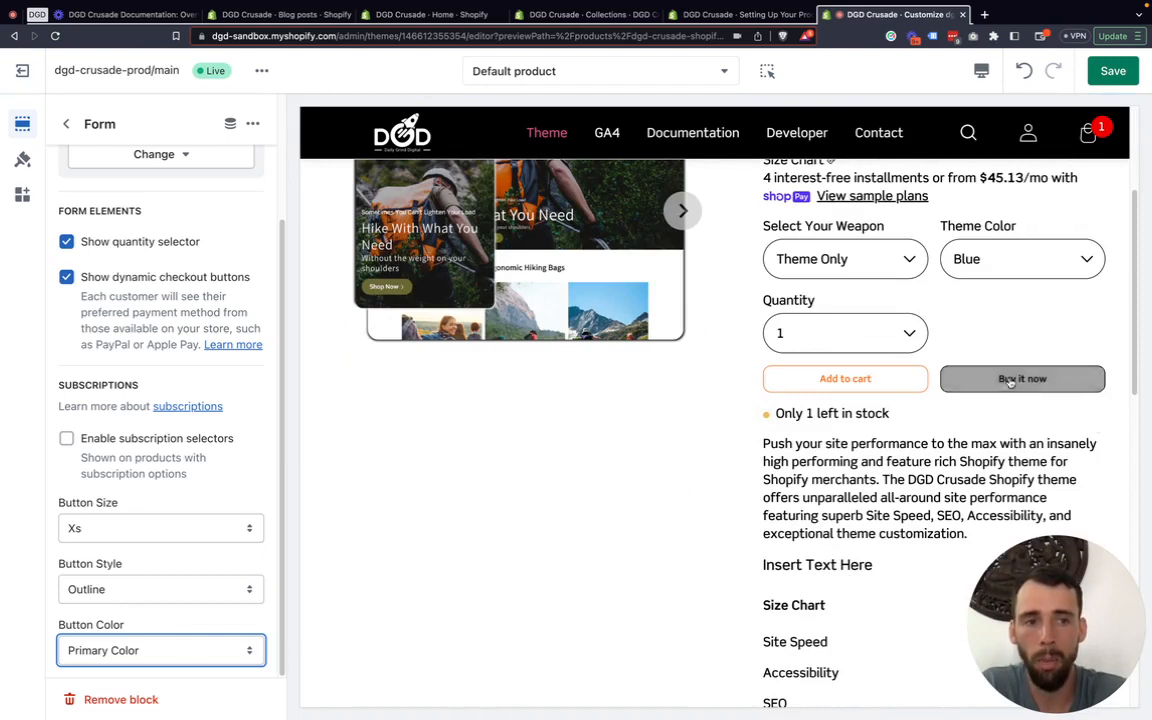
click(95, 586)
click(97, 571)
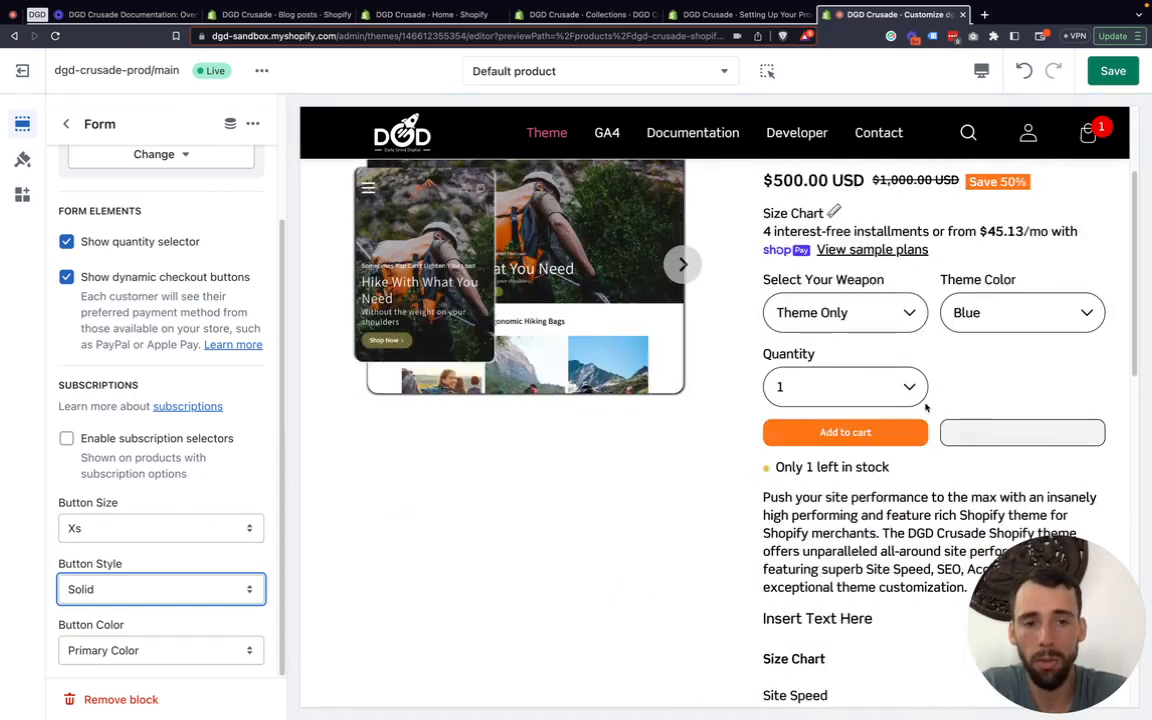
Remove the Size Chart page from the Form block, and return to the template's block list
scroll(190, 280, up, 3)
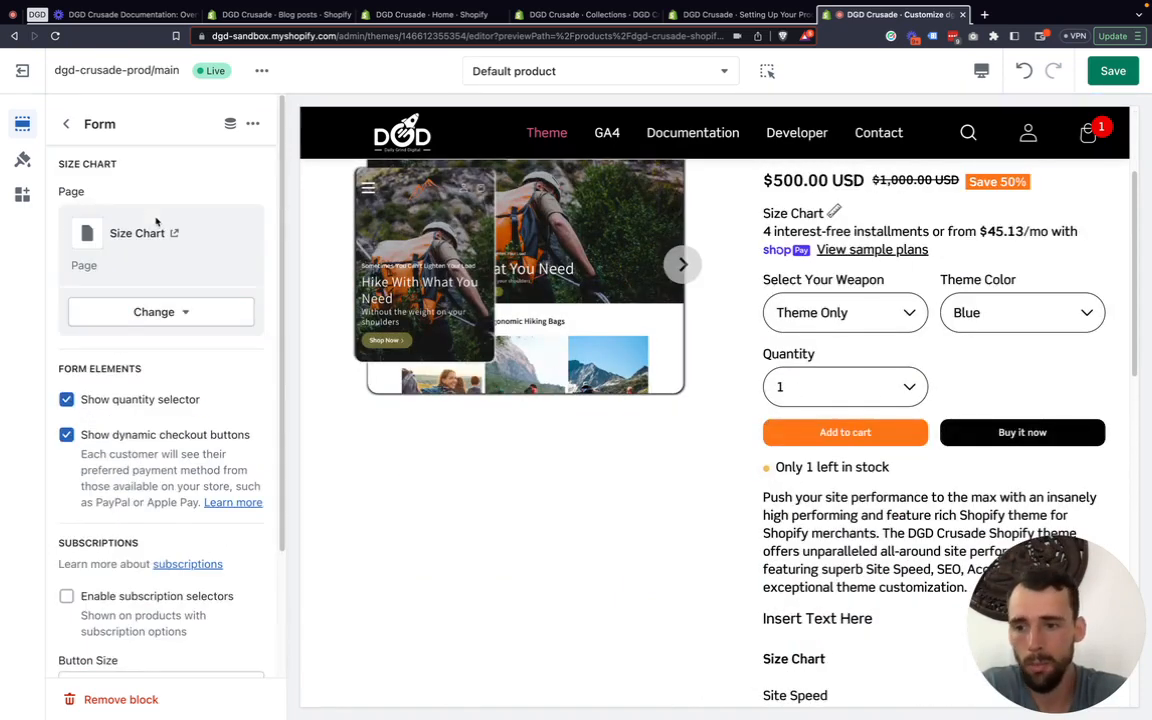
click(66, 124)
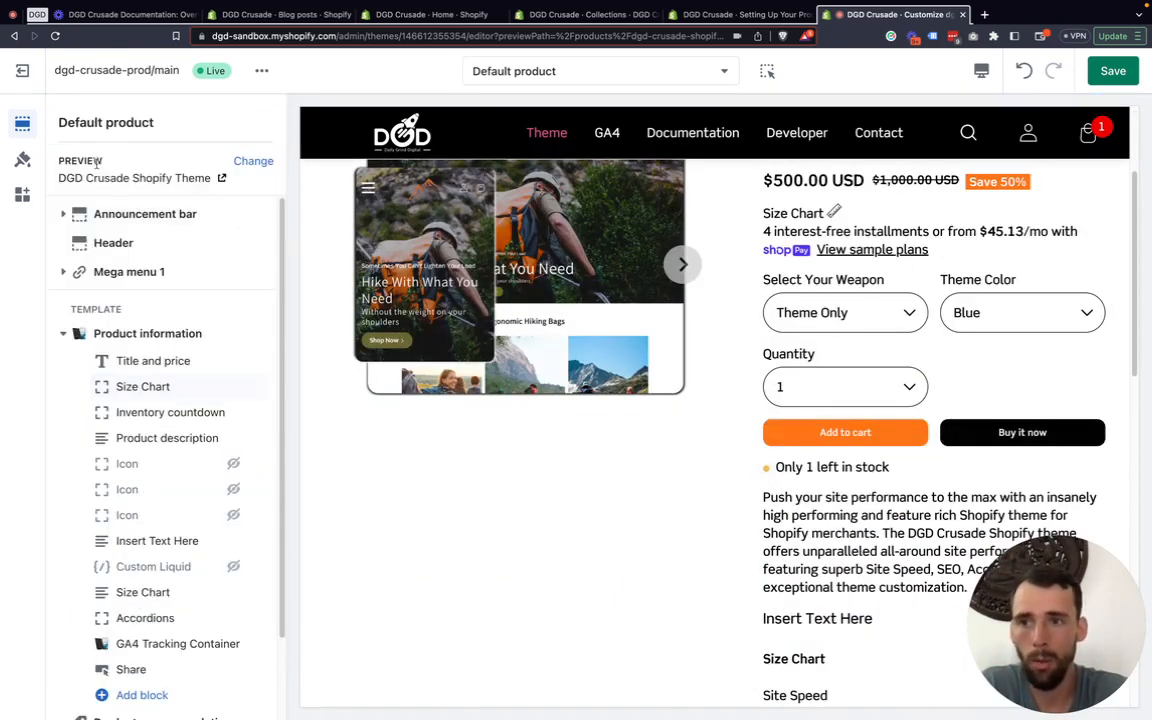
click(150, 387)
drag(122, 123, 88, 123)
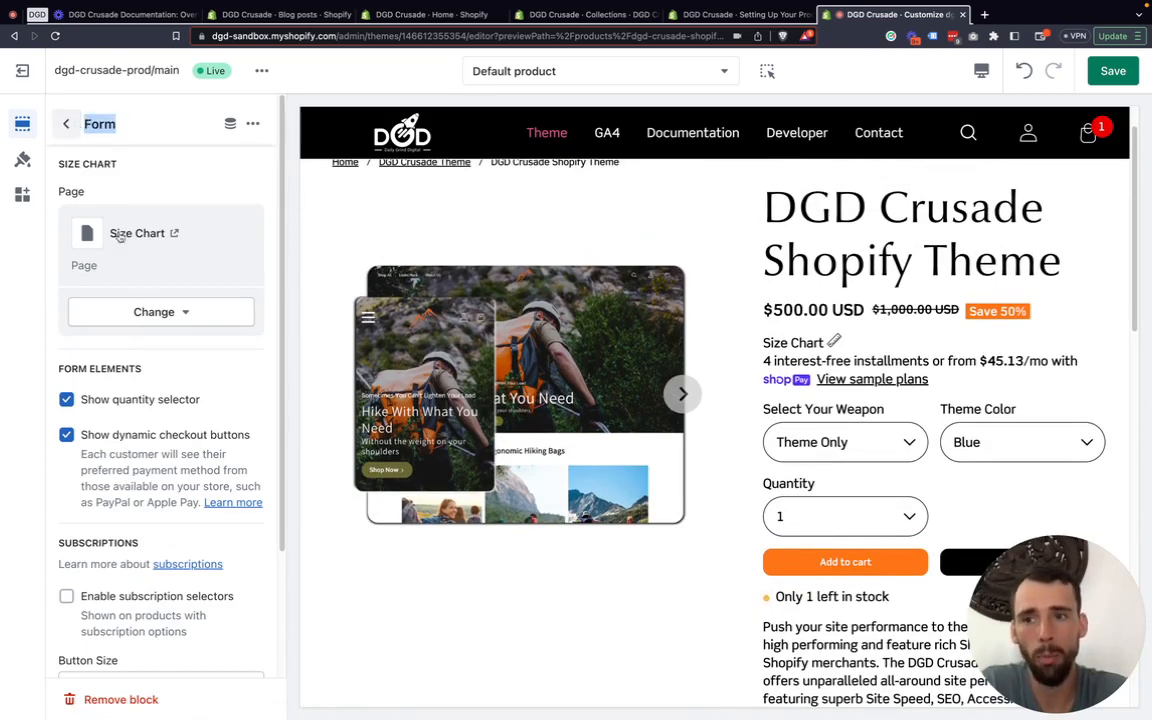
click(150, 312)
click(145, 386)
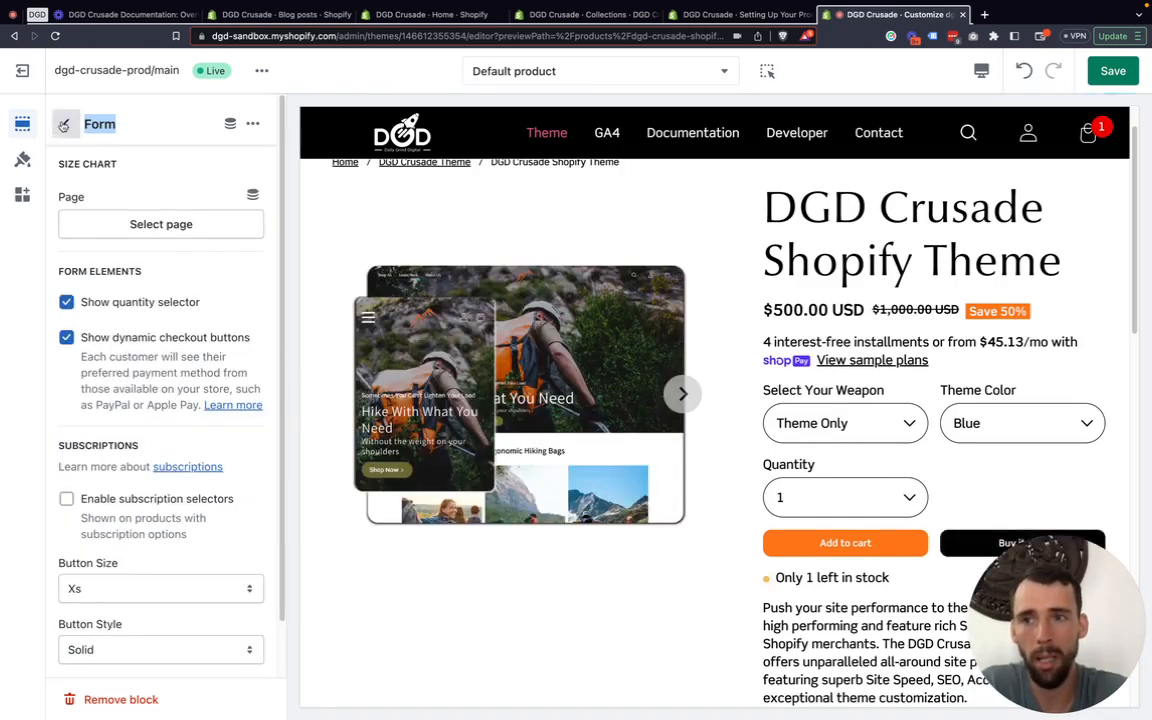
click(66, 123)
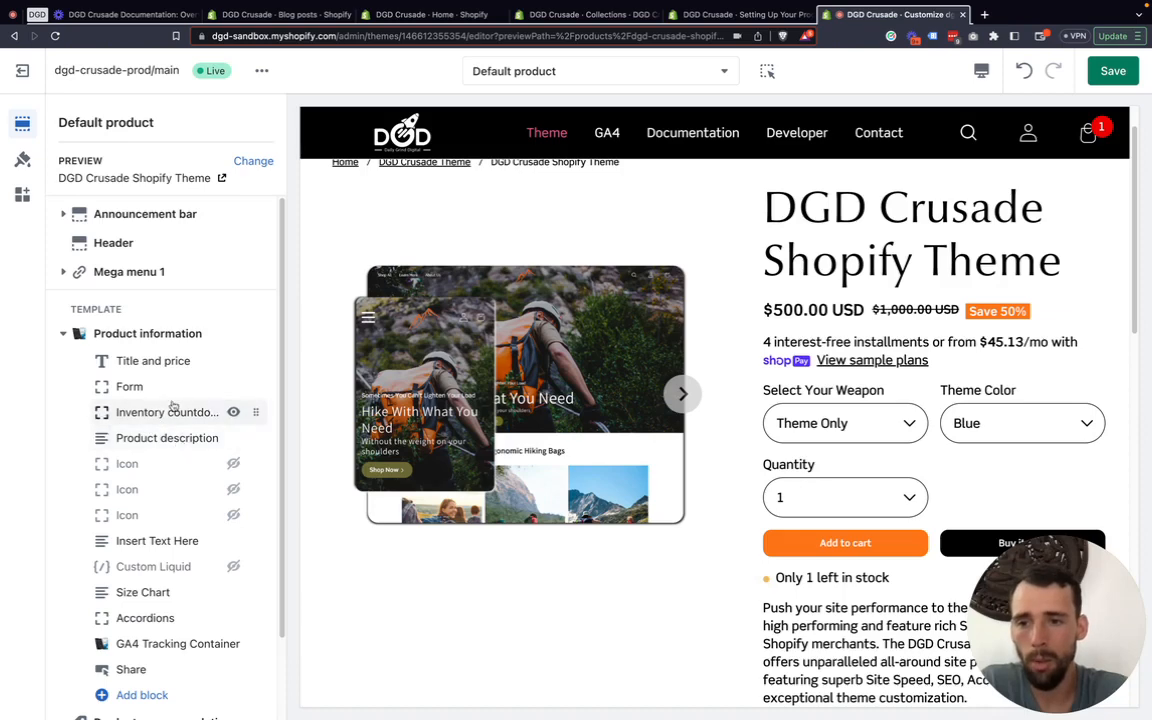
Check the Product description block's settings, and locate its description text in the product preview
scroll(881, 527, down, 3)
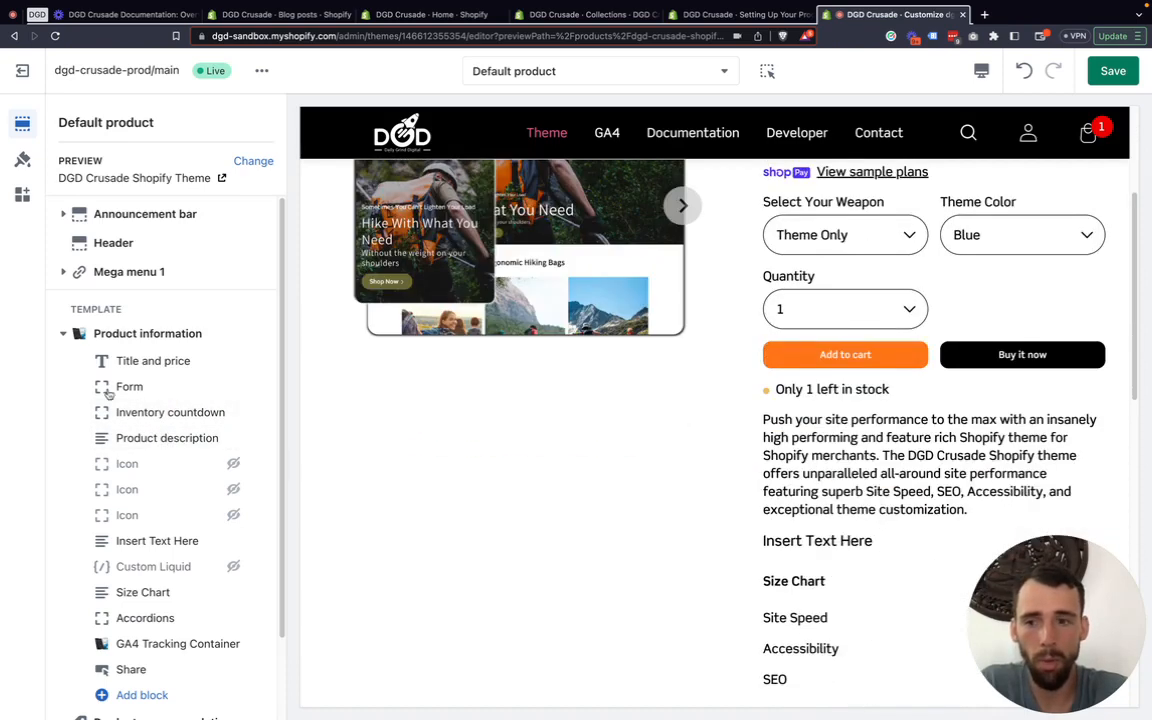
click(160, 438)
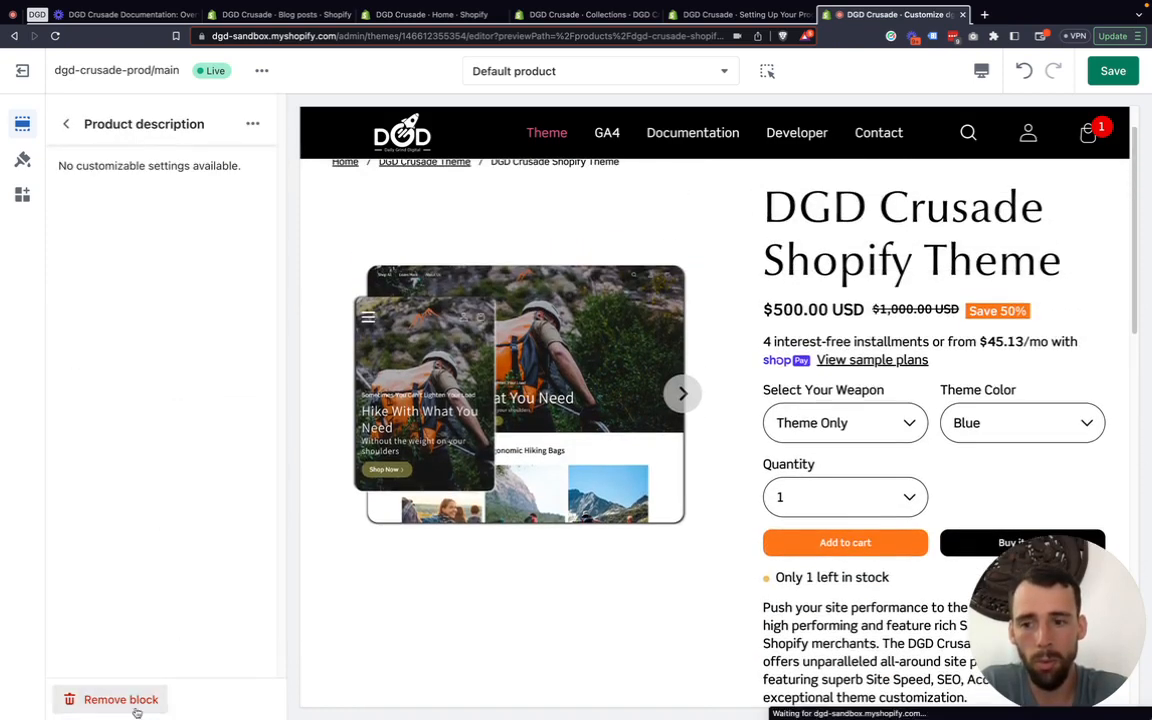
click(65, 123)
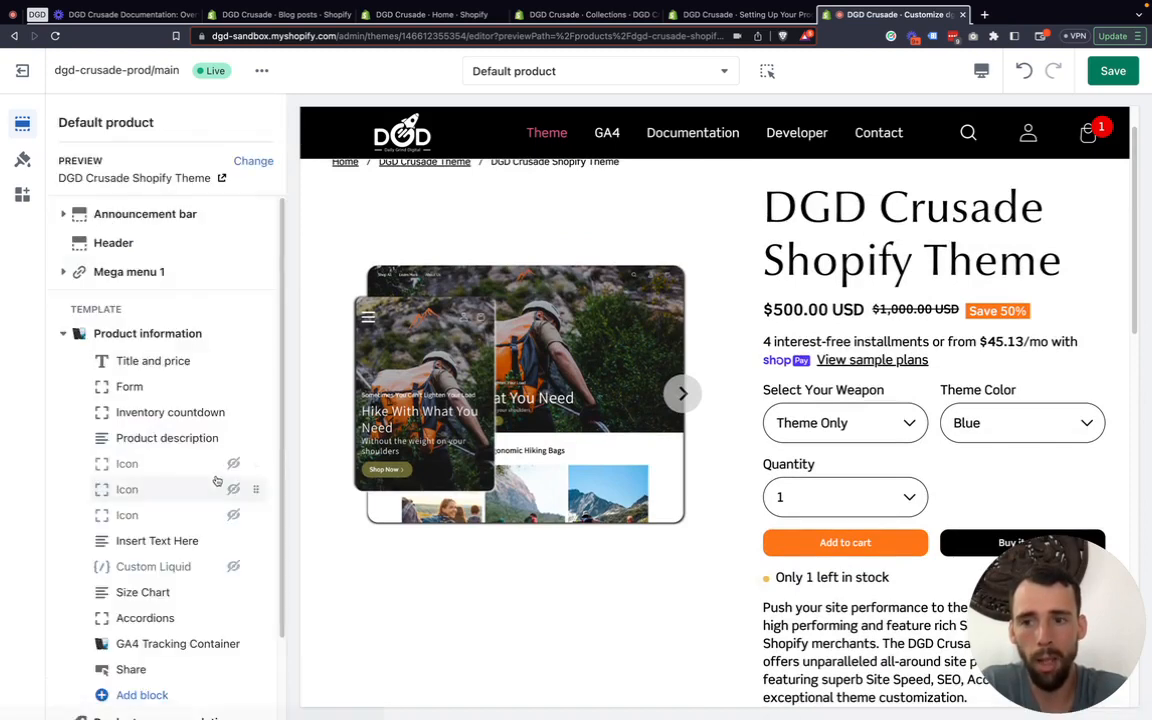
scroll(818, 440, down, 3)
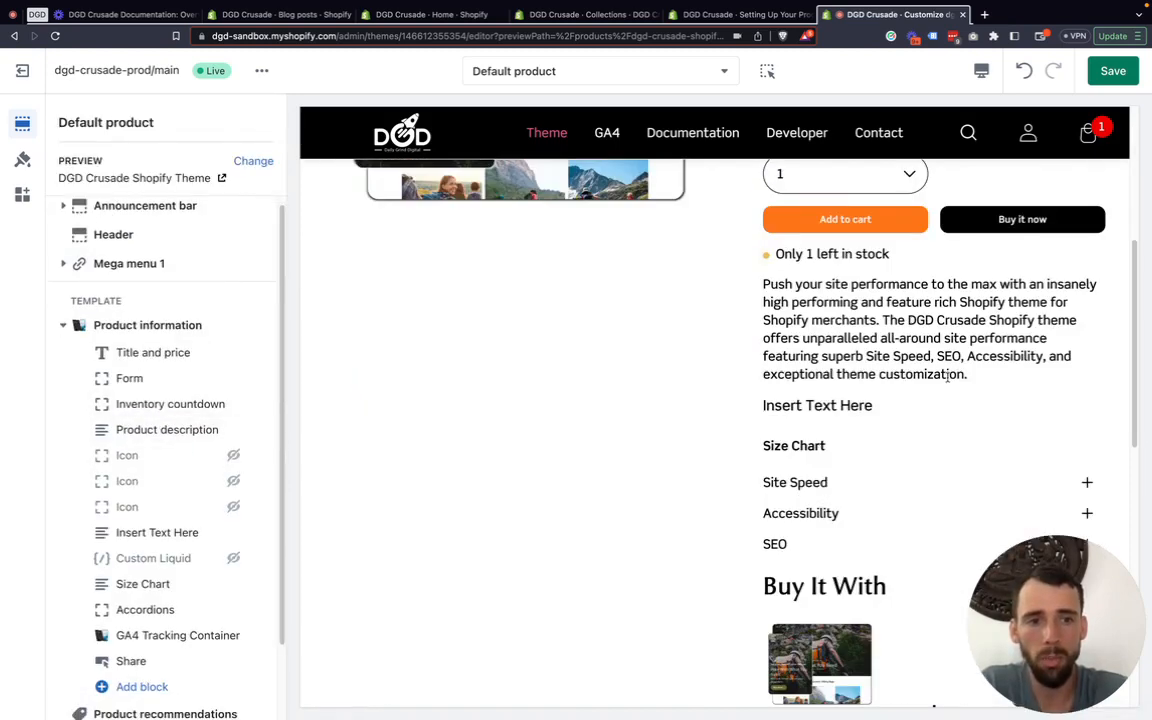
drag(966, 373, 748, 290)
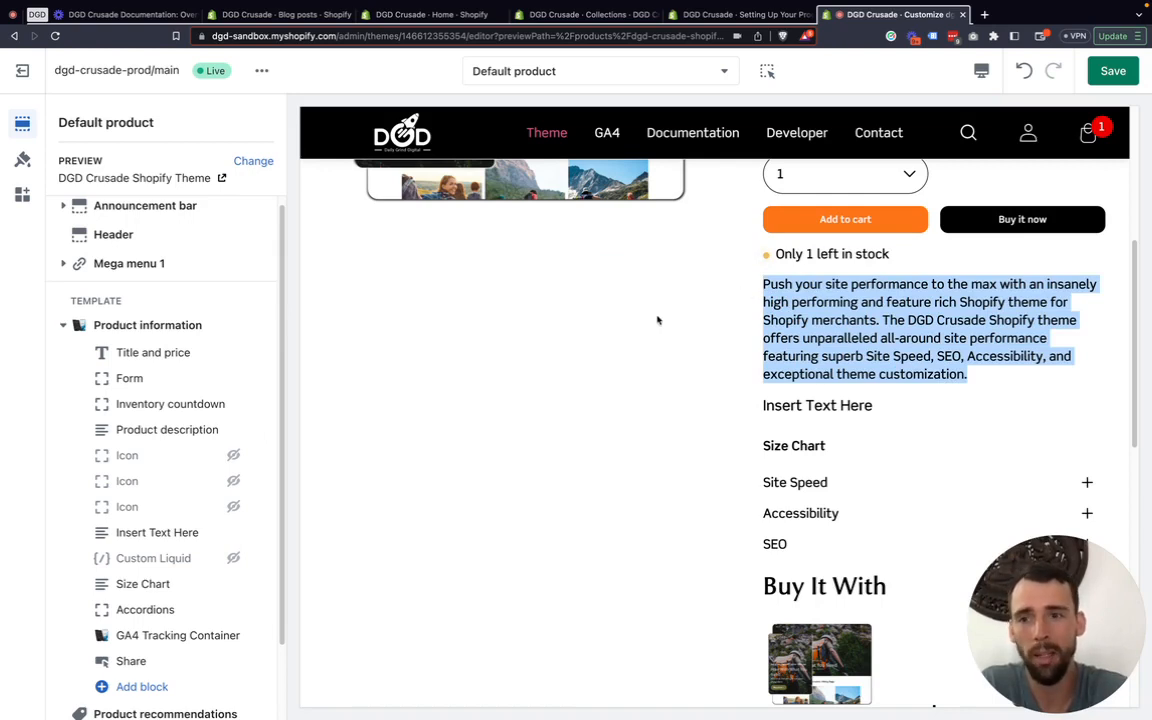
Make the three hidden Icon blocks under Product information visible
scroll(145, 400, down, 2)
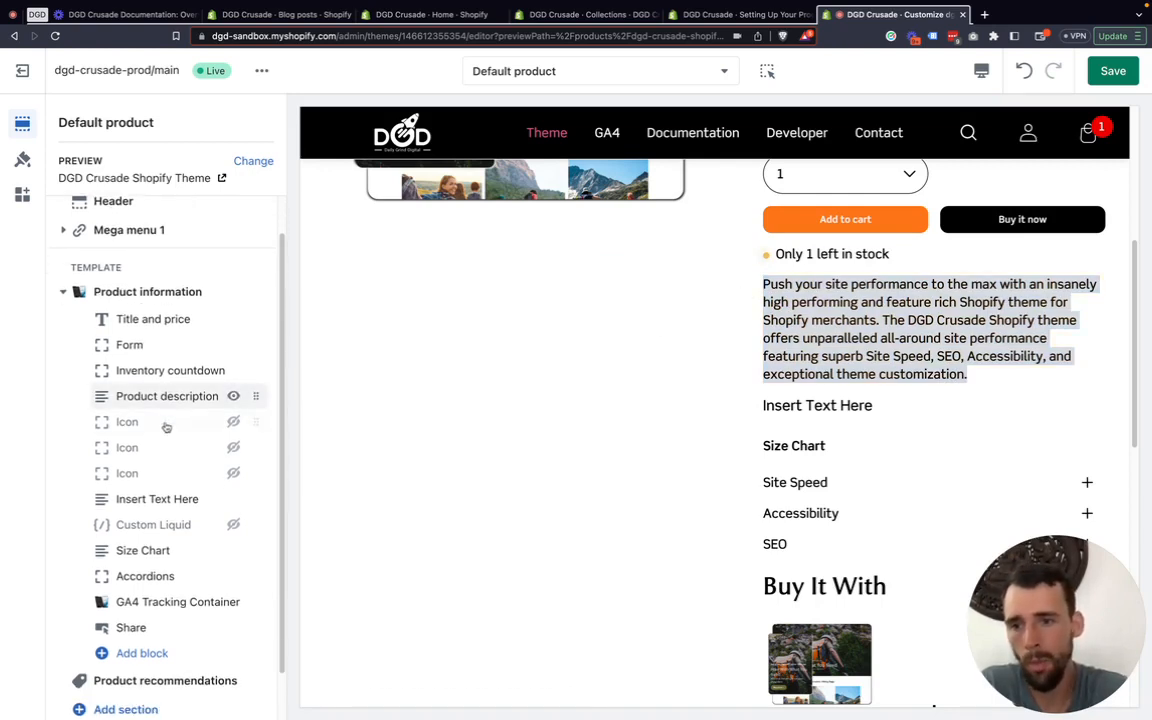
click(232, 422)
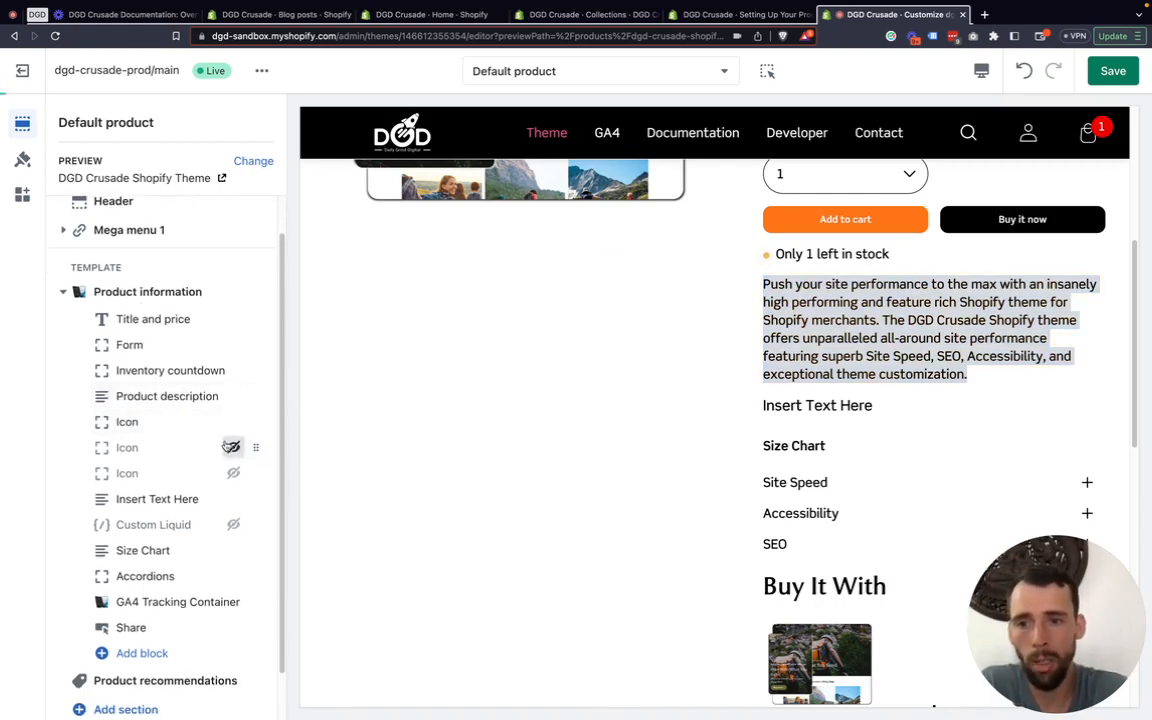
click(230, 473)
click(232, 447)
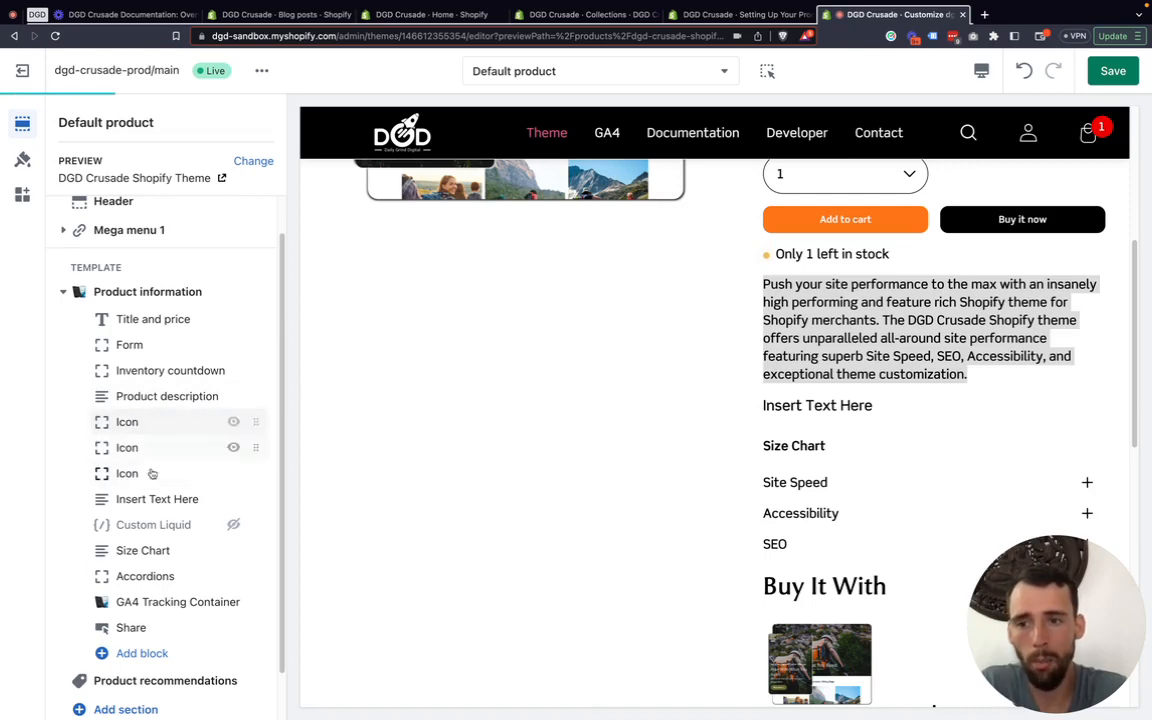
Look through the block types available to add, and examine the three icon blocks below the product description in the preview
click(142, 651)
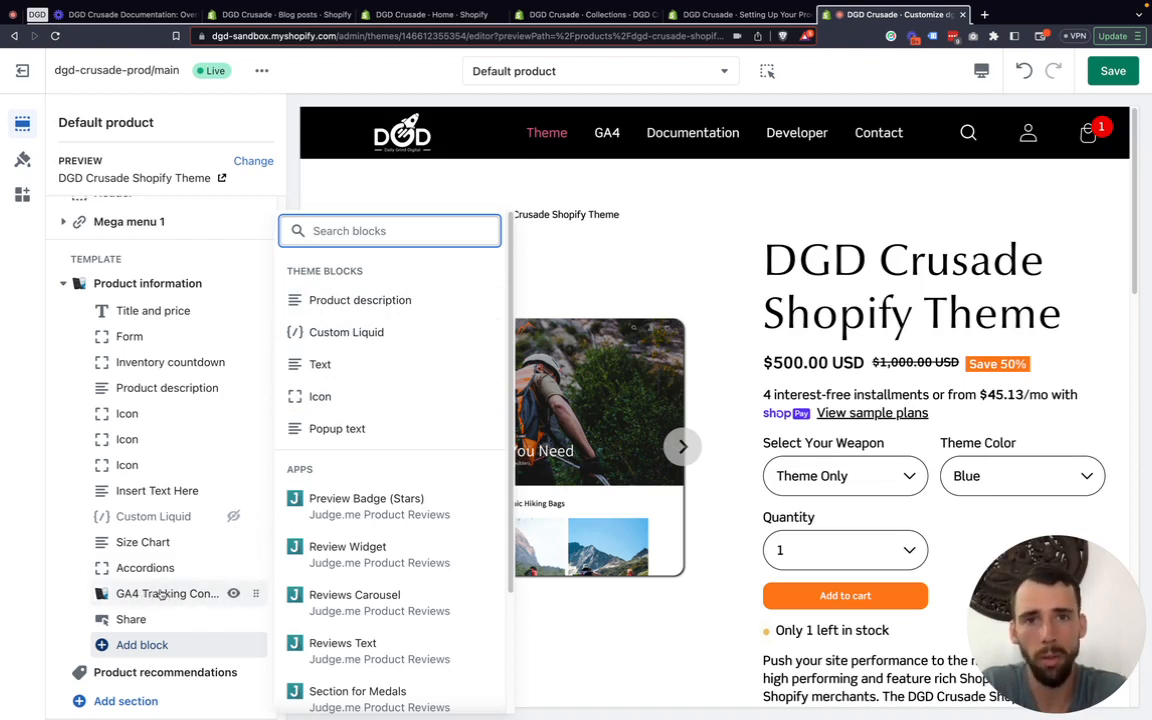
click(47, 457)
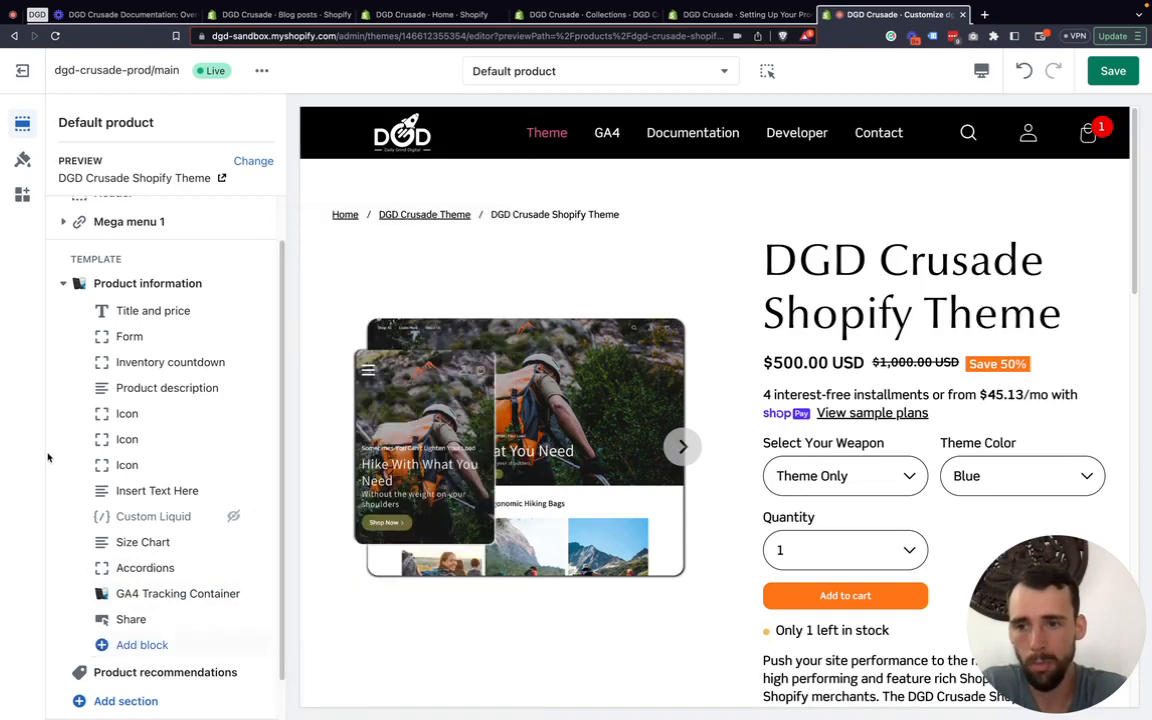
scroll(866, 420, down, 3)
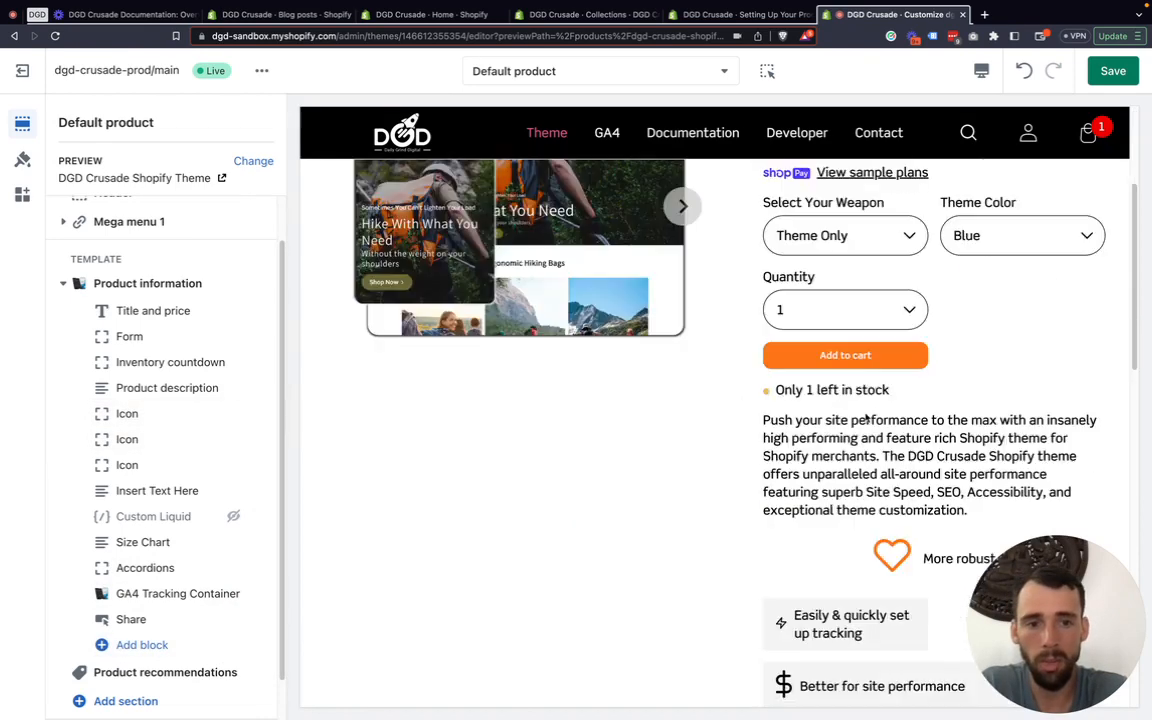
scroll(866, 420, down, 3)
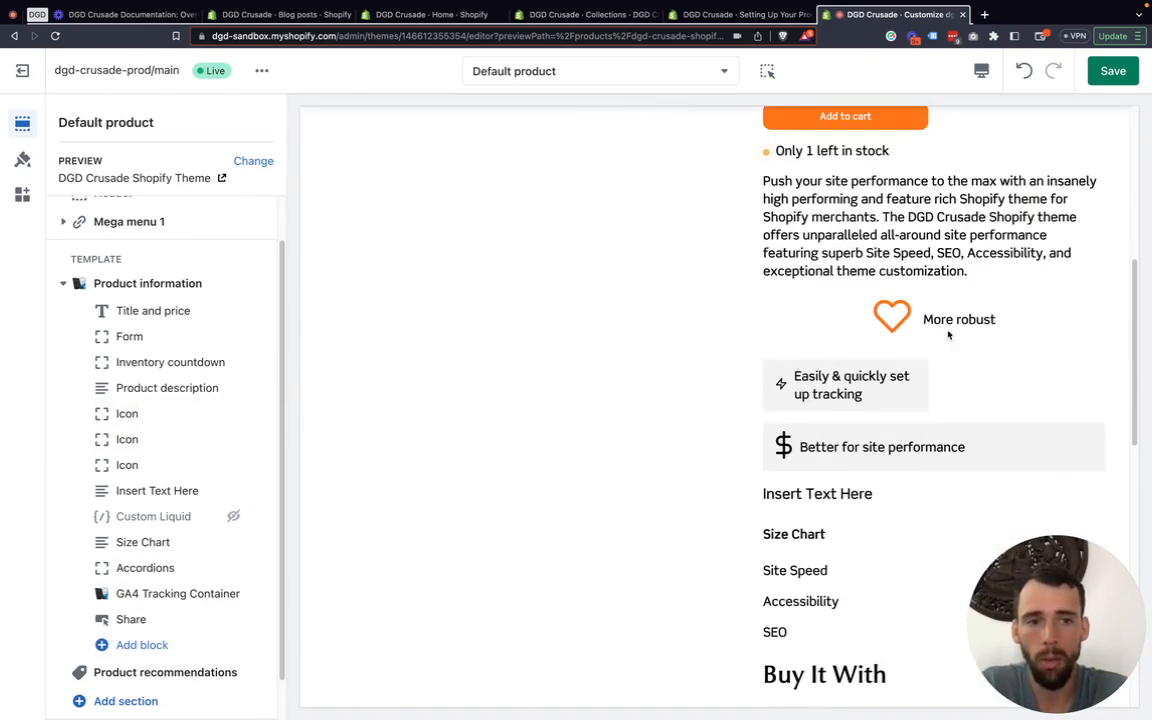
Change the first Icon block's icon to Arrow and its color to black #000000
click(150, 413)
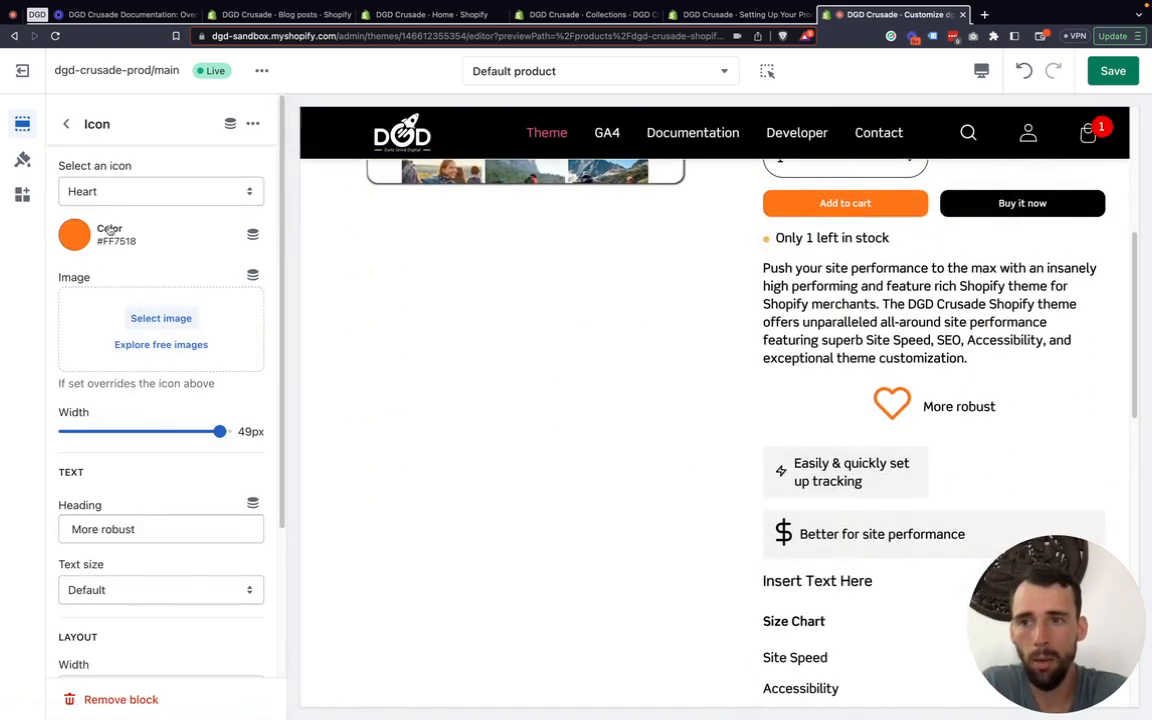
click(108, 192)
scroll(95, 74, up, 3)
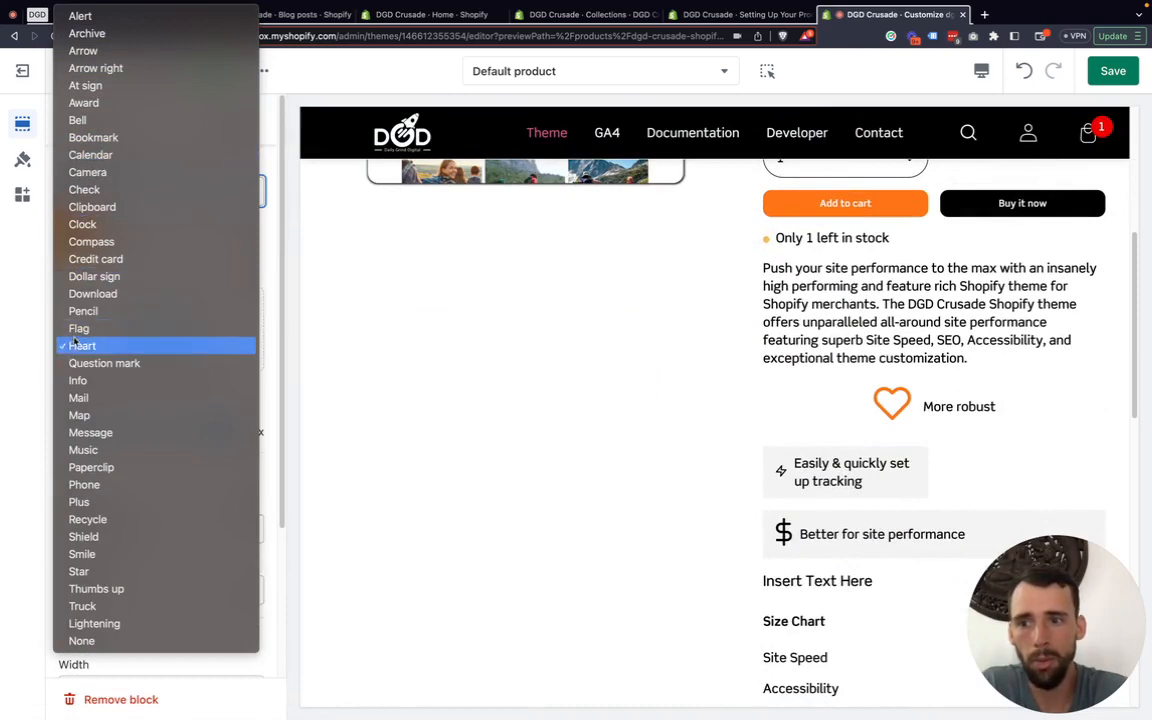
click(106, 47)
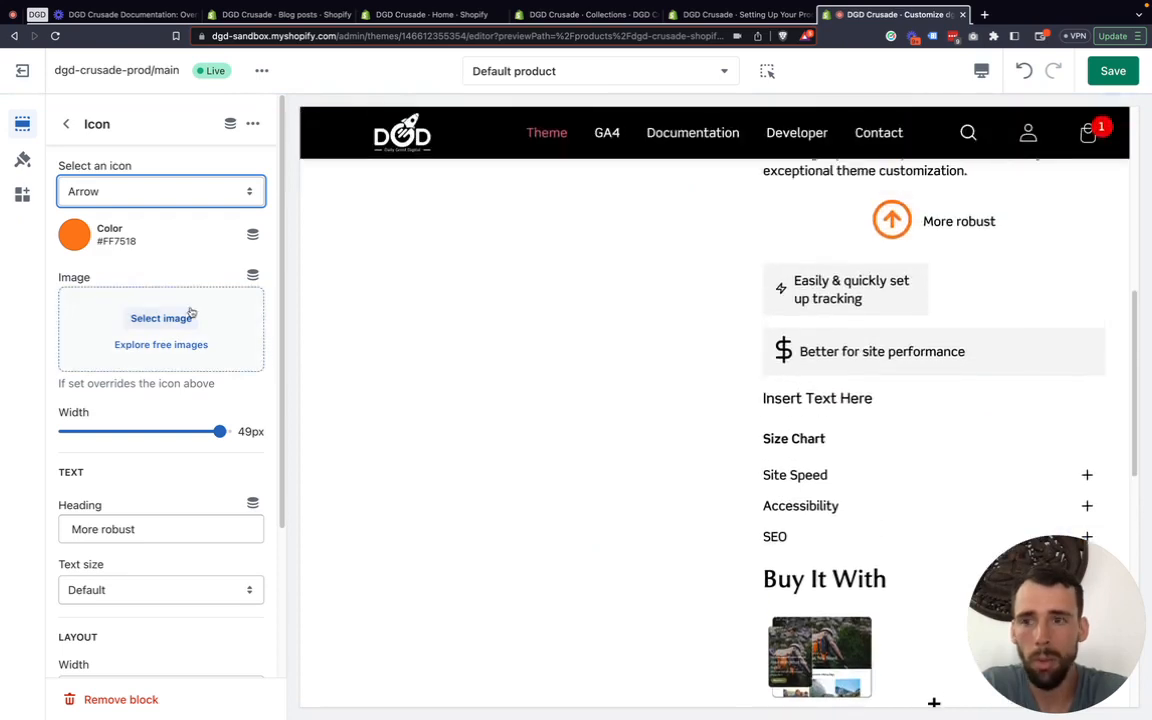
click(74, 226)
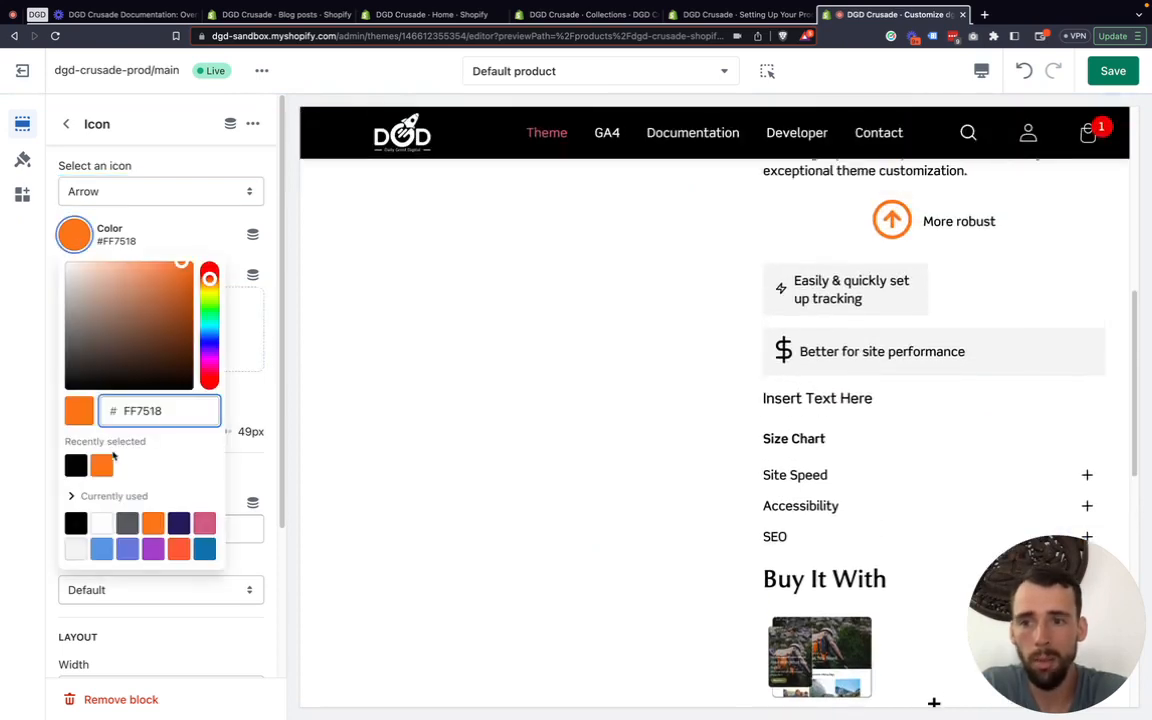
click(76, 466)
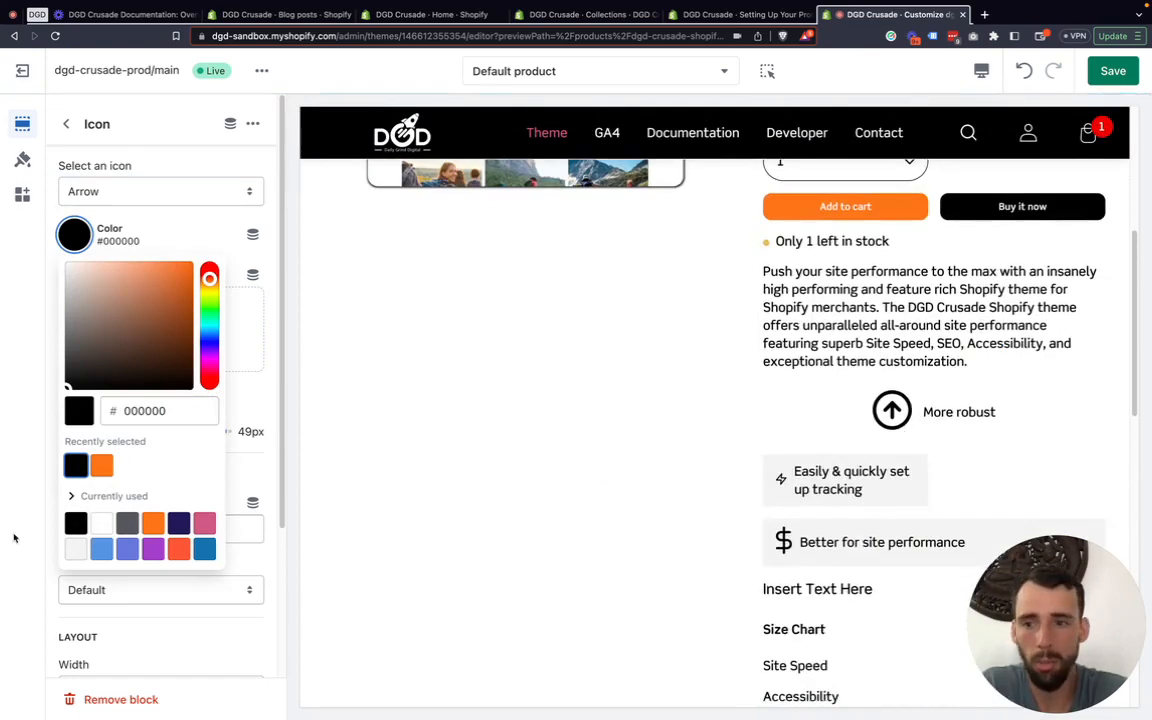
click(42, 441)
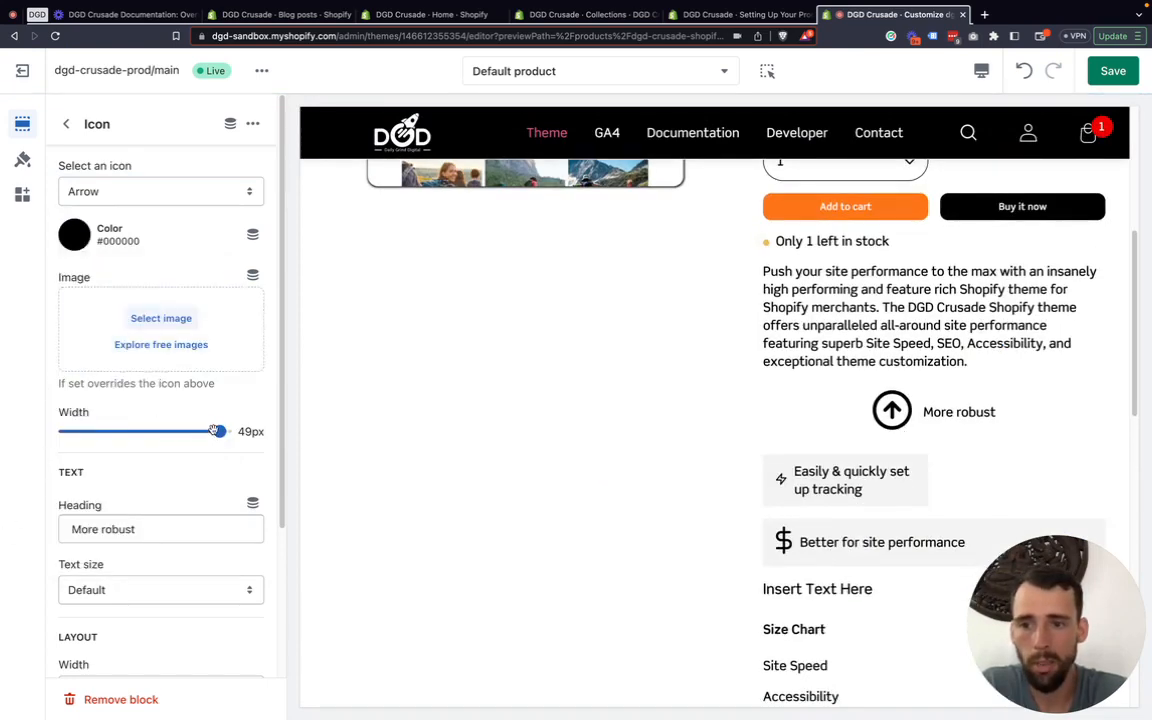
Set the More robust icon's width to 20px and its text size to Small, checking the heading in the preview
drag(213, 430, 64, 431)
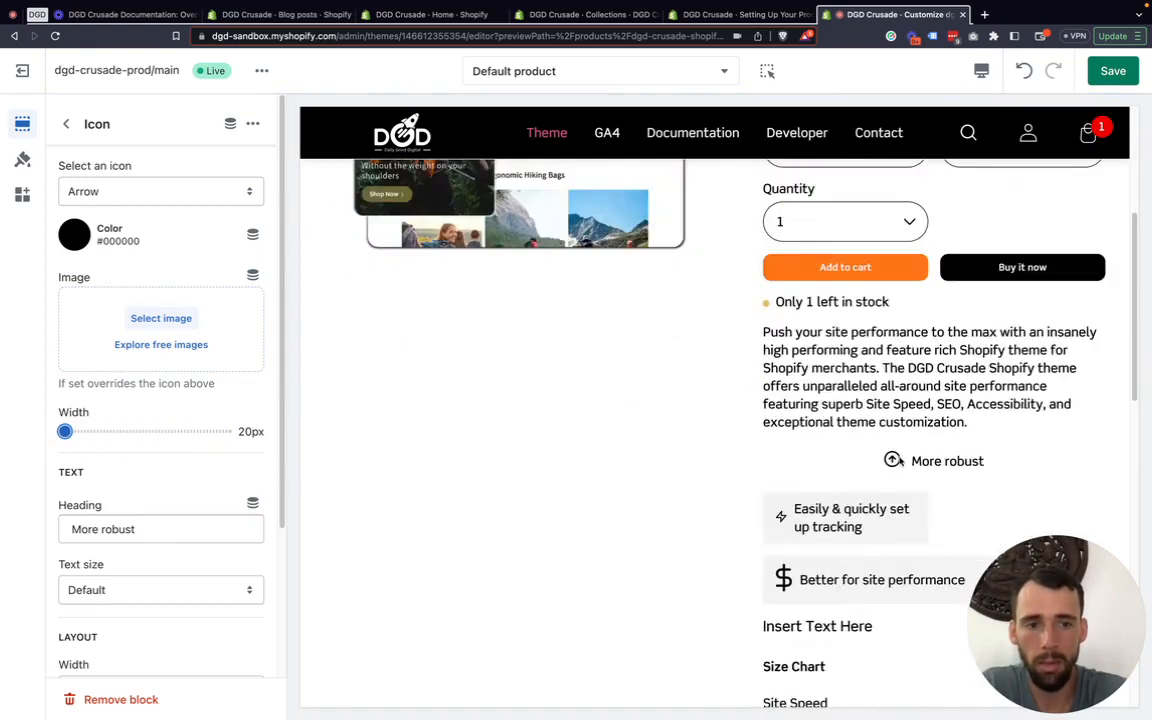
scroll(113, 501, down, 1)
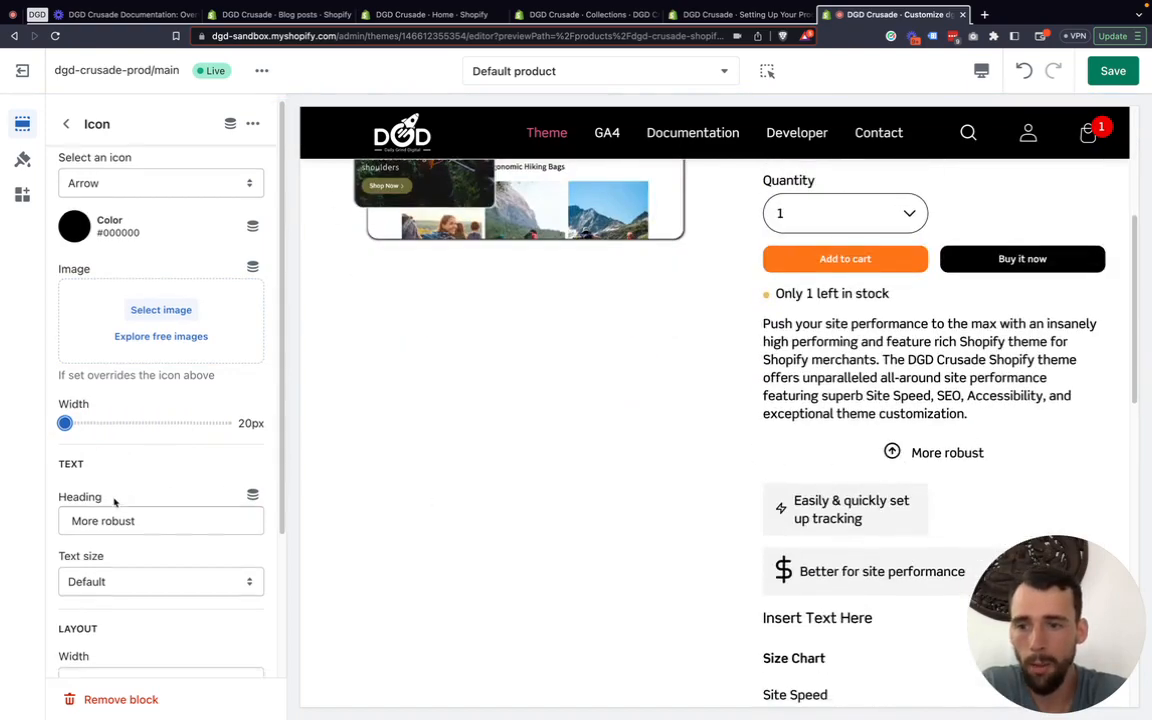
drag(152, 512, 68, 515)
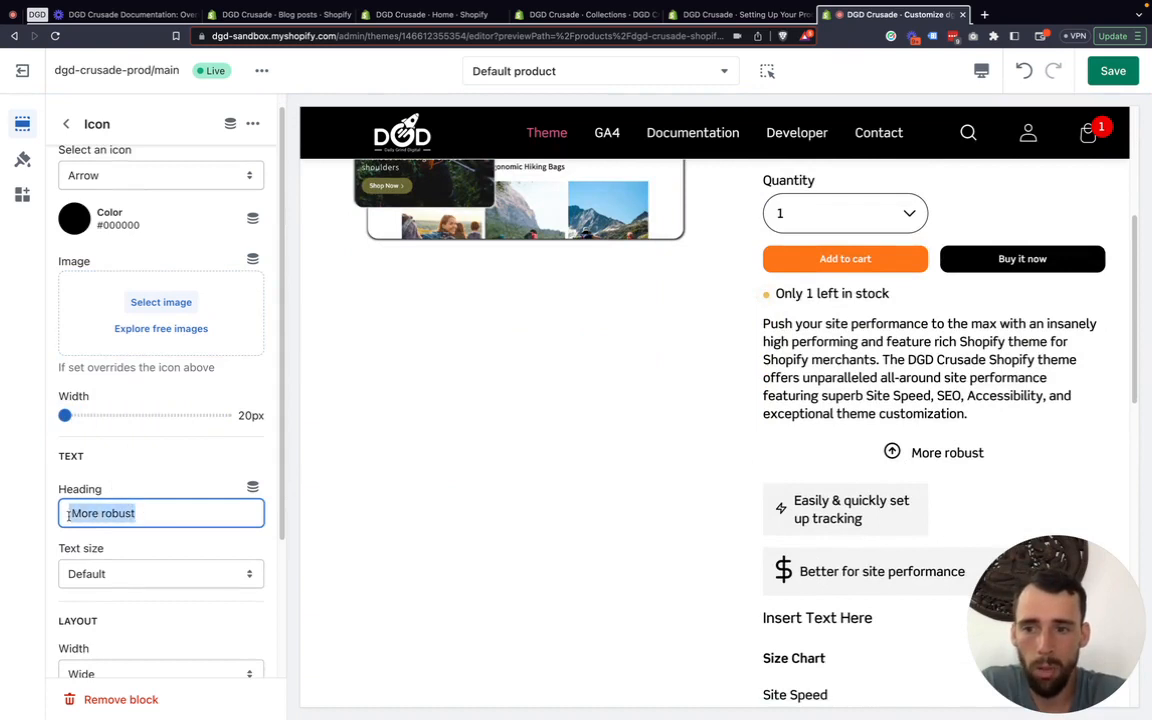
drag(913, 452, 1001, 452)
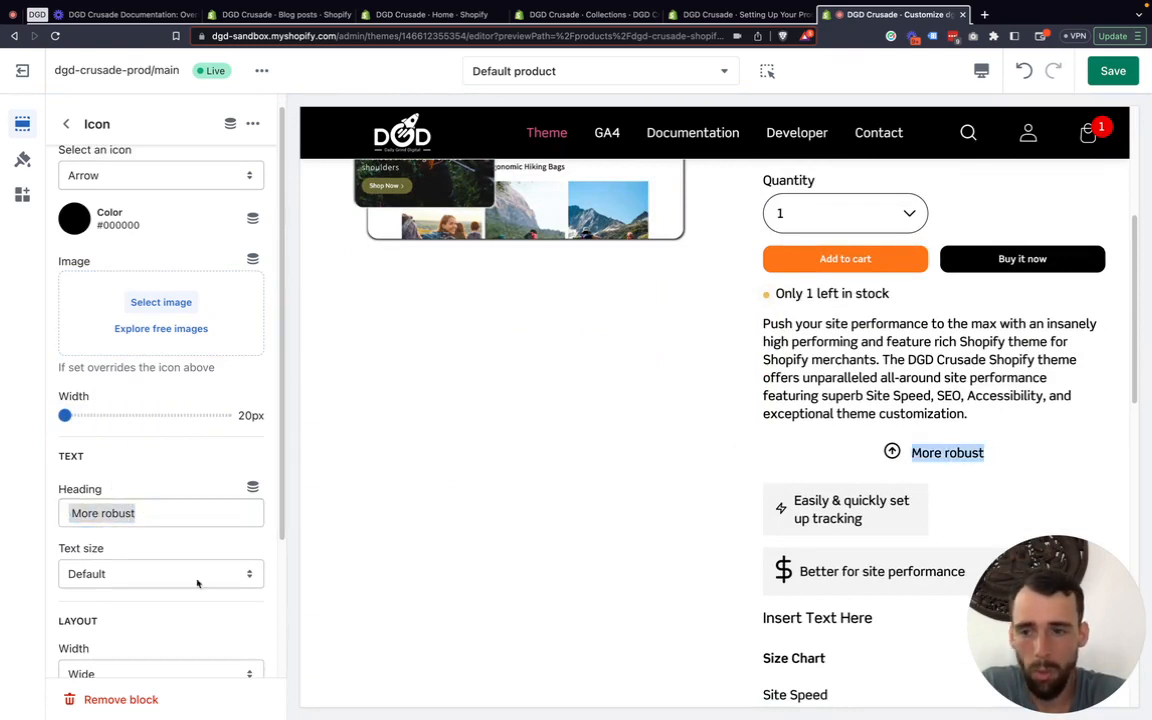
scroll(123, 579, down, 1)
click(128, 574)
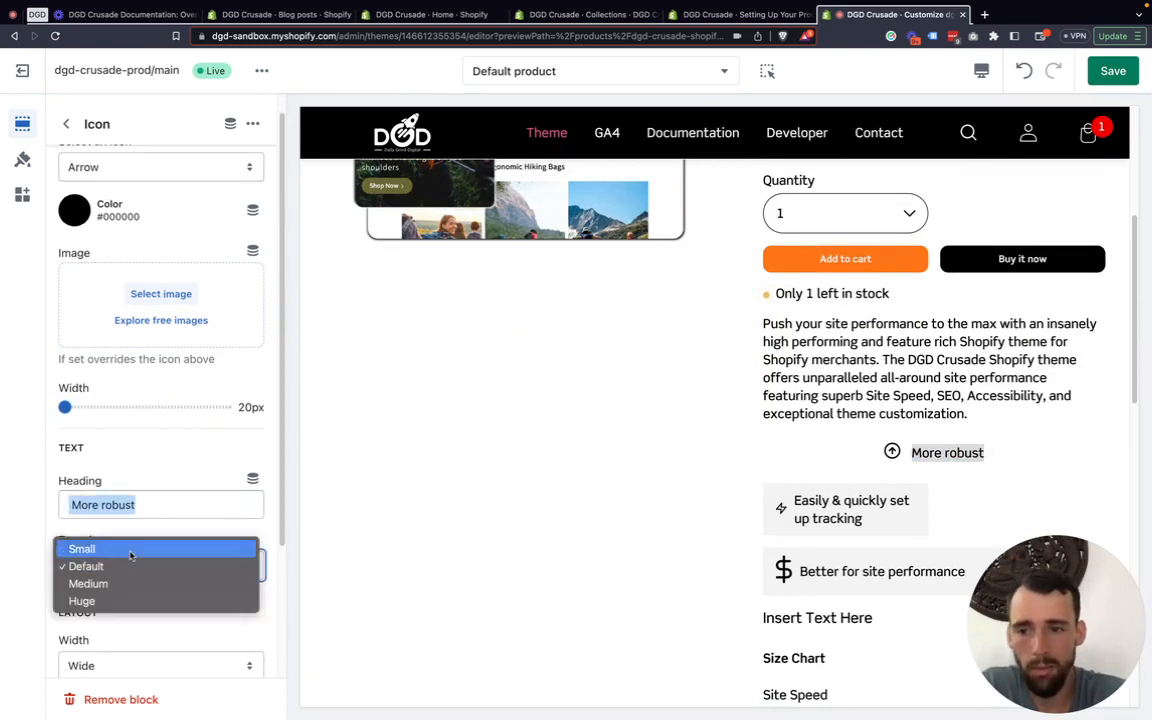
click(133, 551)
scroll(850, 458, down, 3)
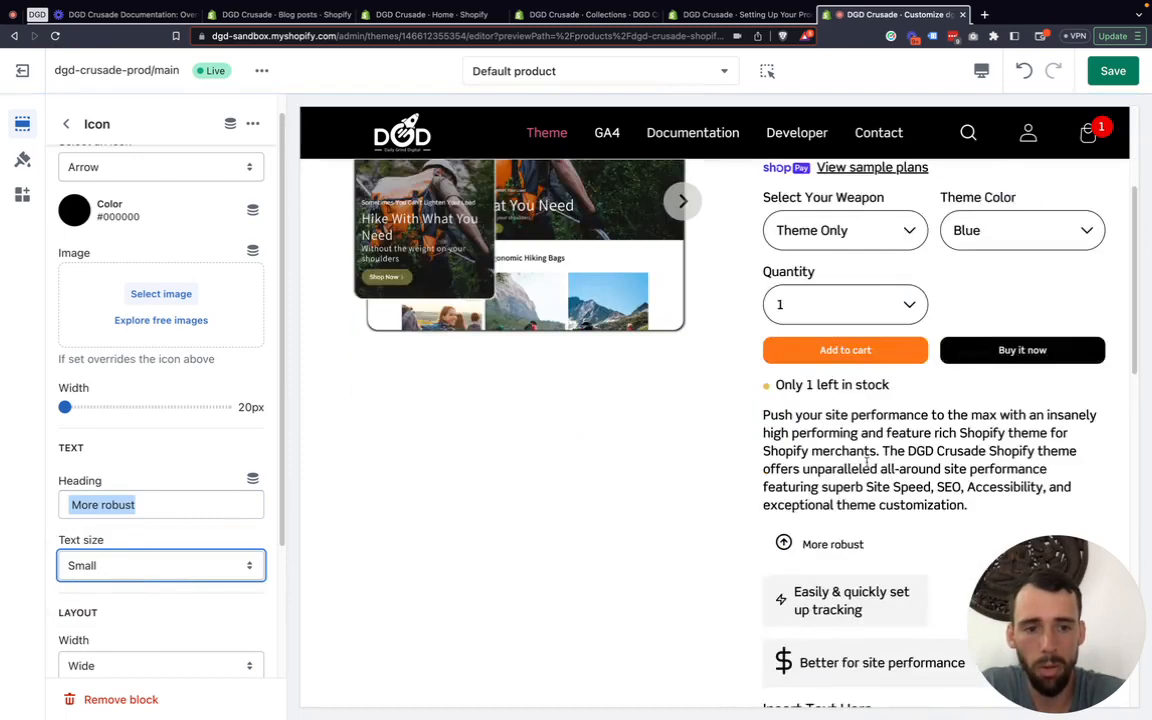
scroll(155, 530, down, 1)
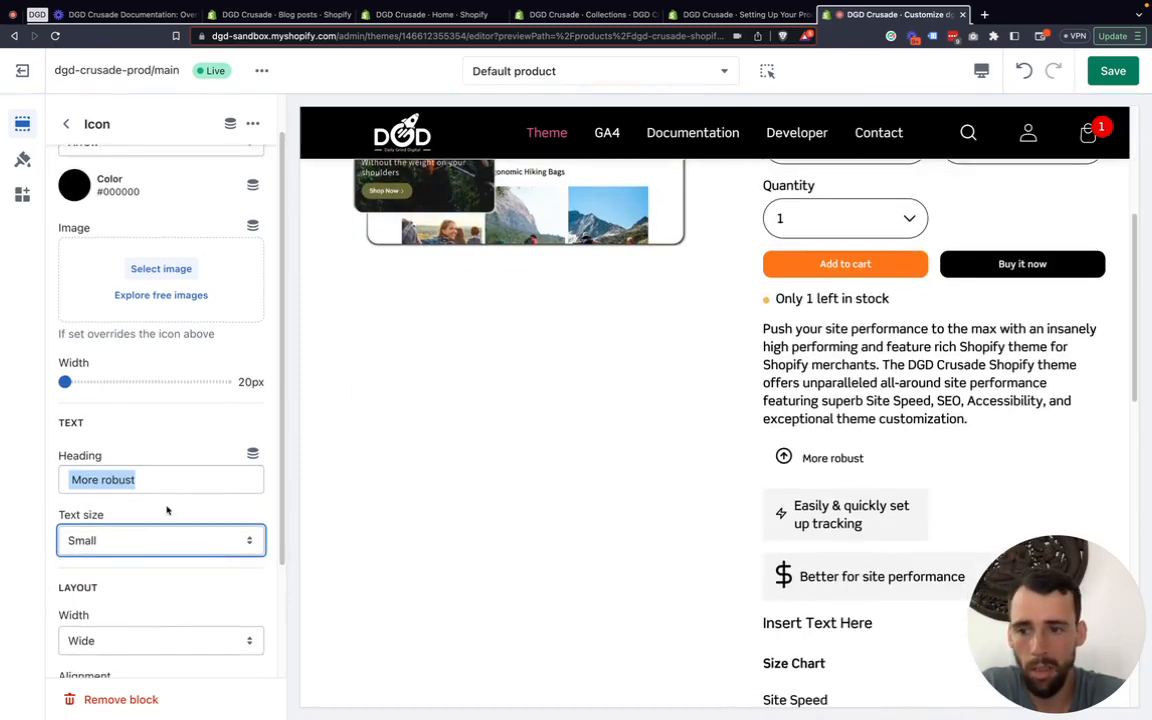
Check the More robust icon block's layout width options, keeping Wide
click(162, 512)
scroll(150, 560, down, 2)
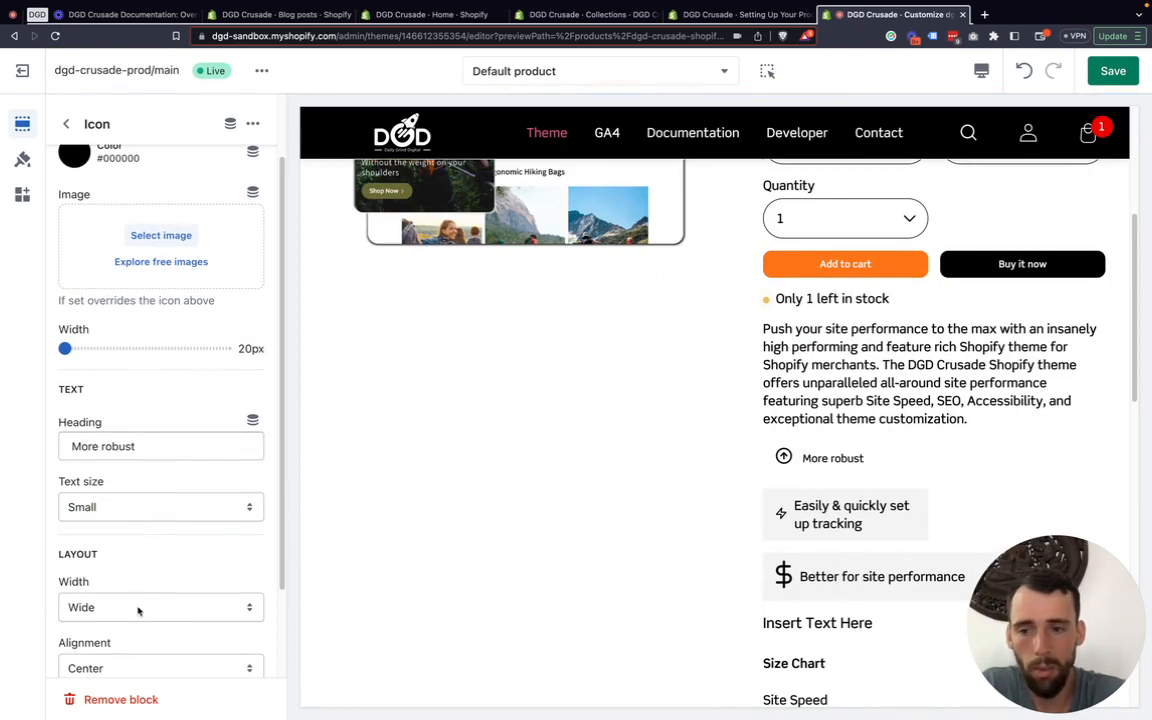
click(138, 610)
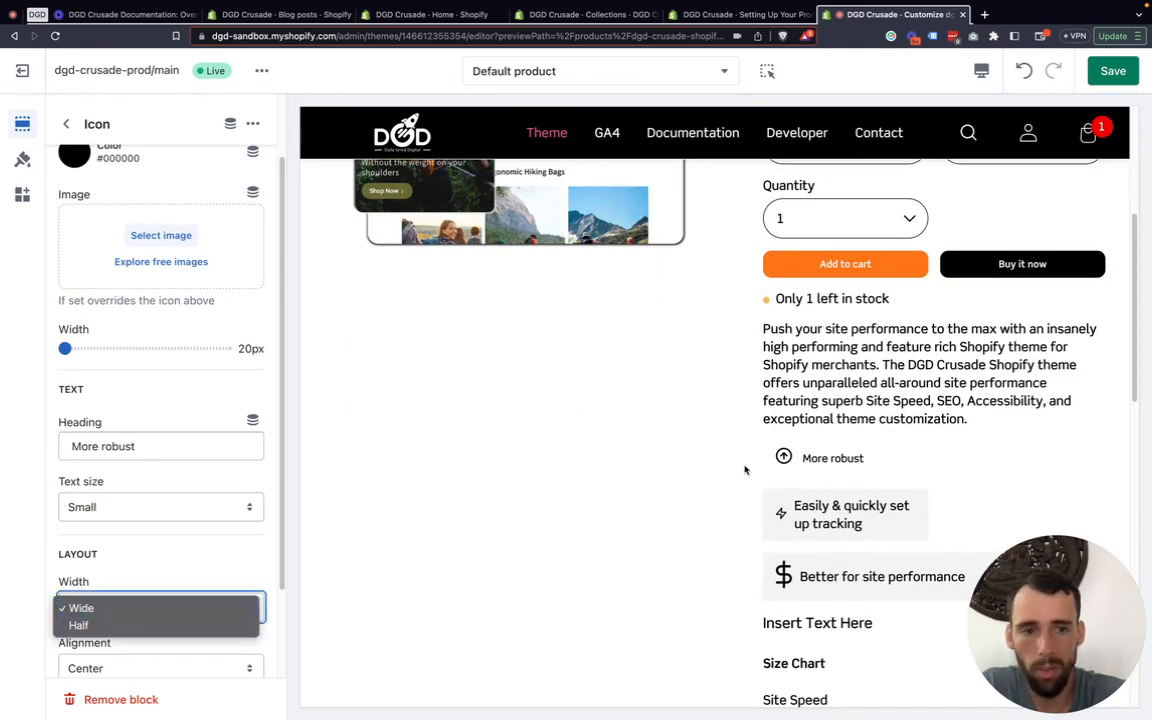
click(17, 564)
Set the More robust icon block's background color to Extra Light Gray
scroll(108, 560, down, 2)
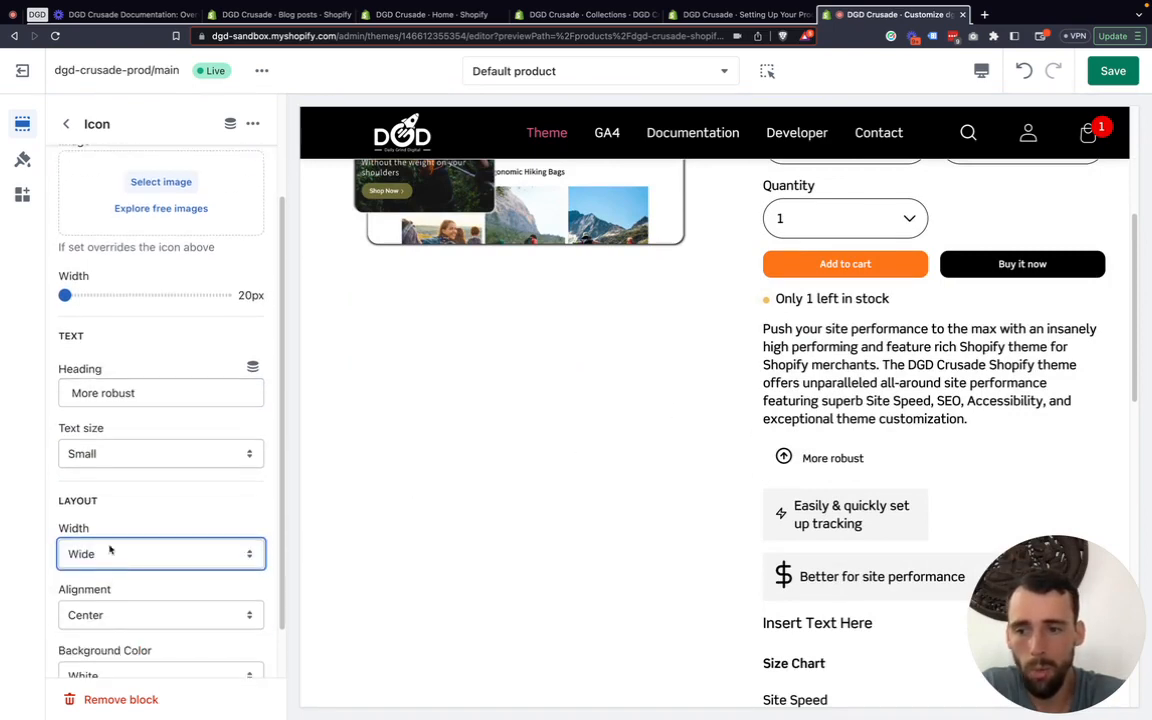
scroll(110, 546, down, 2)
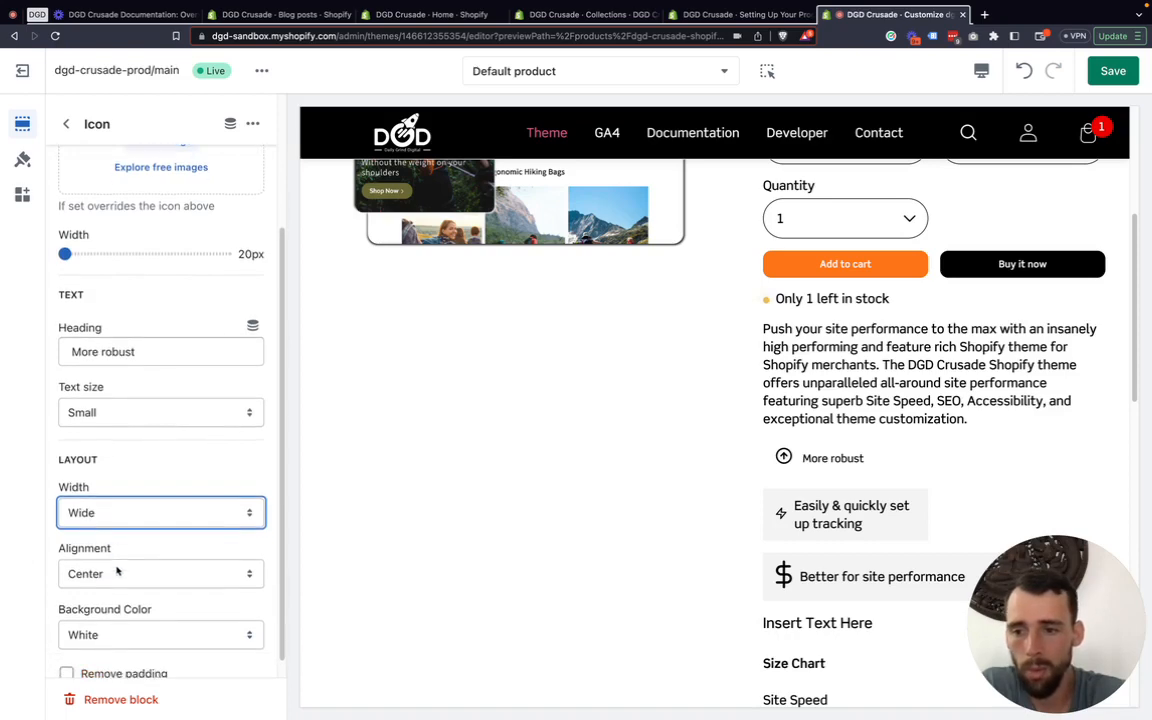
click(124, 620)
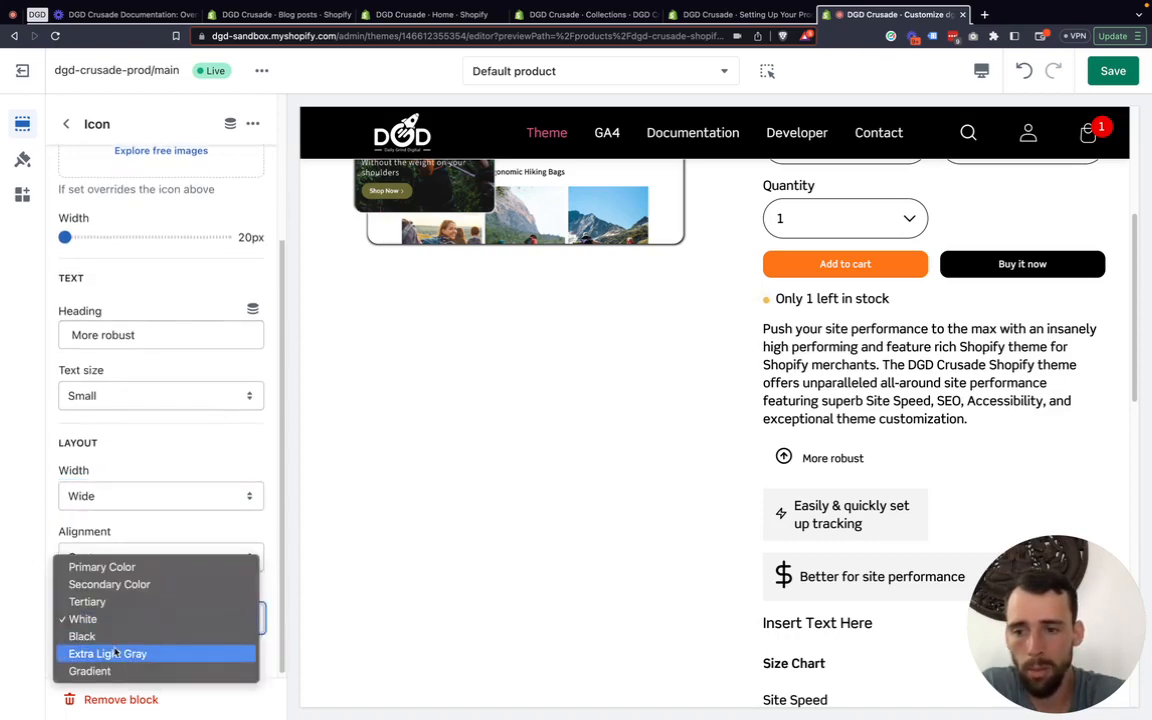
click(110, 653)
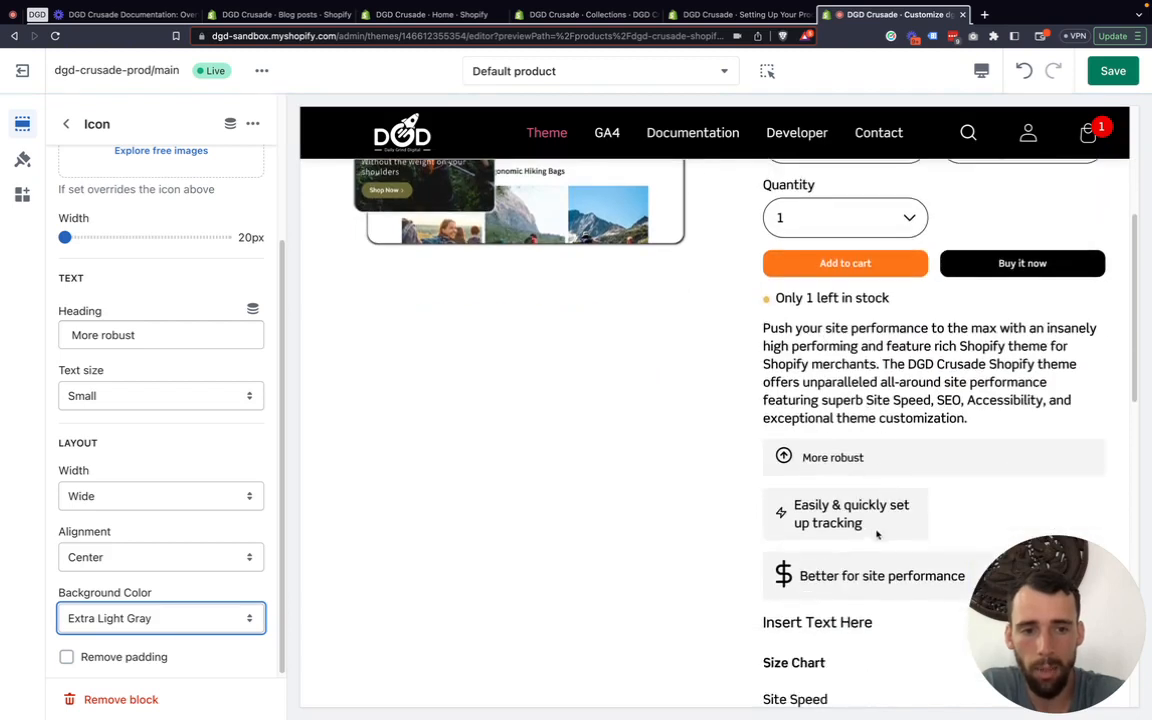
scroll(321, 562, down, 1)
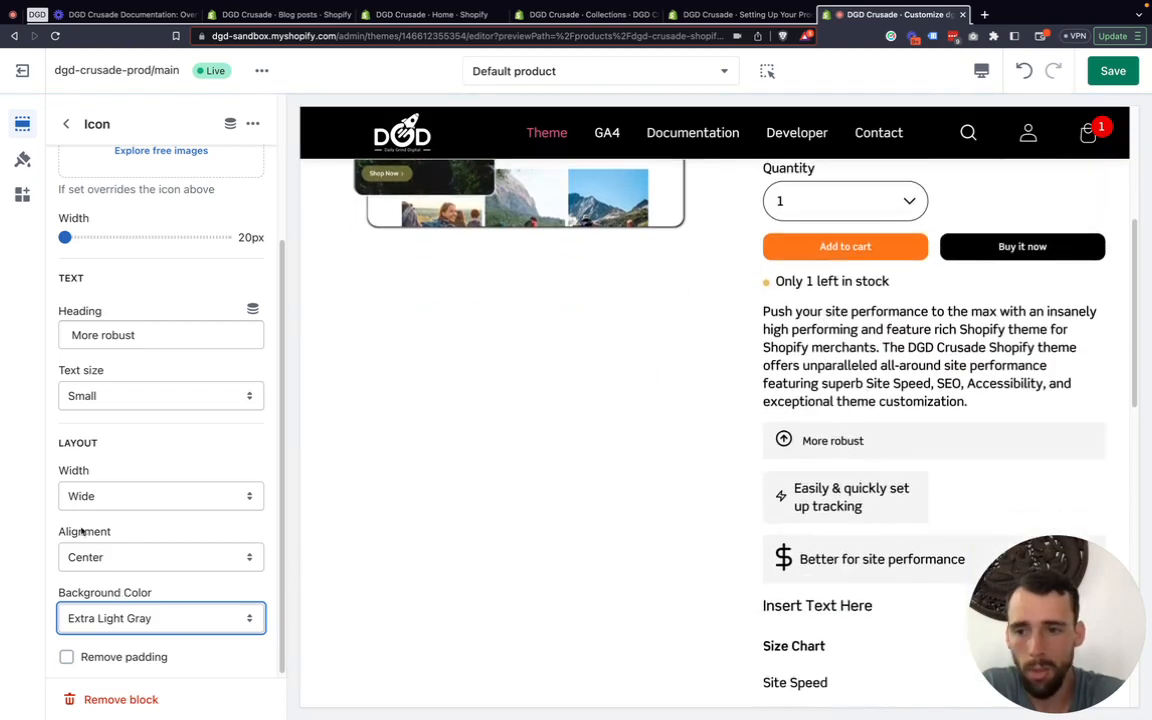
Set the More robust icon block's layout width to Half, comparing it with the Easily & quickly set up tracking block in the preview
click(112, 498)
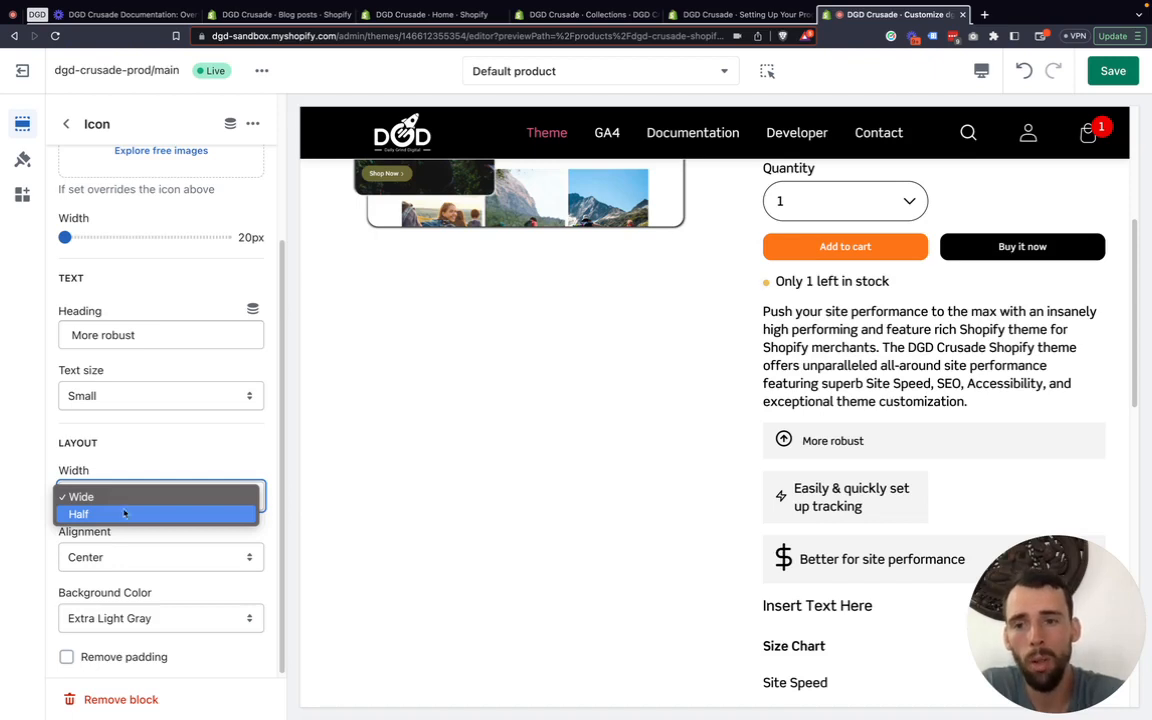
click(812, 489)
drag(810, 489, 877, 512)
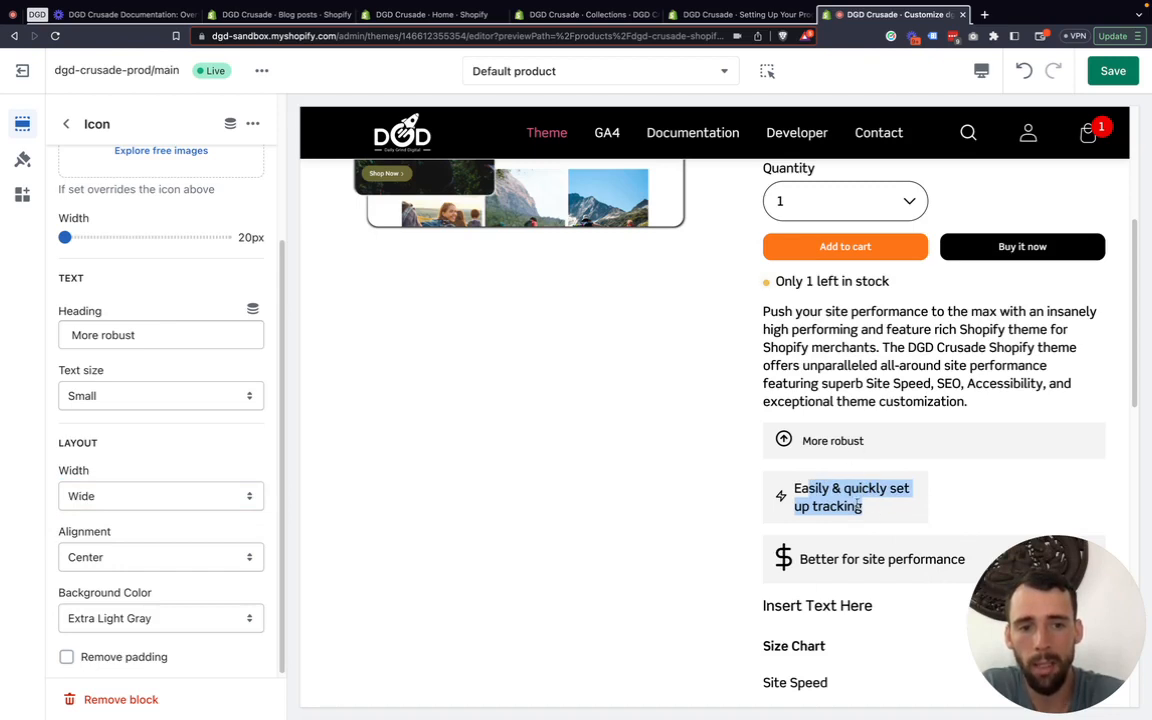
click(114, 505)
click(113, 506)
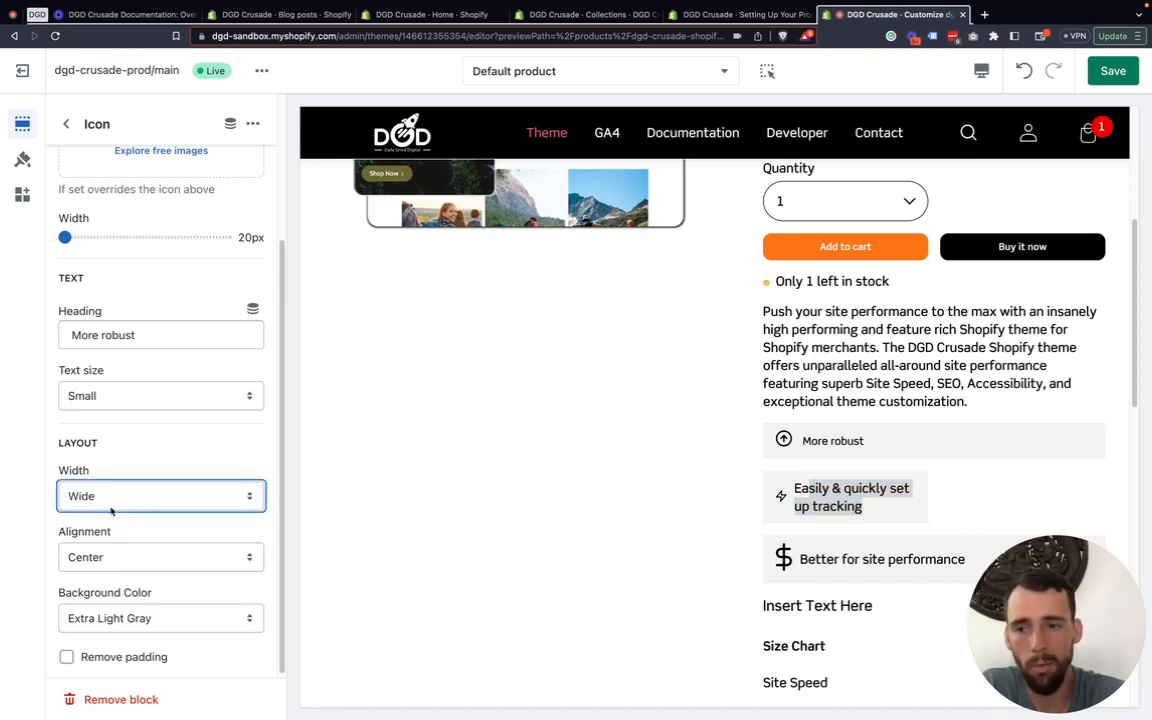
click(112, 507)
click(110, 514)
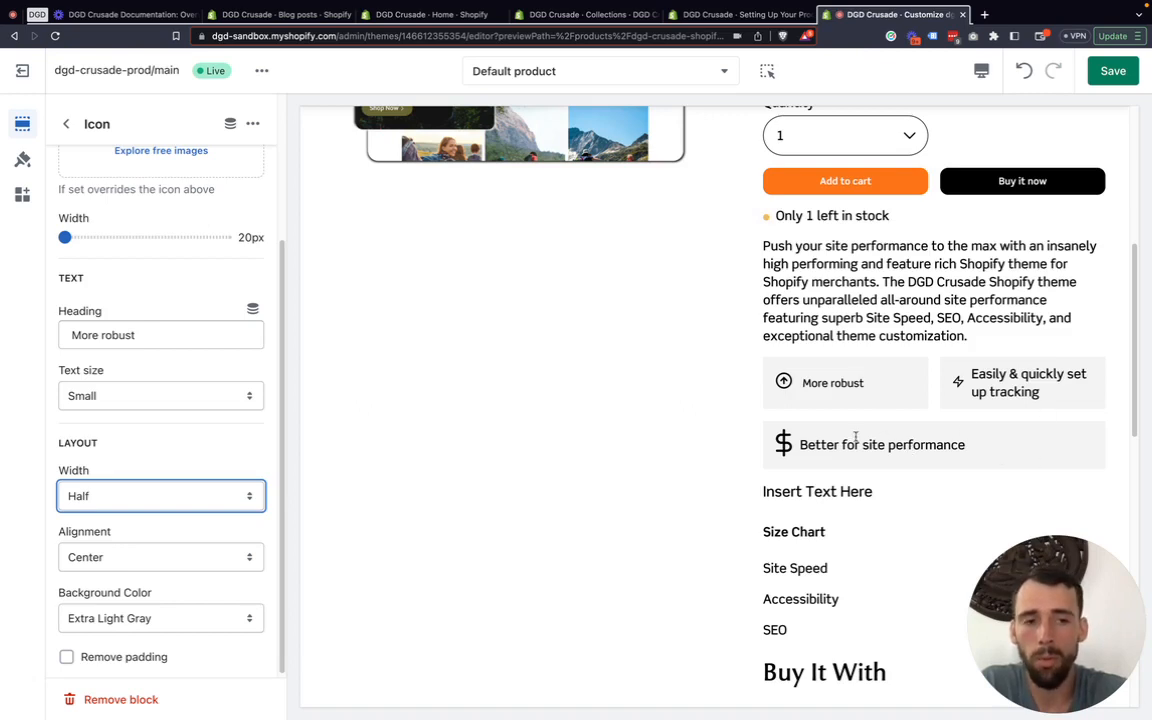
click(97, 500)
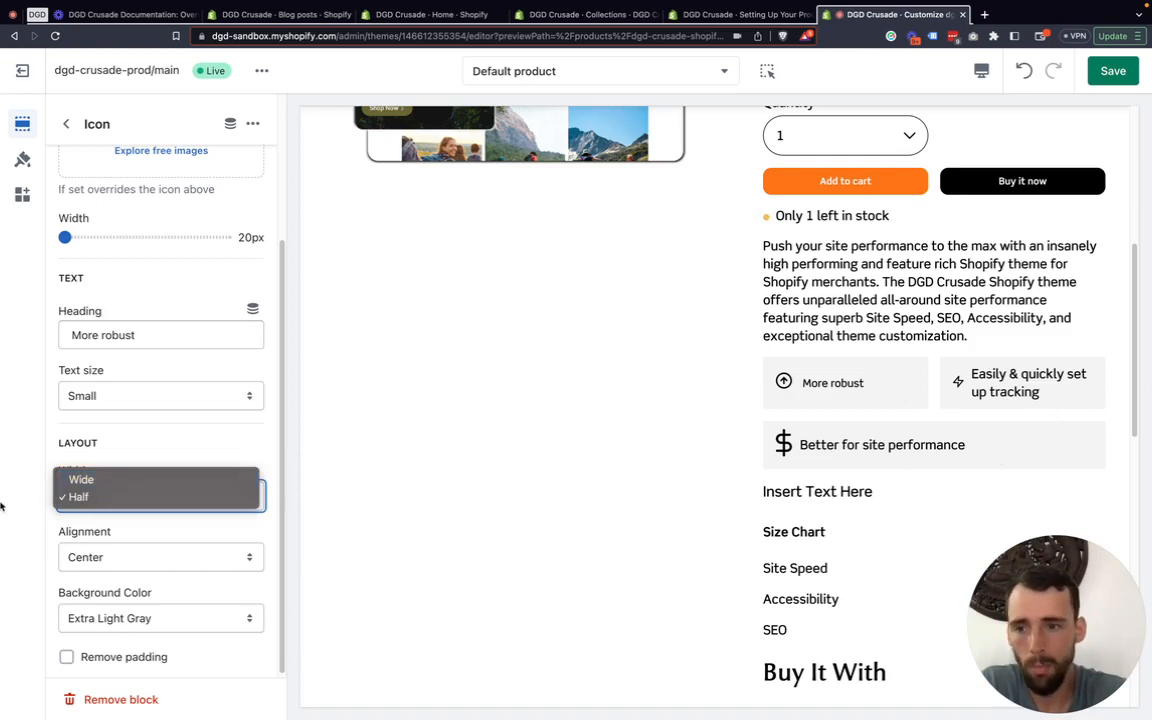
click(36, 499)
scroll(140, 547, down, 1)
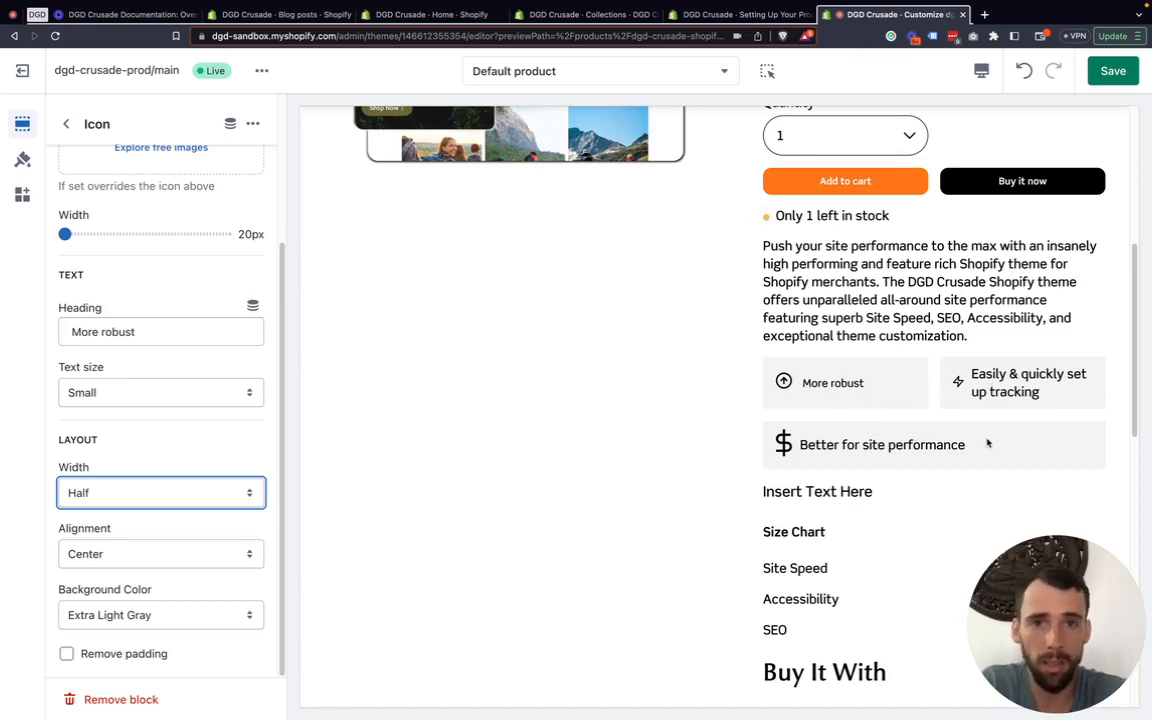
Set the More robust icon block's alignment to Left and check the icon blocks in the preview
click(118, 558)
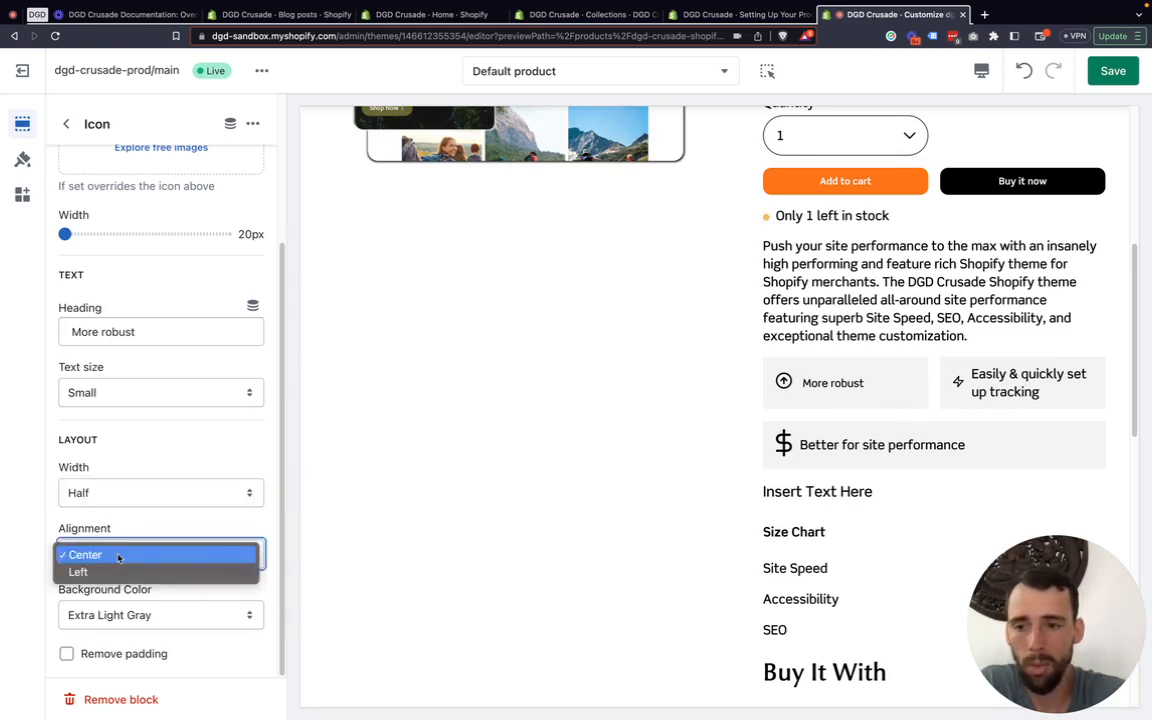
click(112, 571)
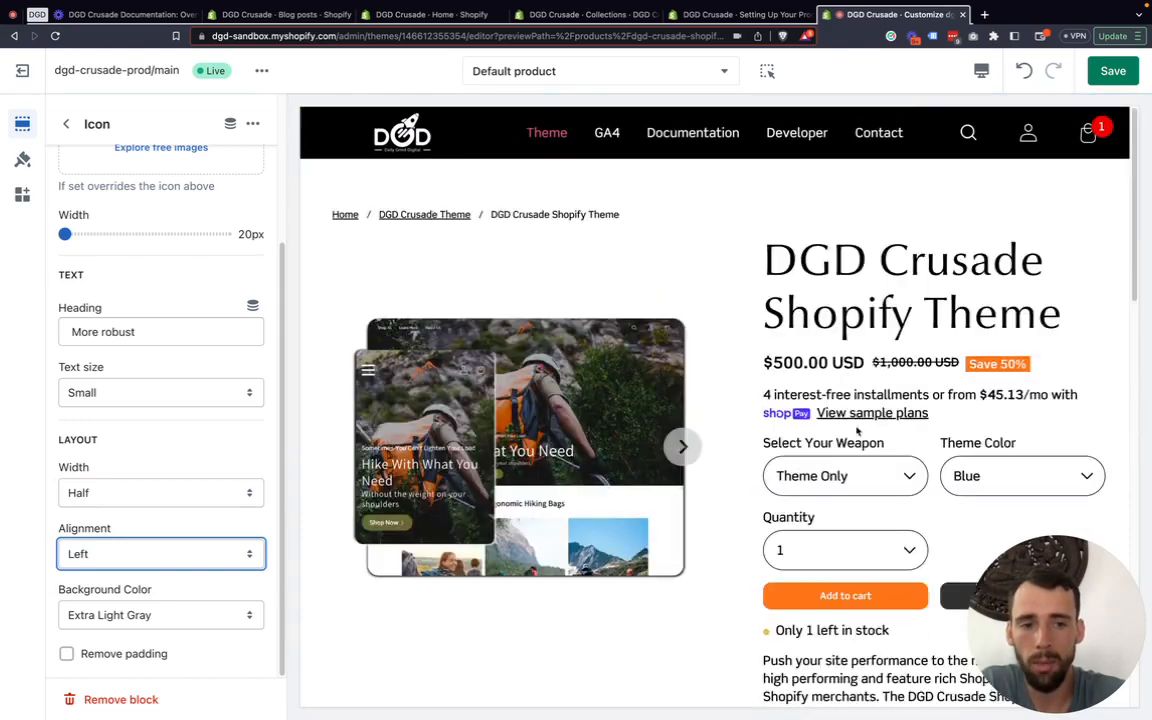
scroll(857, 430, down, 5)
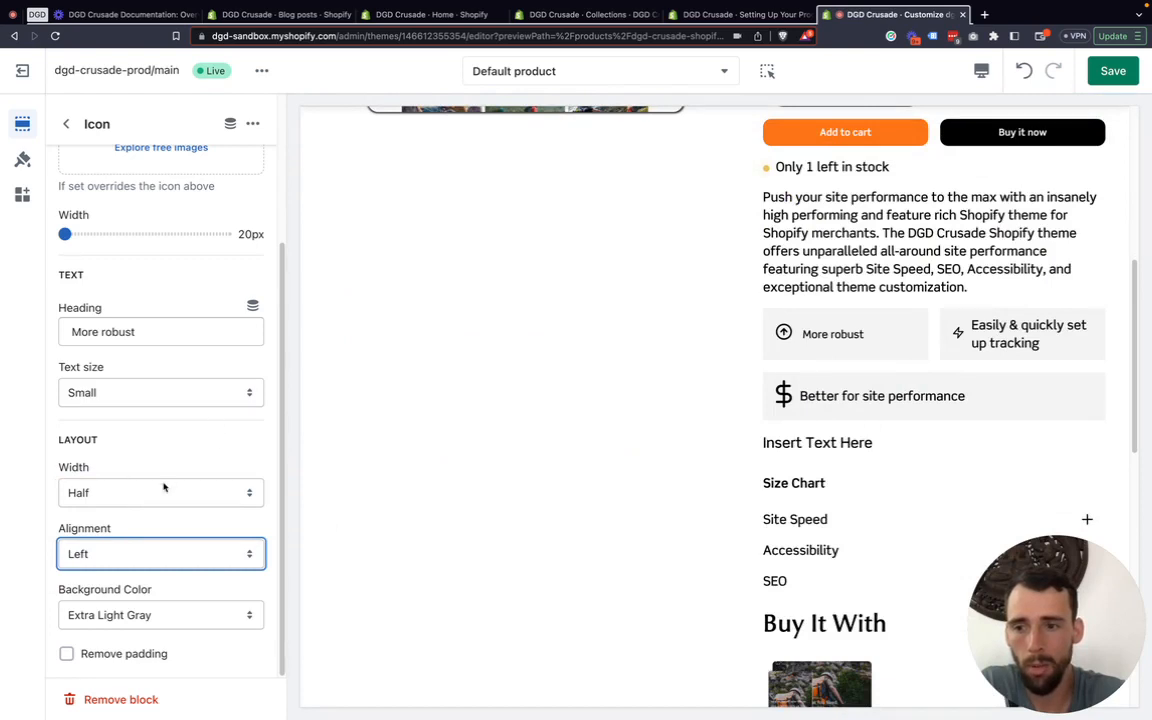
scroll(147, 406, up, 3)
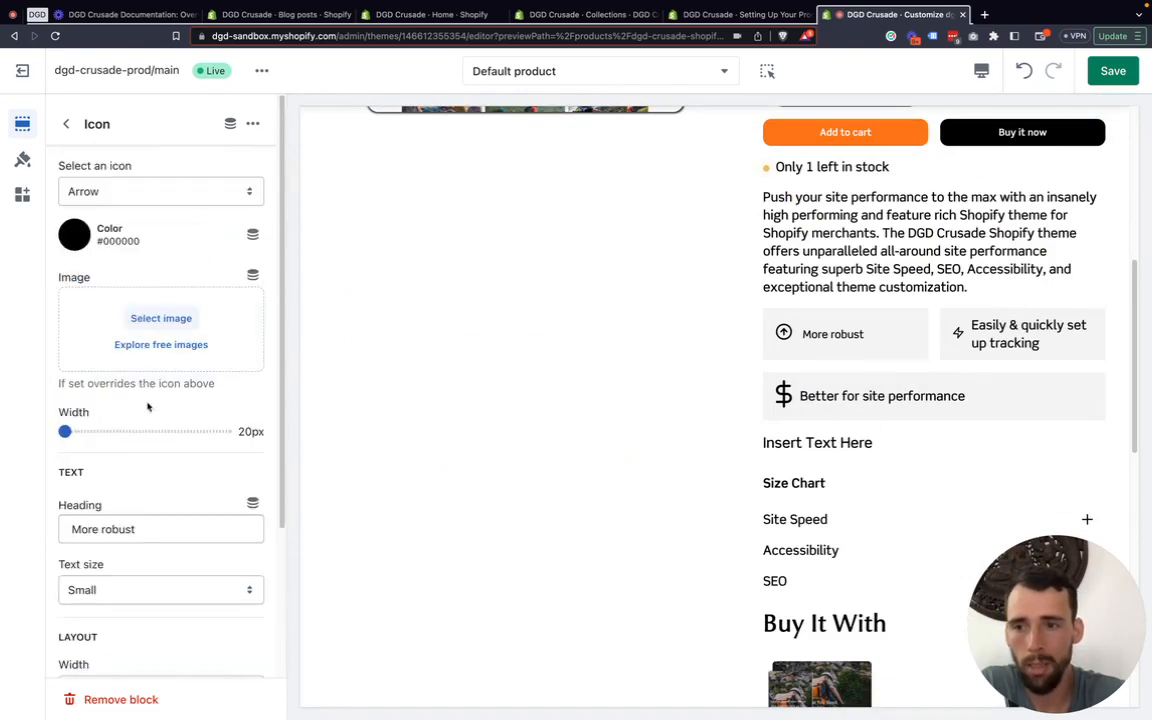
Open the third Icon block, Better for site performance, and set its alignment to Center, keeping the Wide layout
click(60, 124)
scroll(140, 480, down, 1)
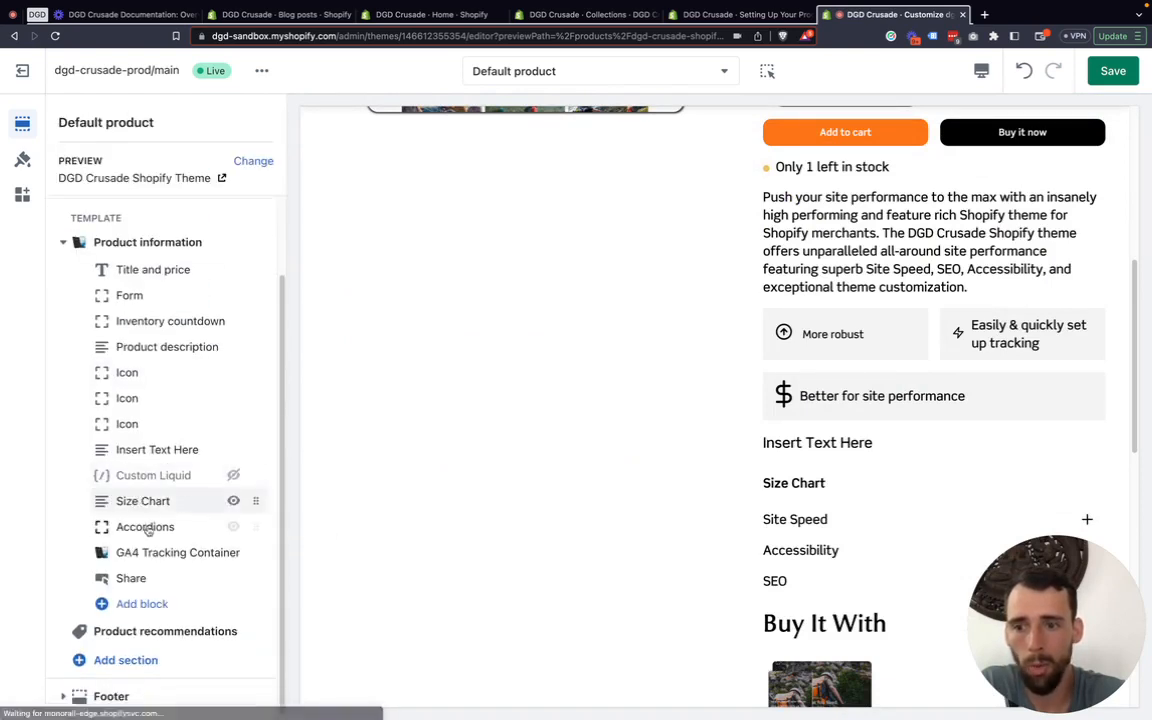
click(127, 424)
scroll(175, 588, down, 2)
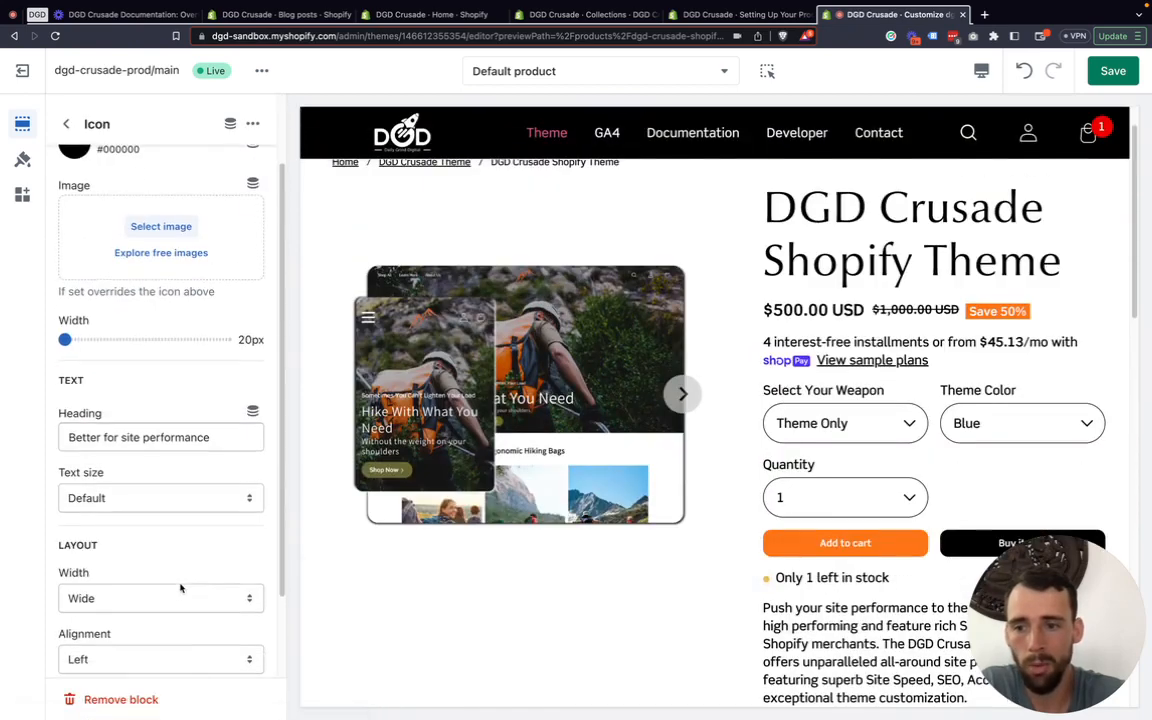
click(180, 590)
click(130, 638)
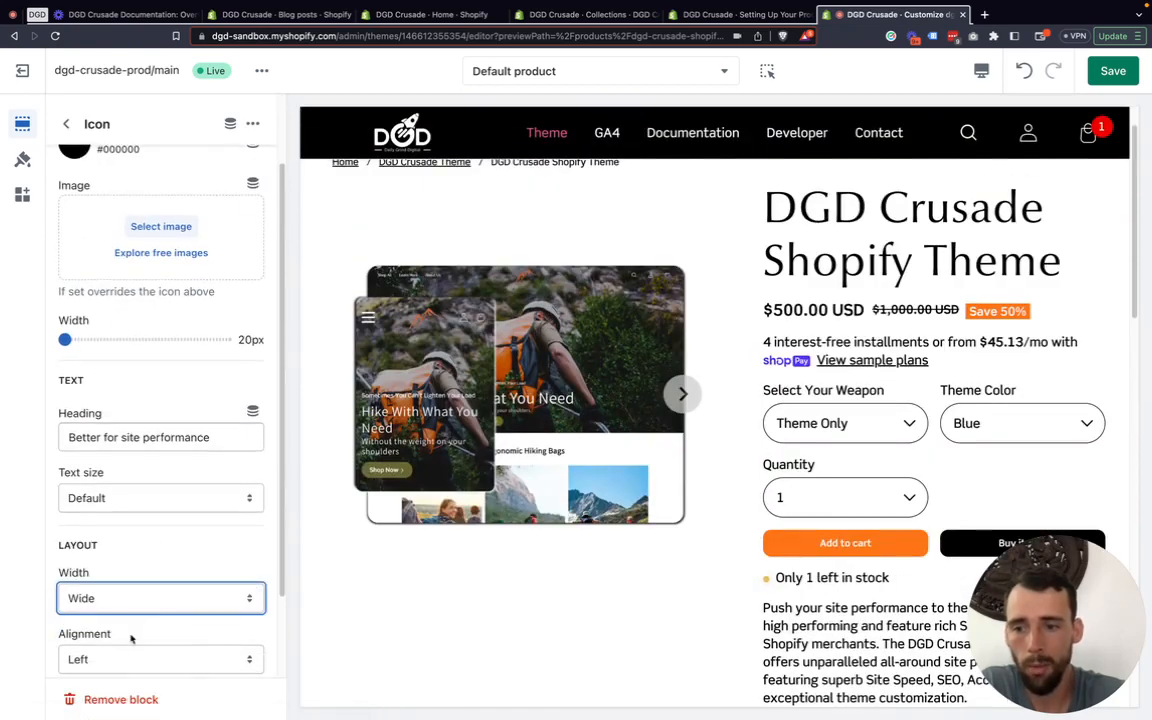
click(124, 659)
click(124, 659)
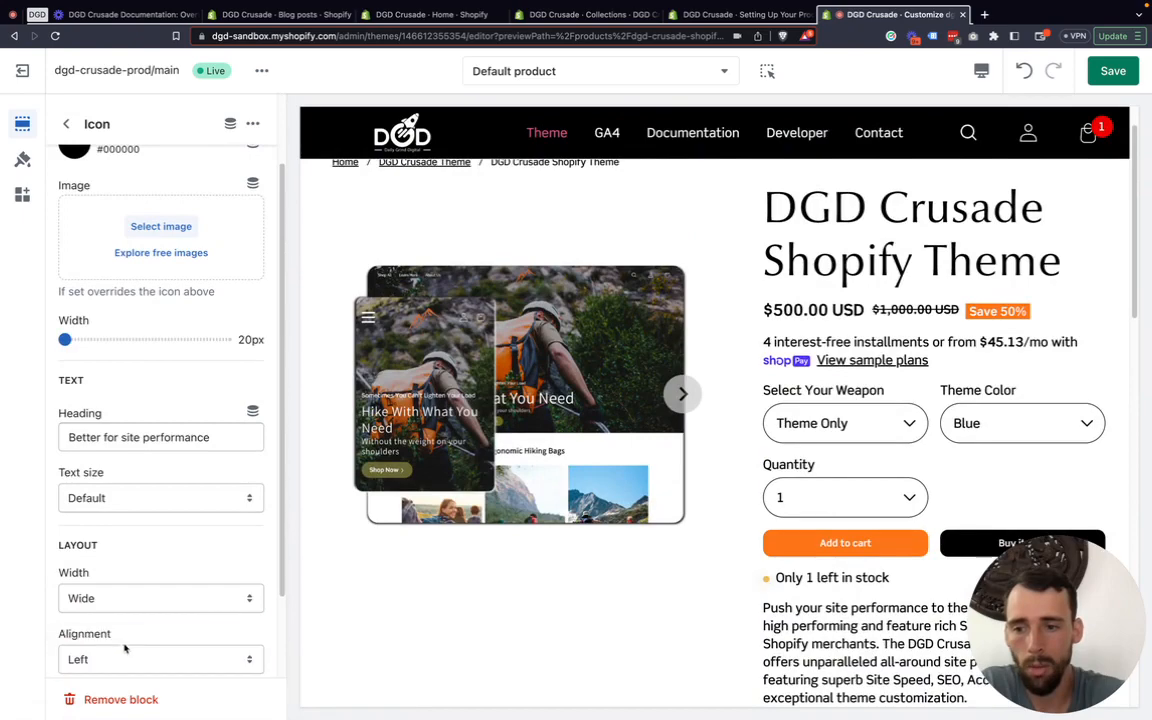
click(123, 652)
click(110, 642)
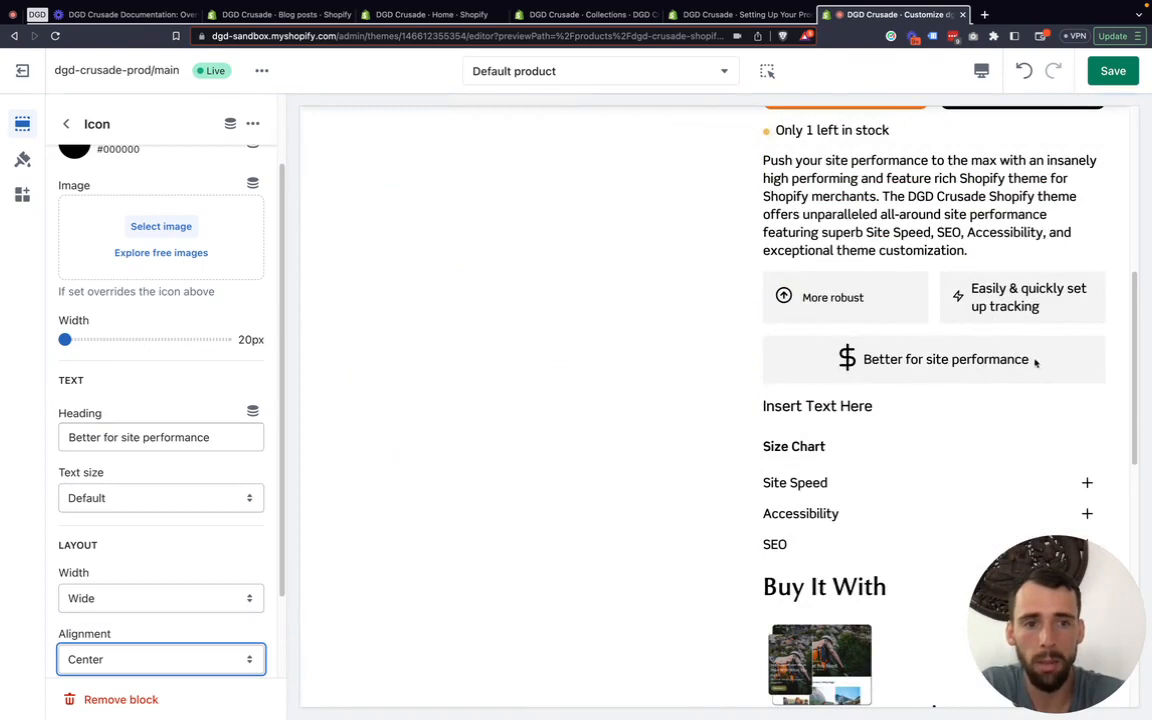
scroll(123, 380, up, 2)
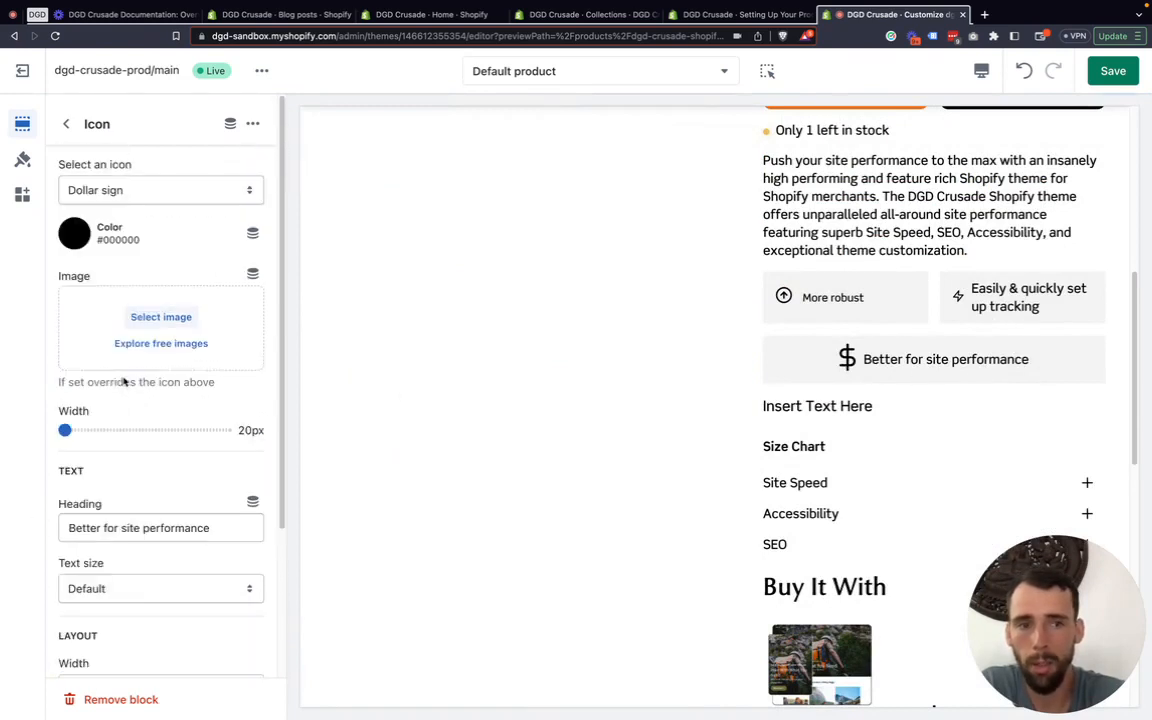
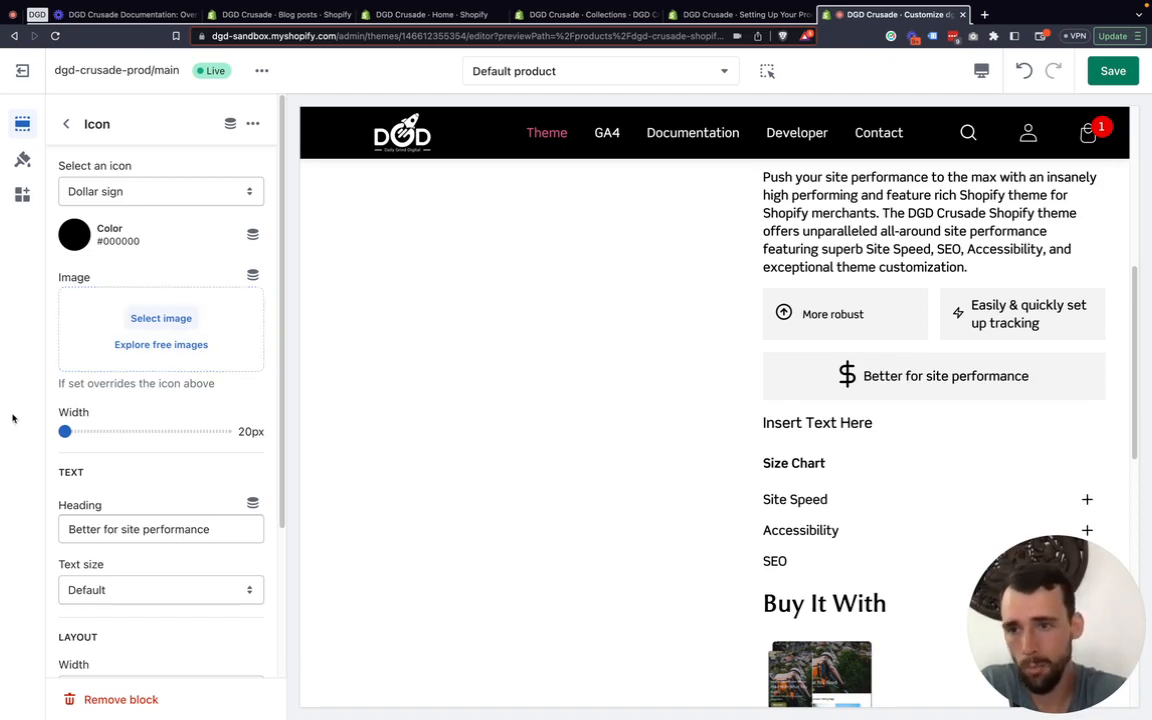
Look through the available icon choices and the text and layout settings of the Better for site performance block
scroll(75, 350, down, 1)
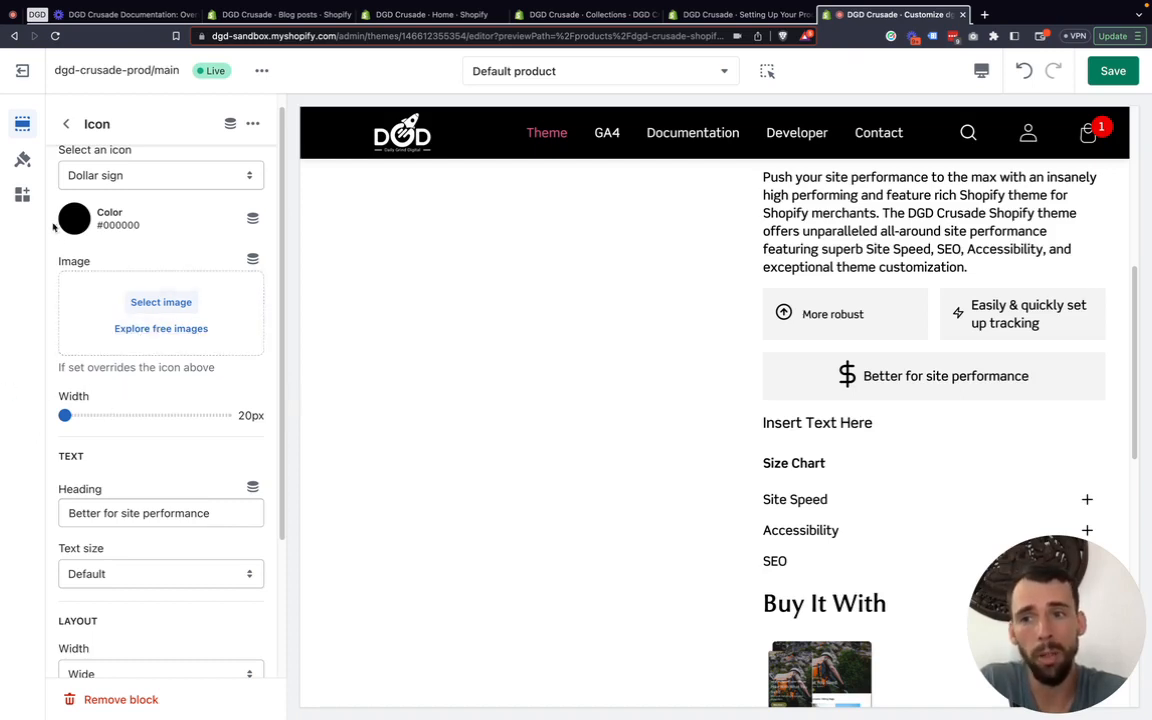
scroll(60, 234, up, 1)
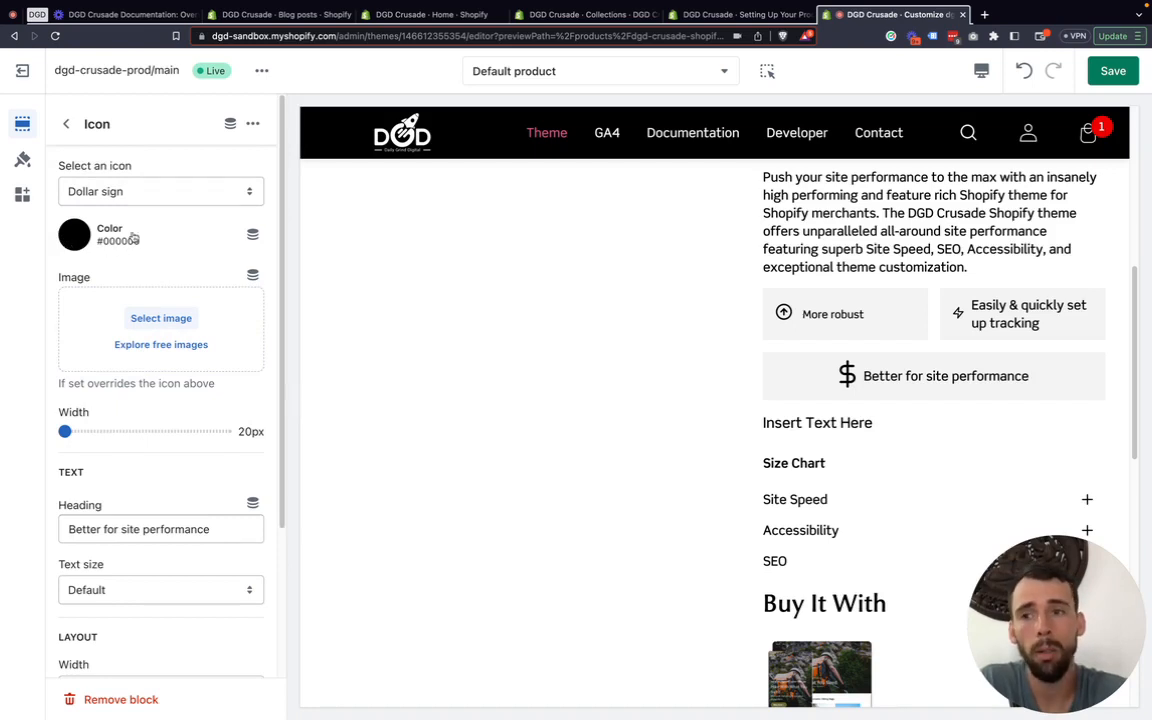
click(113, 193)
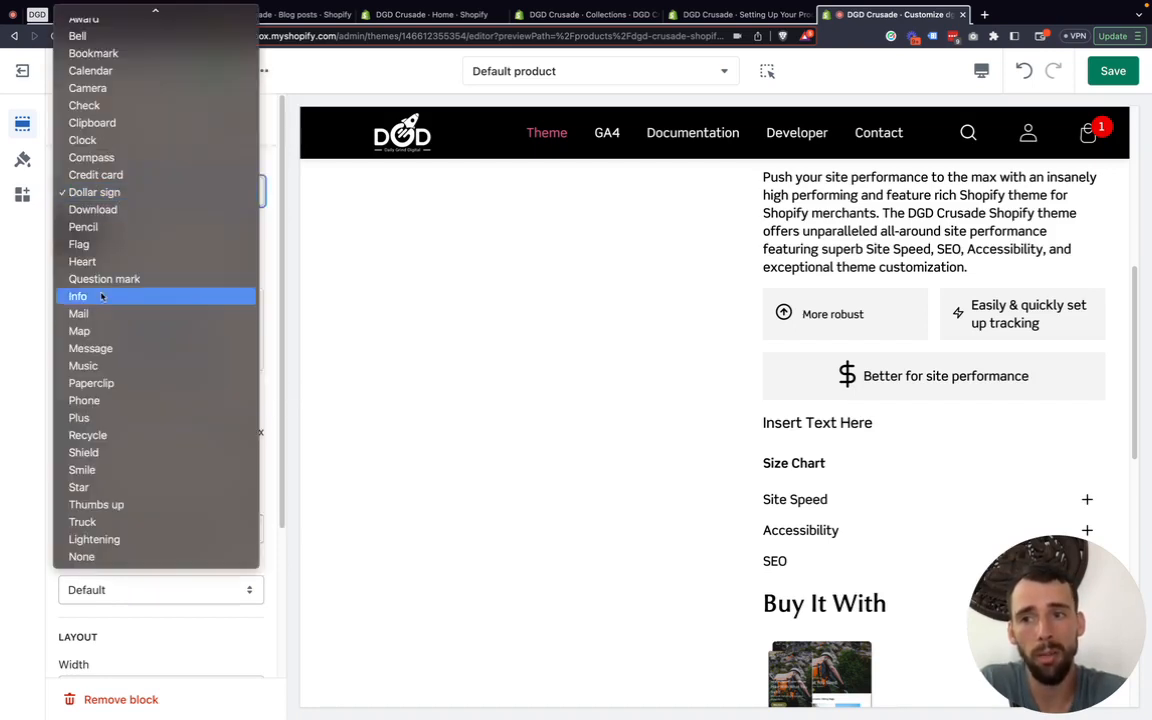
click(24, 281)
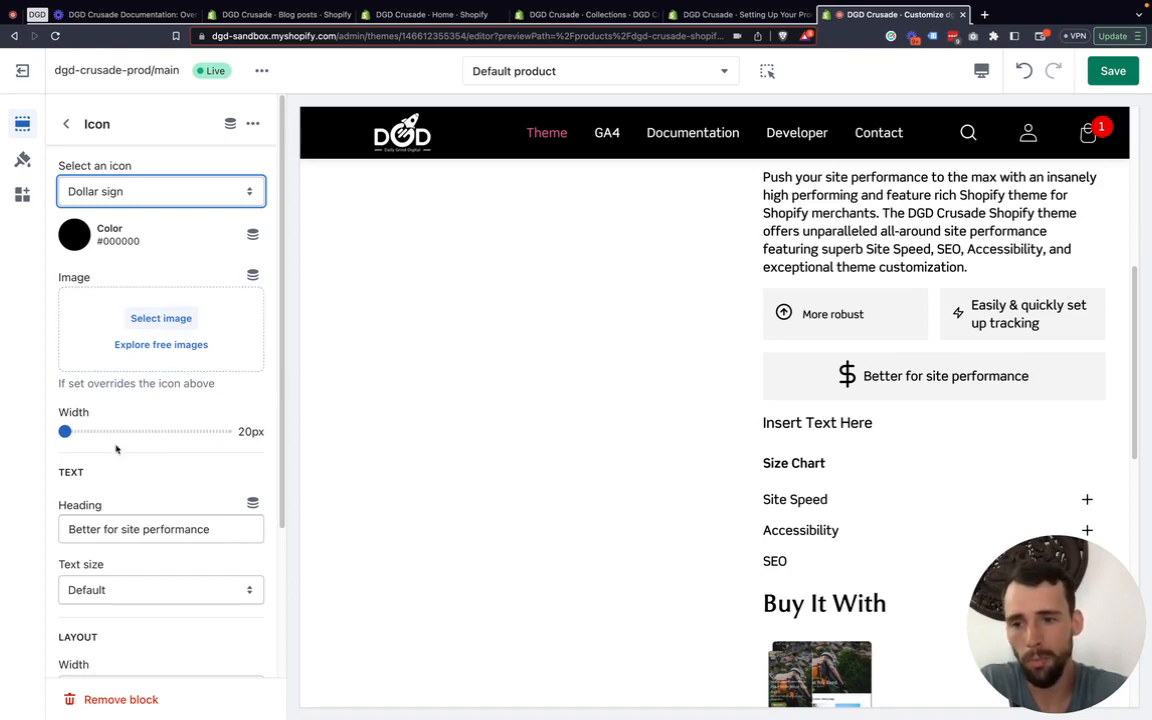
scroll(140, 412, down, 2)
scroll(147, 466, down, 4)
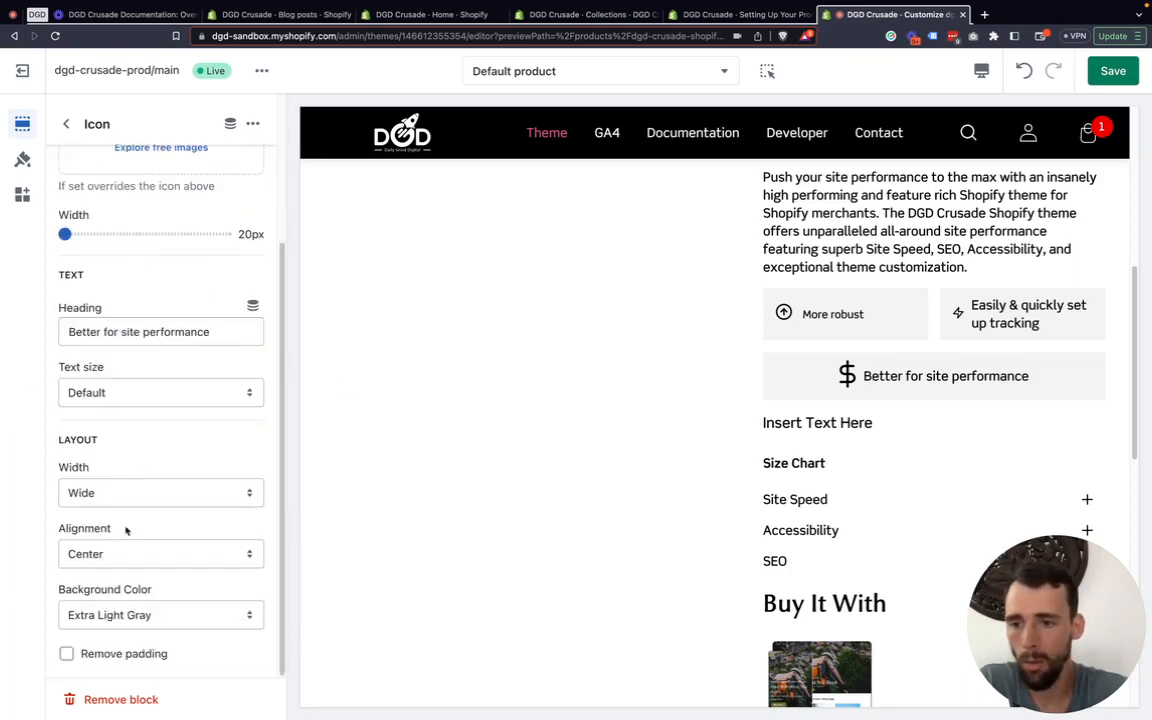
scroll(126, 530, up, 5)
Open the Insert Text Here text block and locate its text below the icon blocks in the preview
click(66, 124)
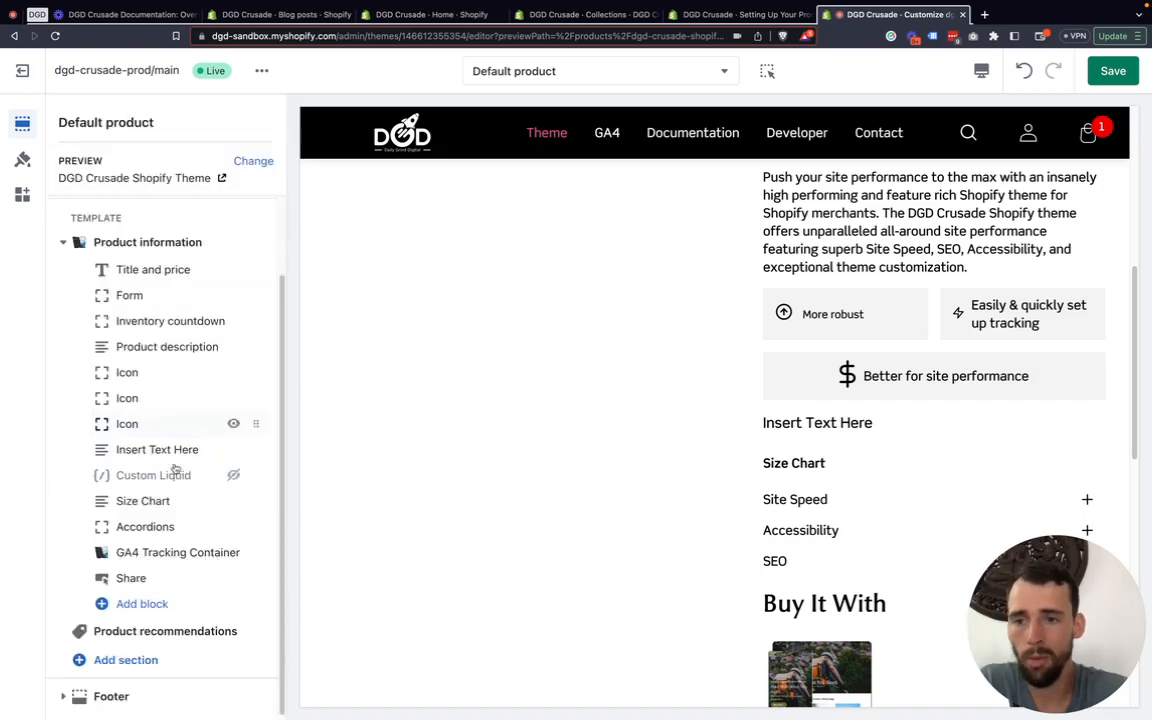
click(155, 447)
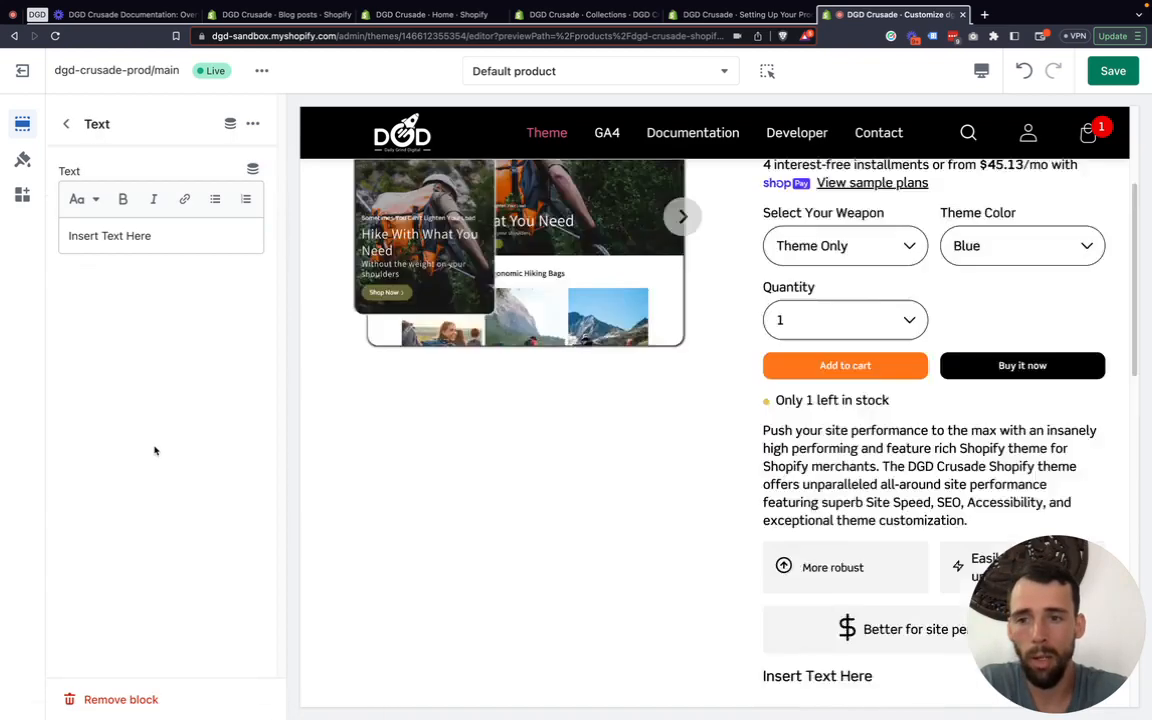
scroll(861, 360, down, 5)
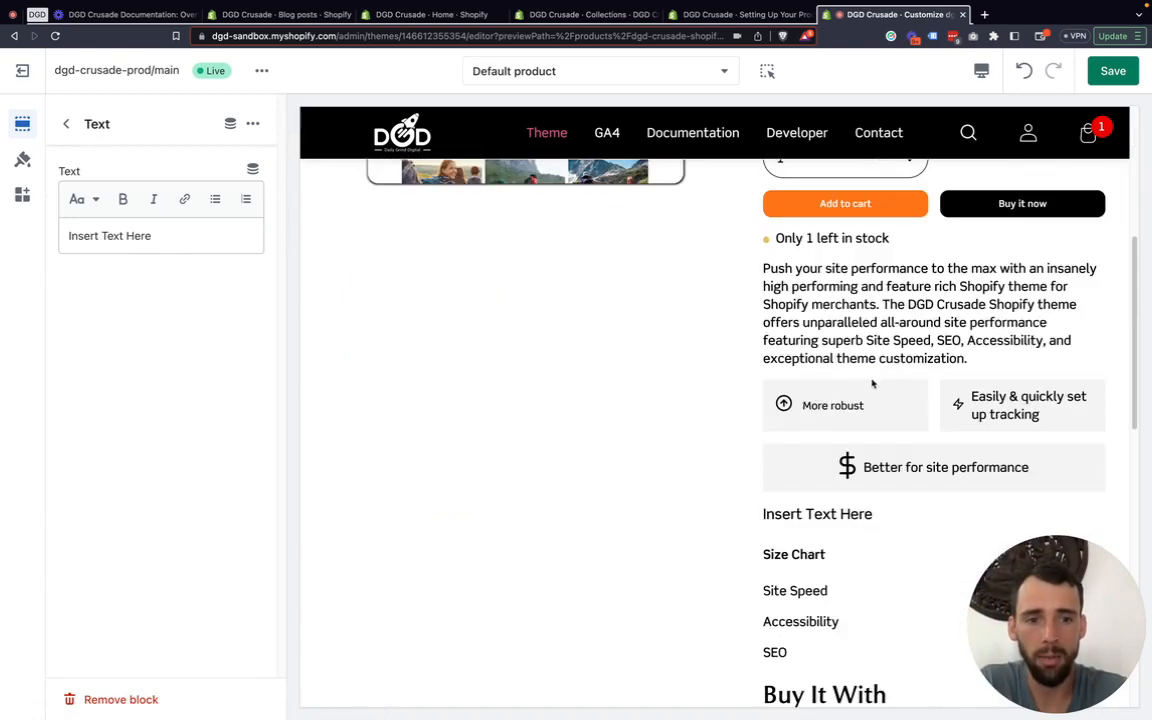
drag(890, 330, 745, 327)
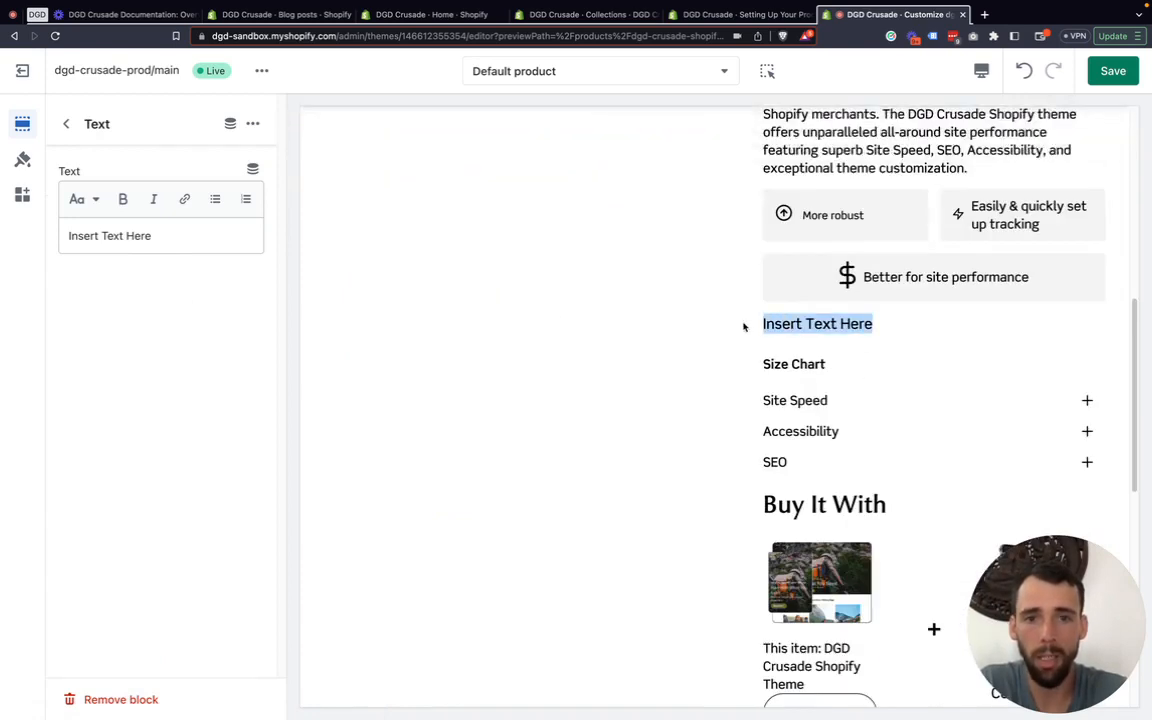
Hide the Insert Text Here block from the product page and check the Size Chart area in the preview
click(63, 126)
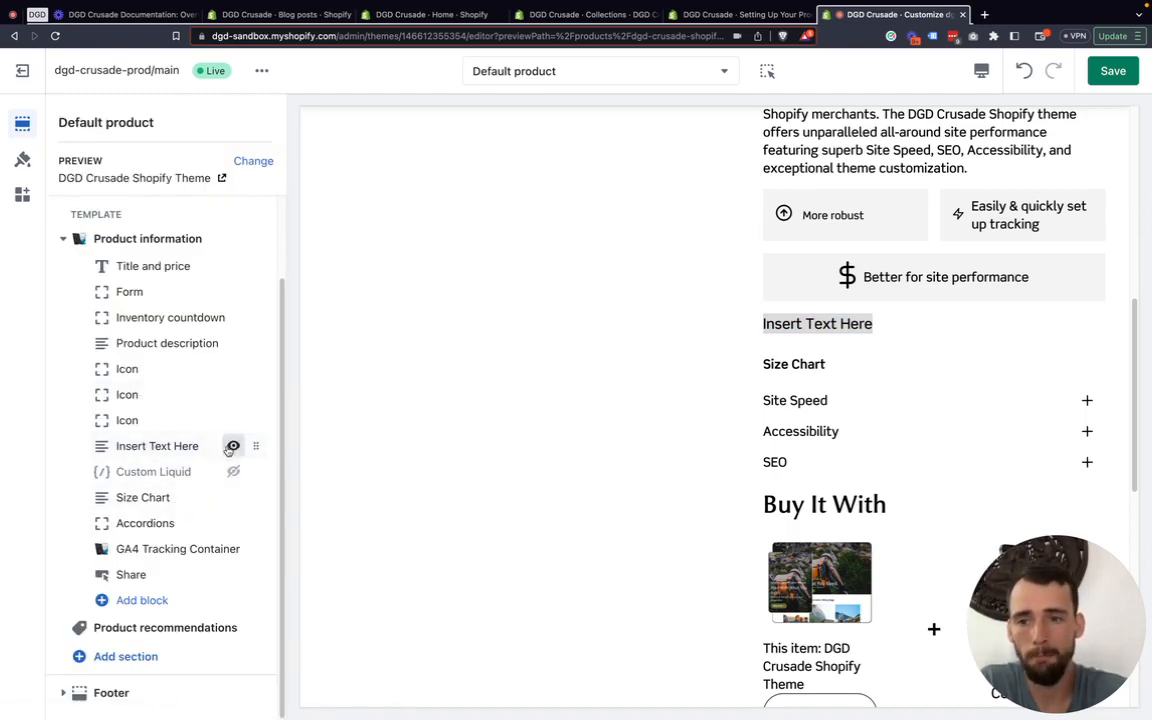
click(233, 446)
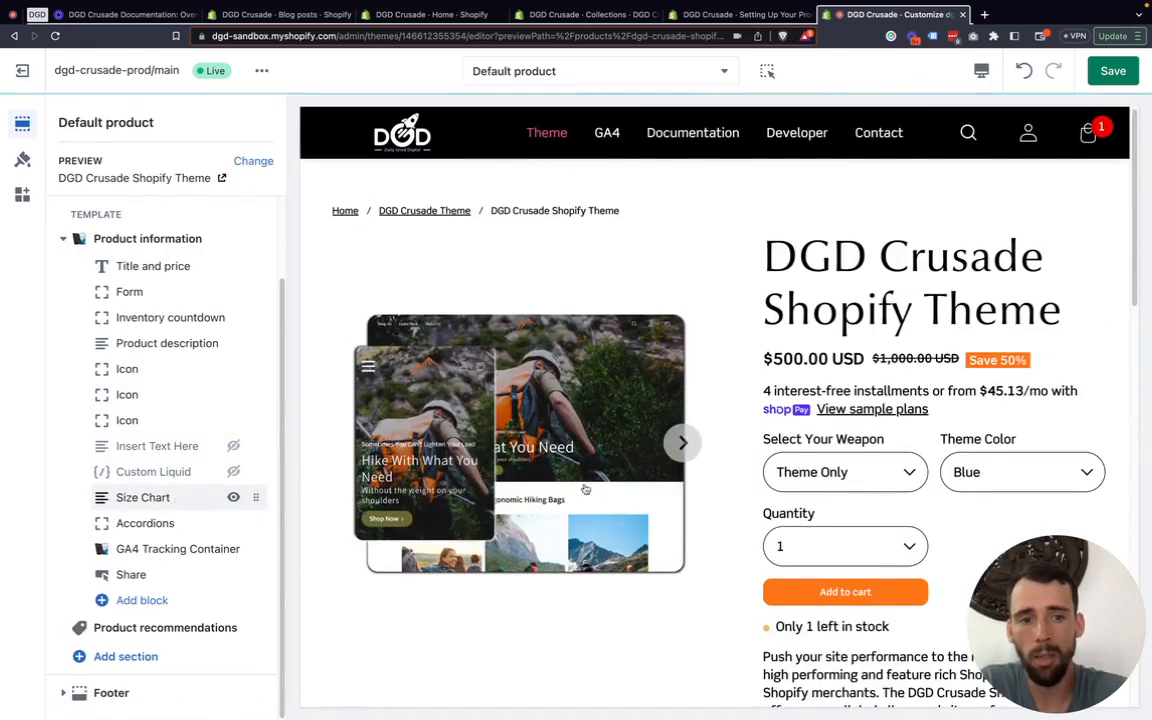
scroll(838, 446, down, 5)
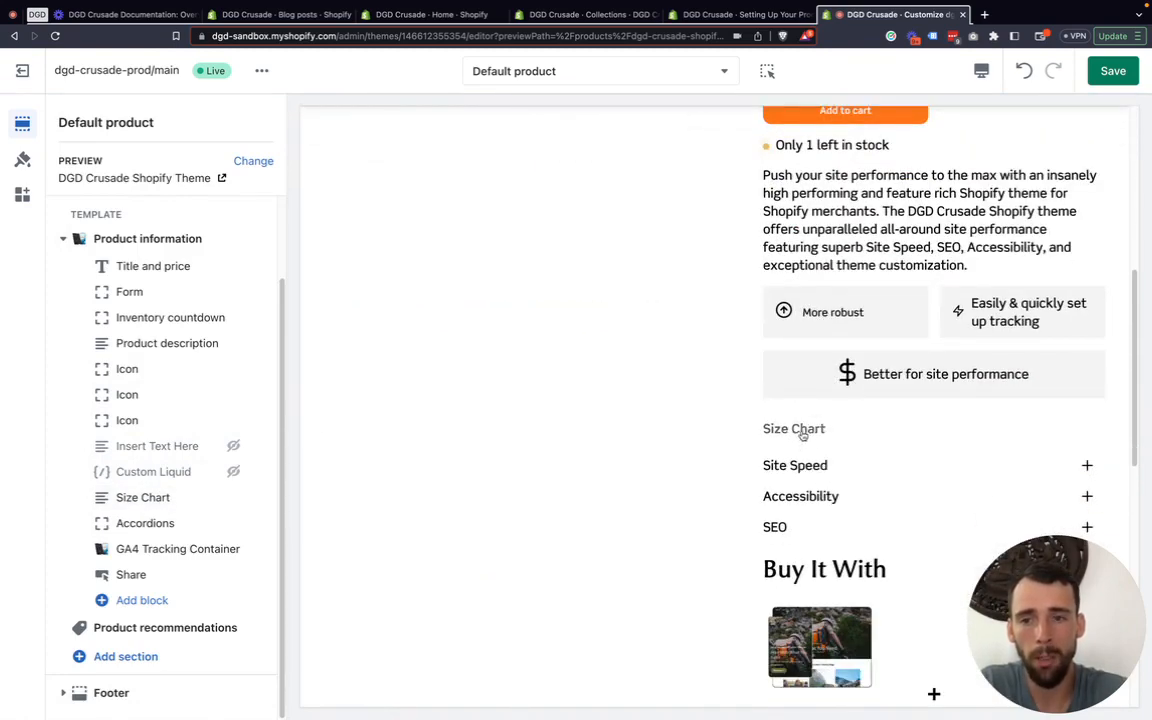
scroll(822, 250, up, 8)
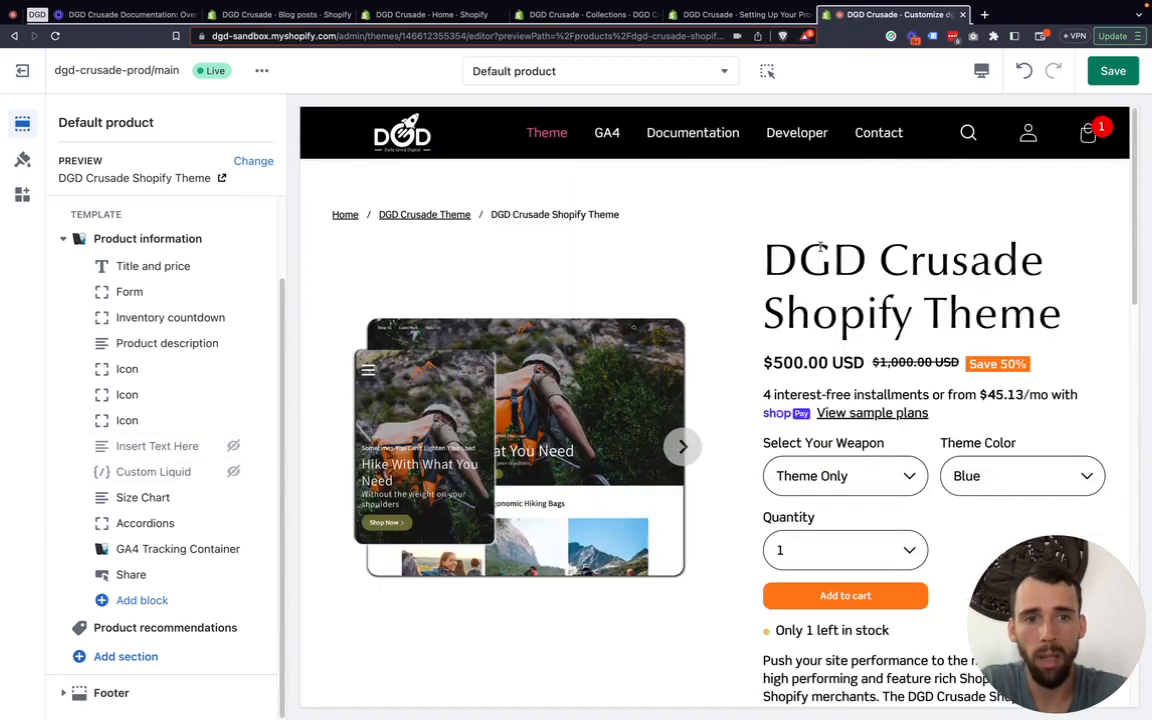
Review the settings of the Title and price block and the Form block, comparing them with the product page preview
scroll(746, 320, down, 1)
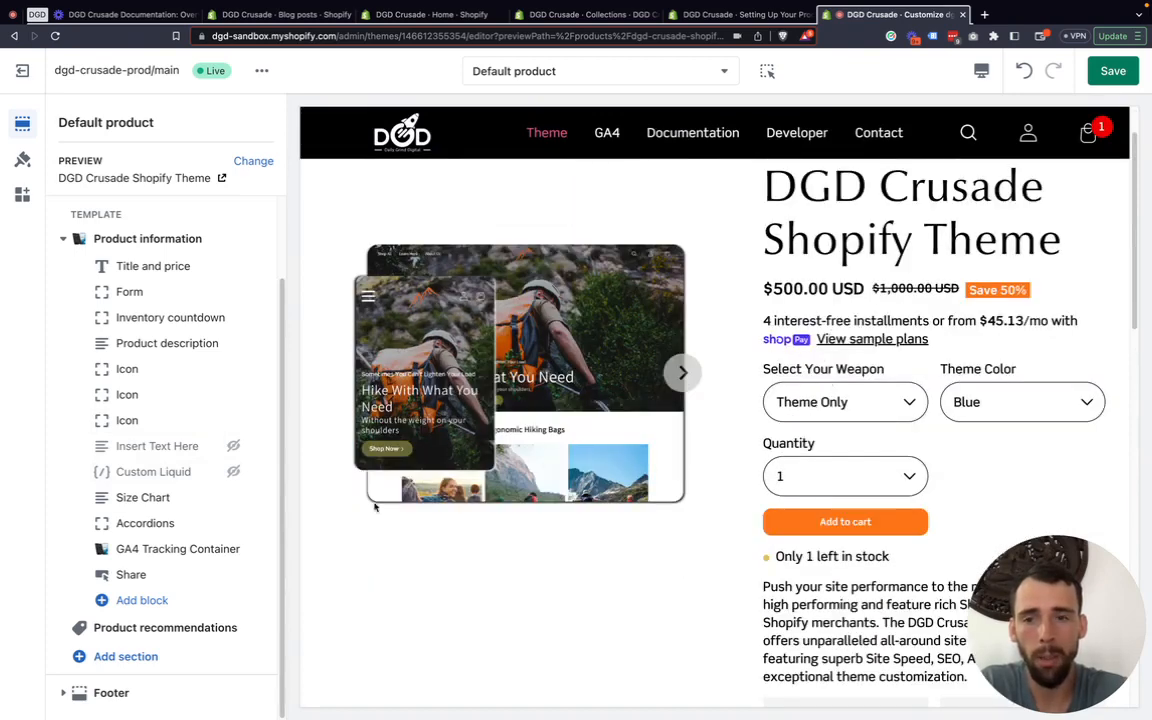
click(160, 266)
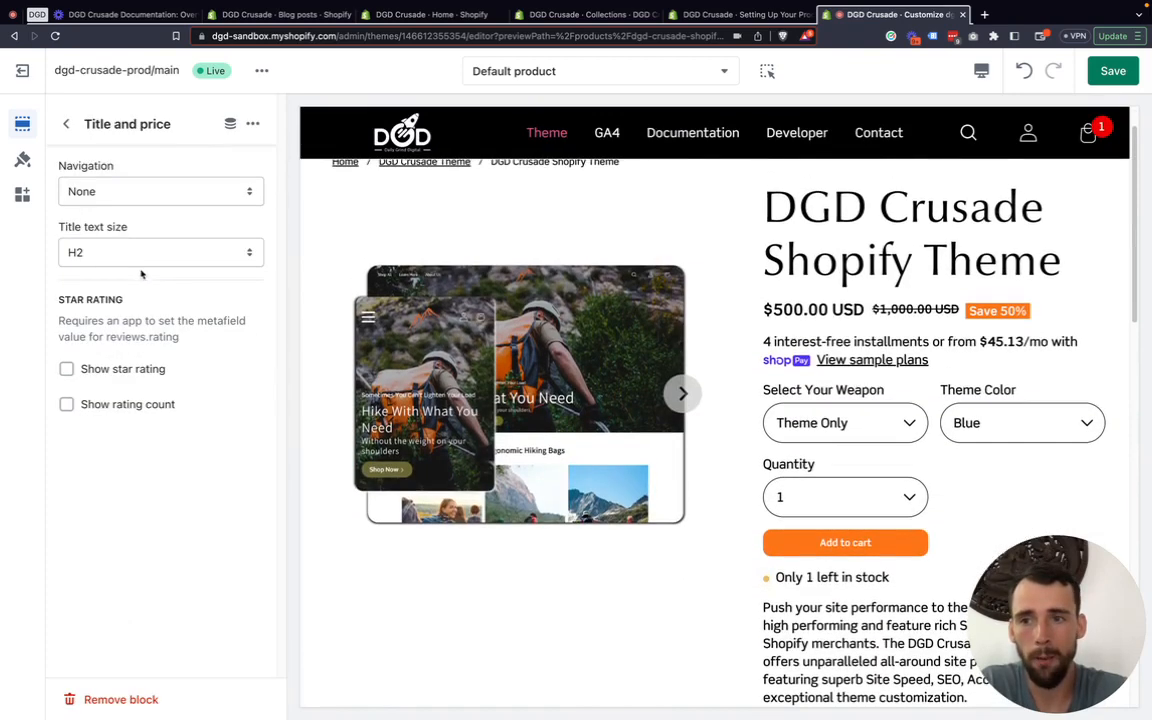
click(66, 124)
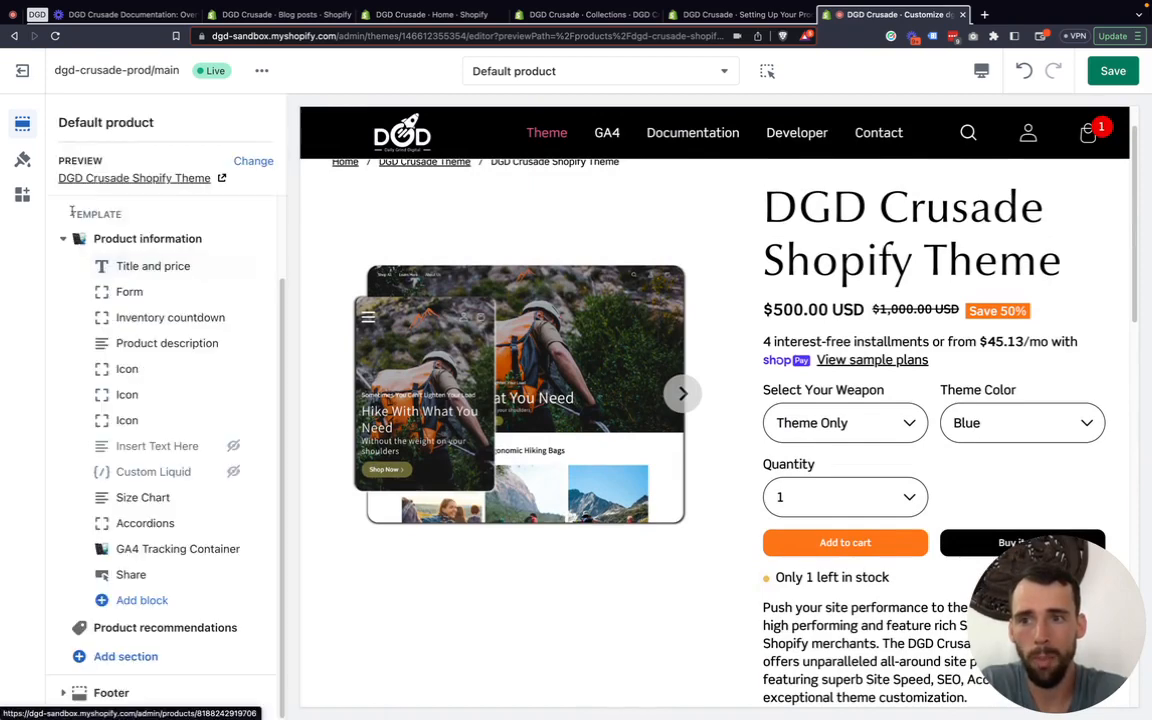
click(129, 292)
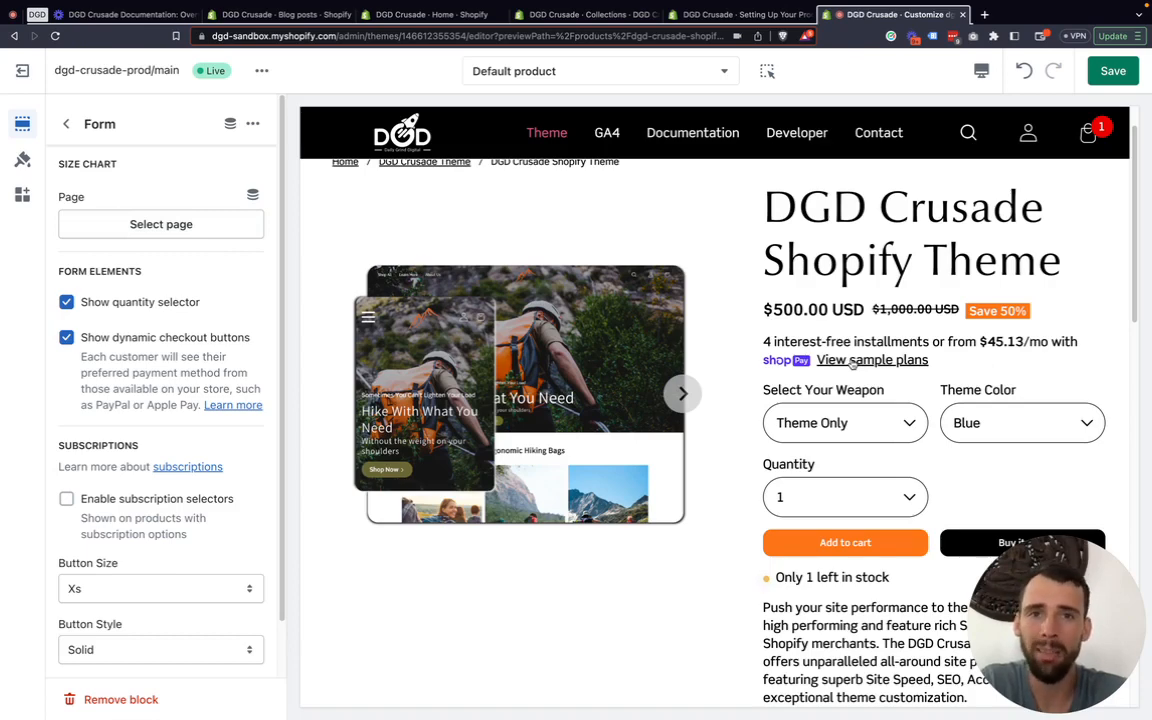
click(66, 124)
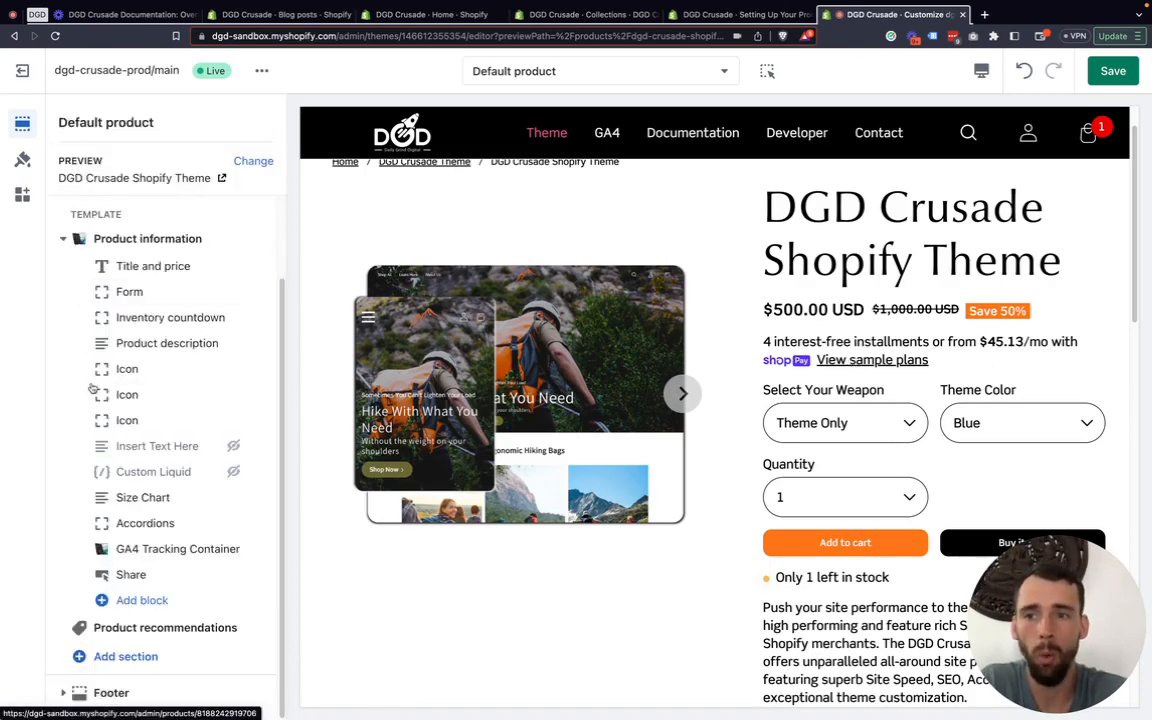
Open the Size Chart popup text block and examine its text, button color and linked page settings
click(150, 507)
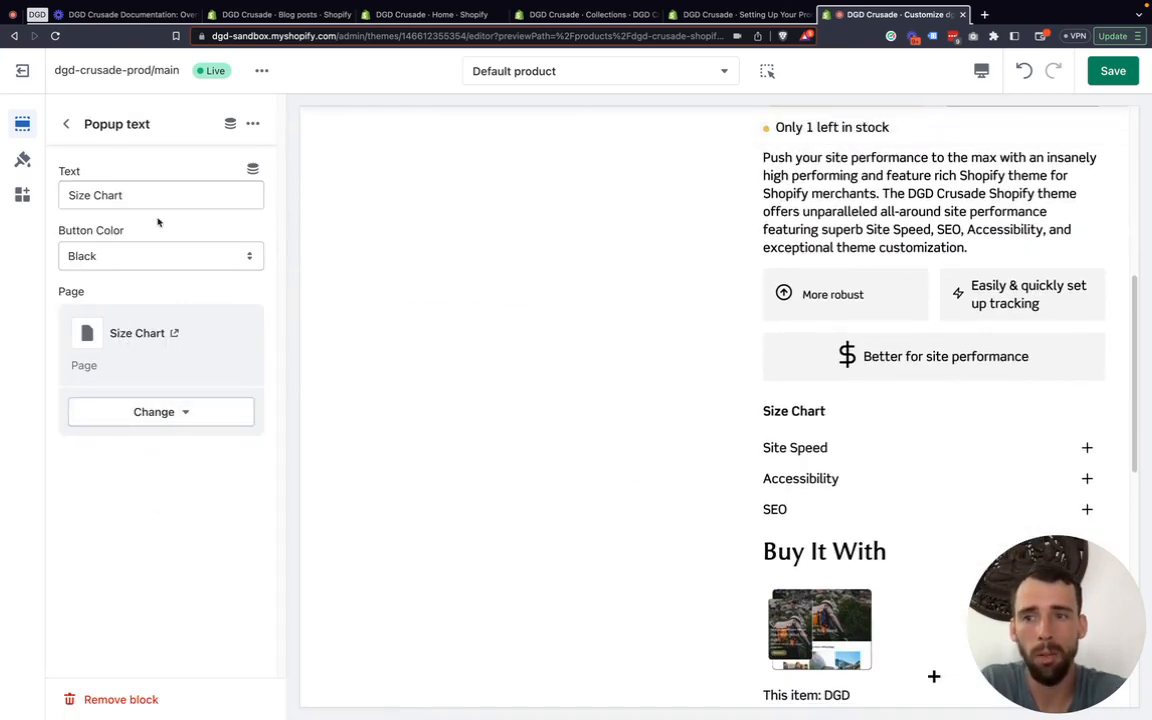
click(68, 126)
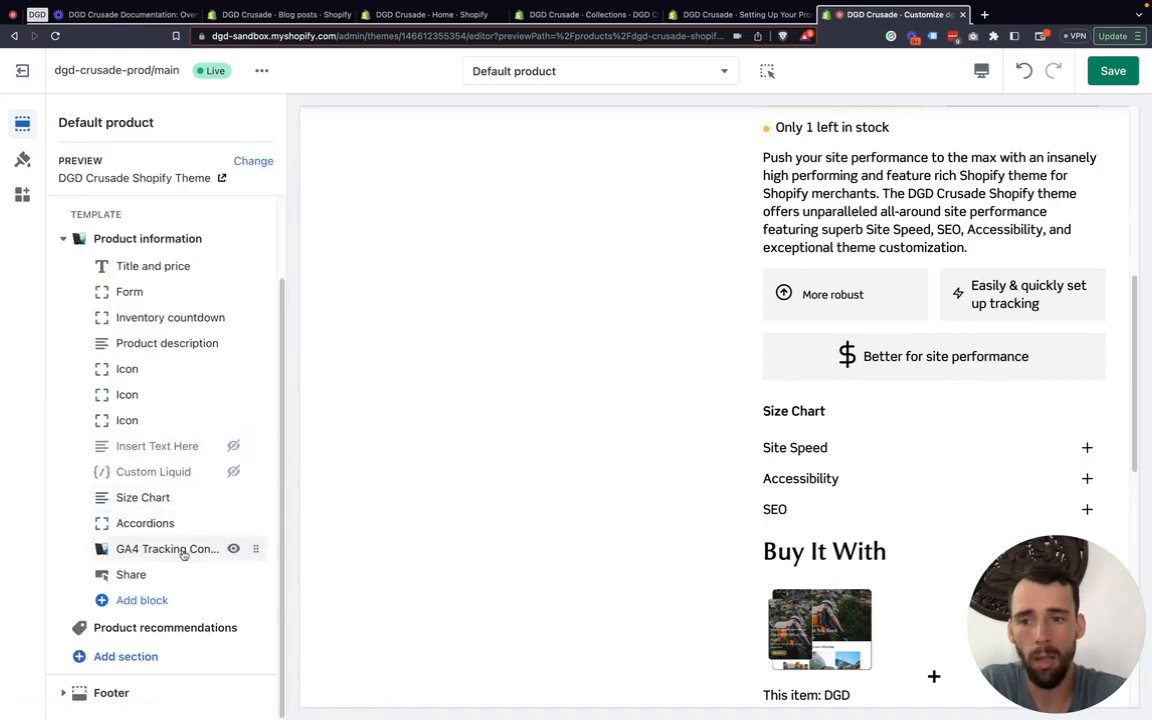
drag(256, 497, 226, 499)
click(220, 498)
drag(146, 198, 60, 193)
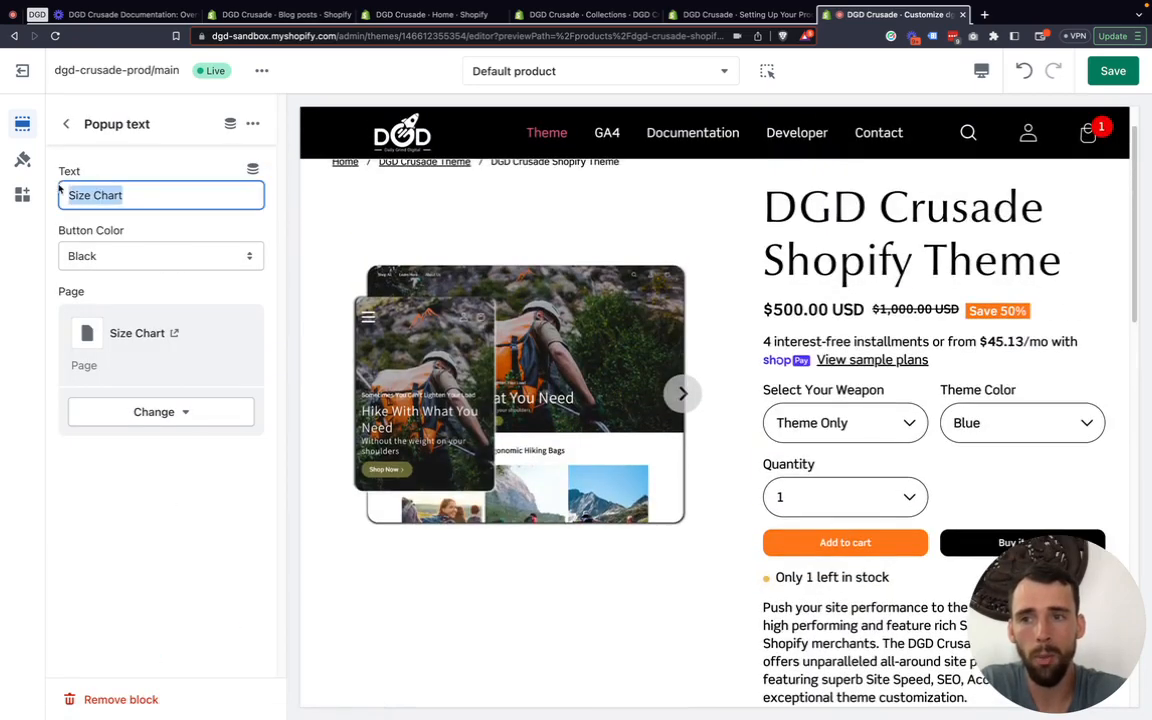
click(155, 195)
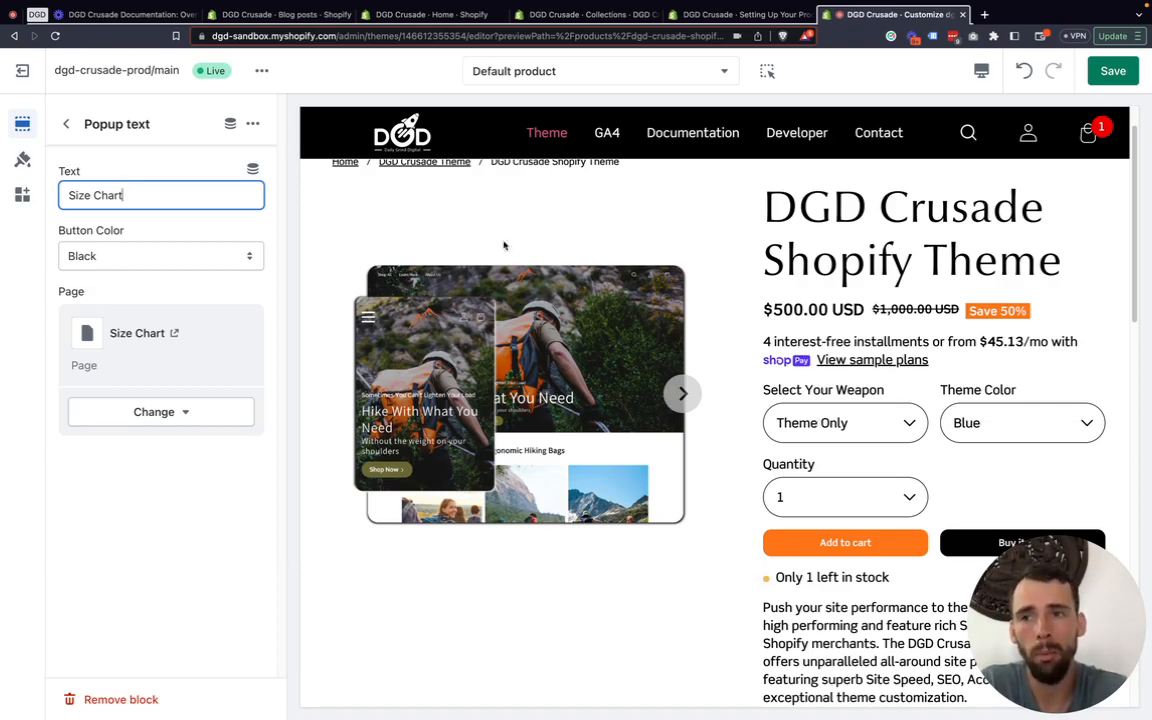
click(64, 122)
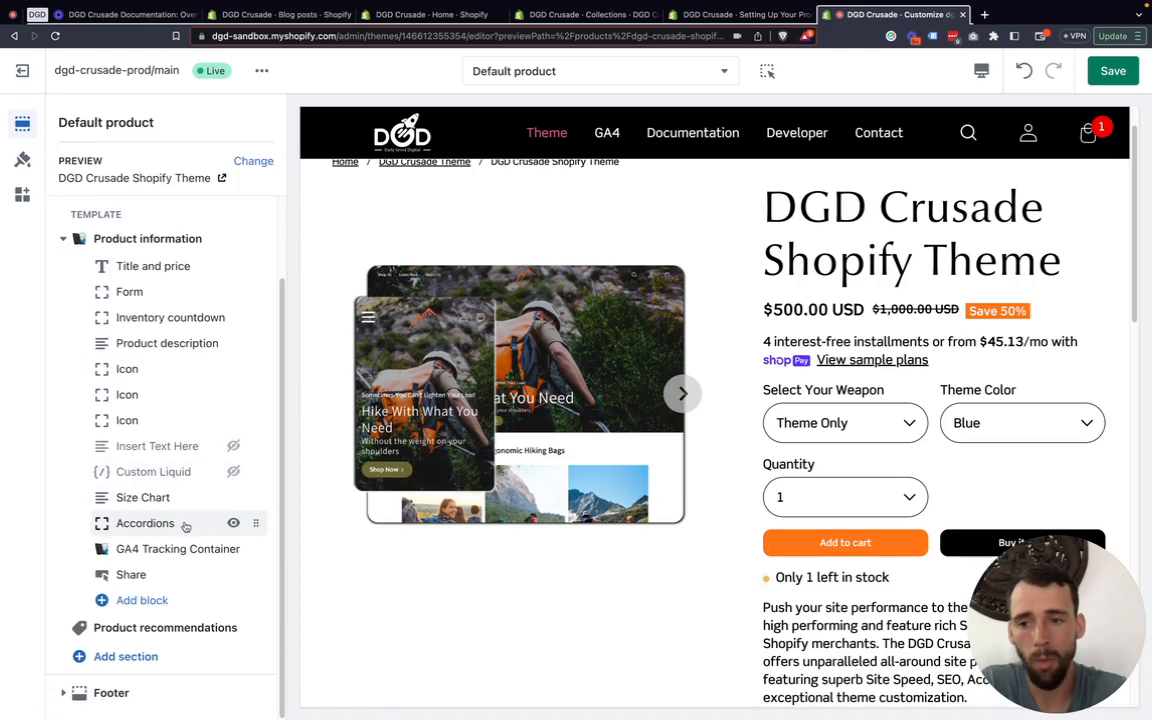
Expand the Site Speed accordion below Size Chart in the preview, read its text and collapse it
scroll(800, 386, down, 5)
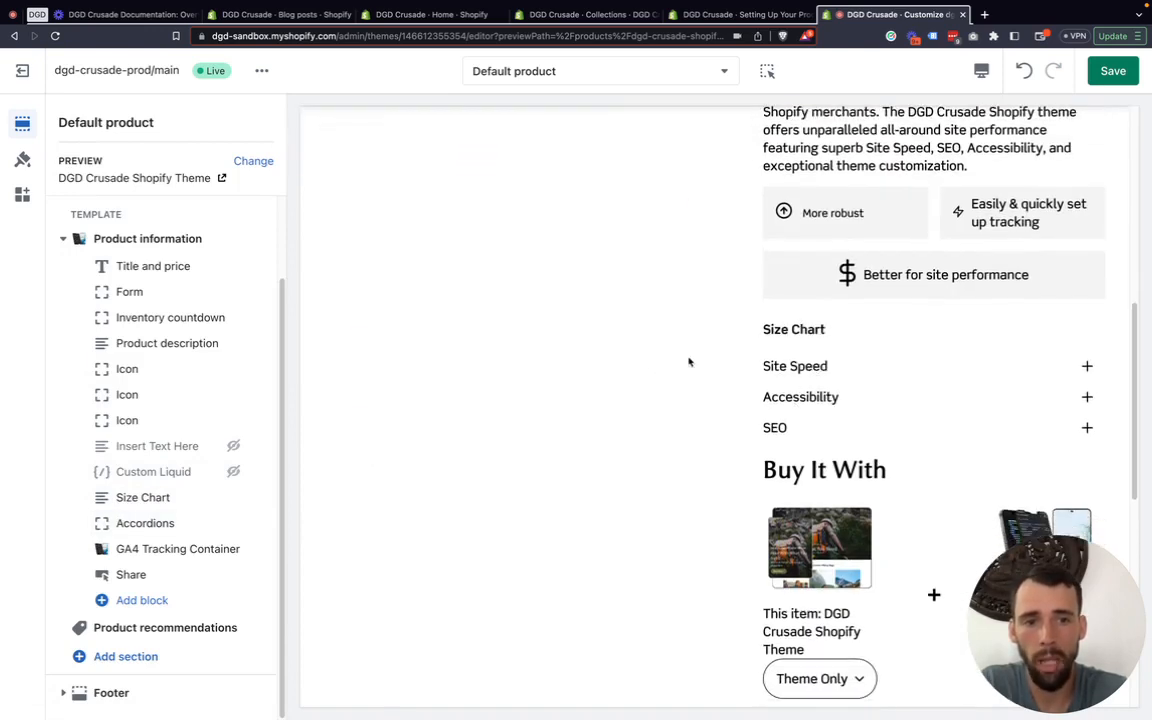
scroll(688, 362, down, 1)
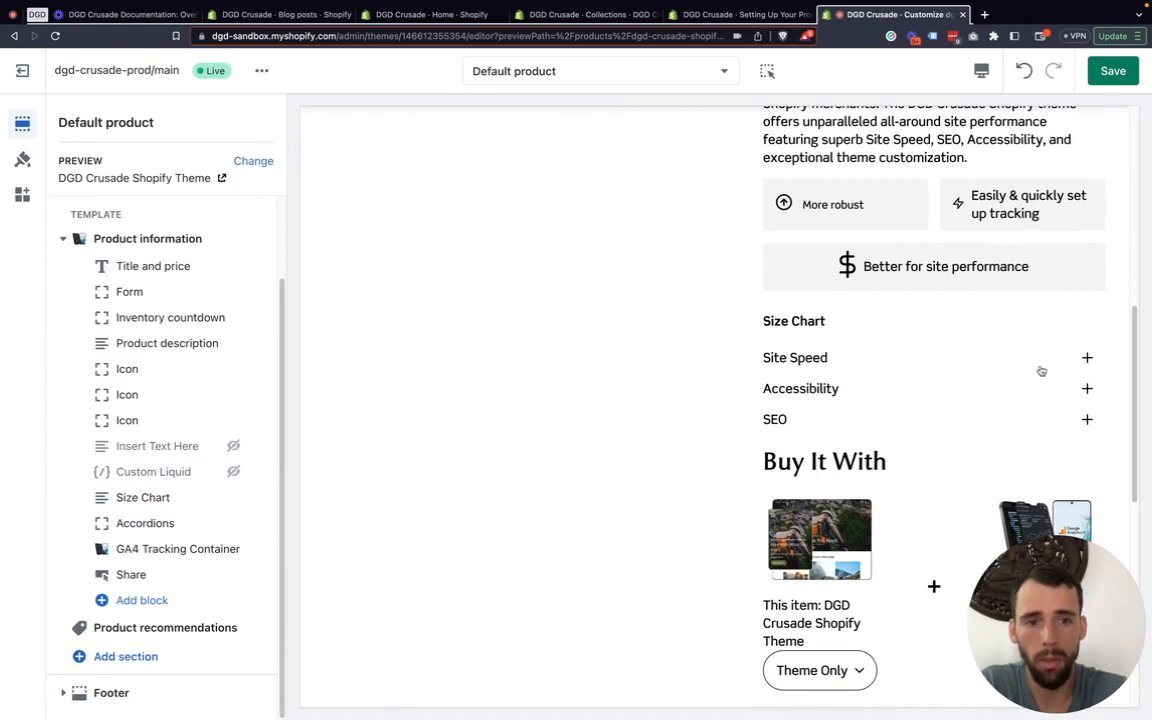
scroll(776, 430, down, 1)
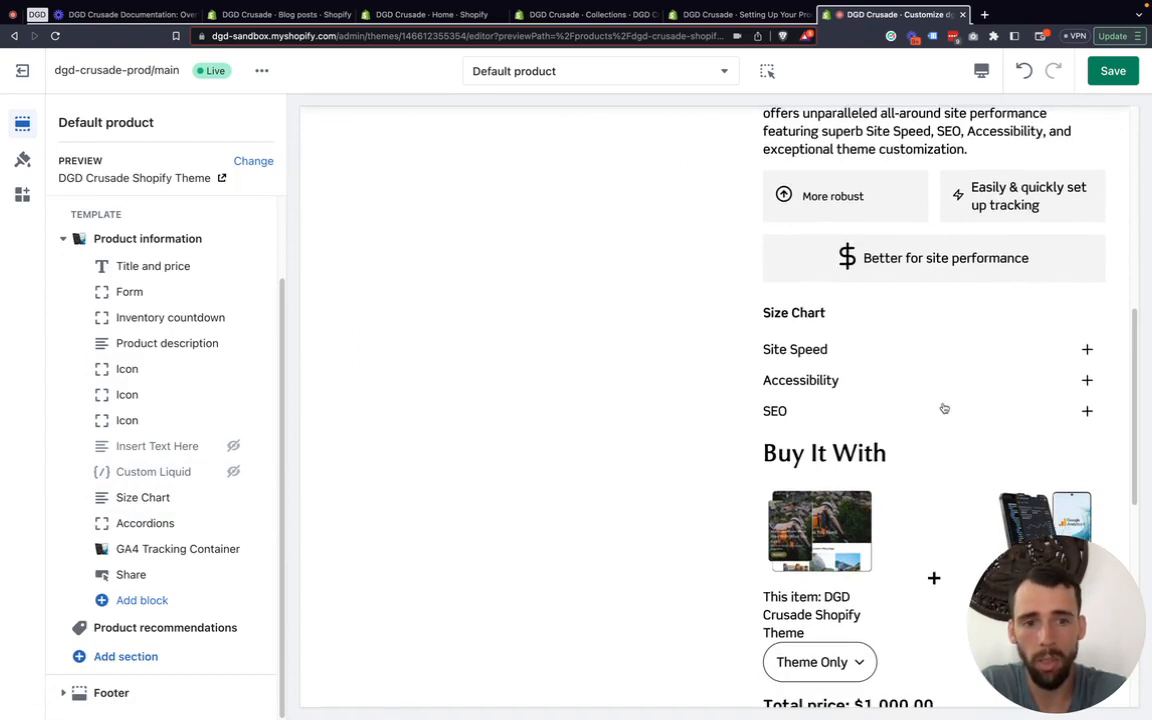
click(1086, 349)
scroll(881, 362, down, 2)
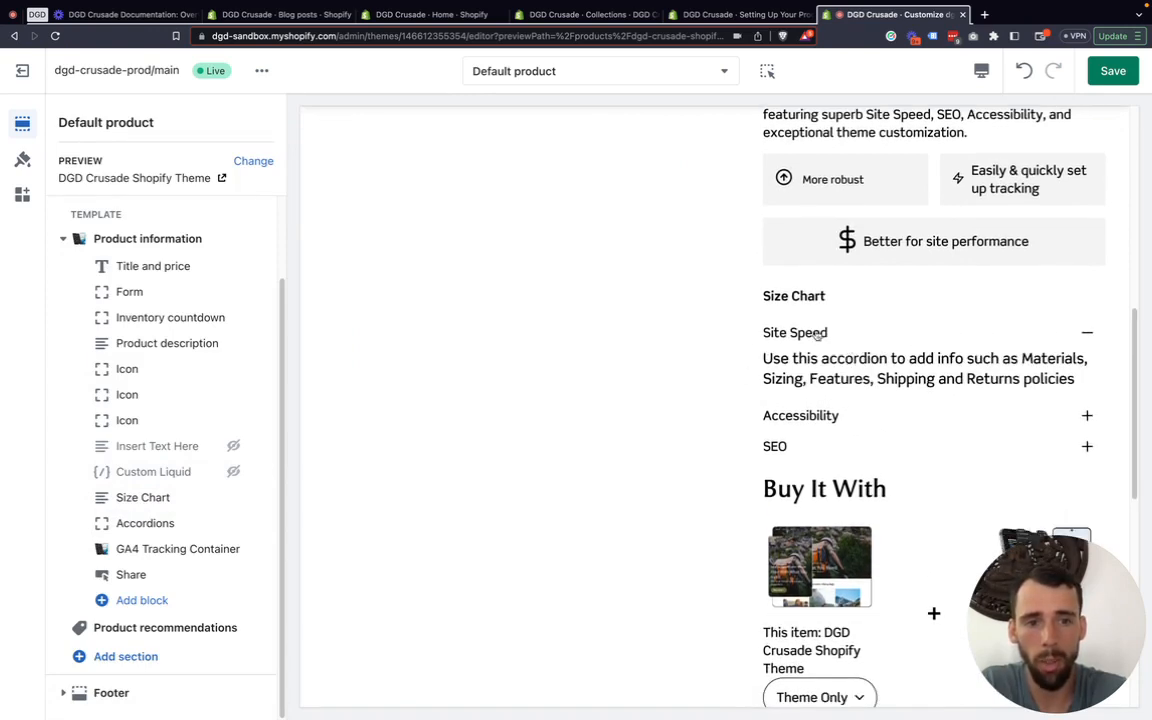
drag(766, 358, 1090, 363)
click(1093, 336)
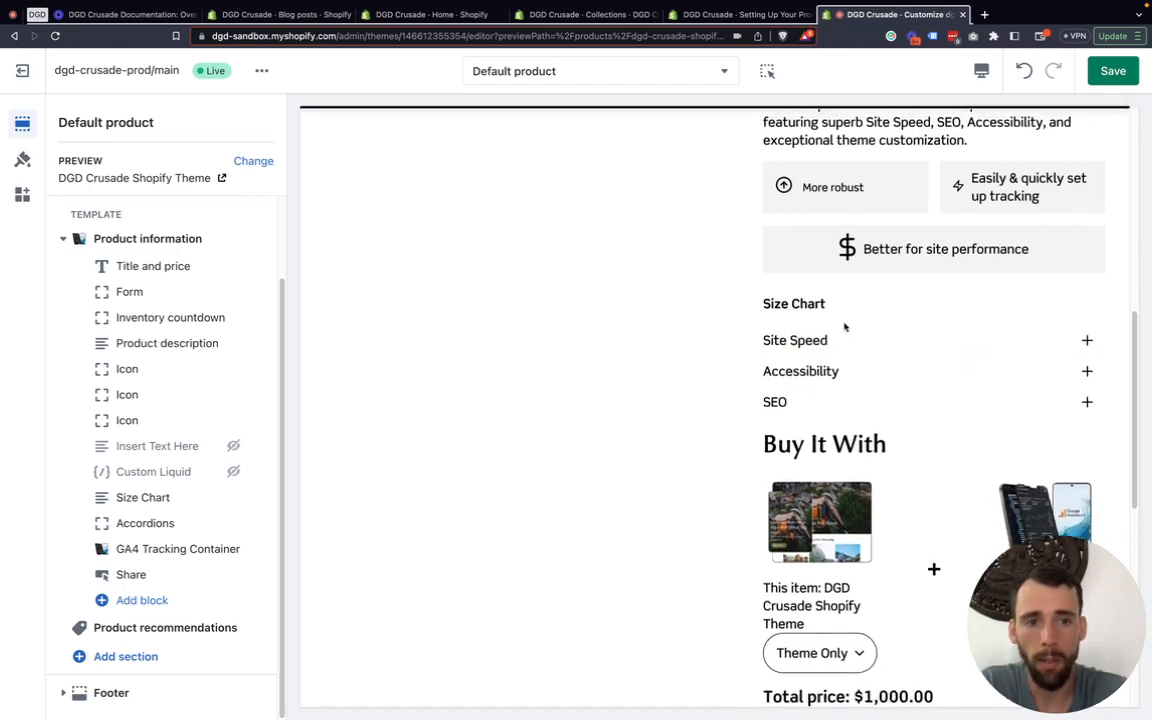
Look over the product page preview from the title down to the accordions, and briefly reopen the Site Speed entry
scroll(775, 368, up, 1)
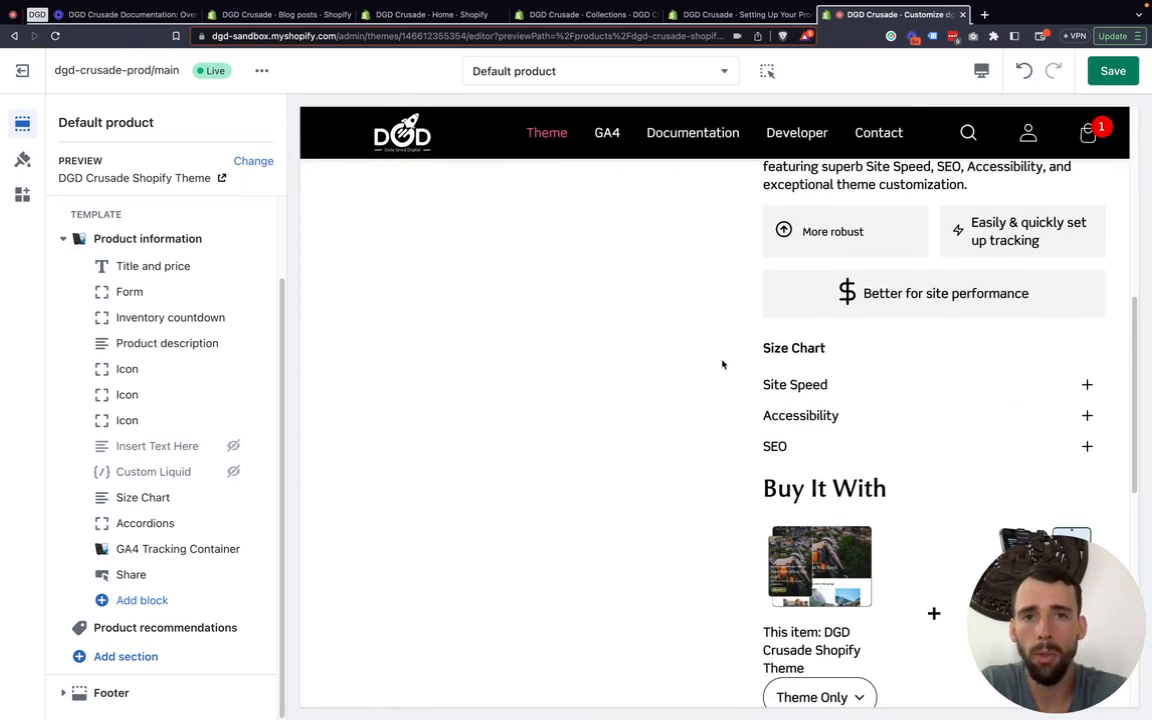
scroll(725, 362, up, 5)
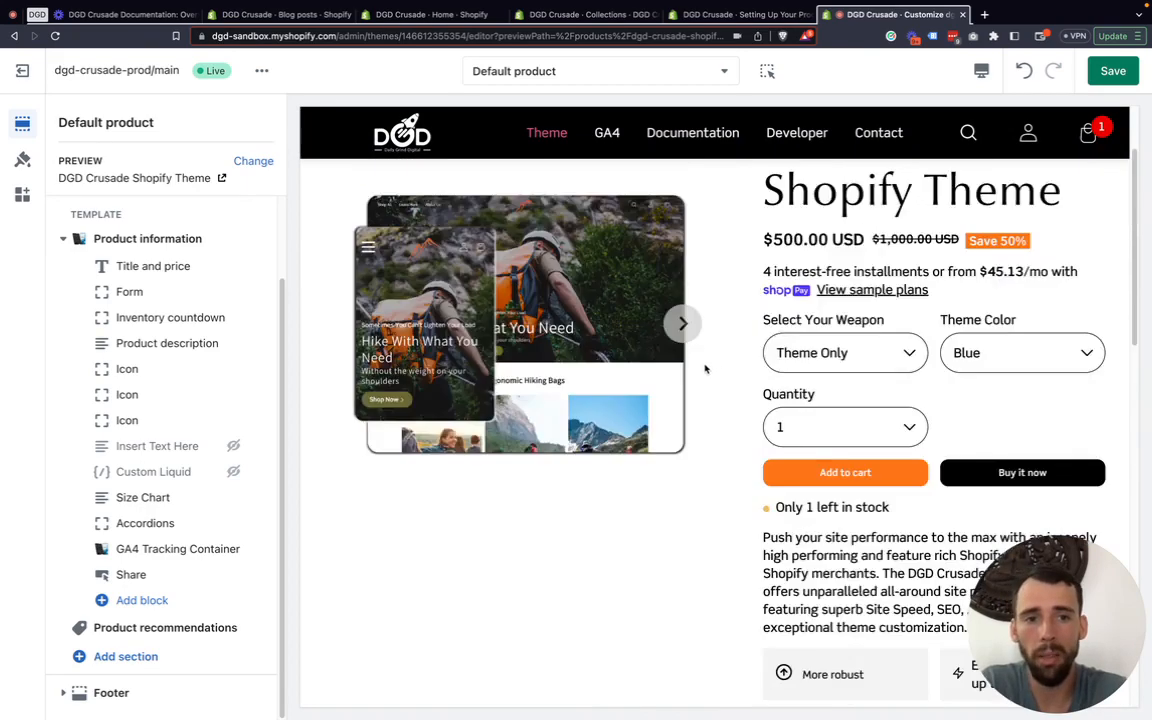
scroll(707, 385, down, 5)
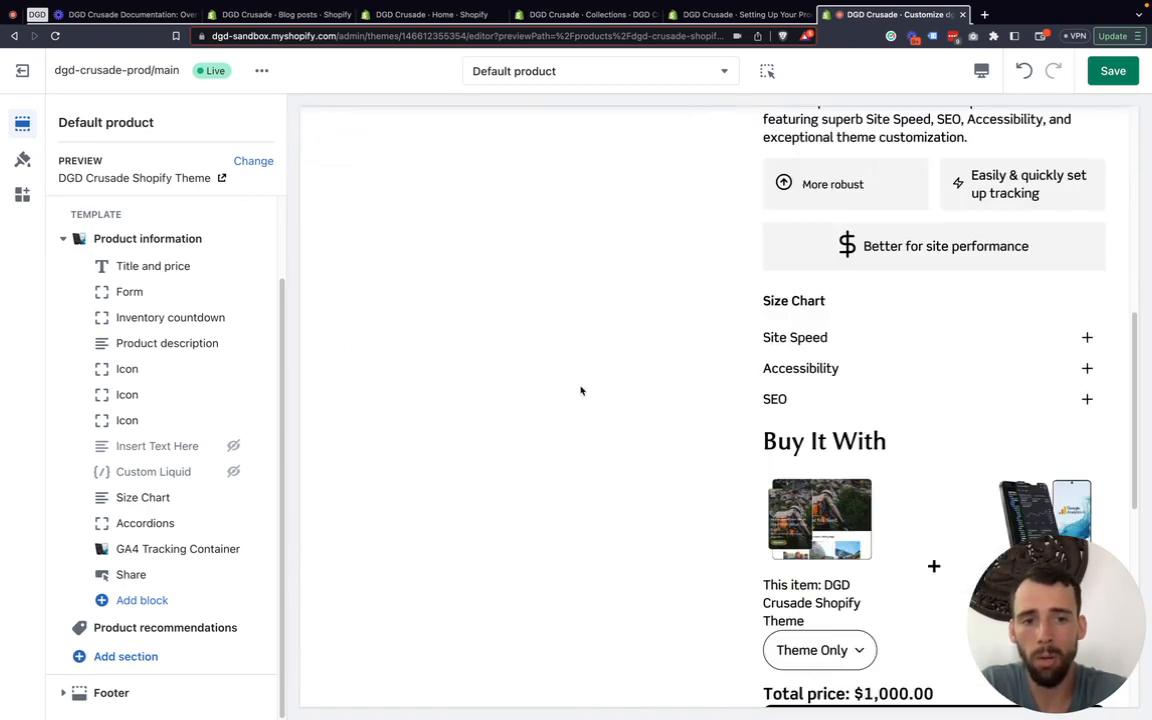
scroll(845, 352, up, 5)
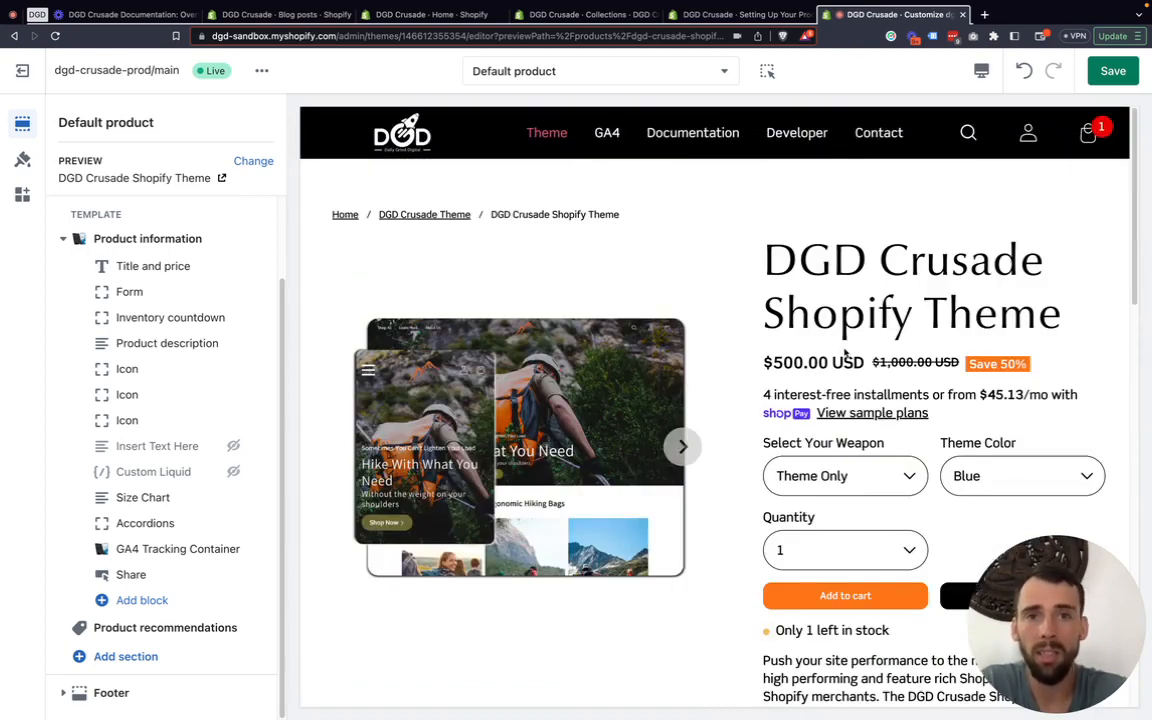
scroll(845, 352, down, 5)
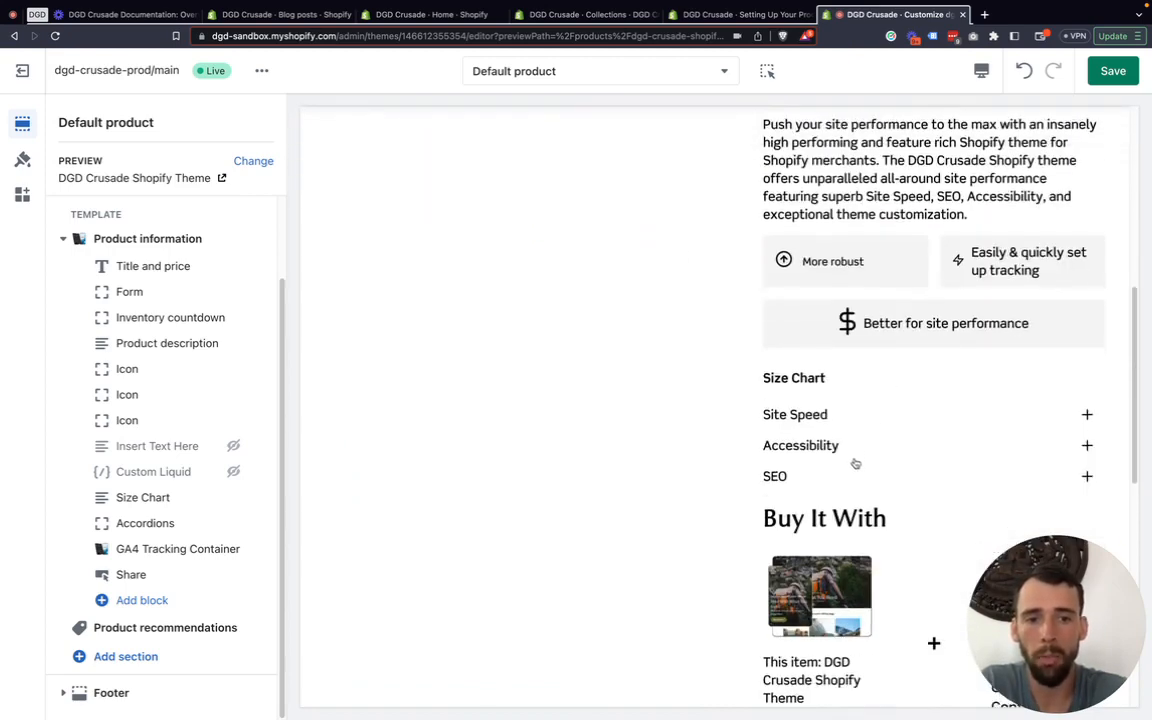
click(1088, 416)
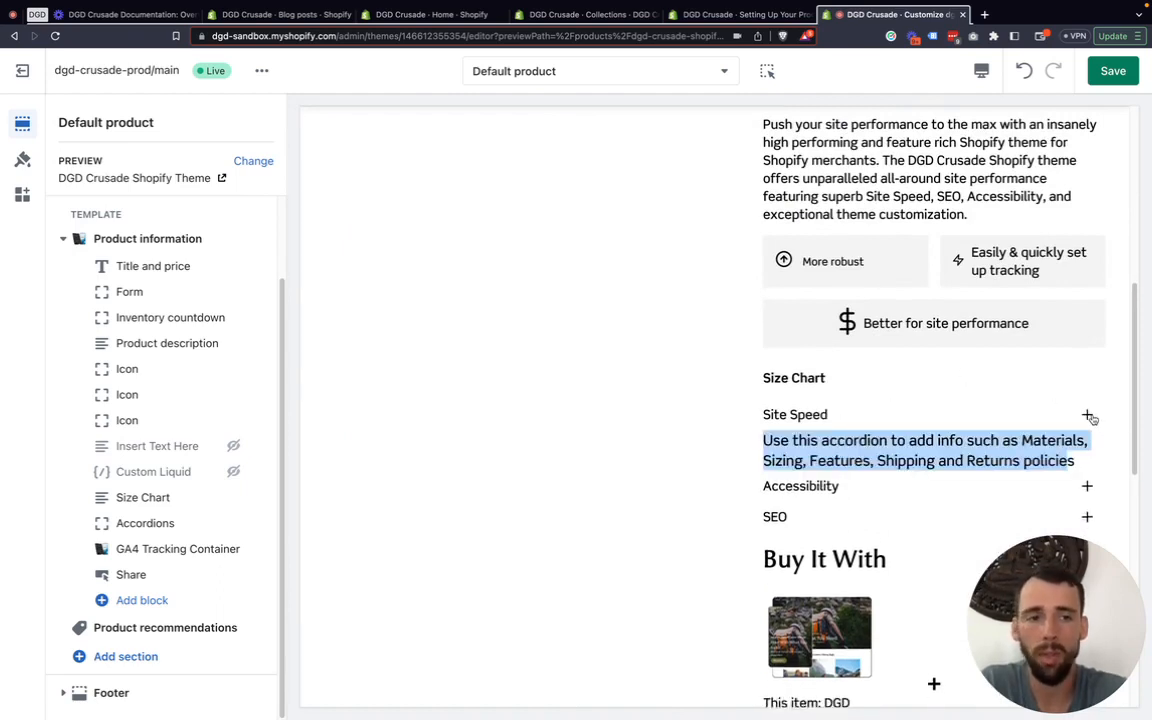
click(1089, 417)
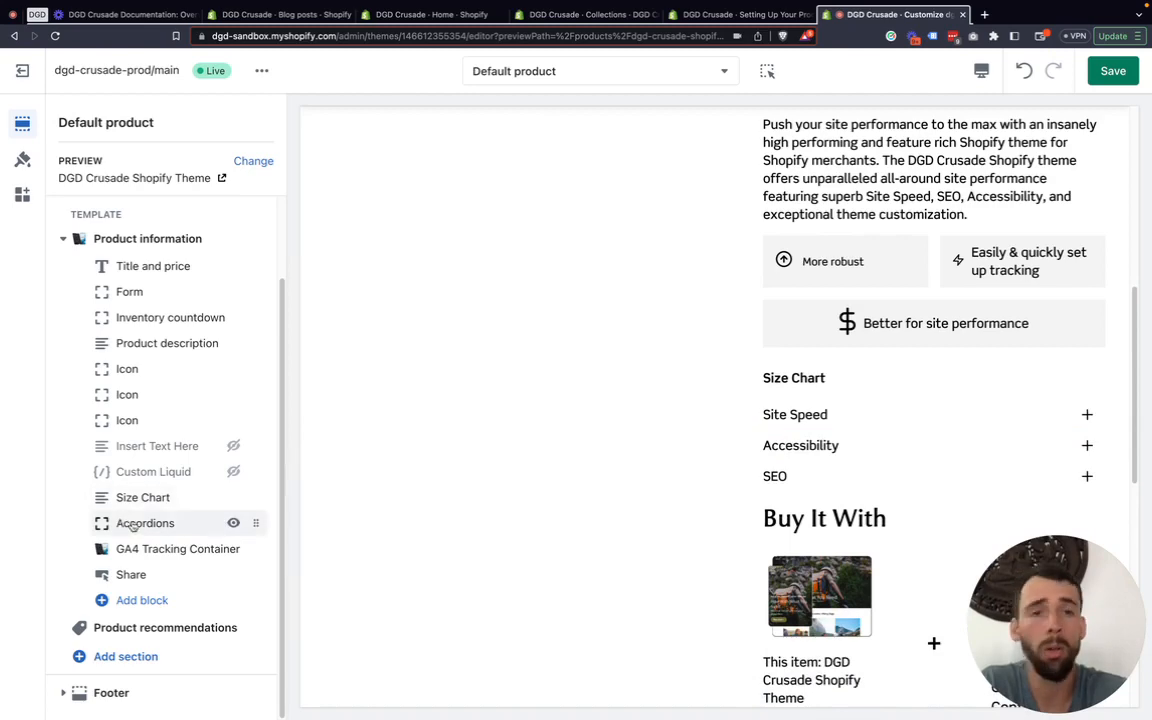
Open the Accordions block and examine its heading, text and page settings for accordions 1 through 5
click(136, 526)
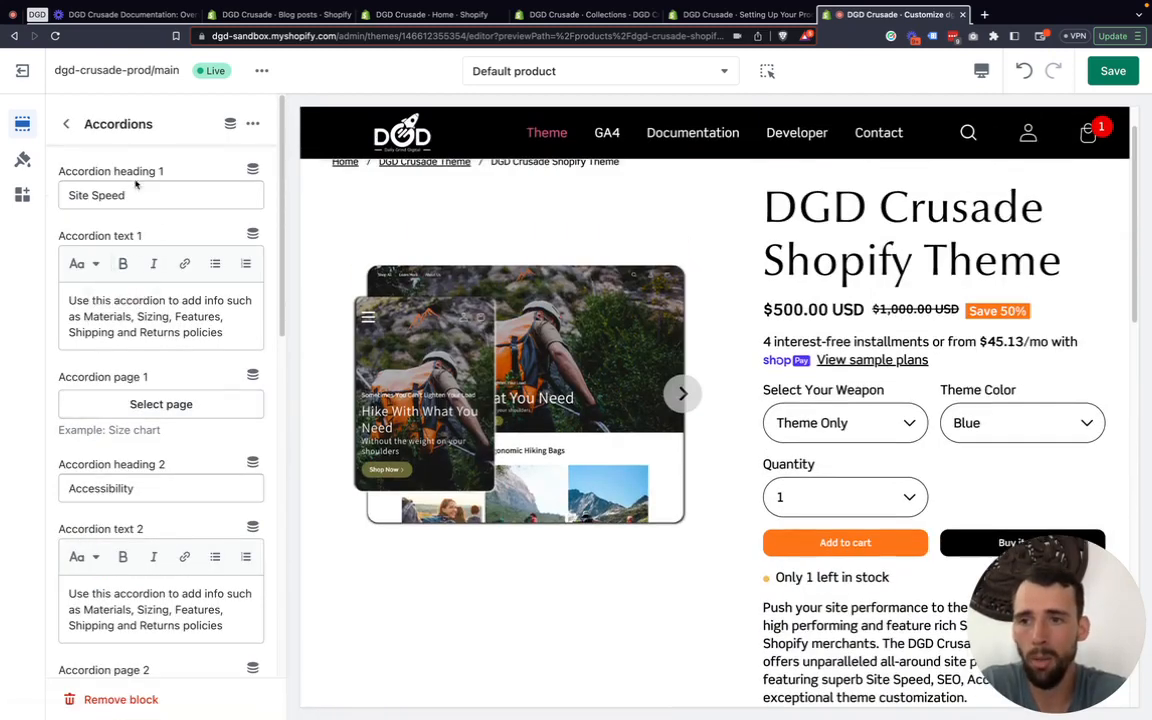
drag(148, 194, 58, 200)
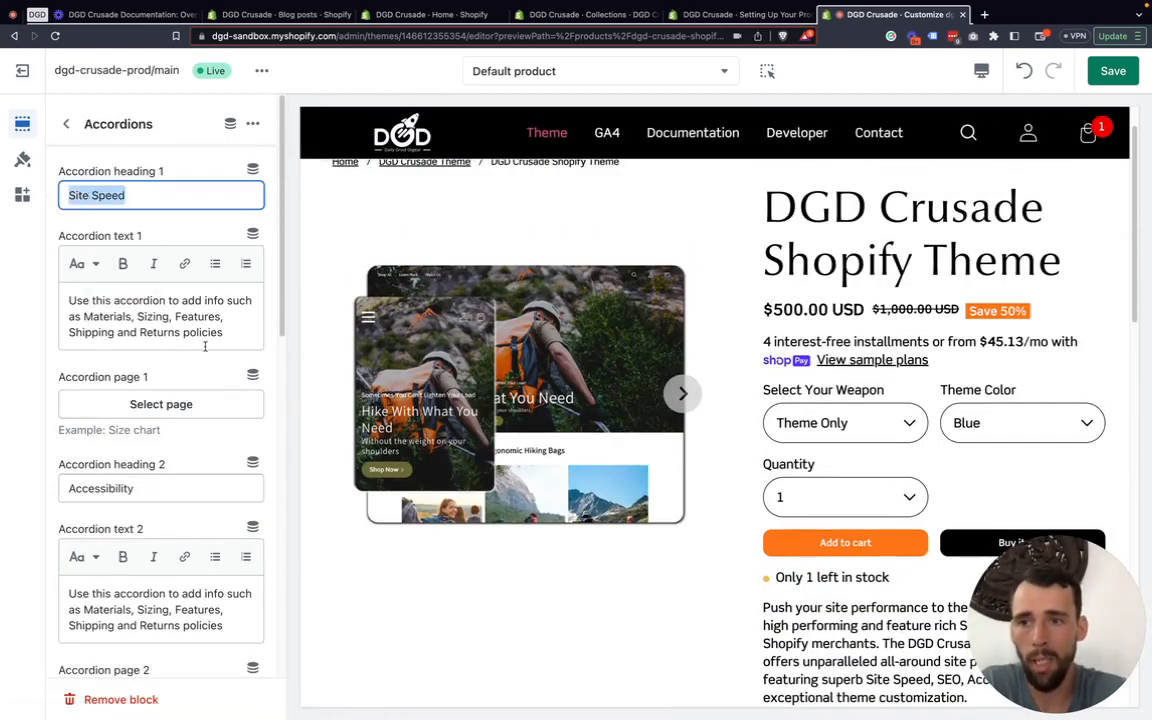
drag(206, 344, 76, 301)
scroll(80, 349, down, 1)
scroll(80, 349, down, 10)
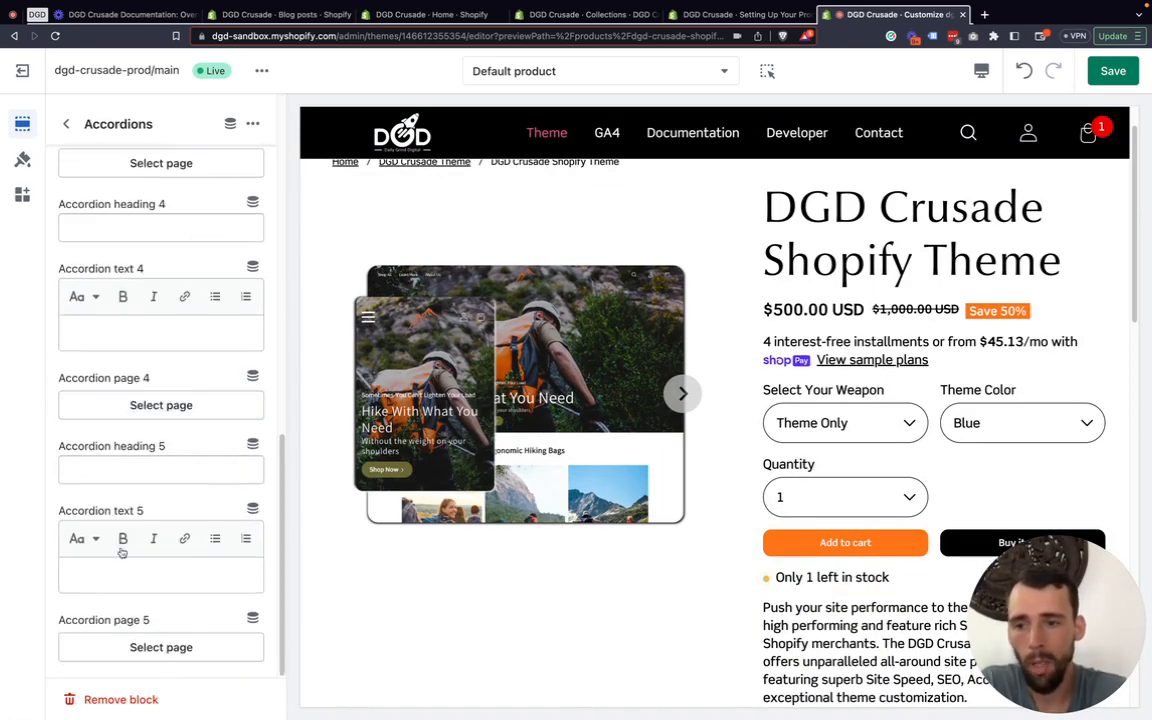
scroll(139, 200, up, 8)
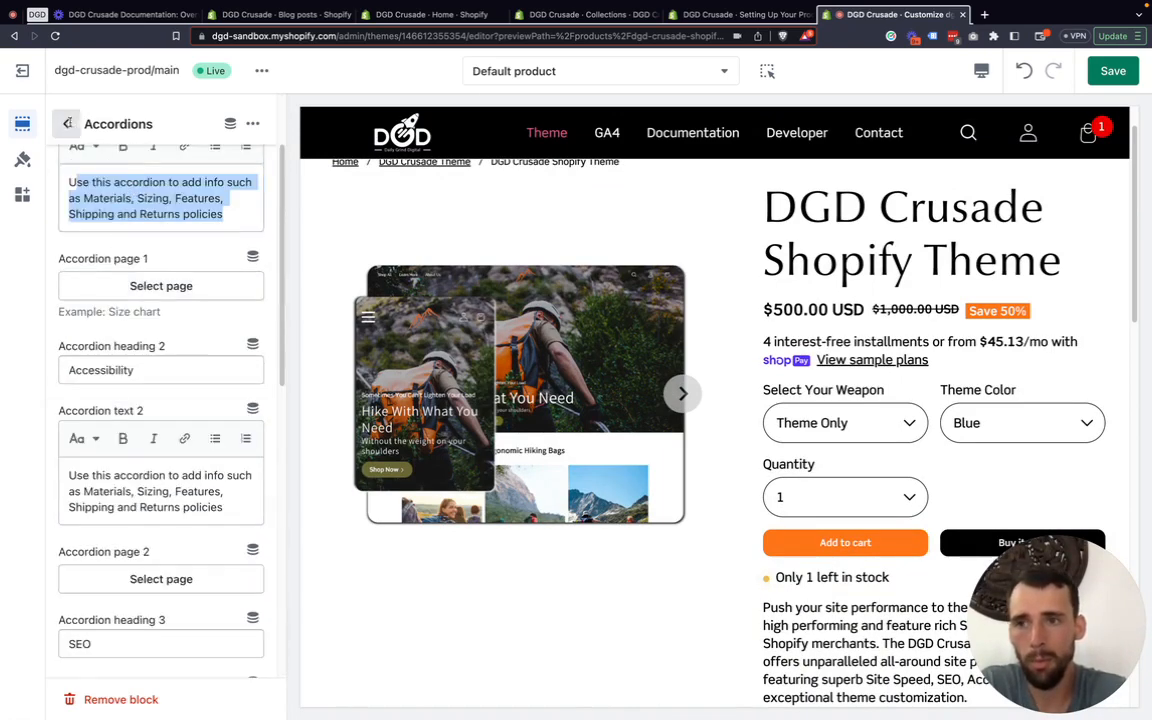
click(66, 123)
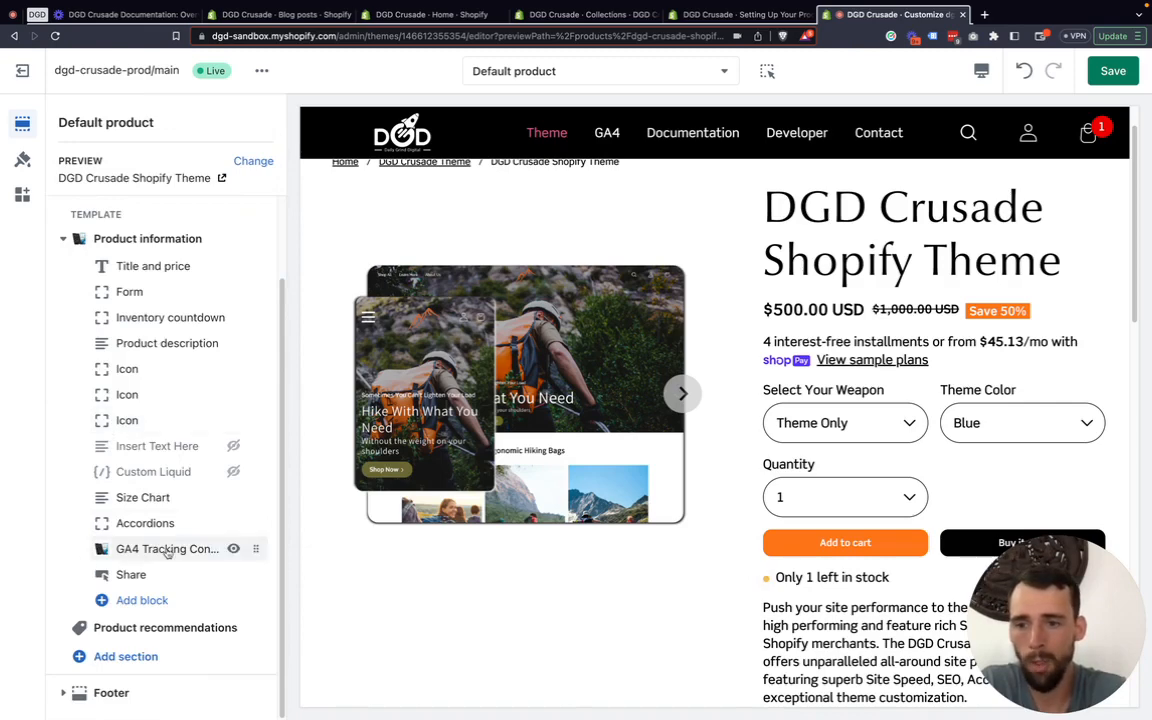
Locate the Share option under Buy It With in the preview, show its product link and close it
scroll(782, 495, down, 6)
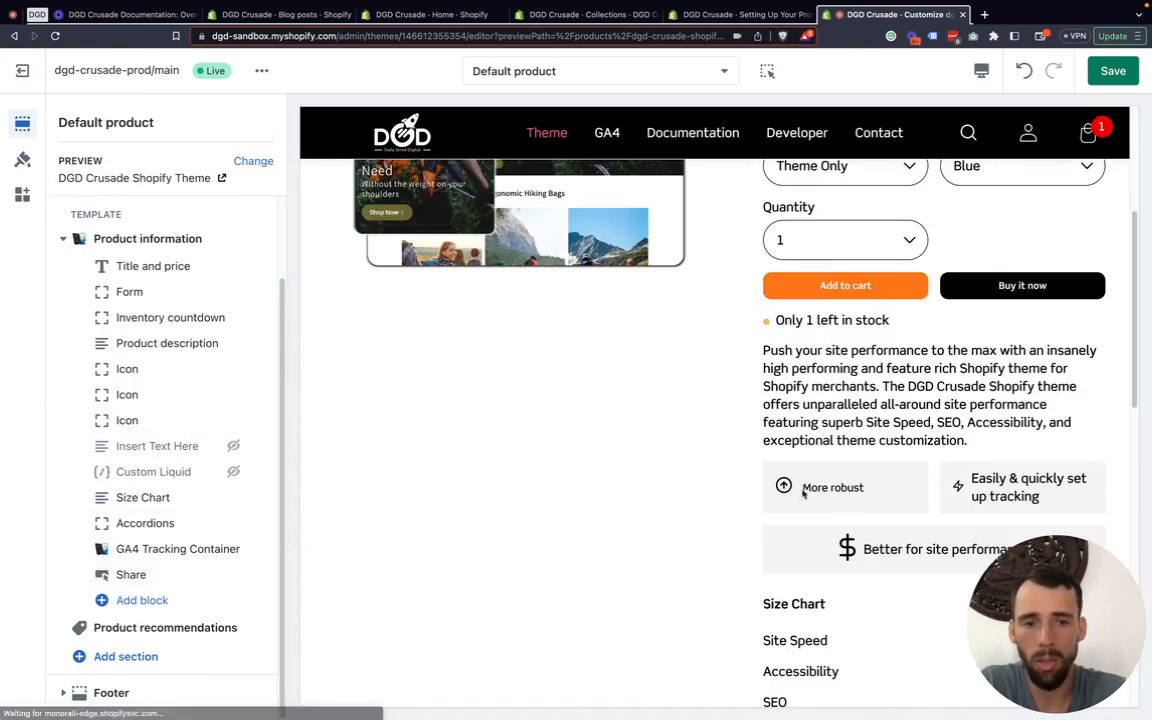
scroll(723, 479, down, 2)
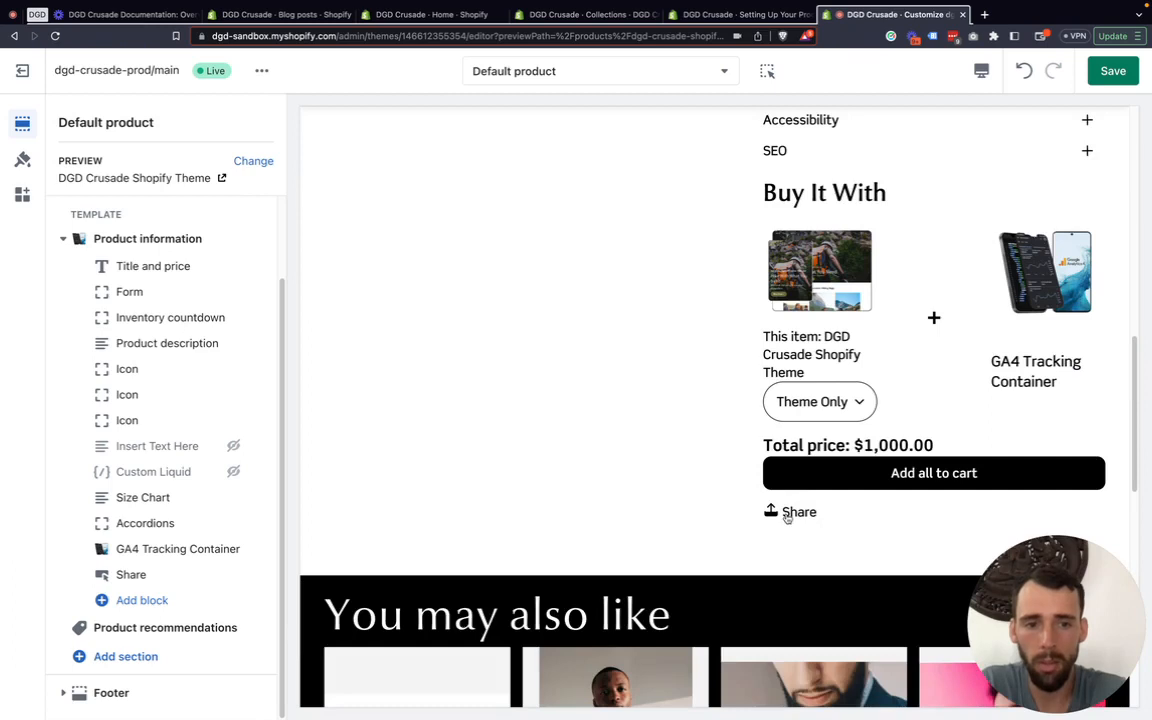
click(787, 513)
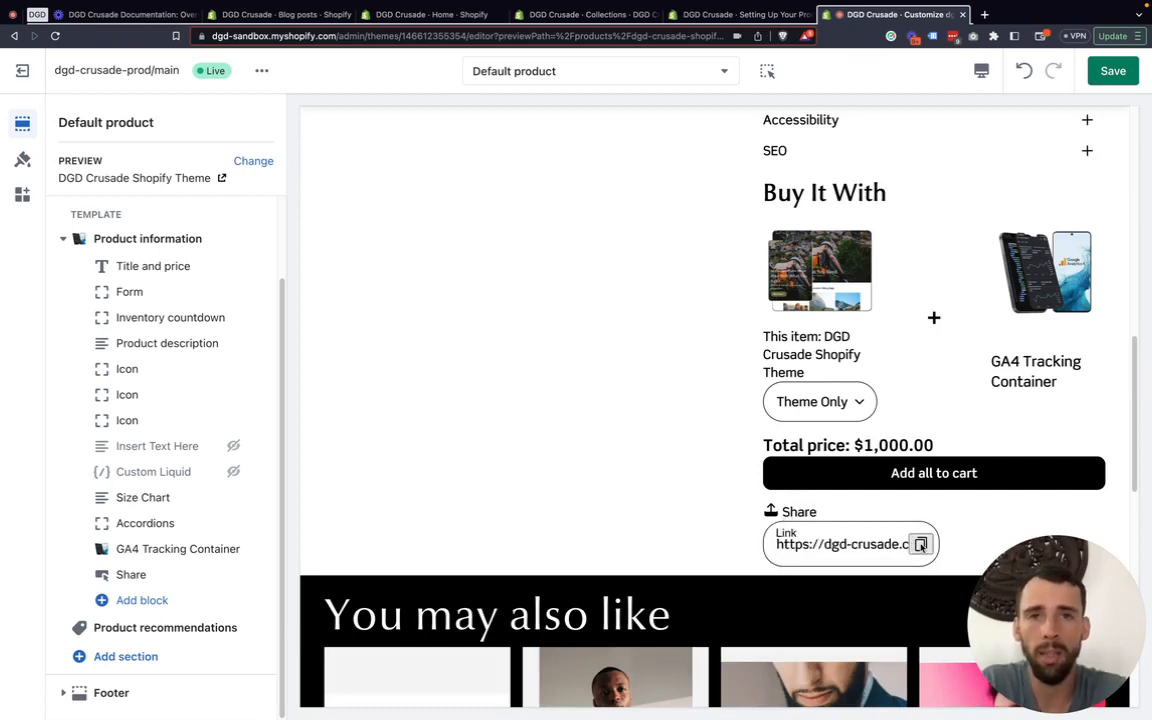
click(657, 562)
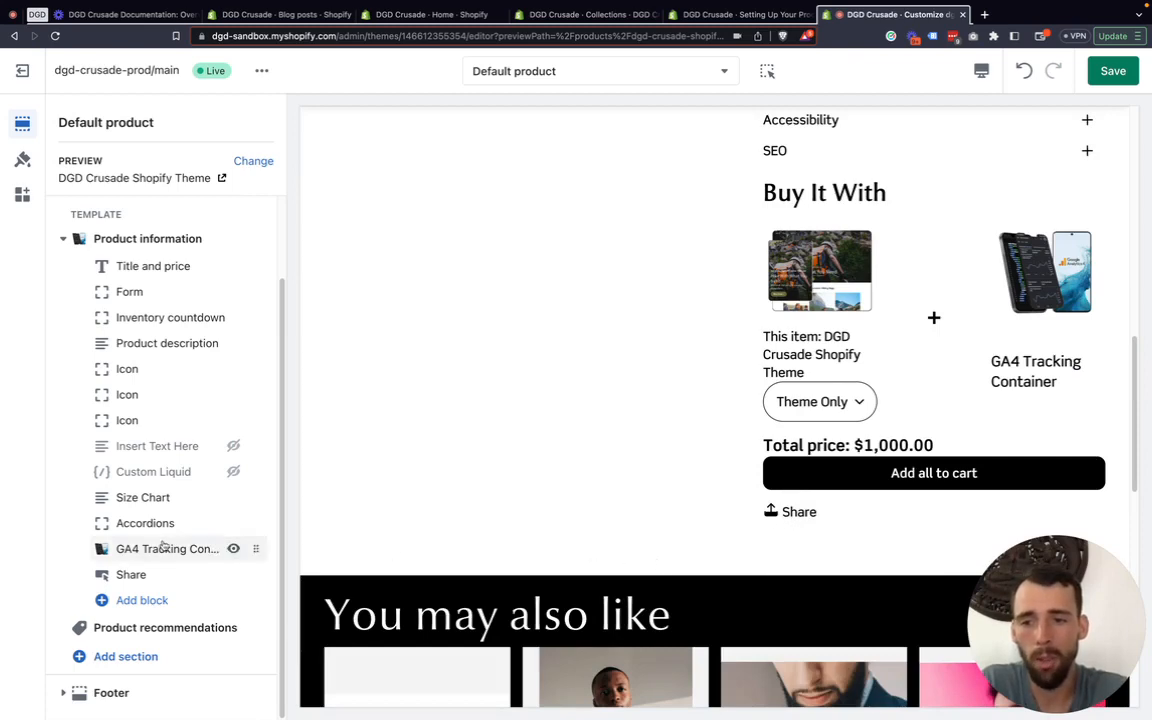
Open the Share block and check its button text setting before returning to the block list
click(135, 574)
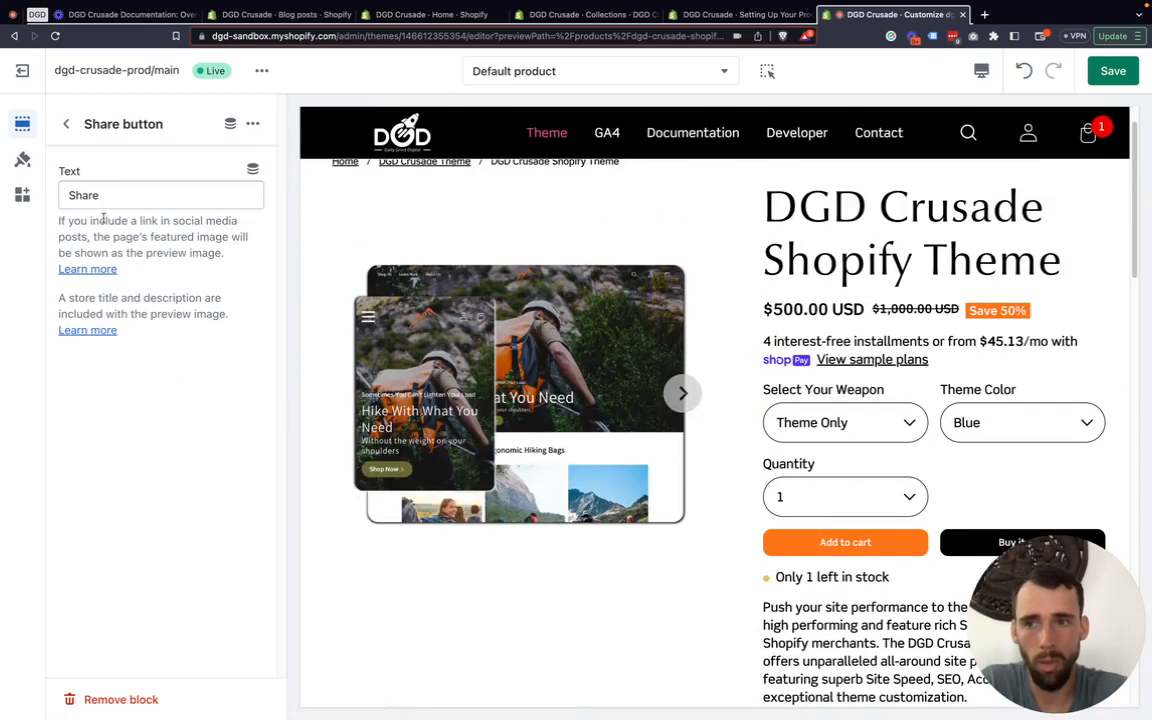
drag(116, 190, 64, 196)
click(149, 199)
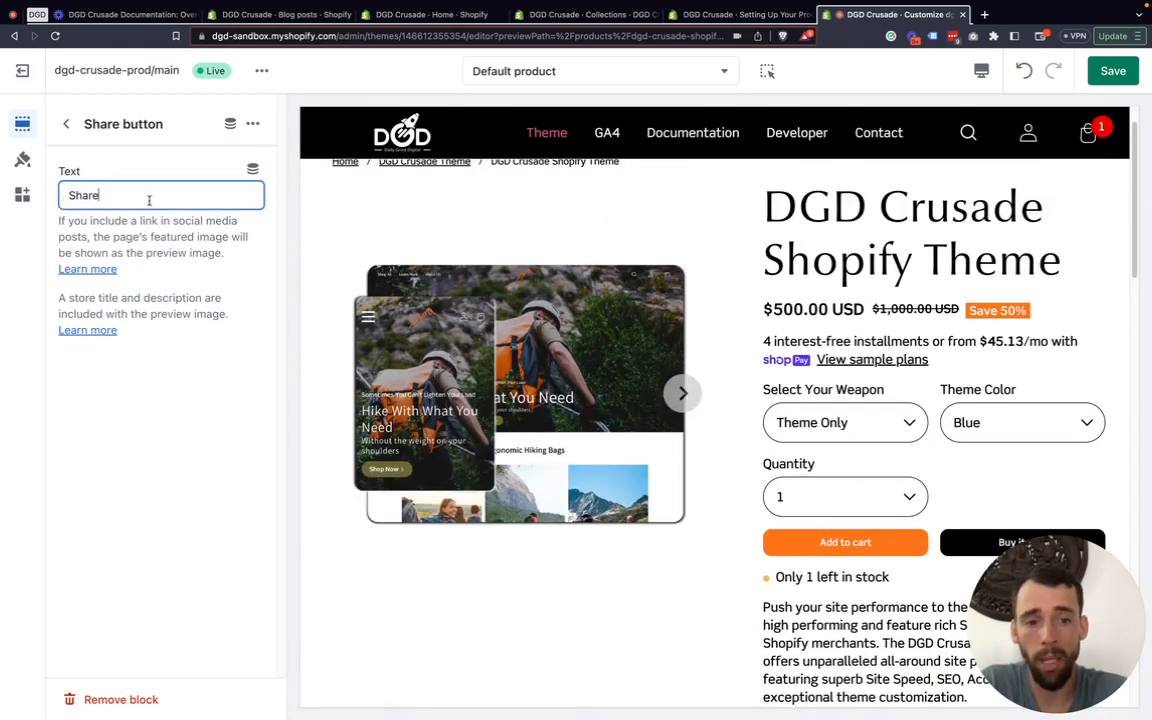
click(67, 124)
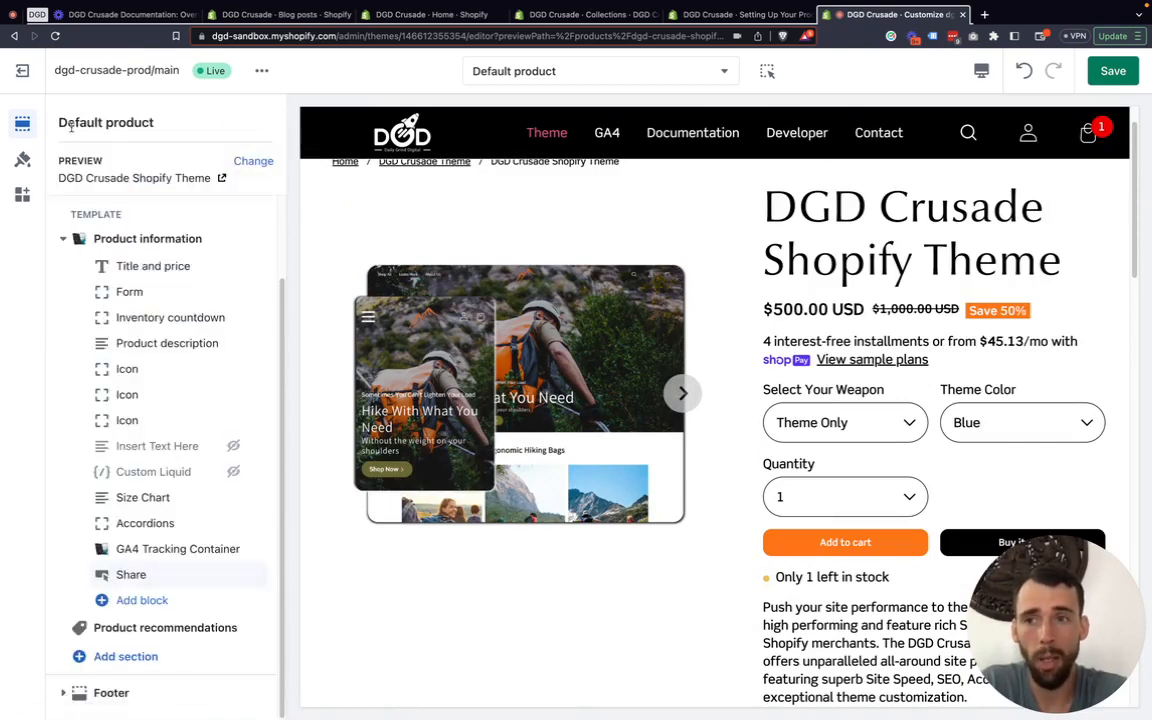
Set the button size of the GA4 Tracking Container upsell block to Lg and return to the block list
click(158, 550)
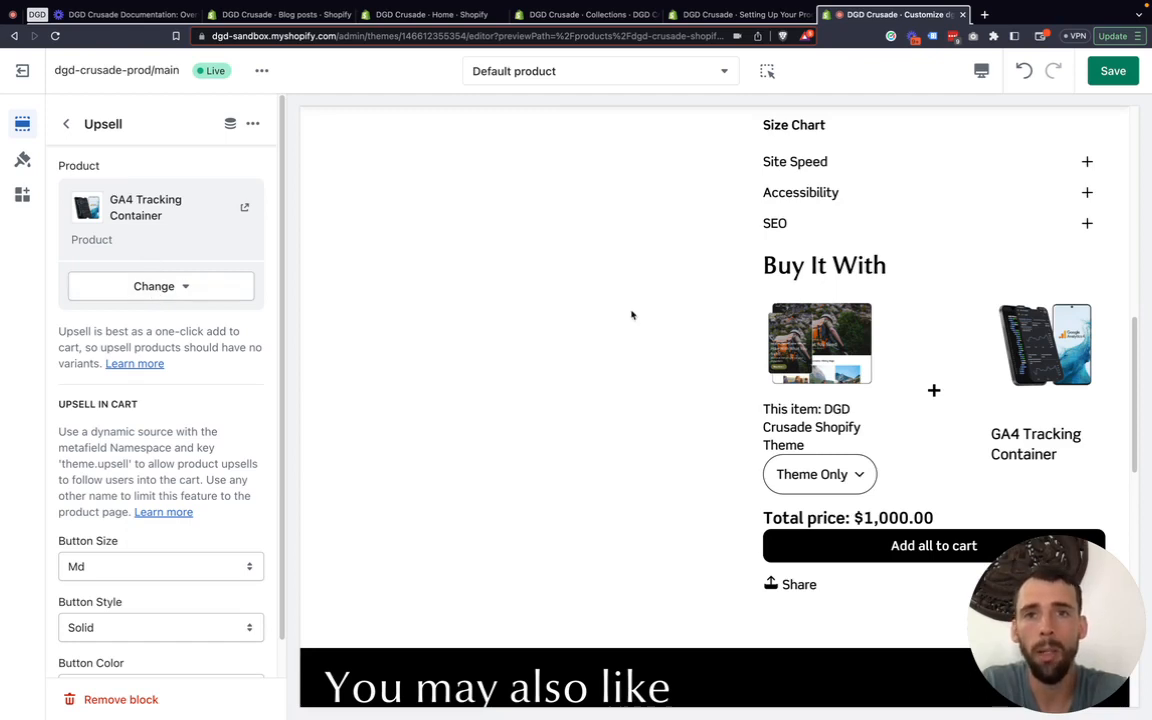
scroll(116, 368, down, 2)
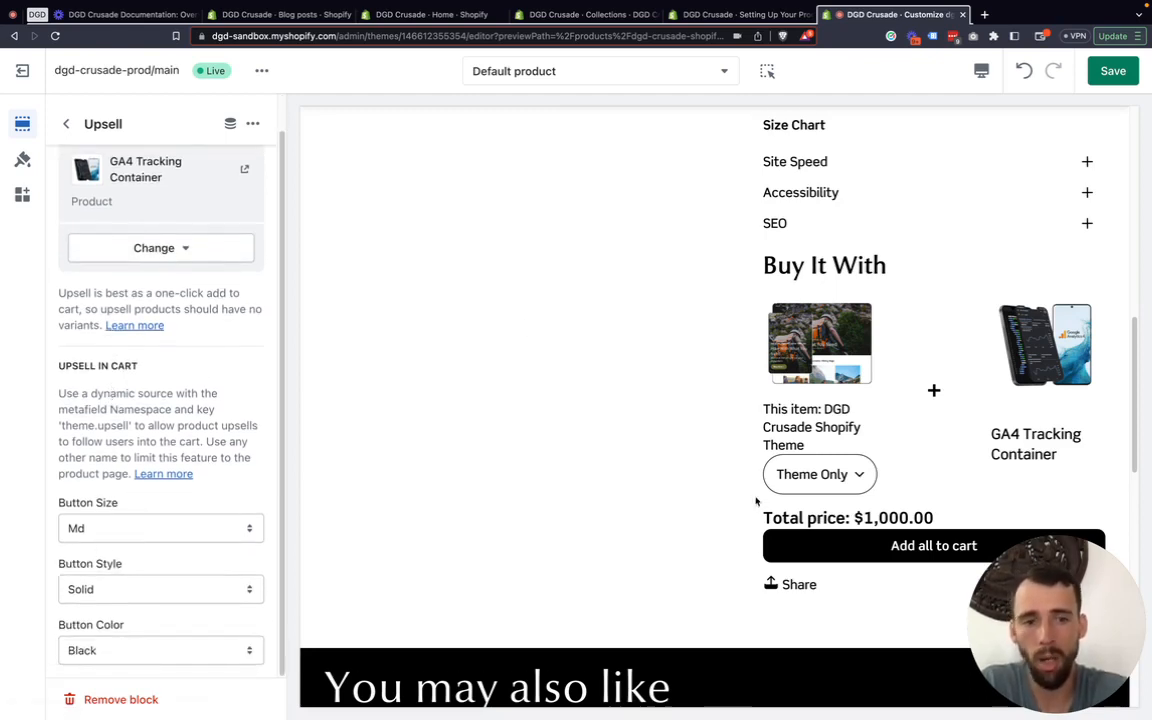
scroll(722, 484, down, 2)
click(126, 530)
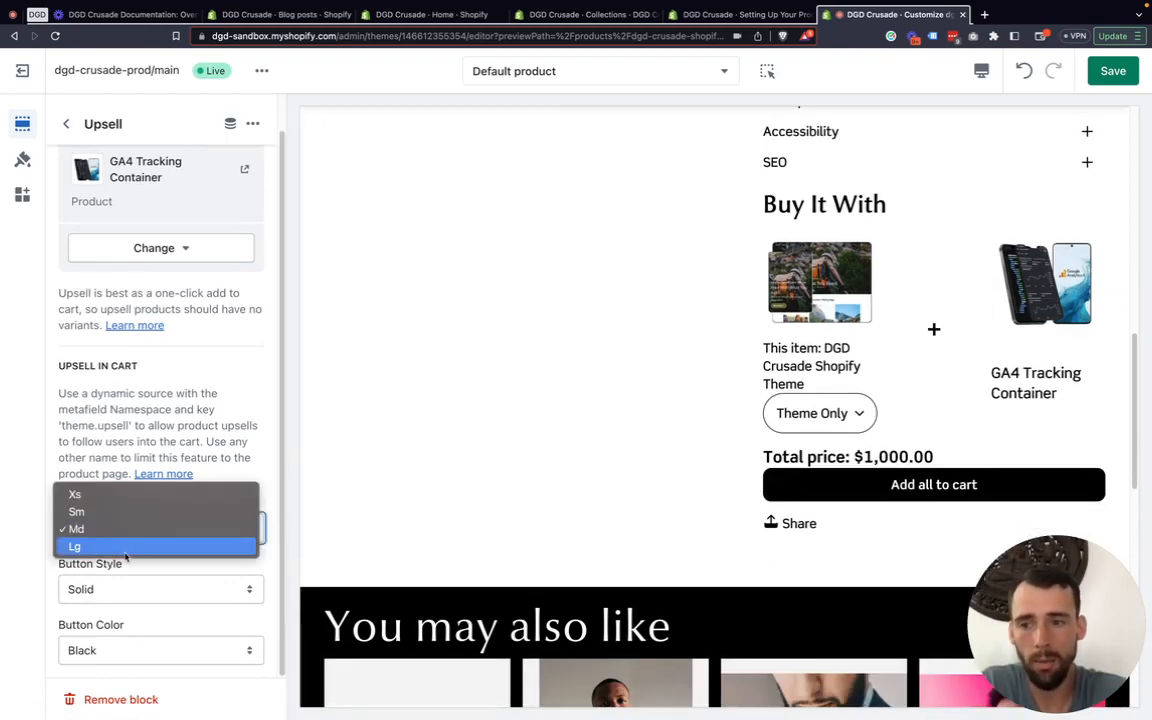
click(141, 545)
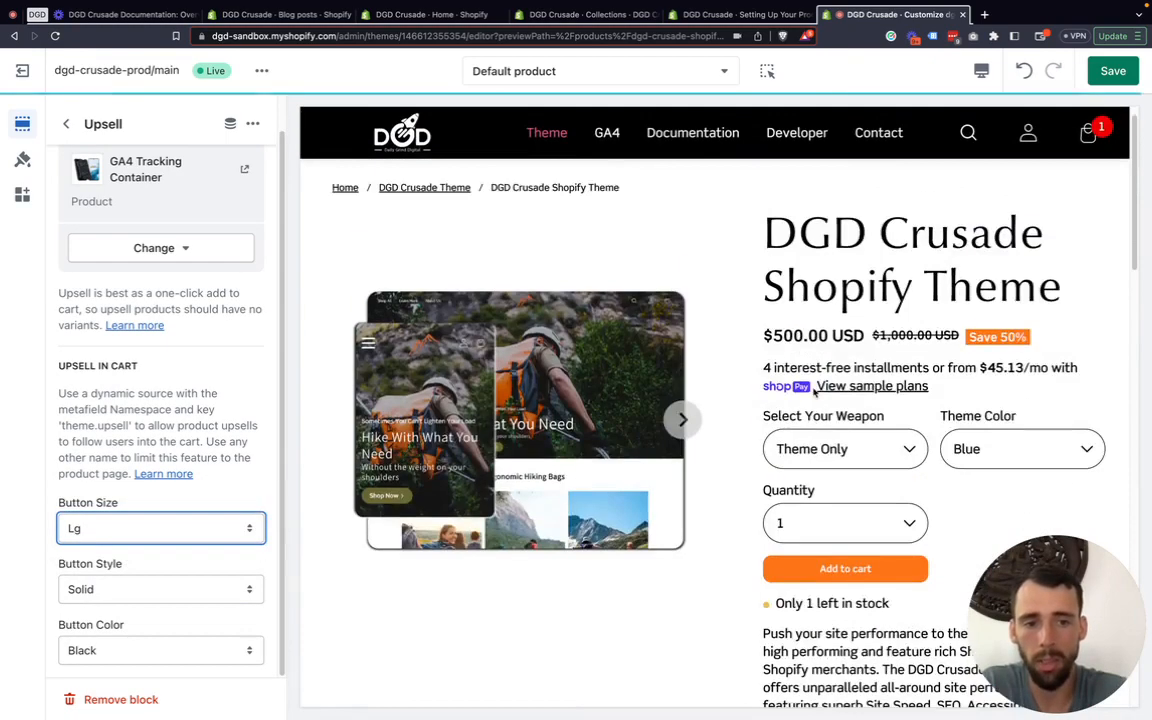
scroll(834, 410, down, 5)
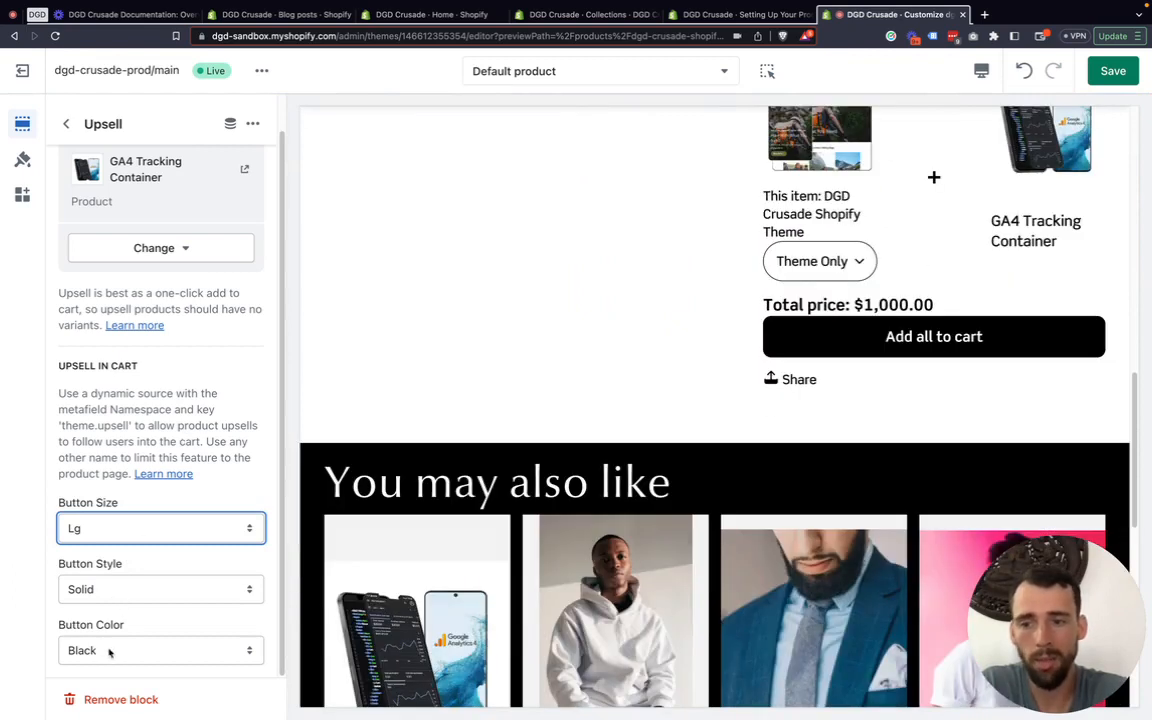
scroll(134, 438, up, 1)
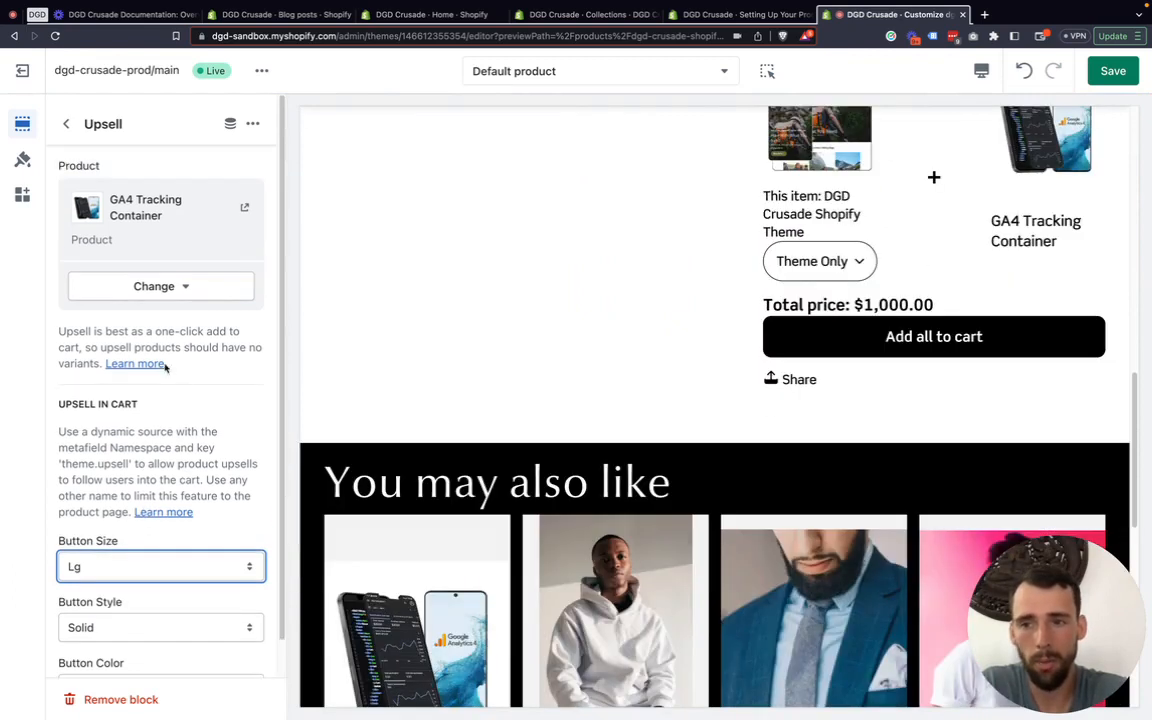
click(66, 128)
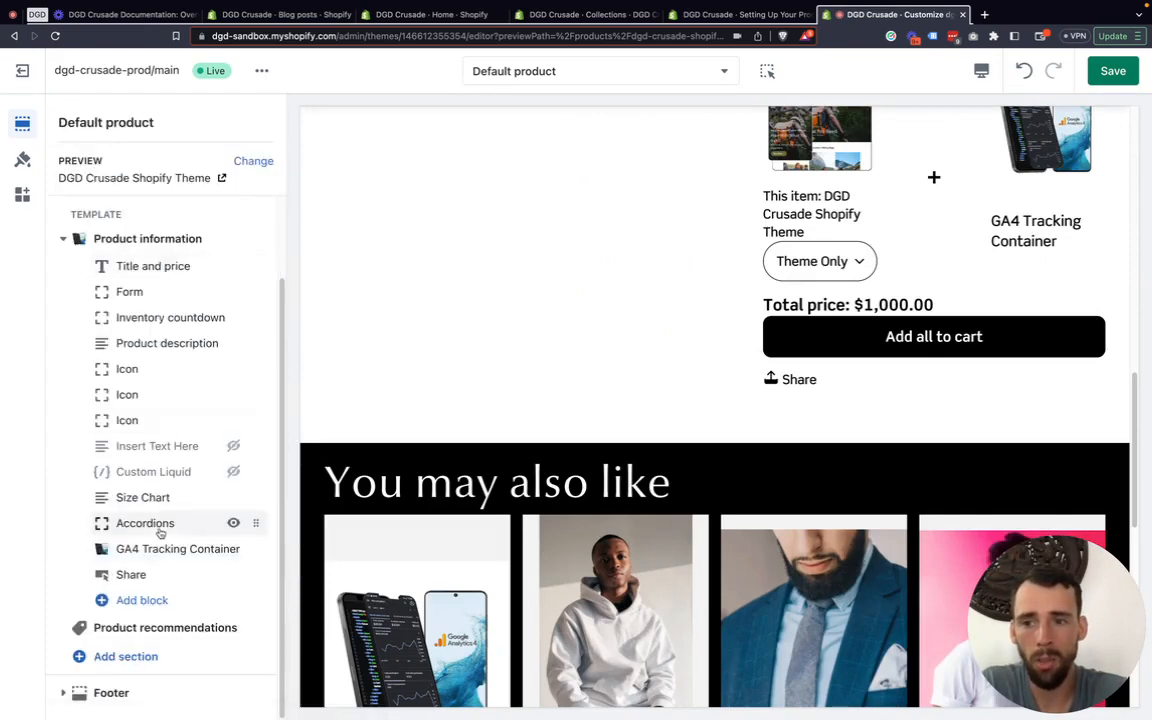
Review the product page preview from the title down to the Buy It With upsell and its add-all button
scroll(940, 375, up, 3)
scroll(916, 347, down, 1)
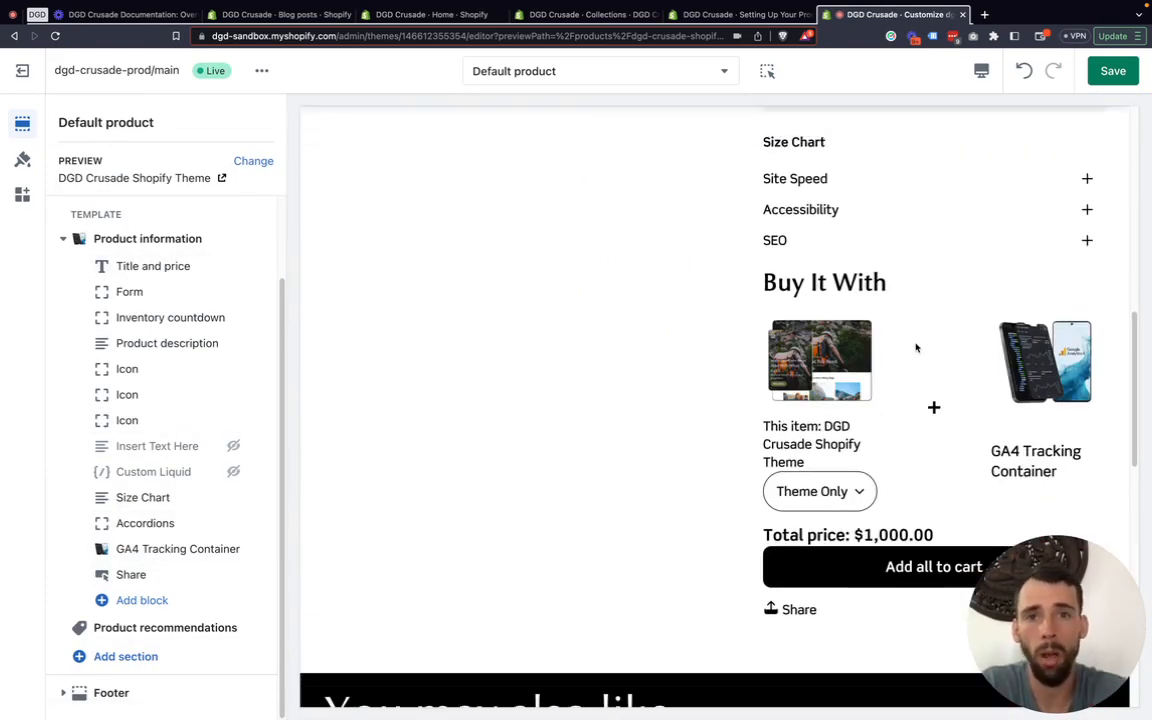
scroll(737, 397, up, 10)
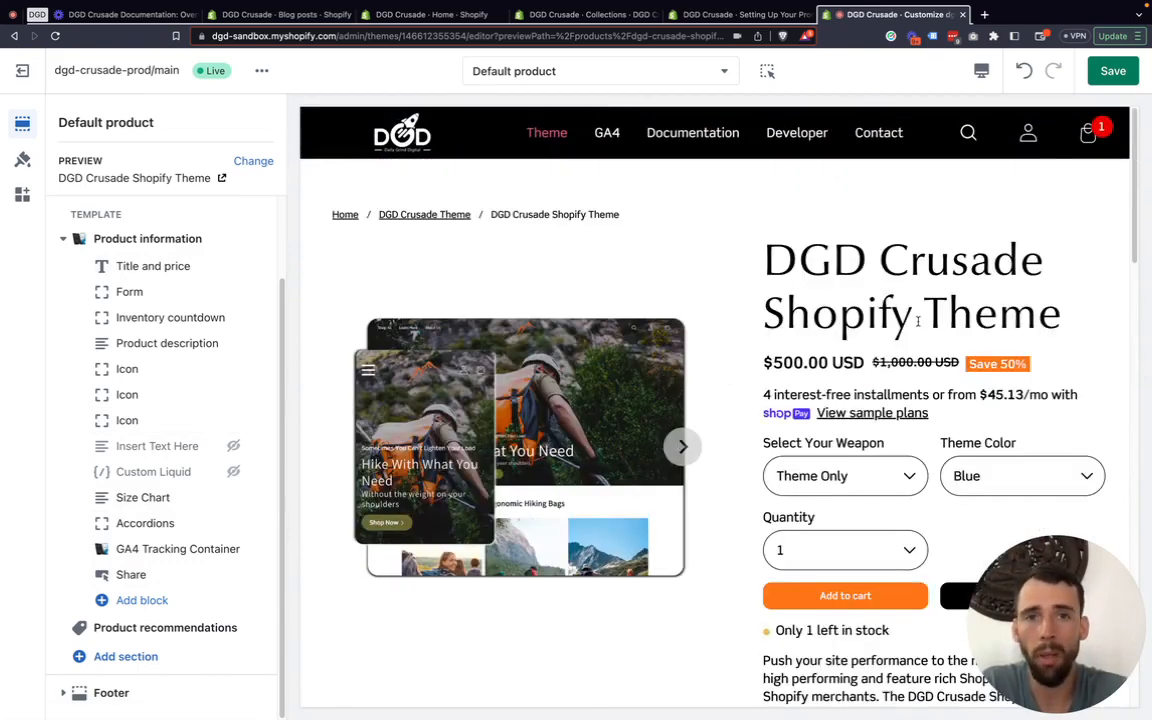
scroll(812, 330, down, 2)
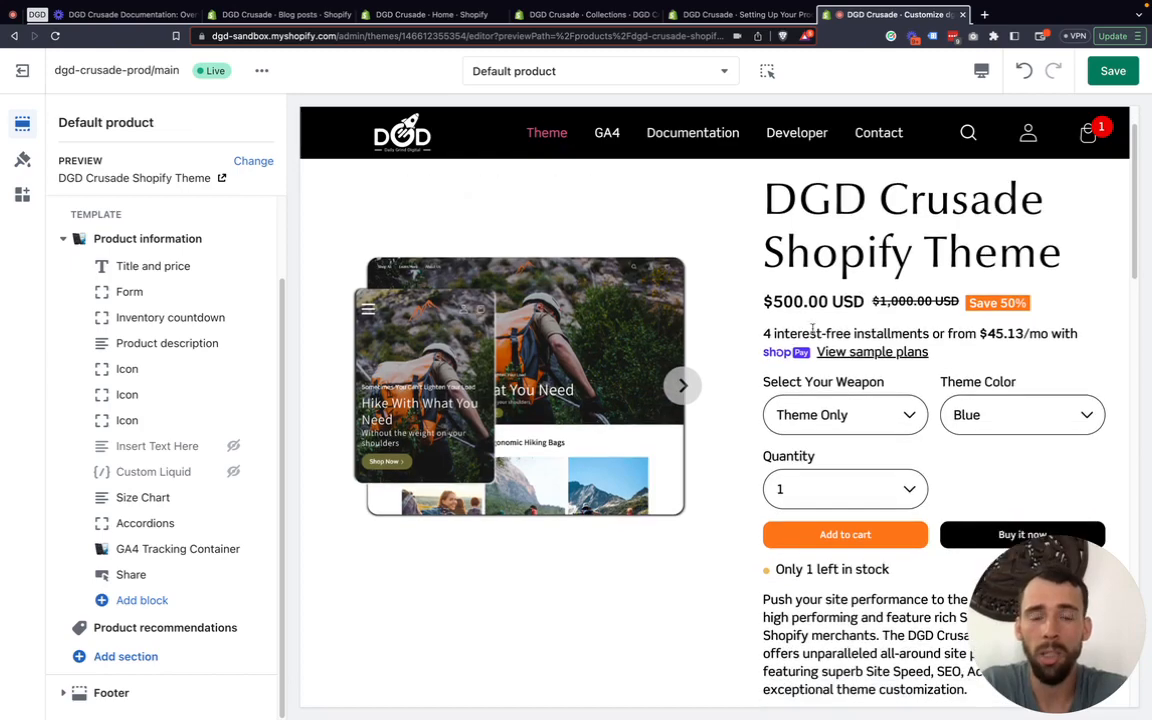
scroll(812, 330, down, 10)
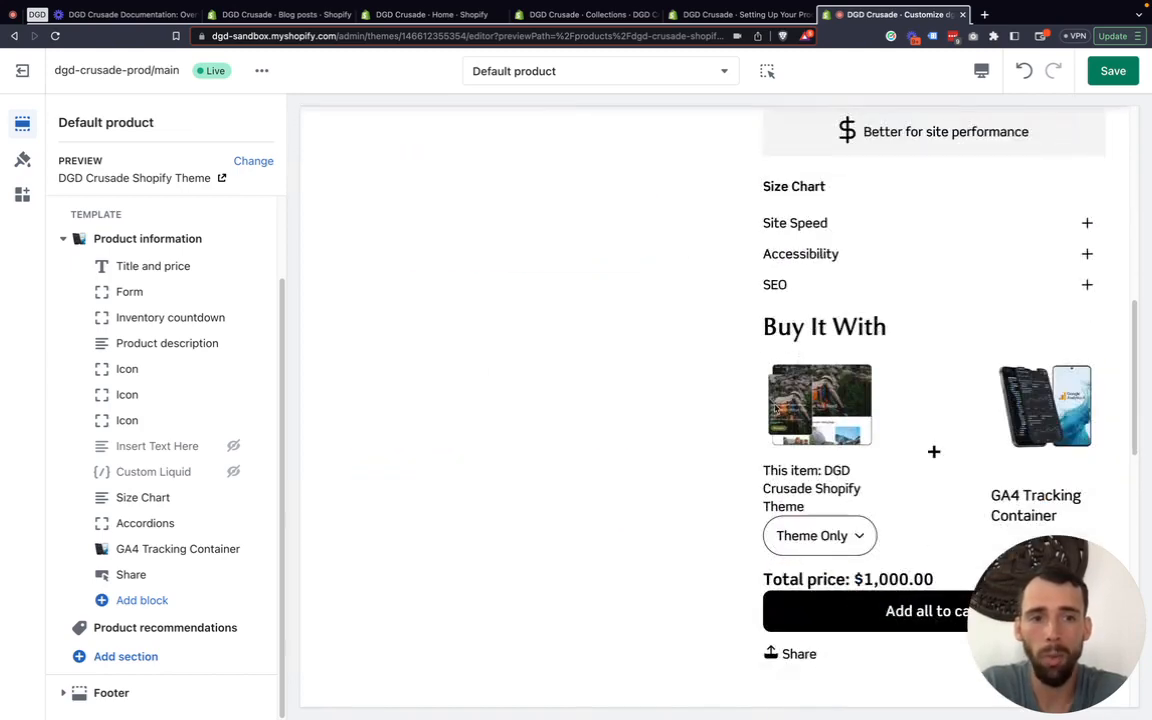
scroll(856, 367, down, 3)
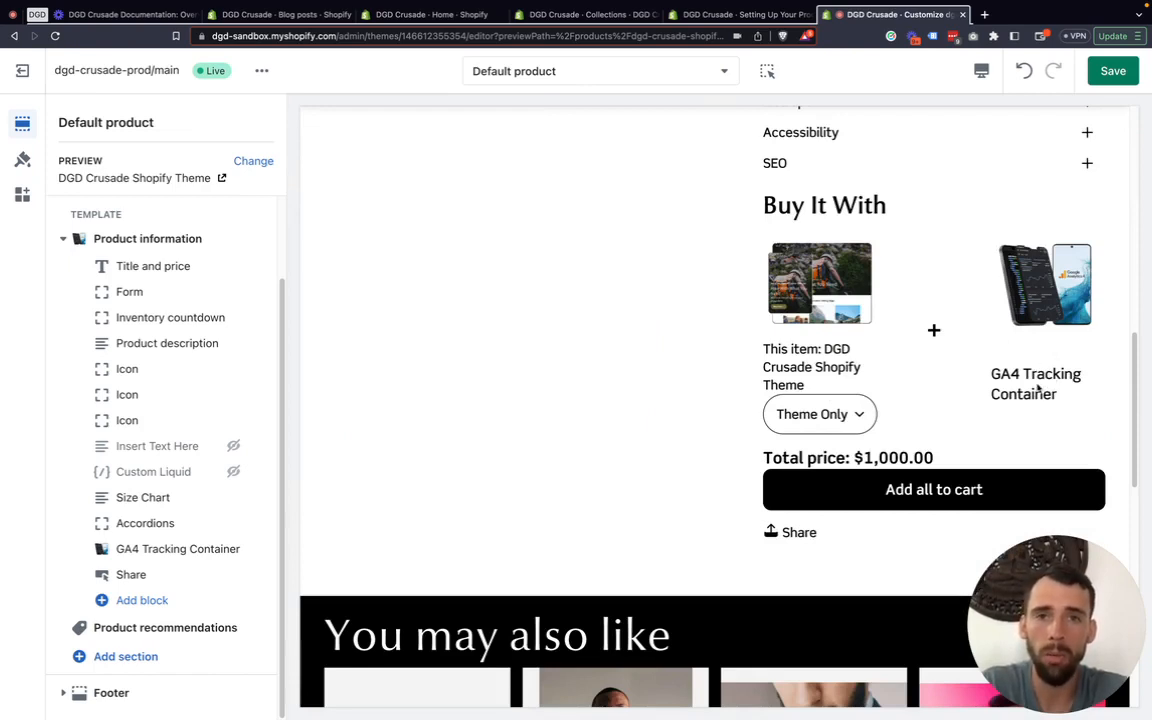
scroll(1004, 372, down, 1)
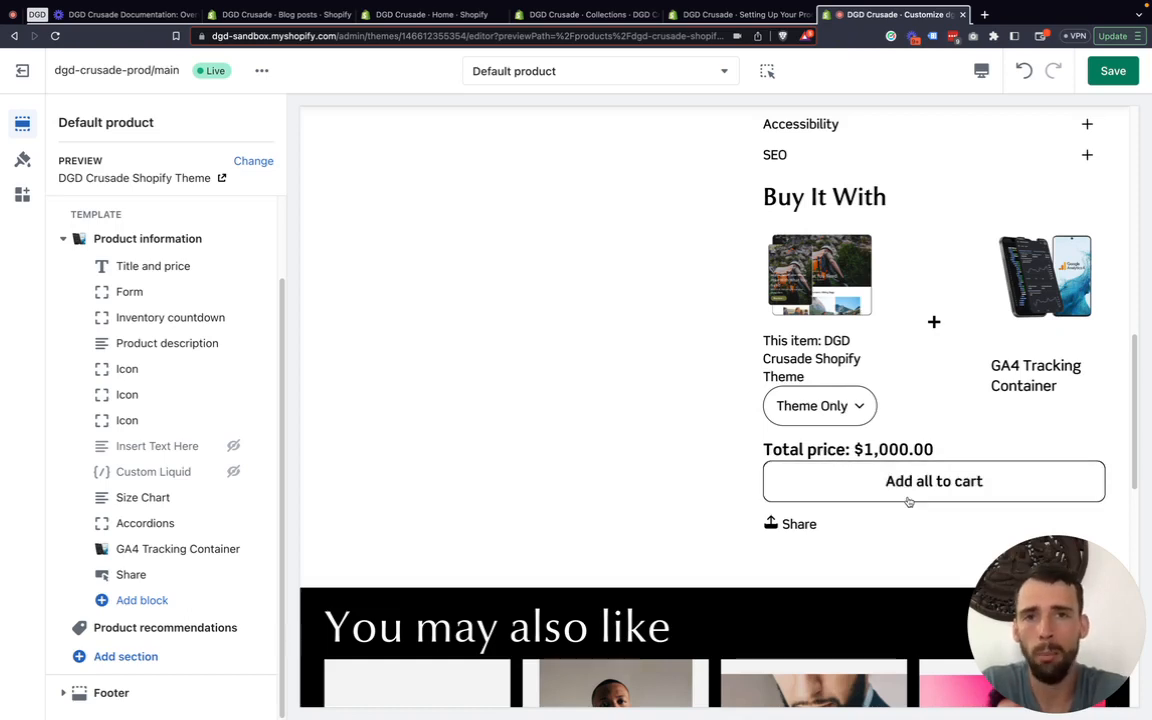
Show the variant choices for this item under Buy It With and close them without changing the selection
click(832, 408)
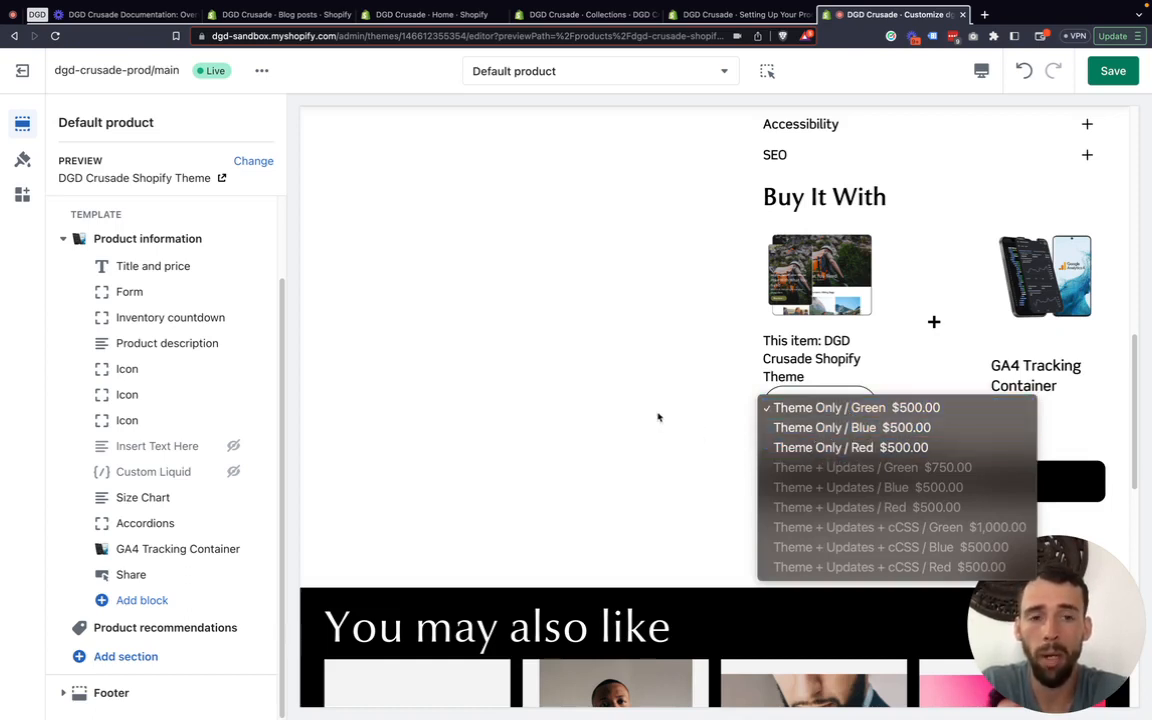
click(592, 374)
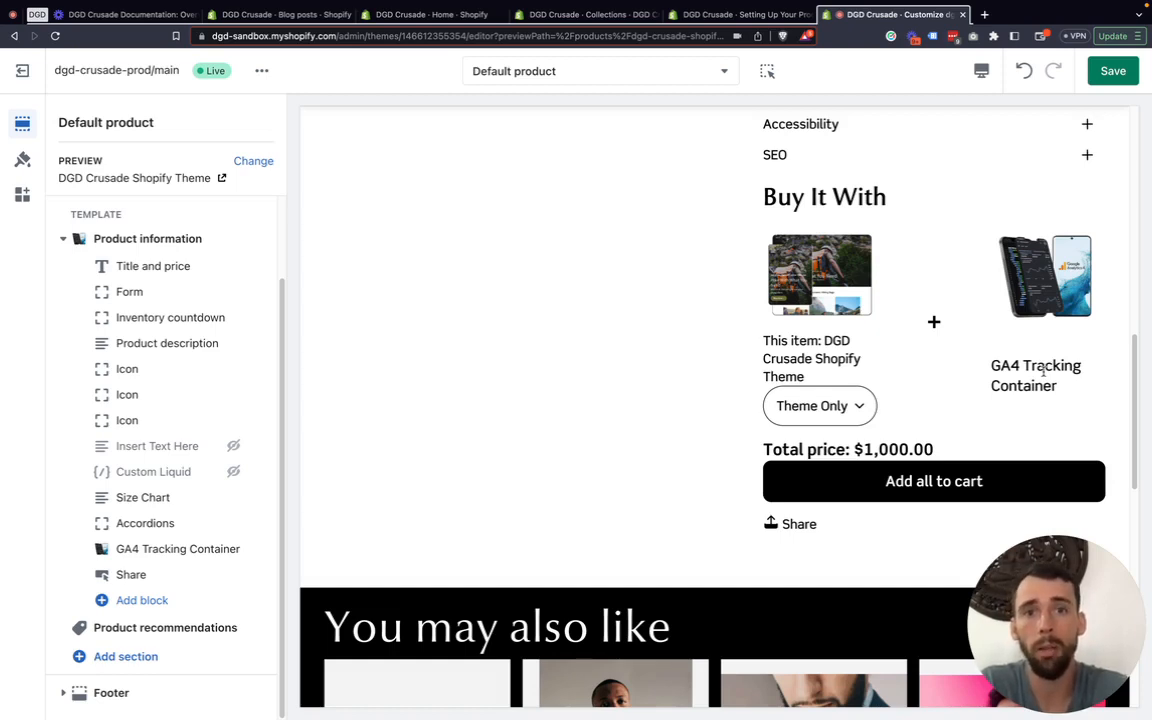
click(824, 419)
click(719, 430)
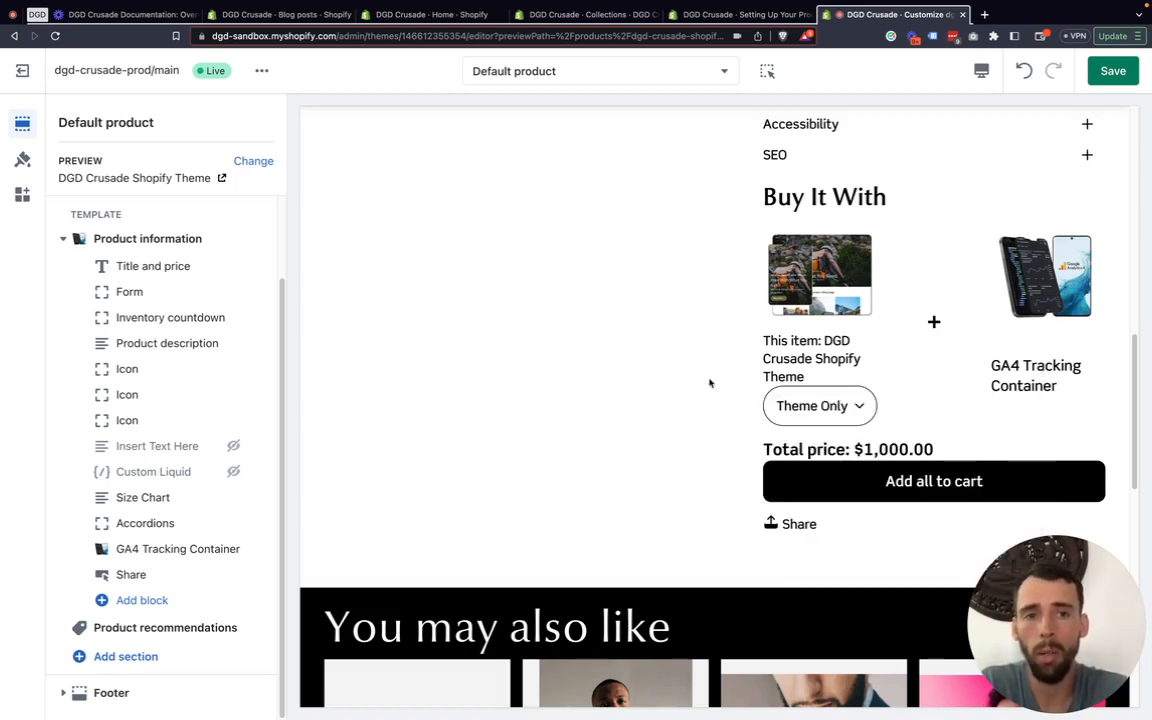
View the theme and app blocks that can be added to Product information, and close the list without adding one
scroll(77, 445, up, 1)
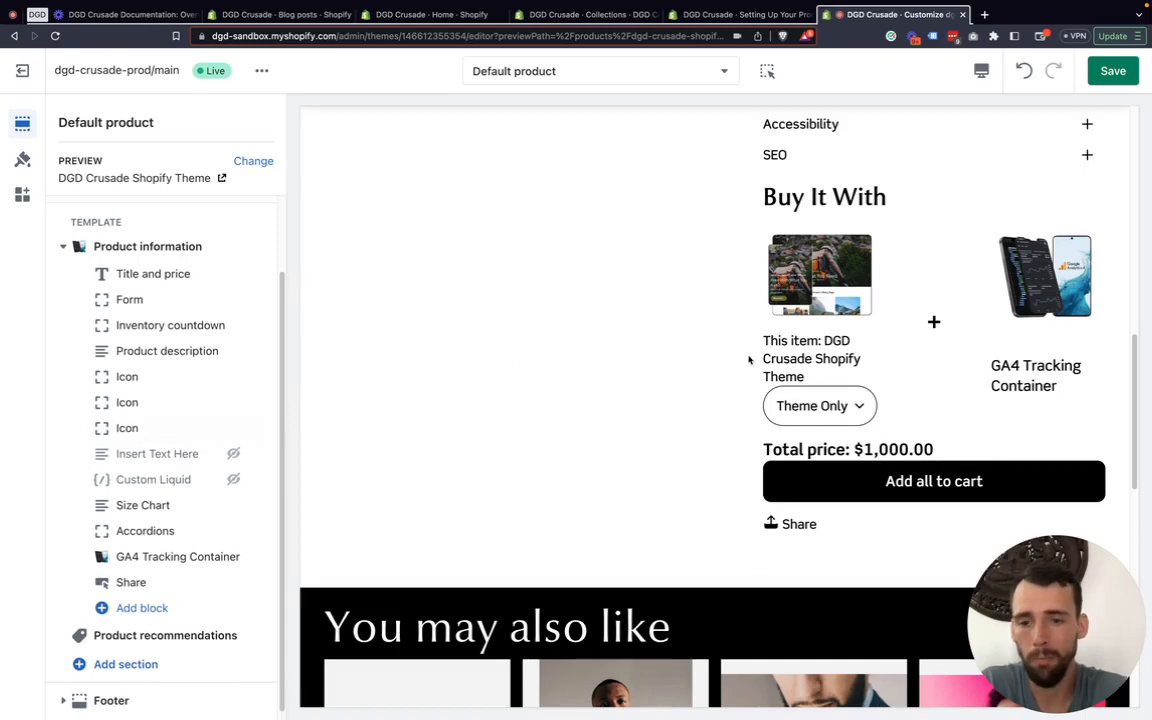
scroll(749, 360, down, 3)
scroll(632, 309, up, 10)
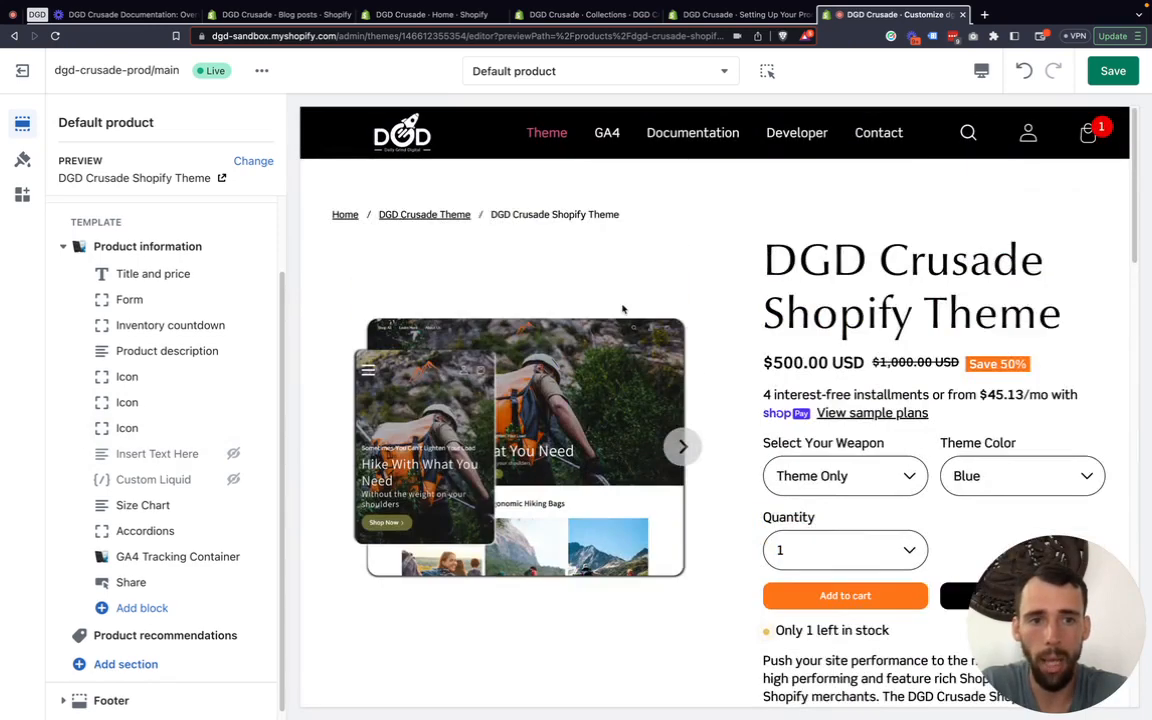
scroll(154, 432, down, 1)
click(141, 600)
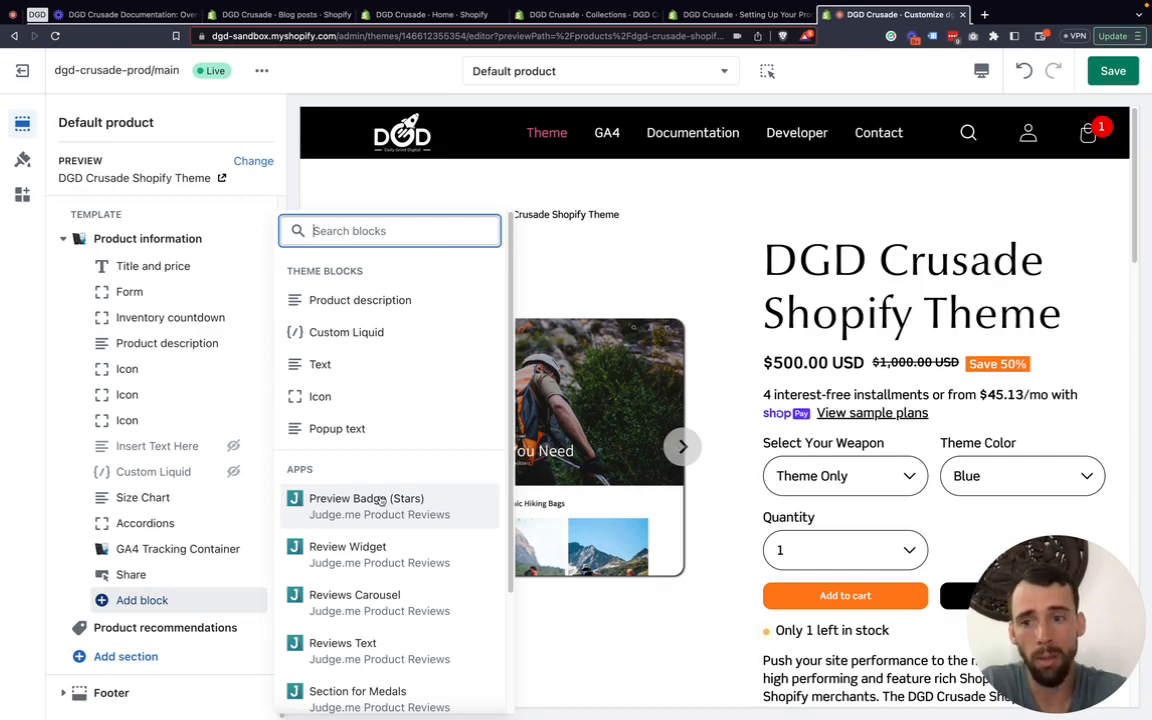
click(33, 460)
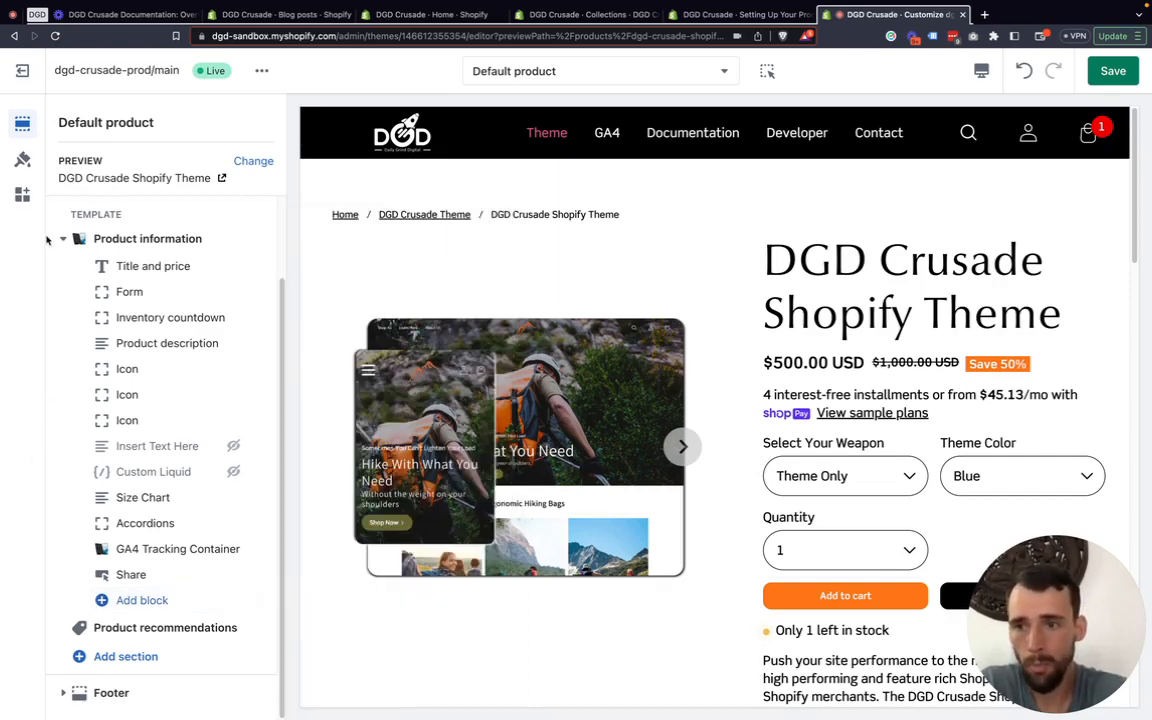
Collapse Product information and open the Product recommendations section settings
scroll(45, 240, up, 1)
click(63, 252)
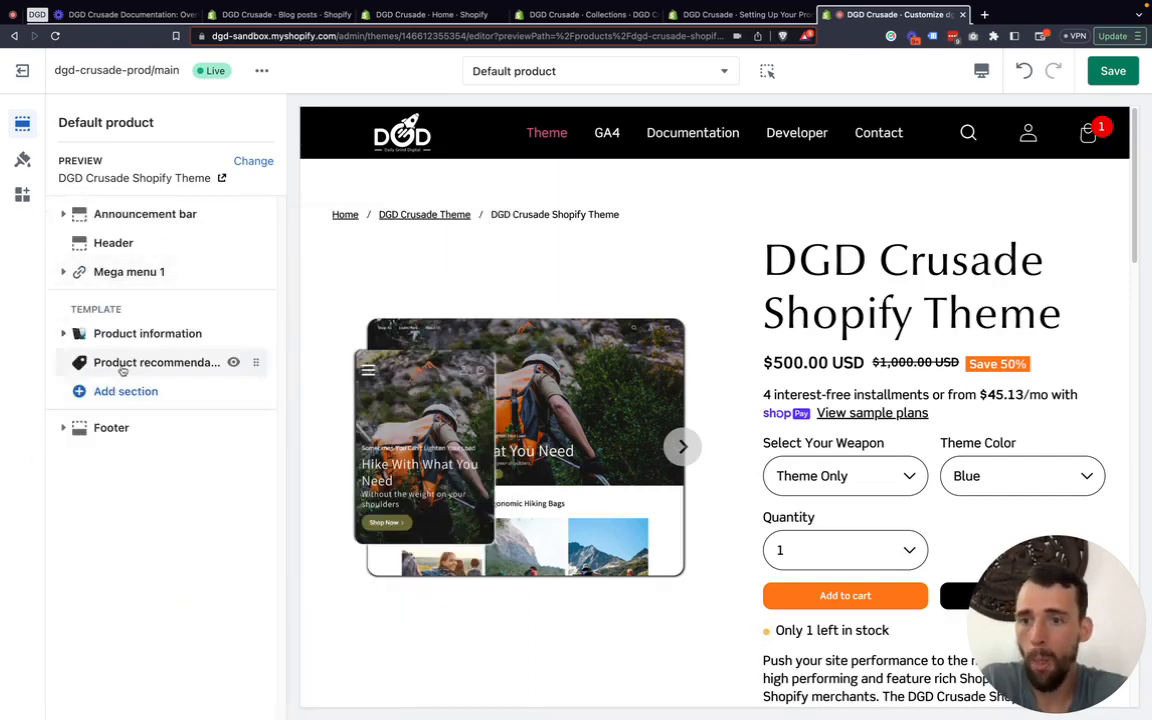
scroll(498, 413, down, 5)
scroll(498, 413, down, 10)
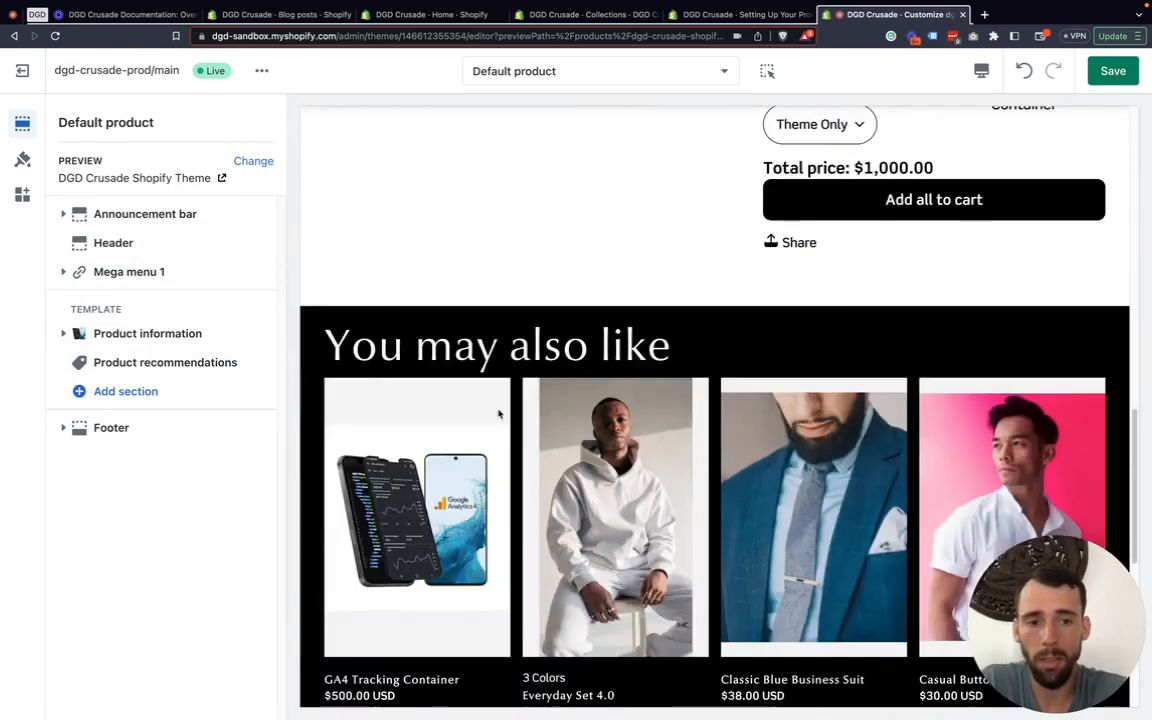
click(200, 363)
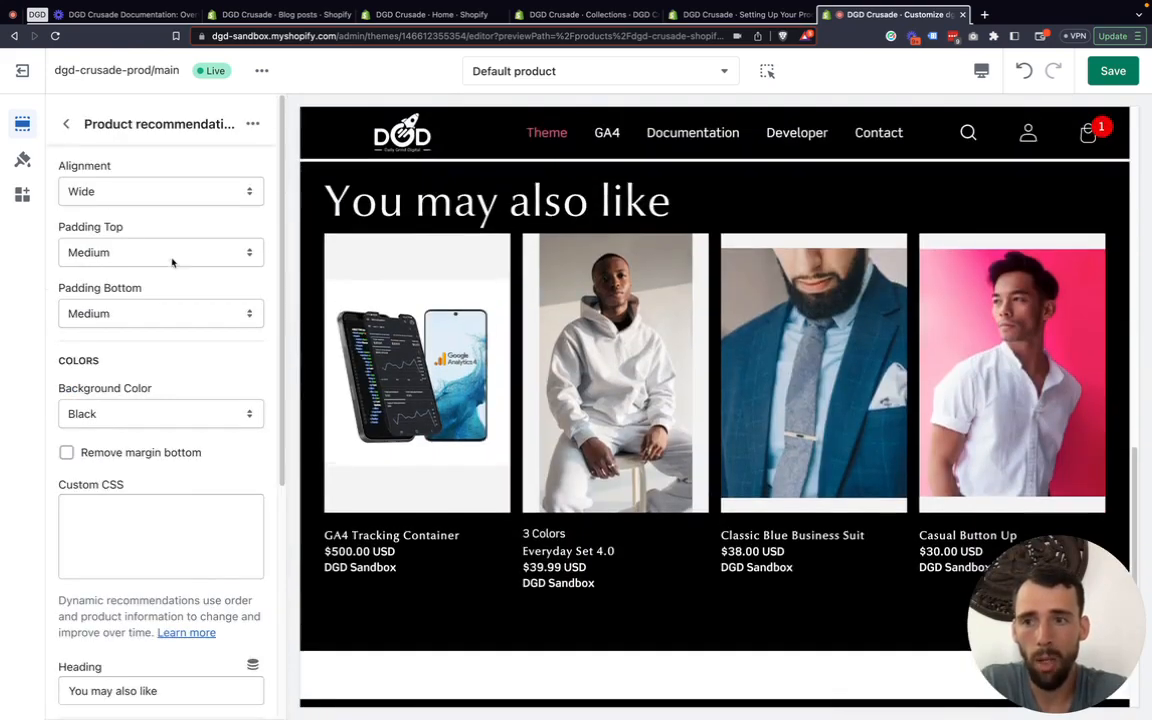
Set the background color of the Product recommendations section to White
scroll(120, 380, down, 1)
click(128, 386)
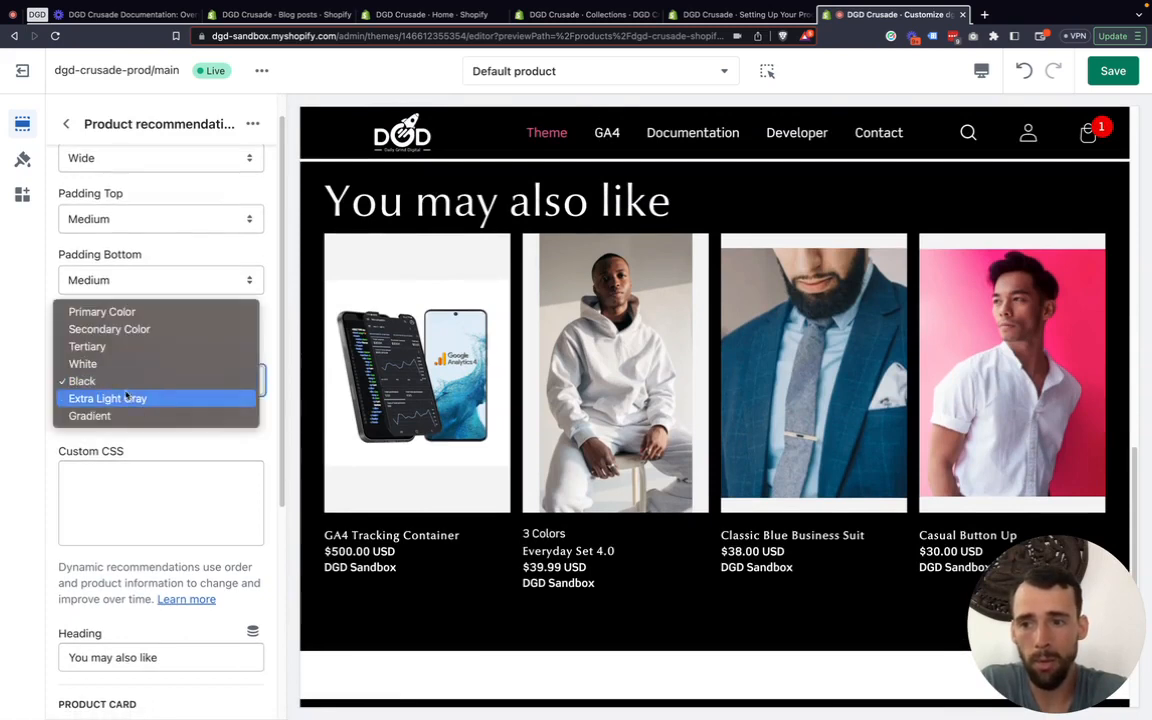
click(118, 362)
scroll(162, 447, down, 1)
scroll(160, 443, down, 1)
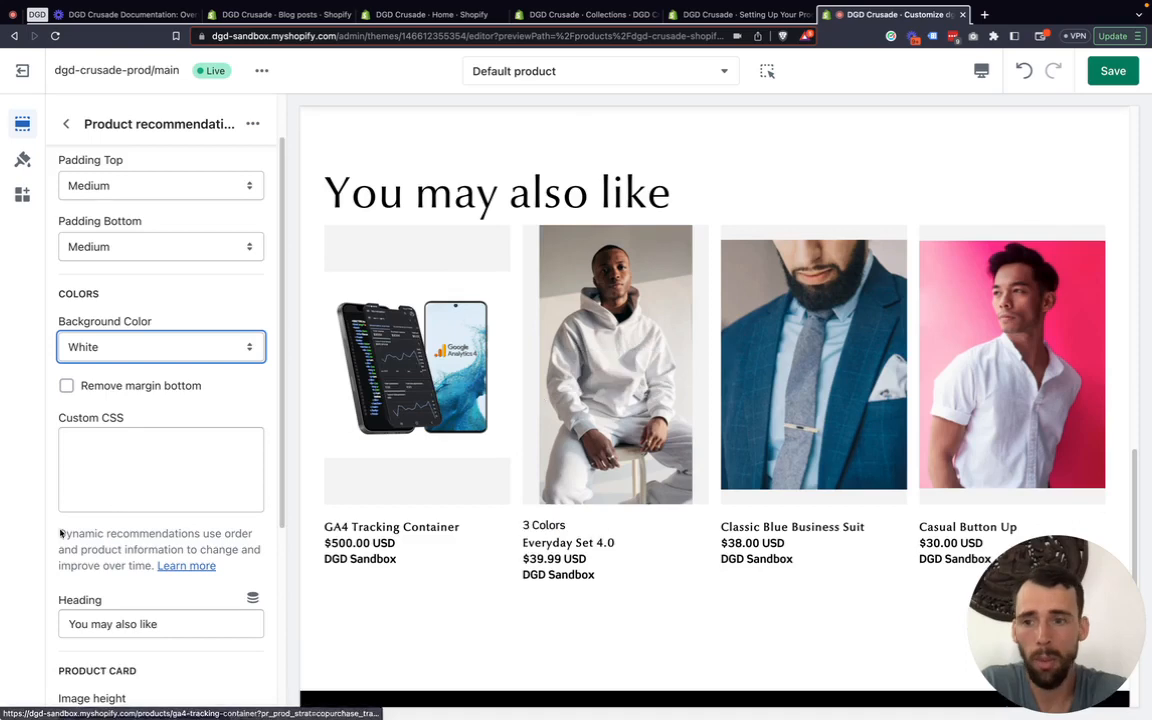
Examine the heading field of the Product recommendations section, leaving its text as it is
scroll(174, 505, down, 5)
drag(174, 505, 63, 508)
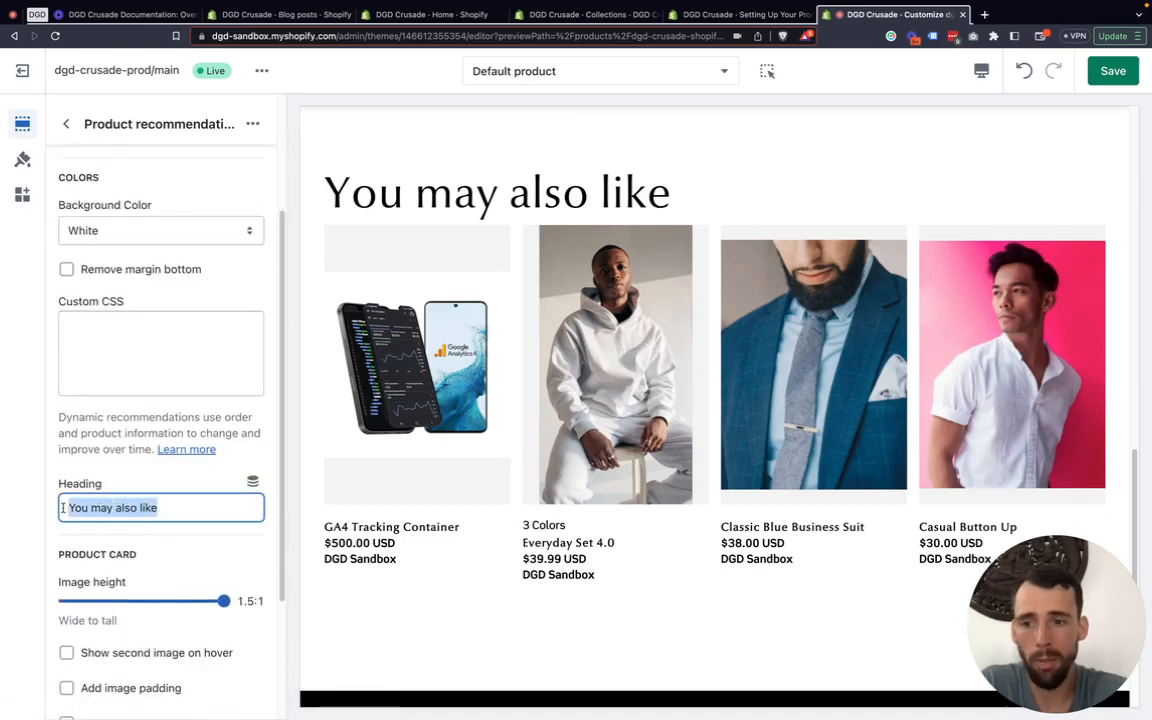
click(138, 508)
scroll(140, 507, down, 1)
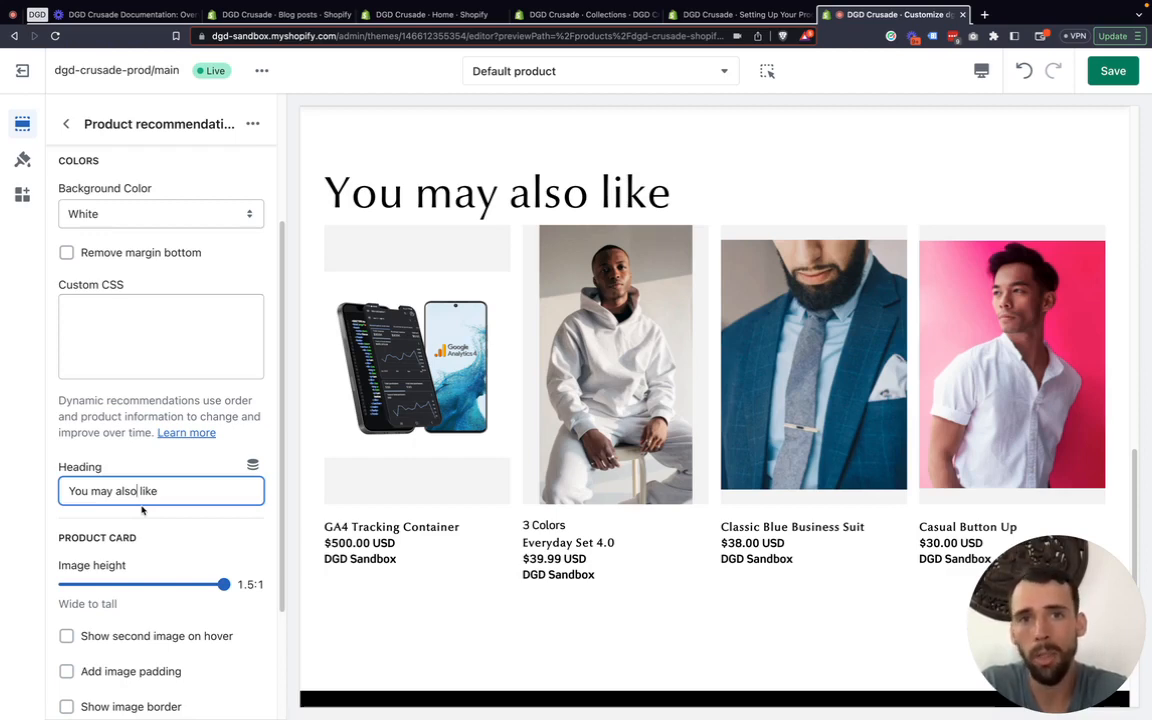
click(43, 489)
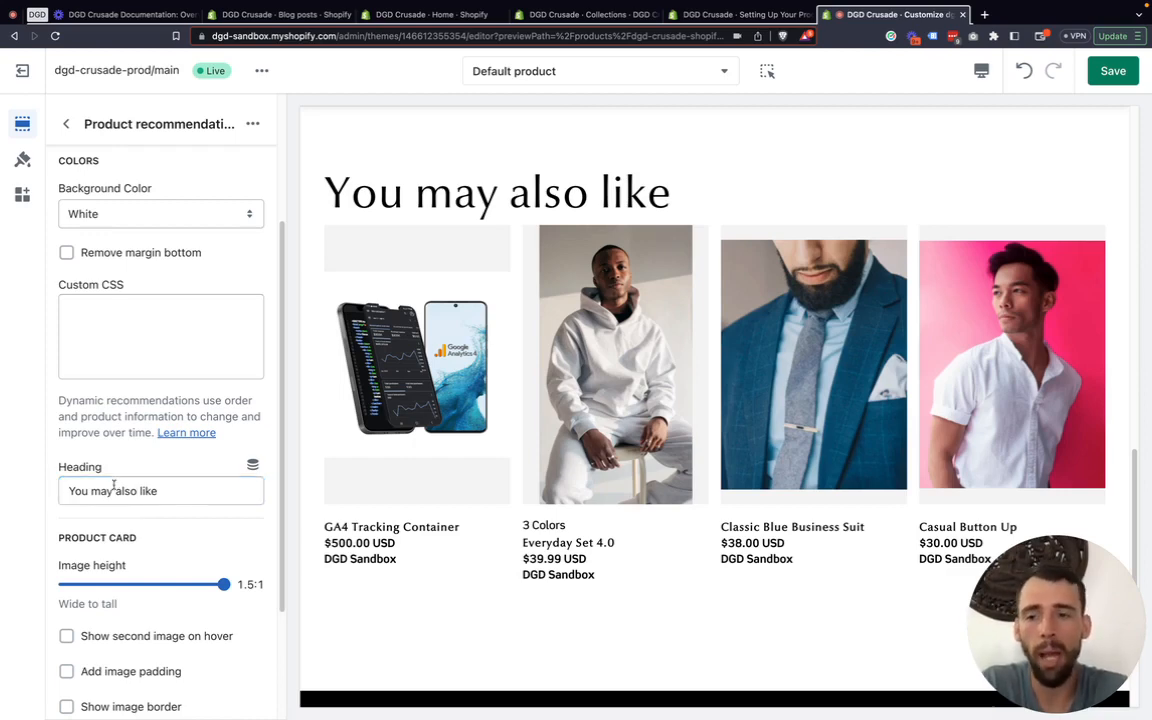
Set the product card image height of the recommendations section to 1:1
scroll(114, 484, down, 1)
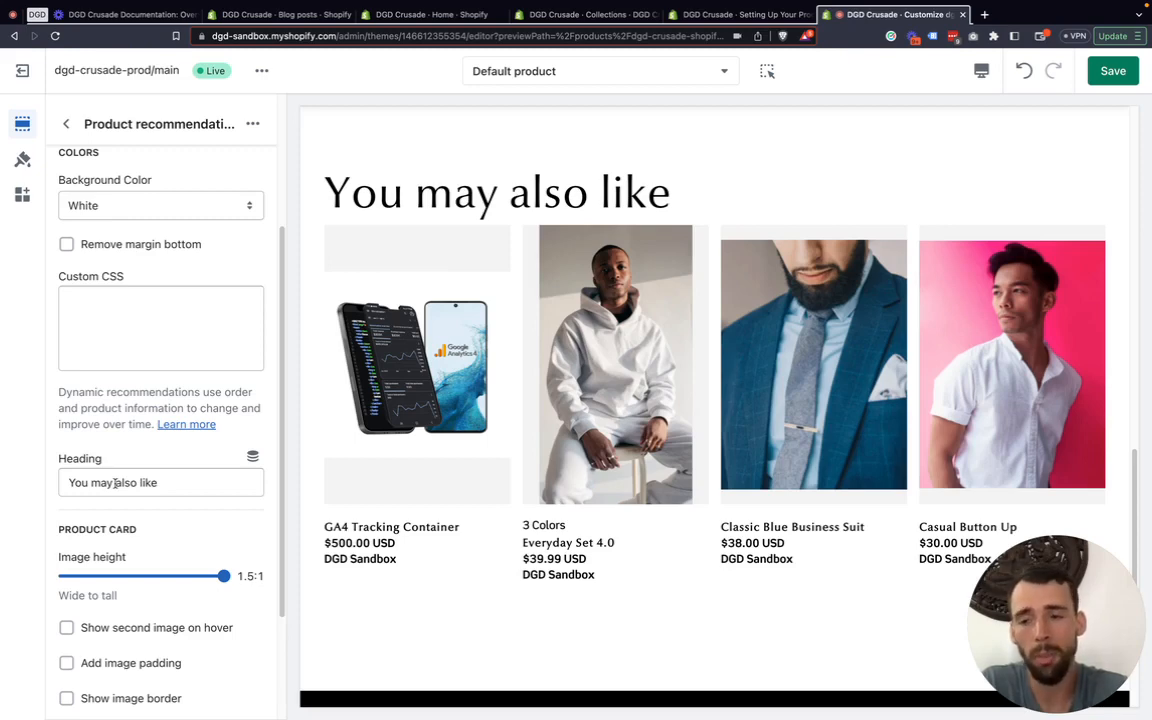
scroll(114, 483, down, 3)
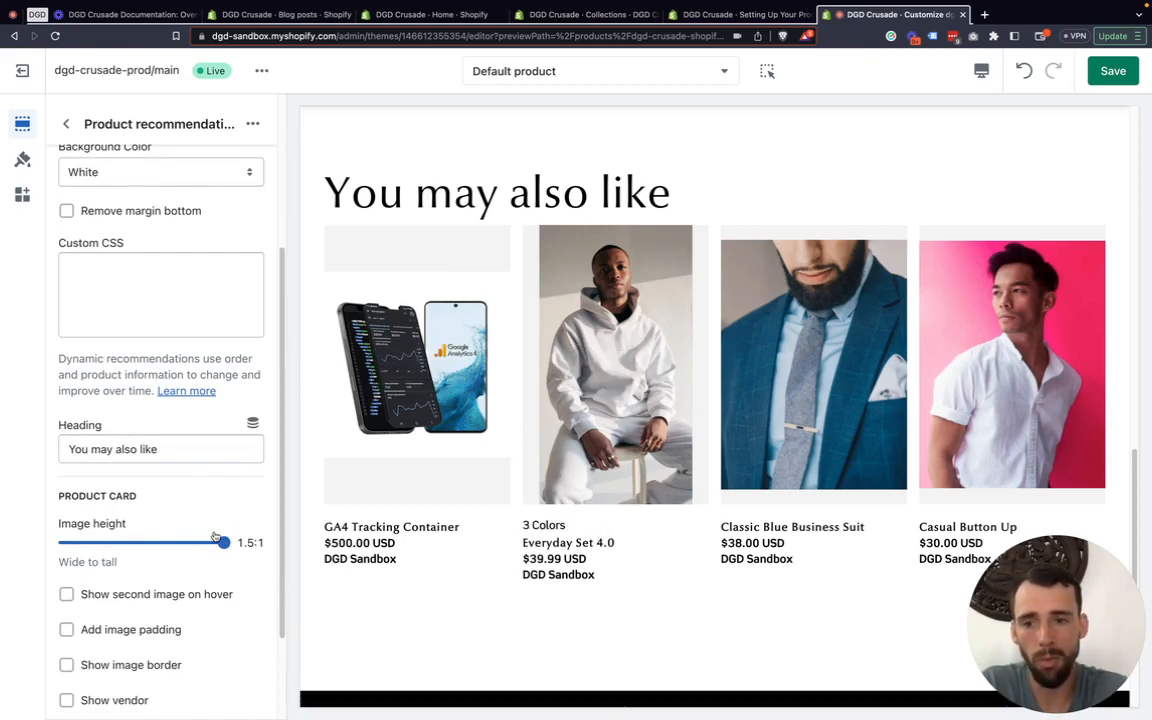
drag(215, 540, 149, 542)
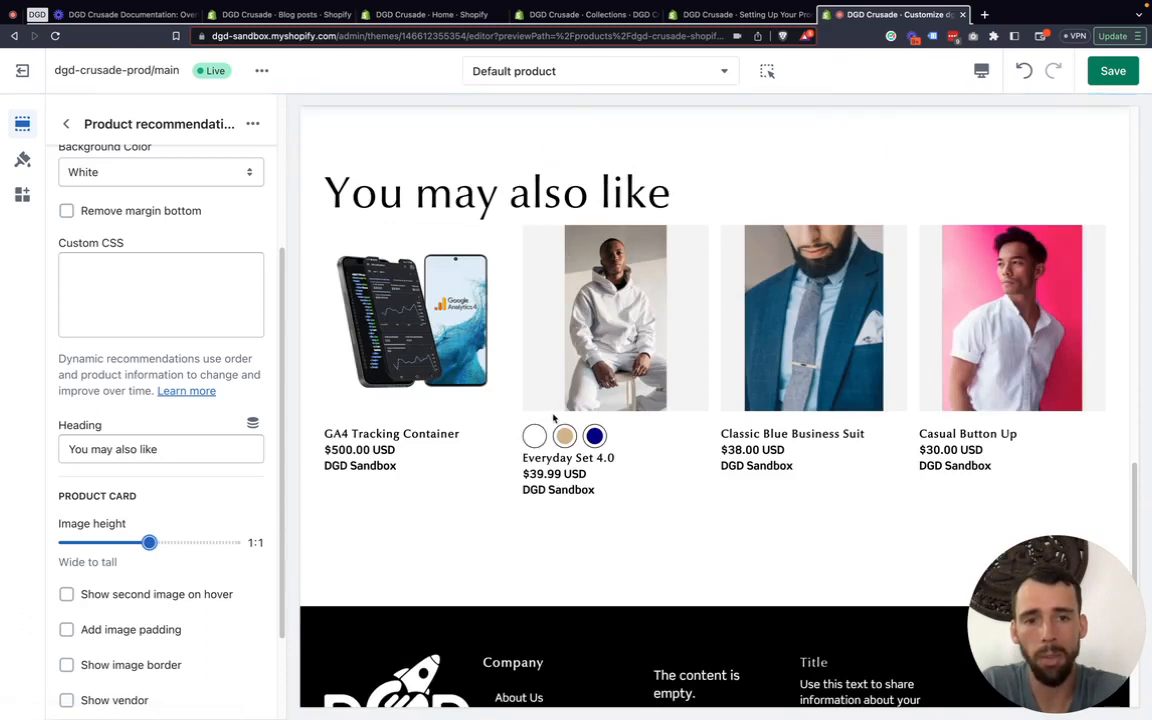
Check the section's remaining product card options and open the Product cards group in the theme settings
scroll(130, 470, down, 2)
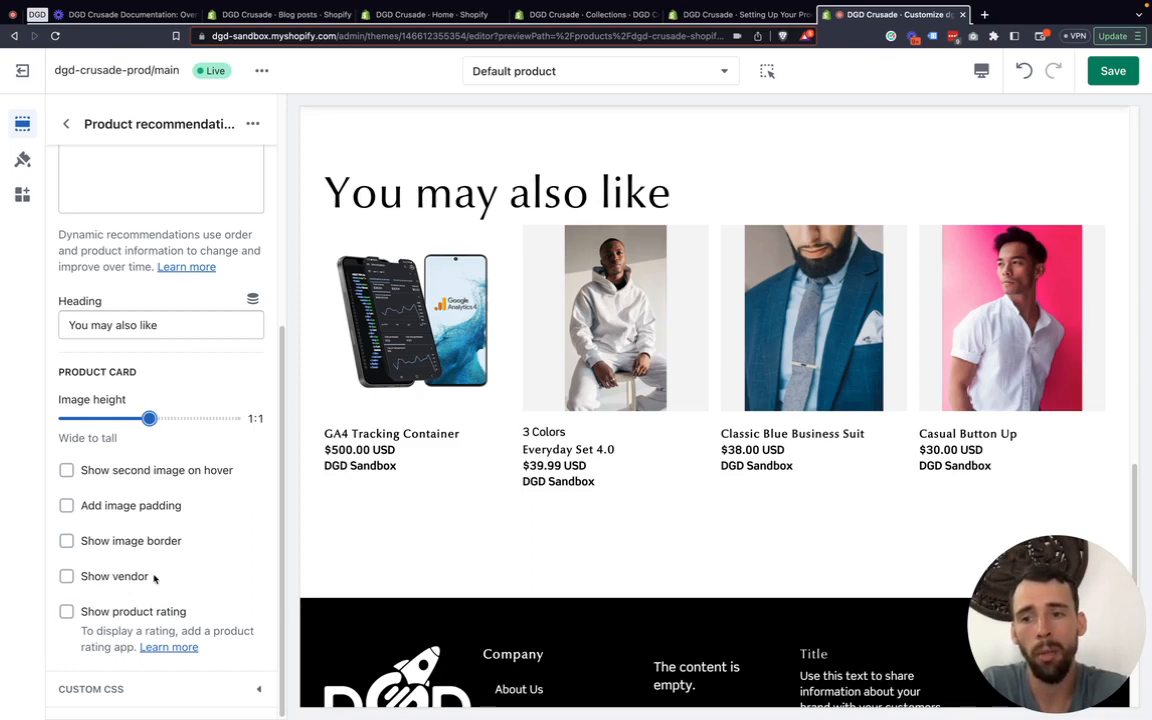
click(22, 159)
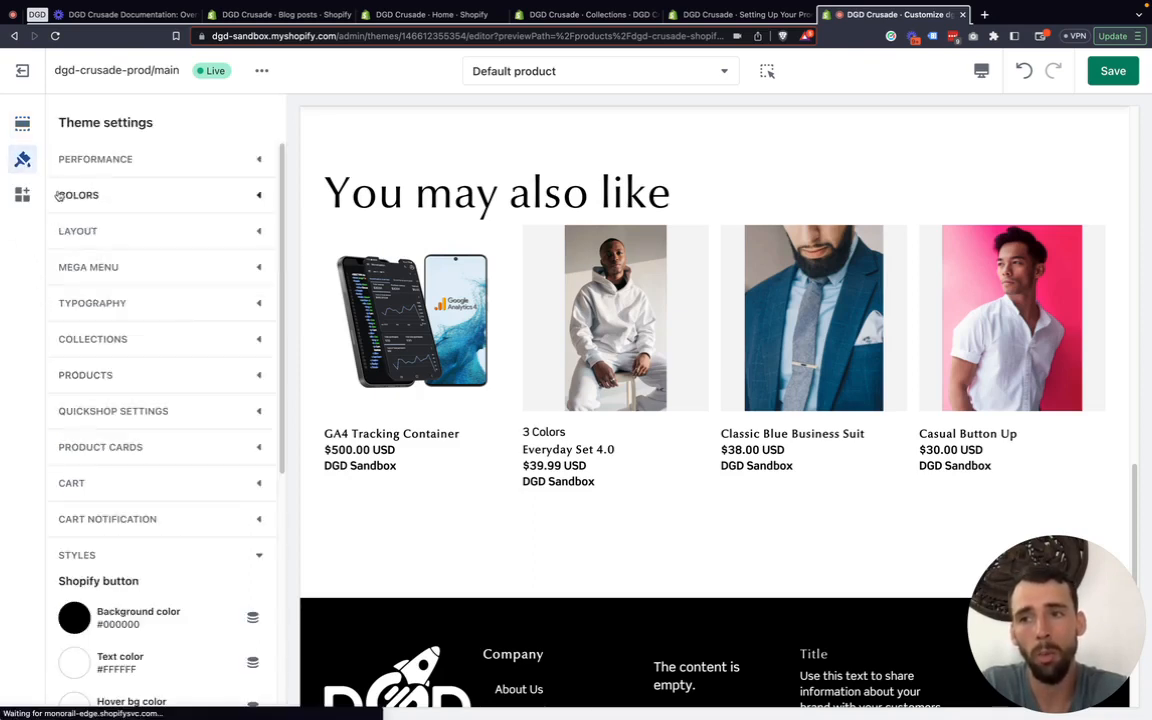
scroll(177, 470, down, 3)
scroll(170, 440, up, 3)
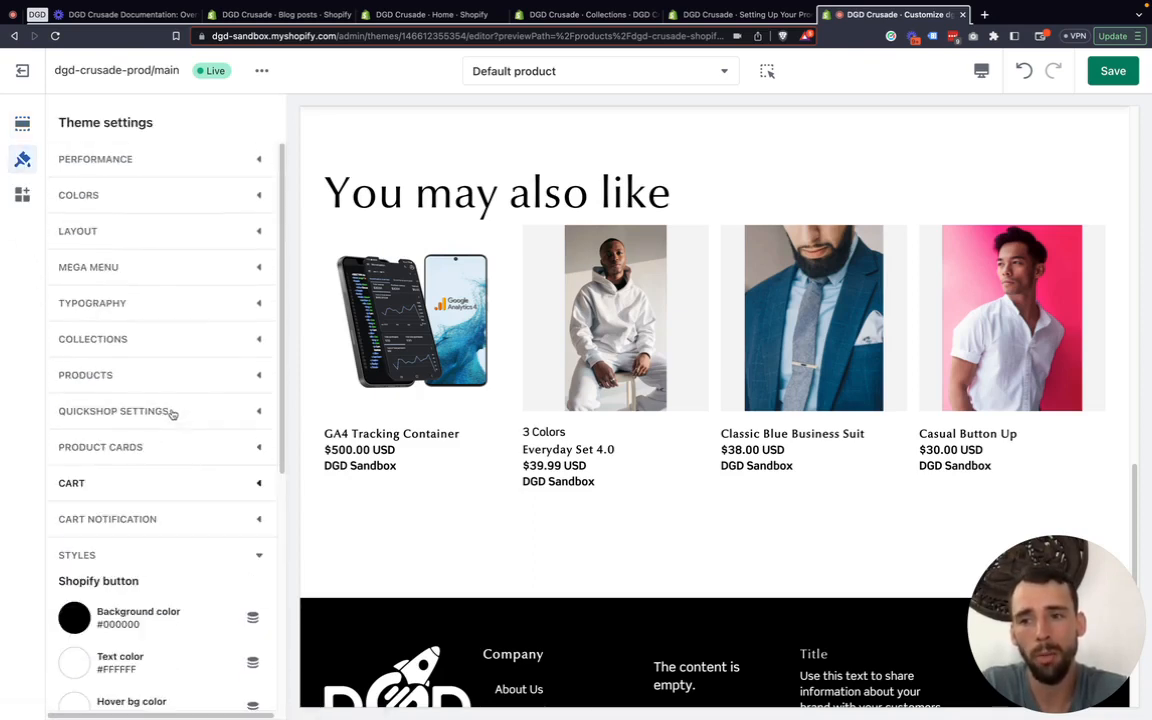
click(255, 447)
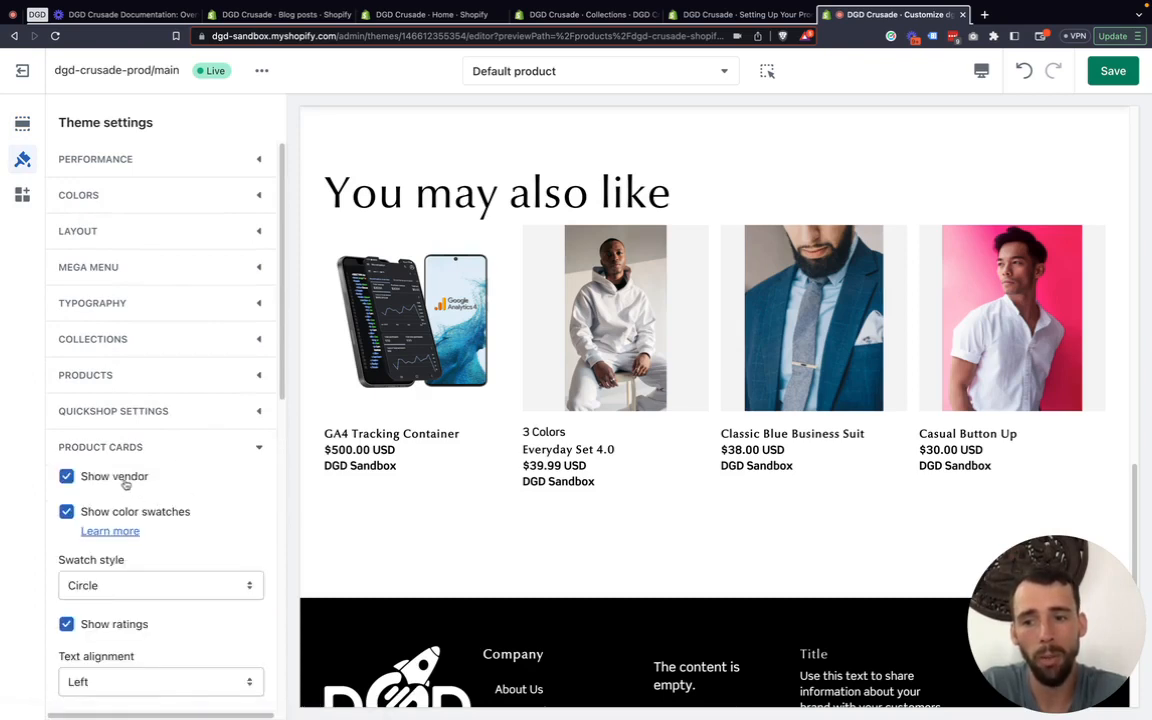
Collapse the Product cards group in the theme settings and review the settings of the Product recommendations section
scroll(125, 484, down, 1)
click(259, 429)
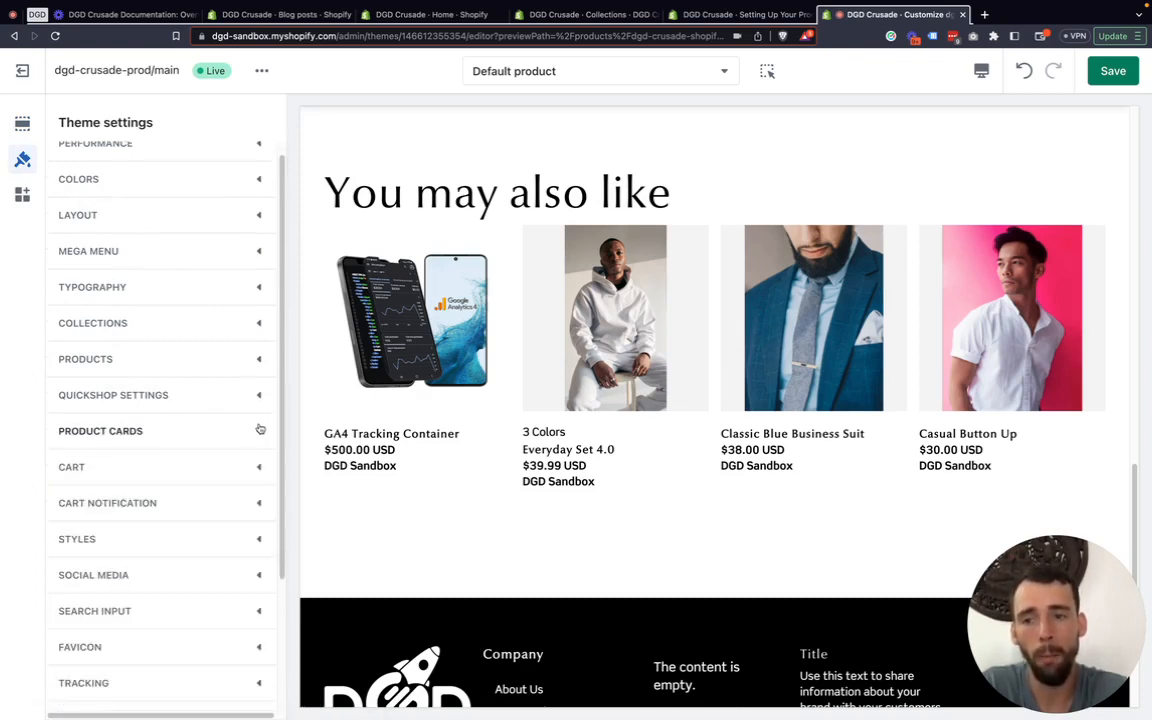
click(23, 128)
scroll(155, 490, down, 5)
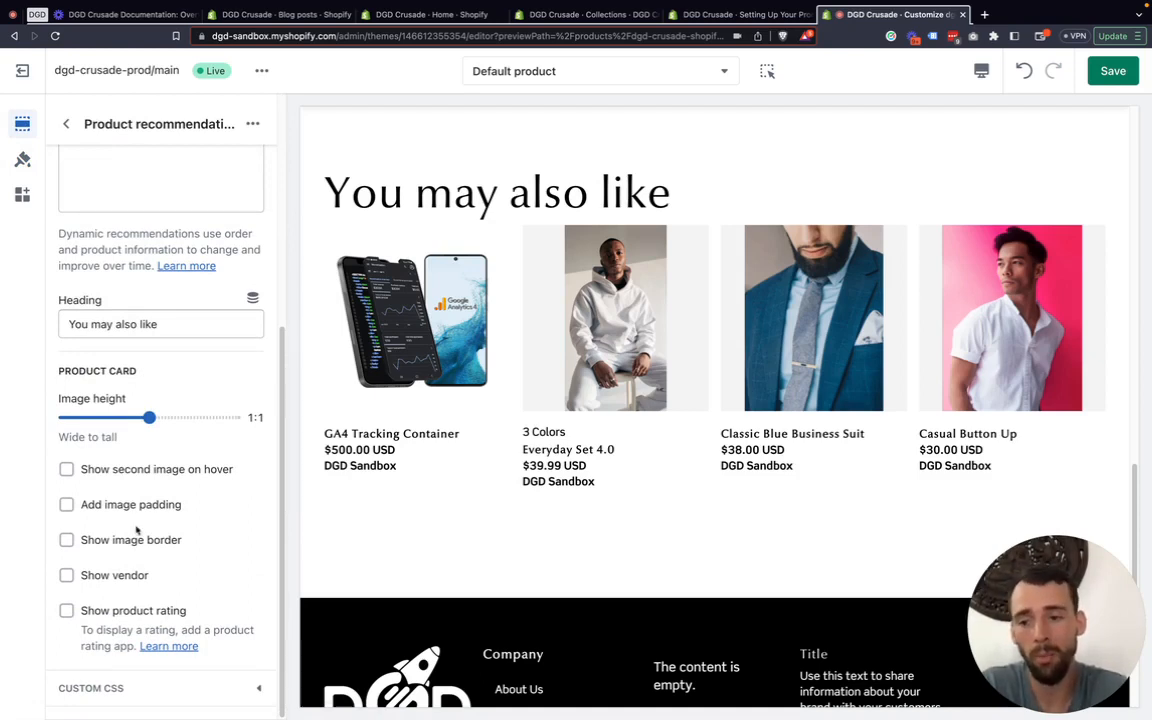
scroll(195, 520, up, 5)
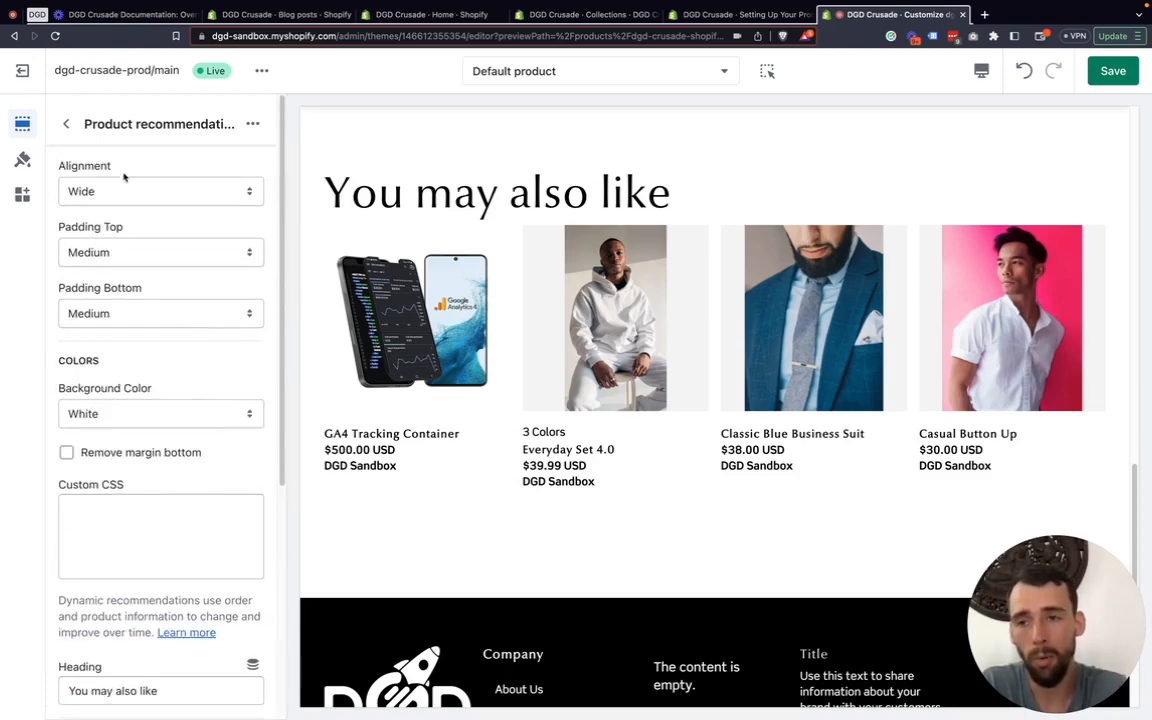
Return to the Default product template overview and examine the full list of theme sections available to add, without adding one
click(66, 123)
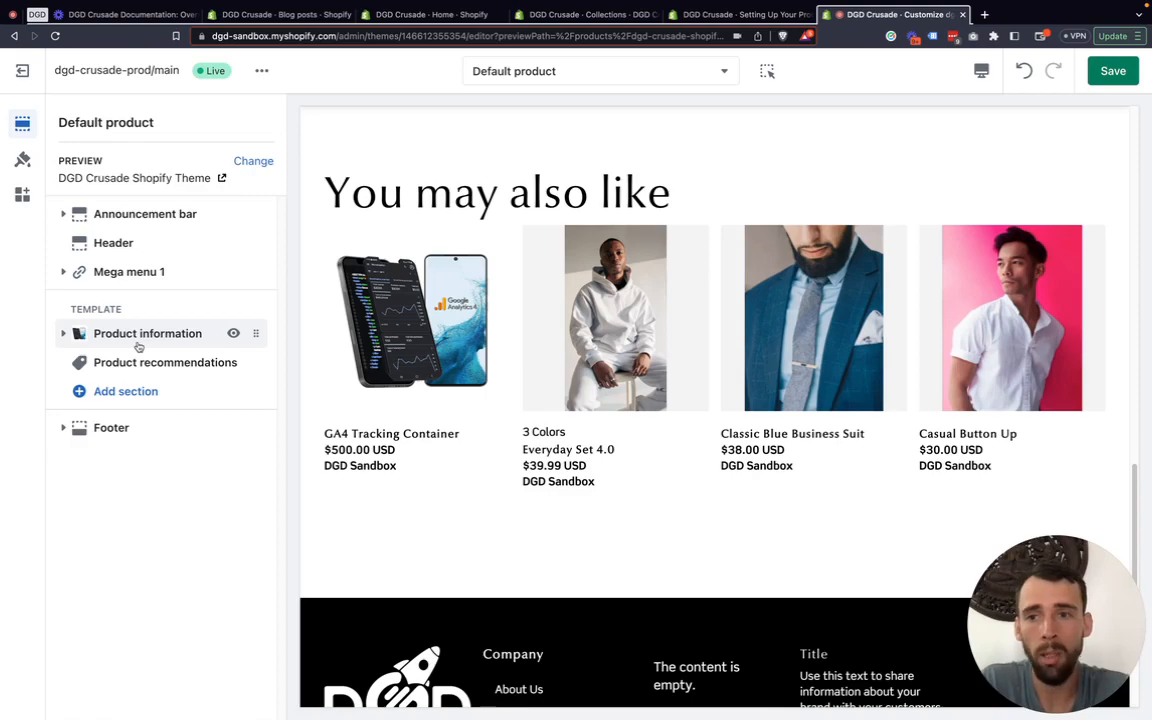
scroll(501, 324, up, 10)
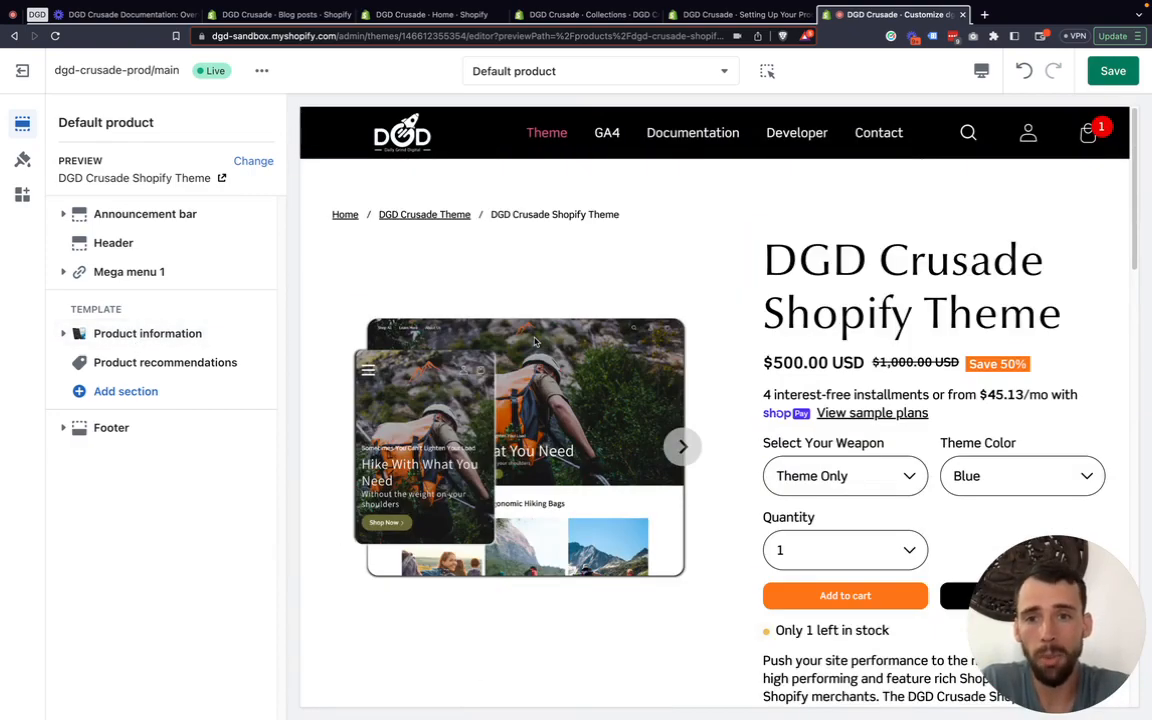
click(131, 395)
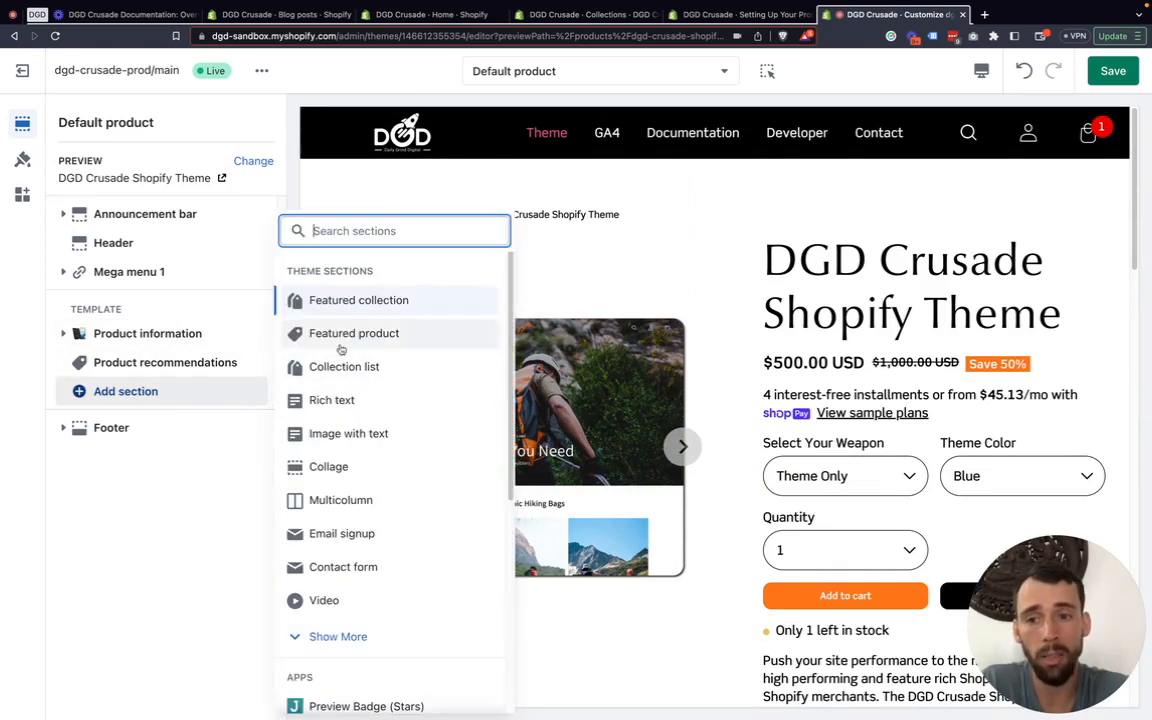
scroll(345, 618, down, 1)
click(338, 620)
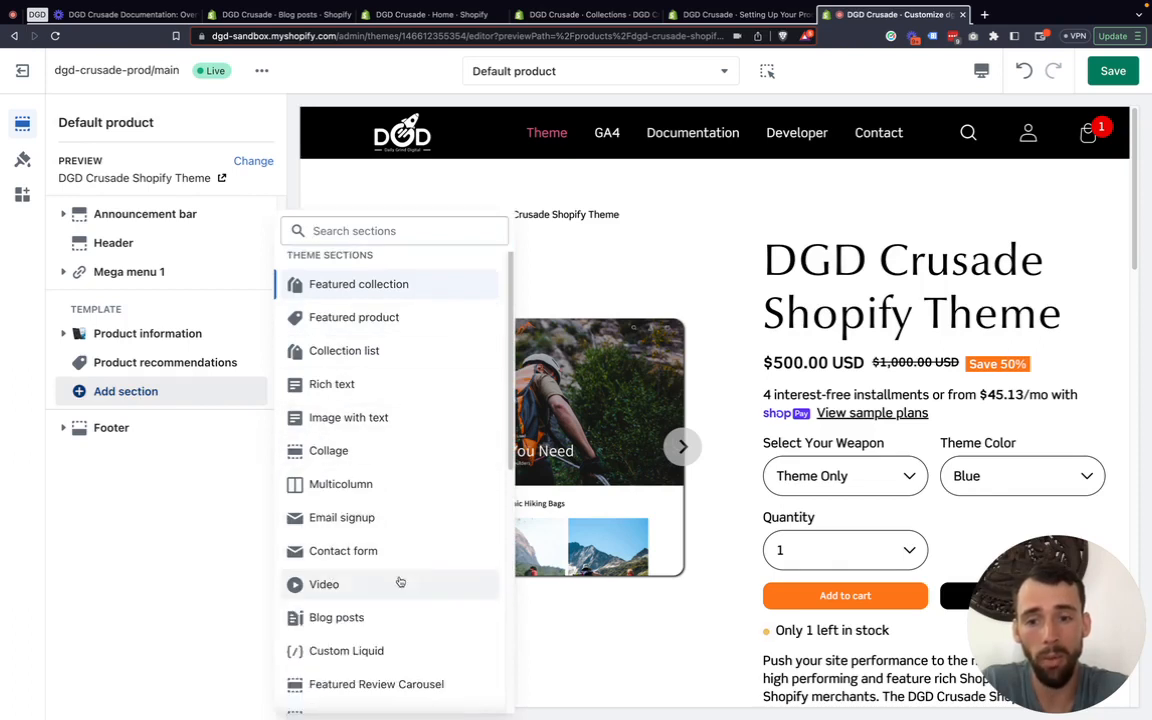
scroll(395, 540, up, 1)
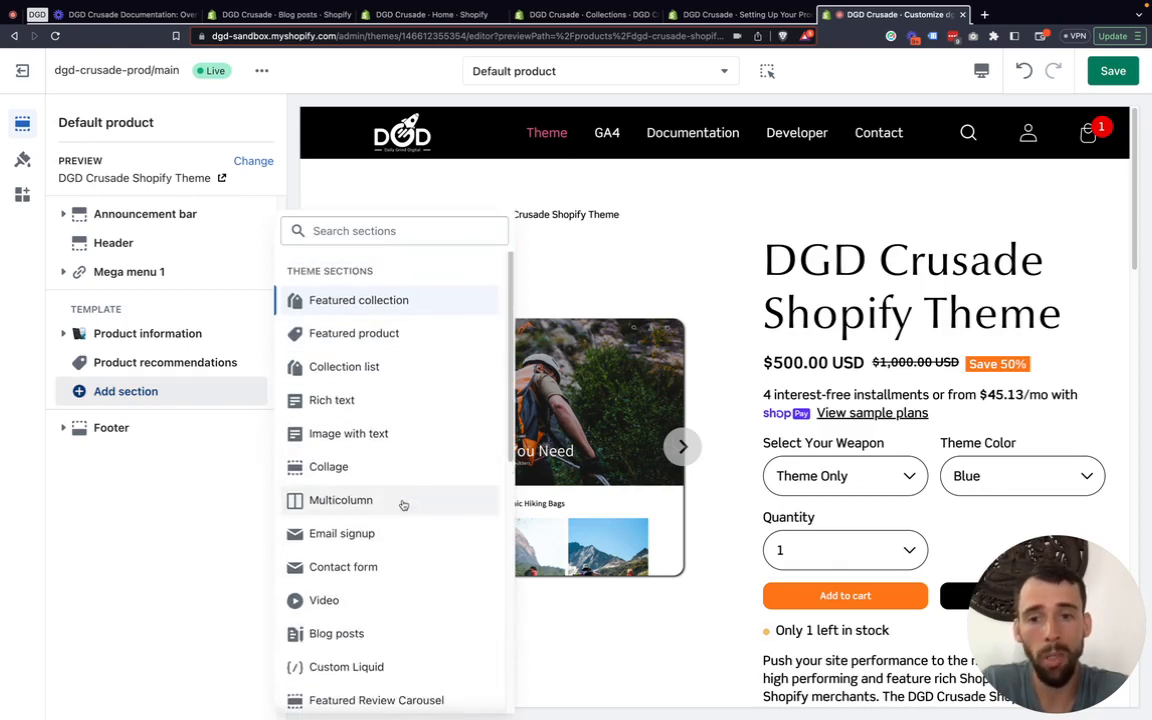
click(25, 286)
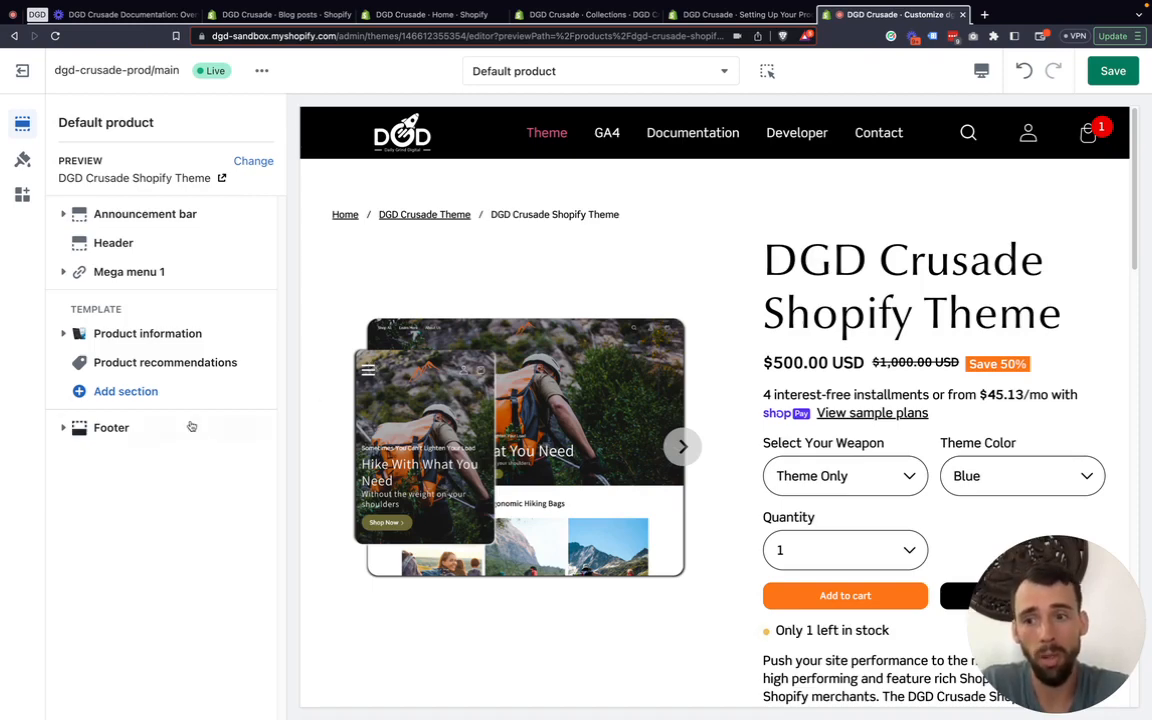
click(123, 394)
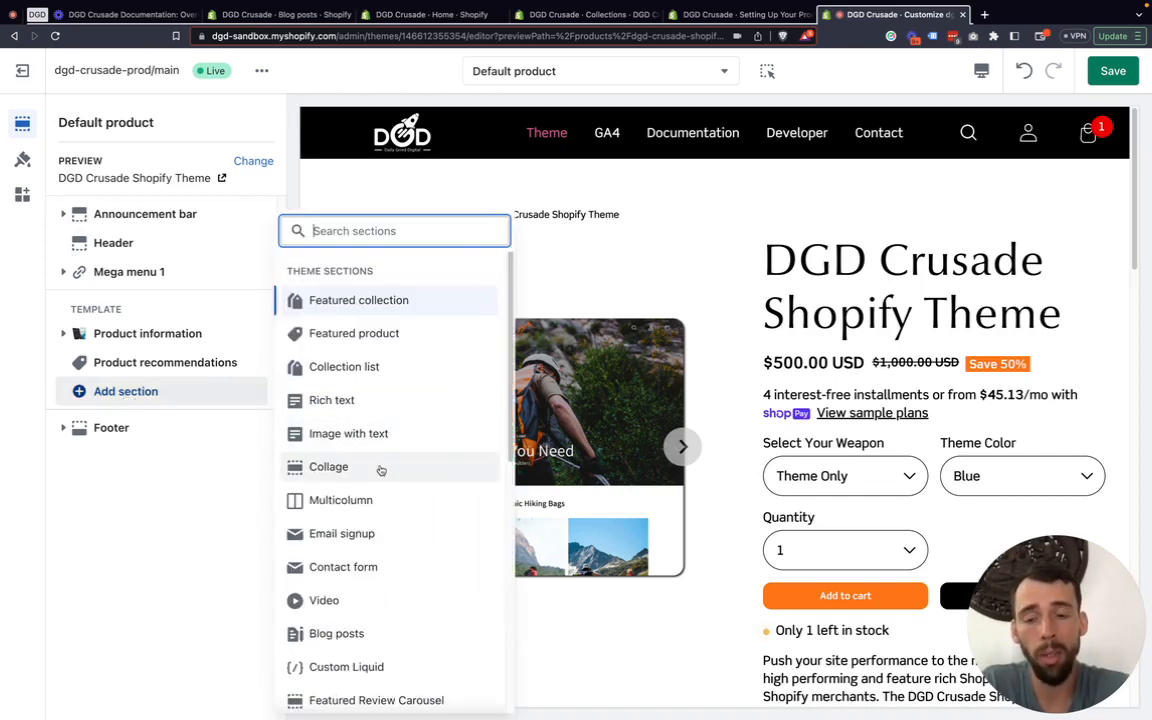
click(36, 380)
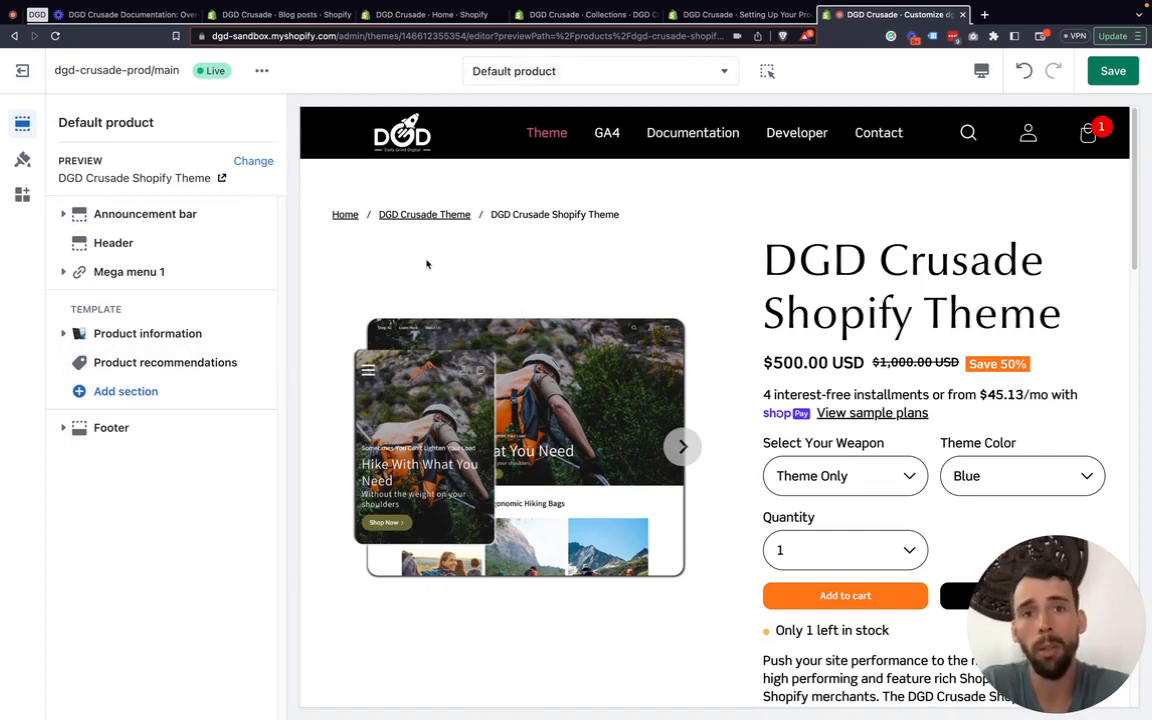
scroll(458, 283, down, 2)
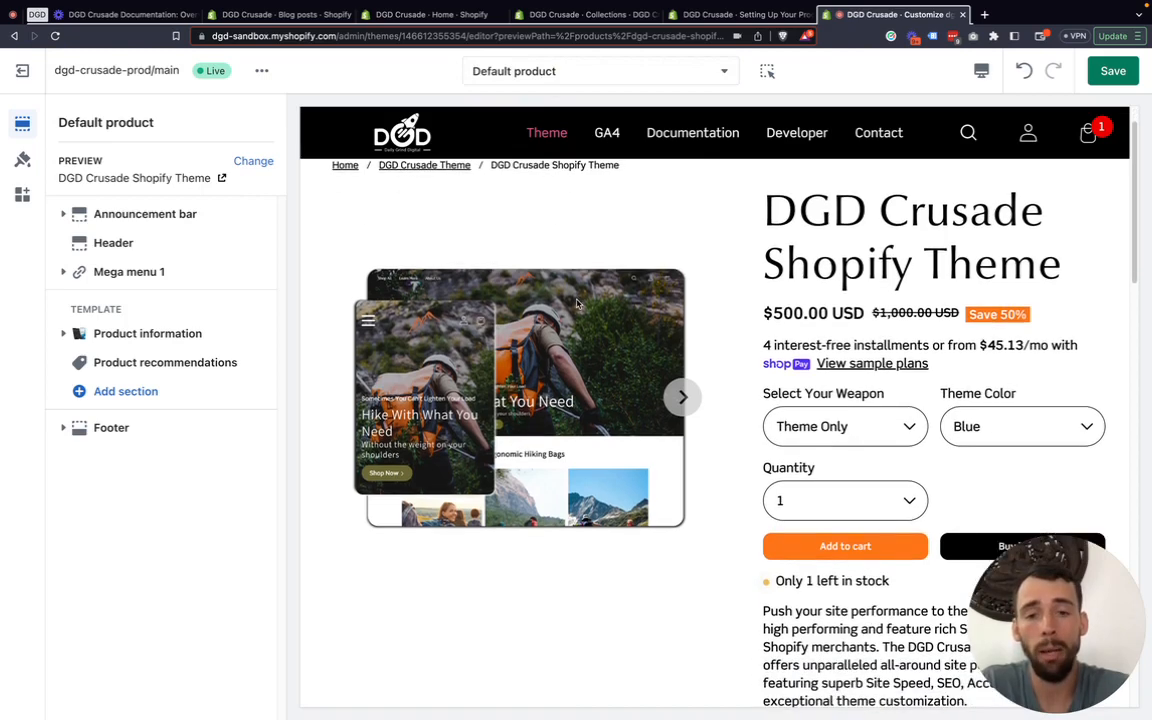
scroll(620, 520, down, 1)
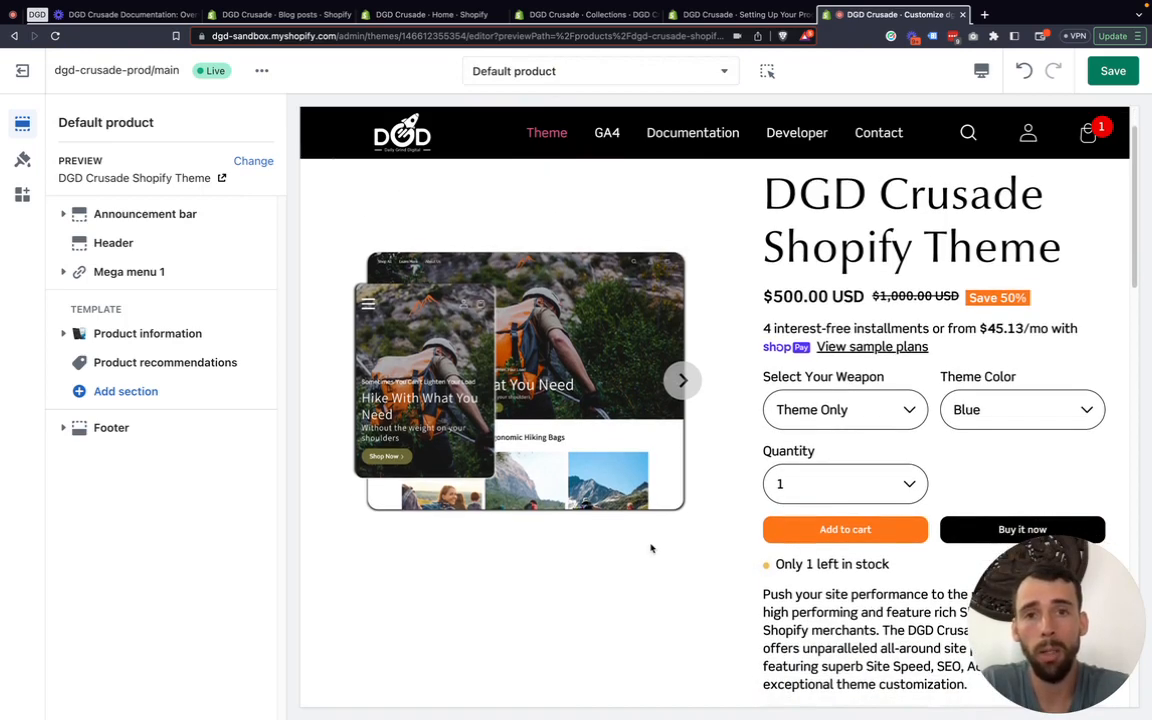
scroll(651, 548, down, 1)
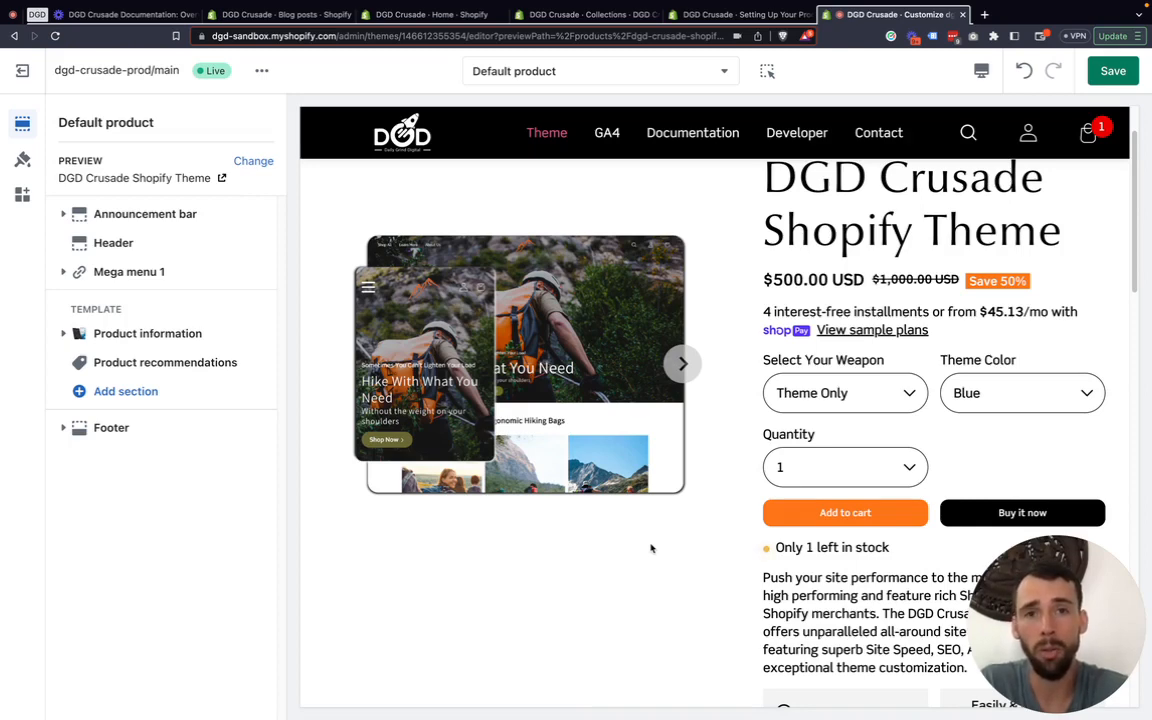
scroll(668, 543, up, 2)
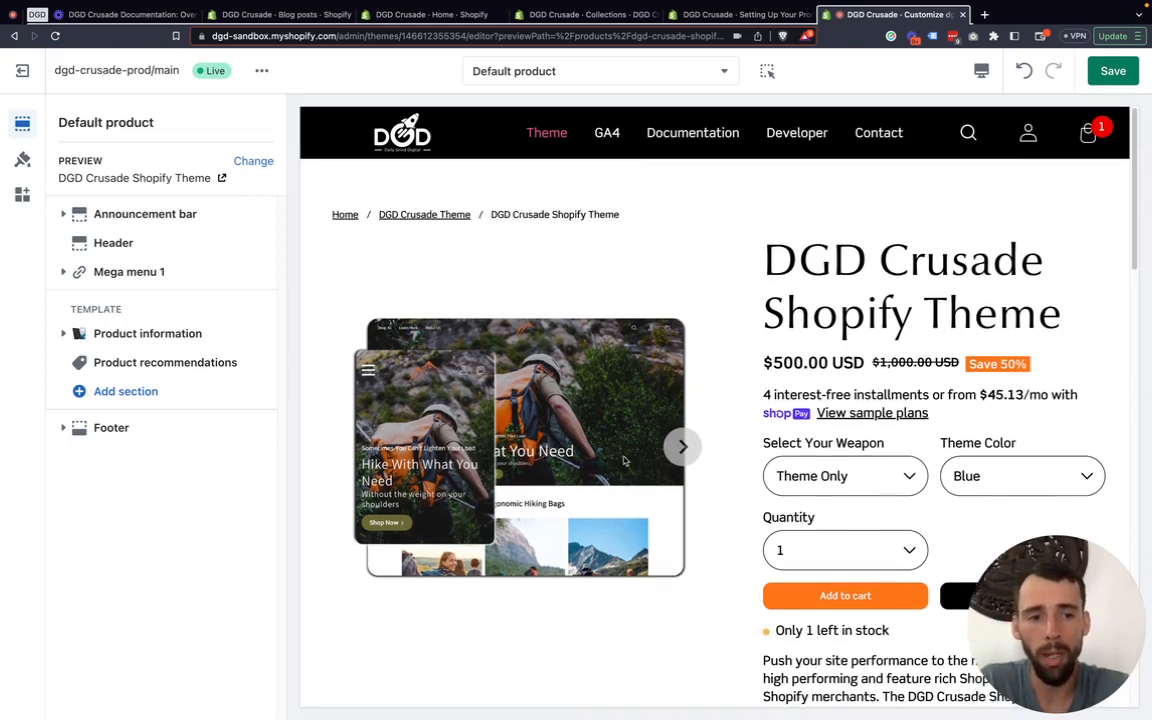